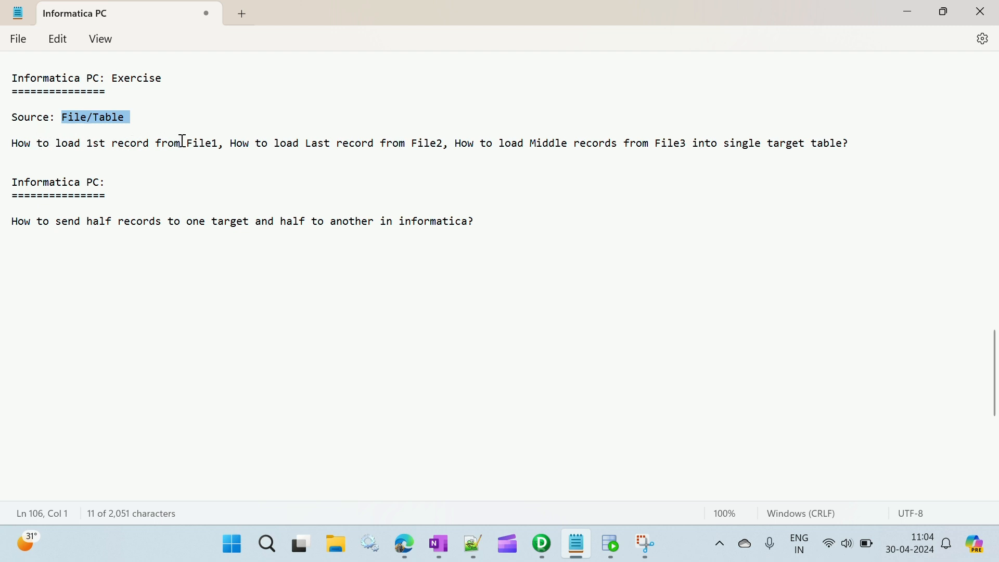
Step: Read the earlier File1, File2 and File3 exercise and the question about sending half the records to each of two targets
drag(183, 142, 221, 143)
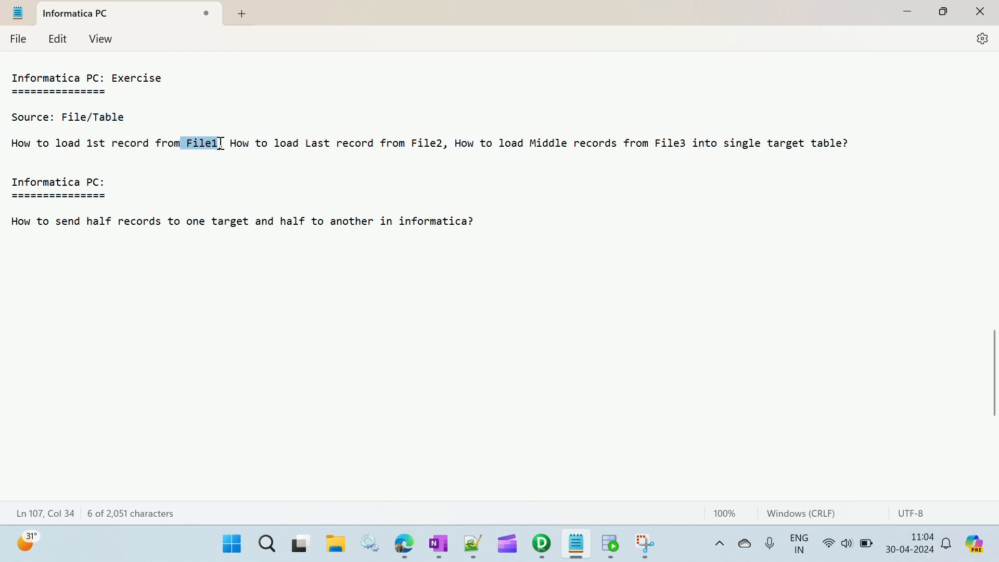
drag(309, 146, 851, 152)
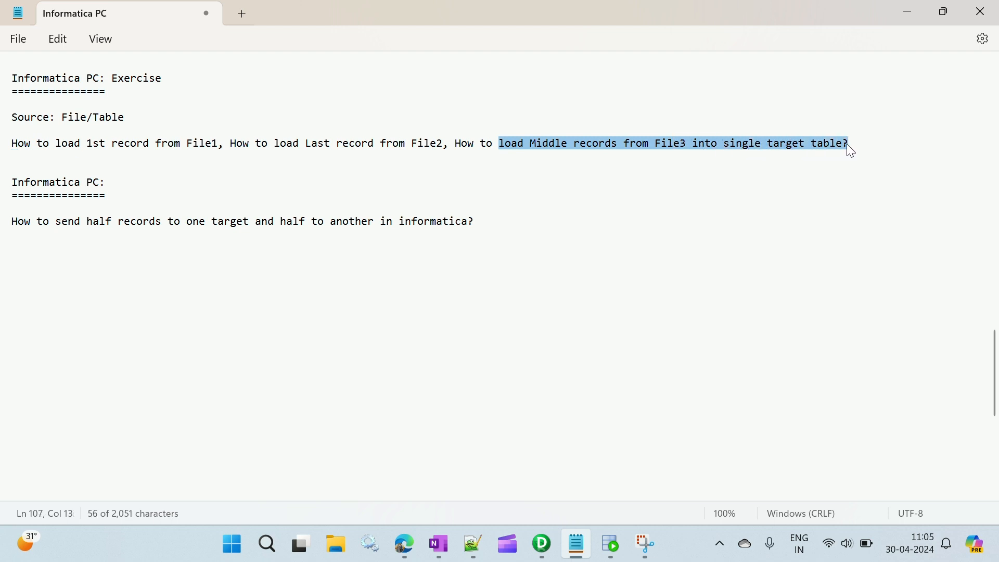
click(414, 156)
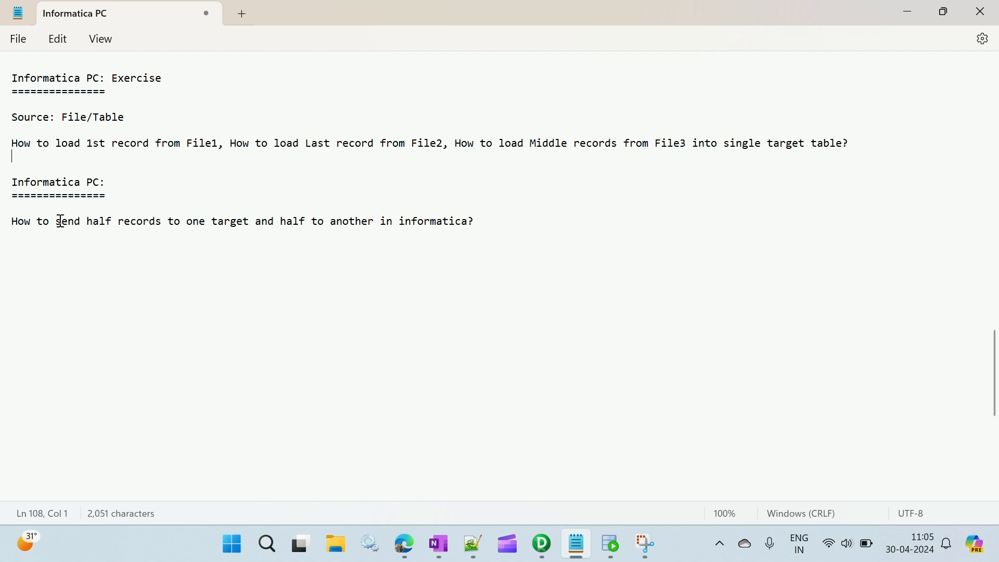
drag(81, 228, 471, 237)
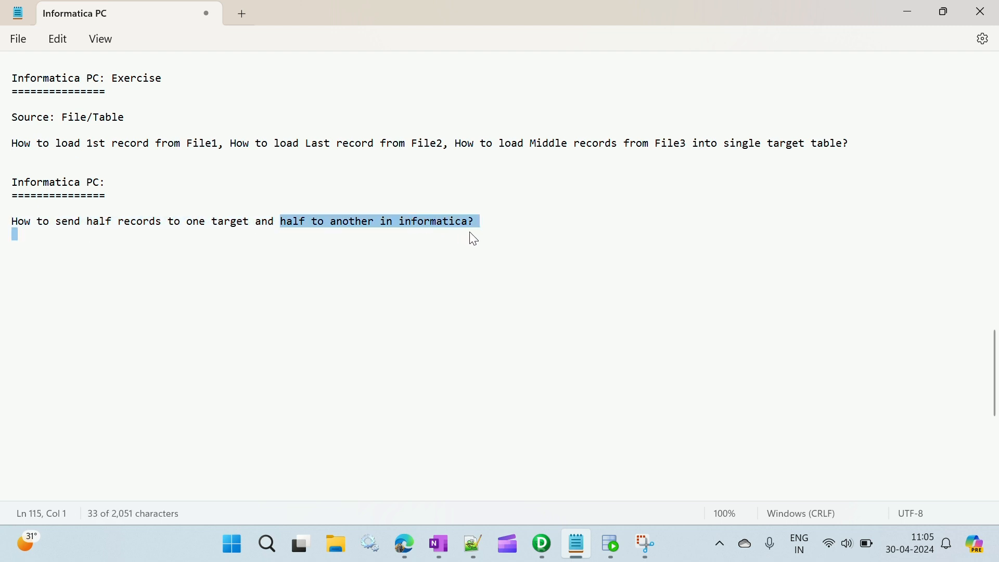
click(487, 214)
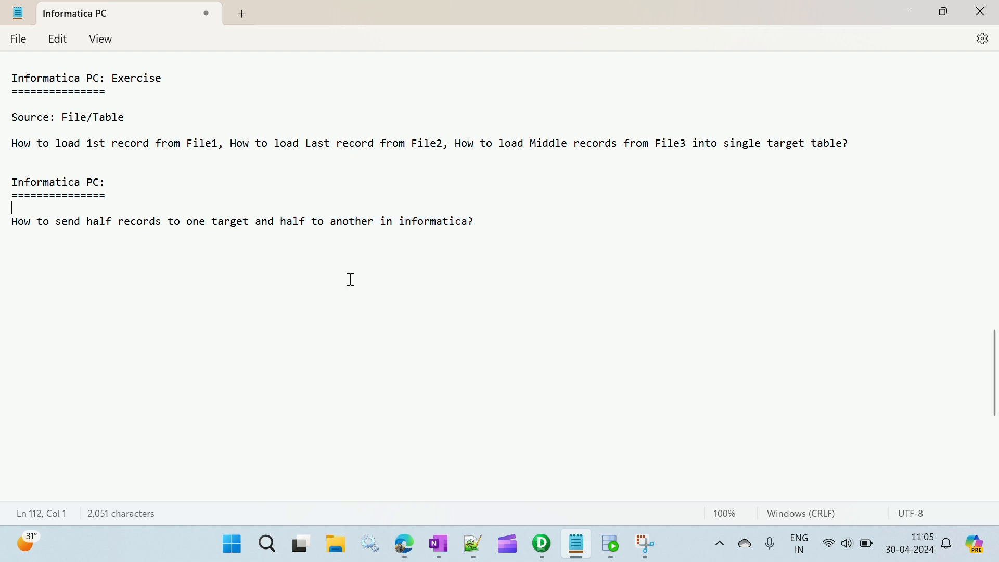
Step: Add the example line "100 --> 50 --> Tgt1" below the question about splitting records between two targets
click(22, 263)
text(100 --> 50 --> Tgt1)
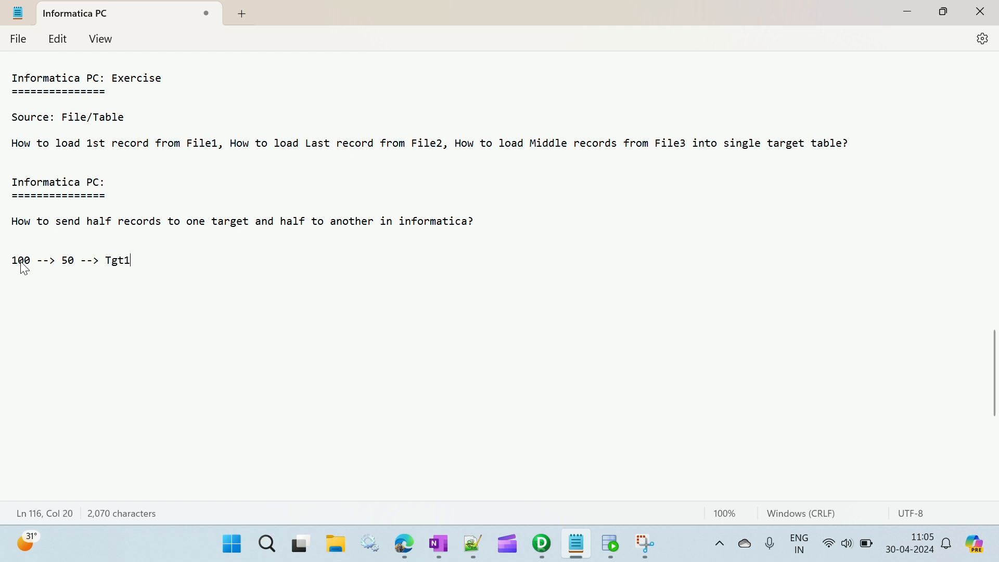
Step: Add a second example line "50 --> Tgt2" aligned beneath the first 50, followed by blank space
key(Return)
key(BackSpace)
key(BackSpace)
text(50 --> Tgt2)
key(Return)
key(Return)
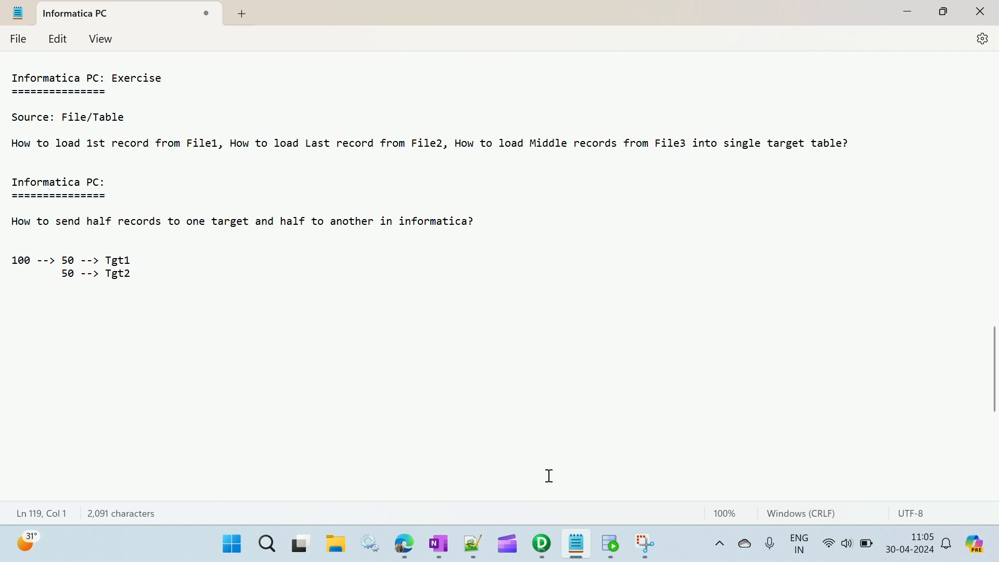
Step: Switch to Oracle SQL Developer, run the employee query in the ORACLE_SRC worksheet and count the rows of its result
click(549, 544)
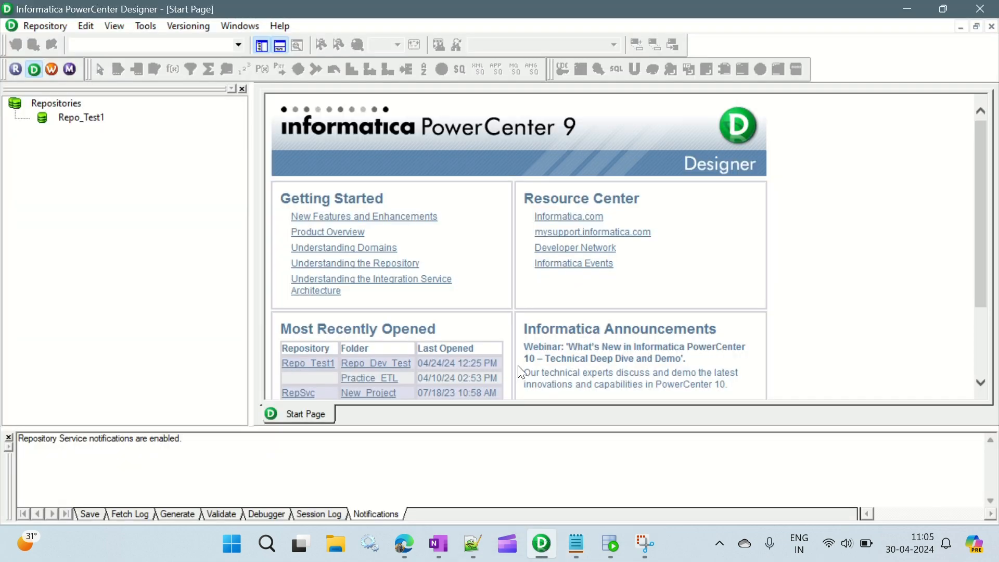
click(610, 544)
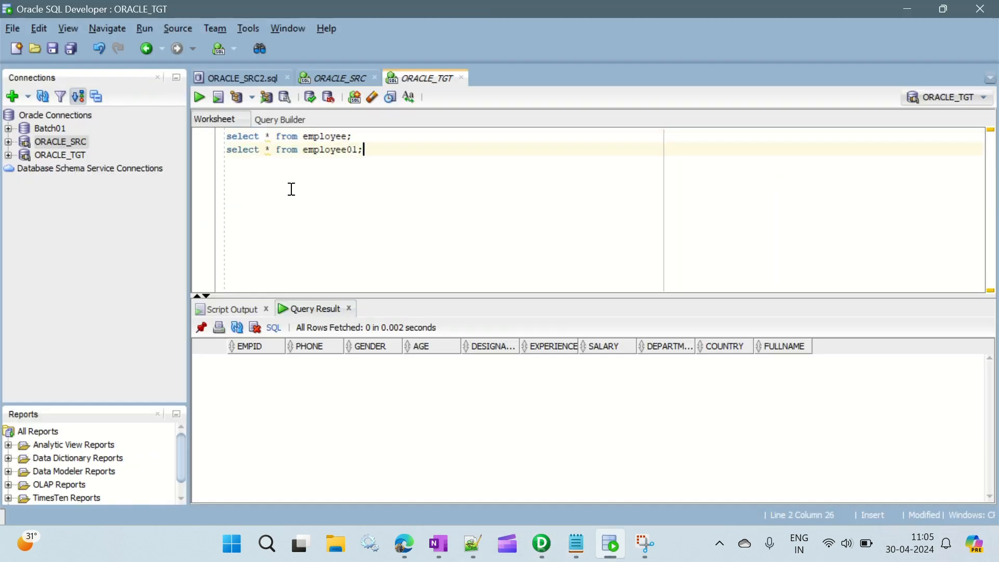
click(332, 79)
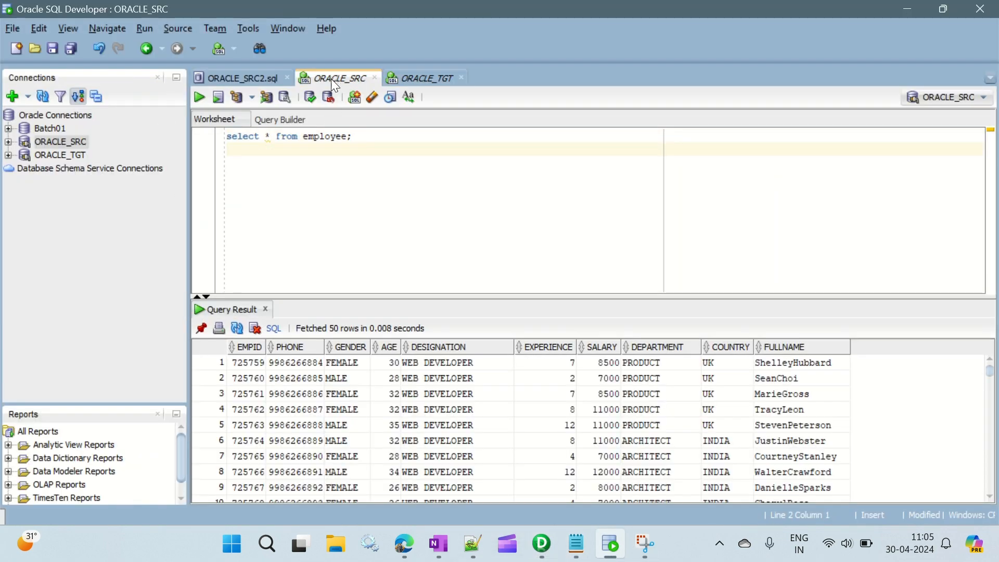
click(359, 139)
click(199, 97)
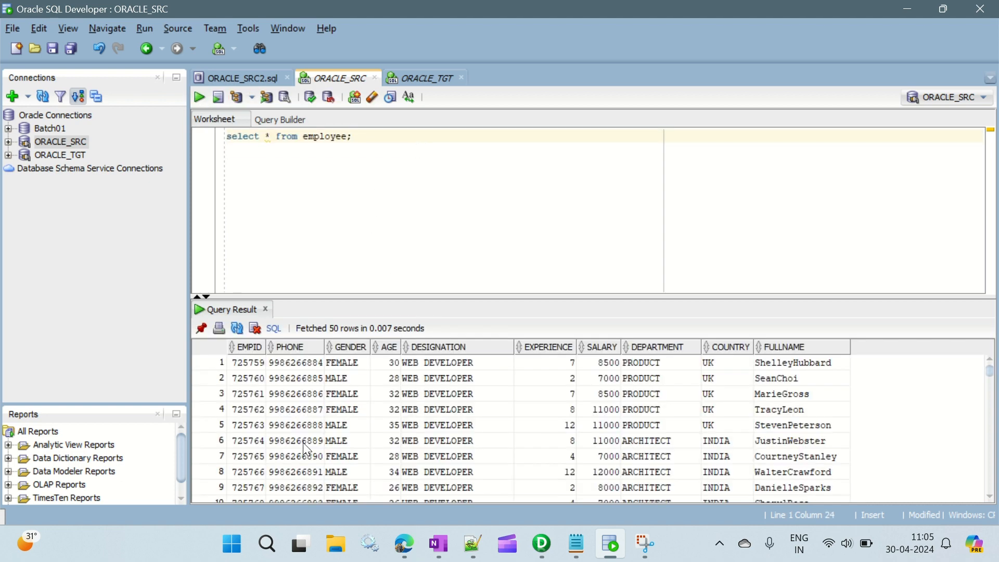
right_click(309, 395)
click(376, 450)
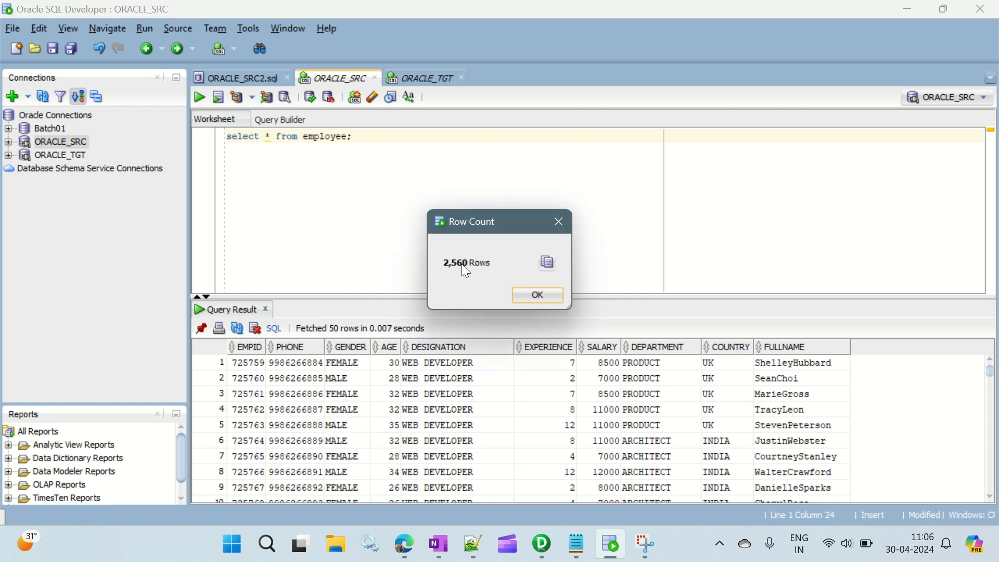
click(555, 302)
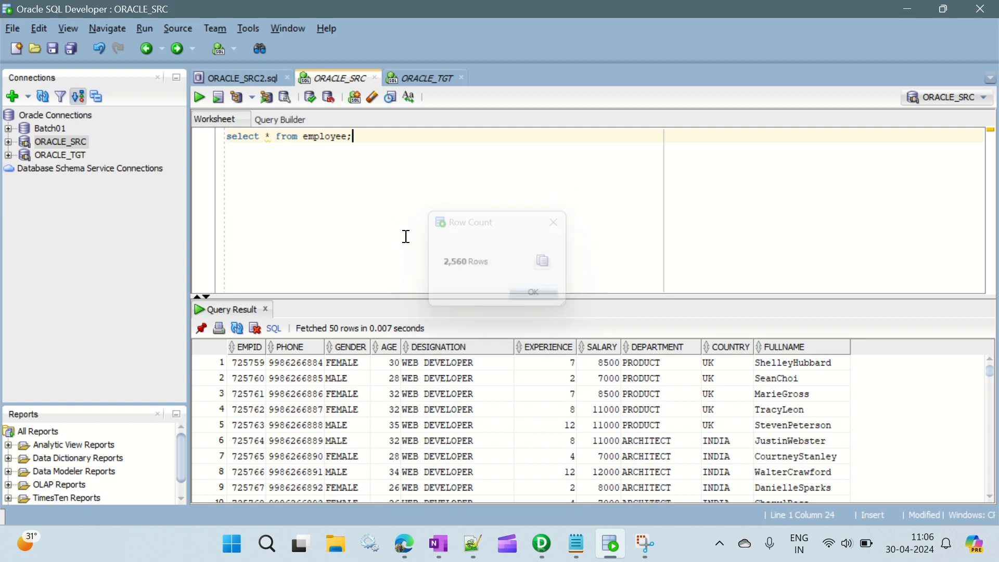
Step: Run the employee and employee01 select queries in the ORACLE_TGT worksheet to check both target tables
click(431, 75)
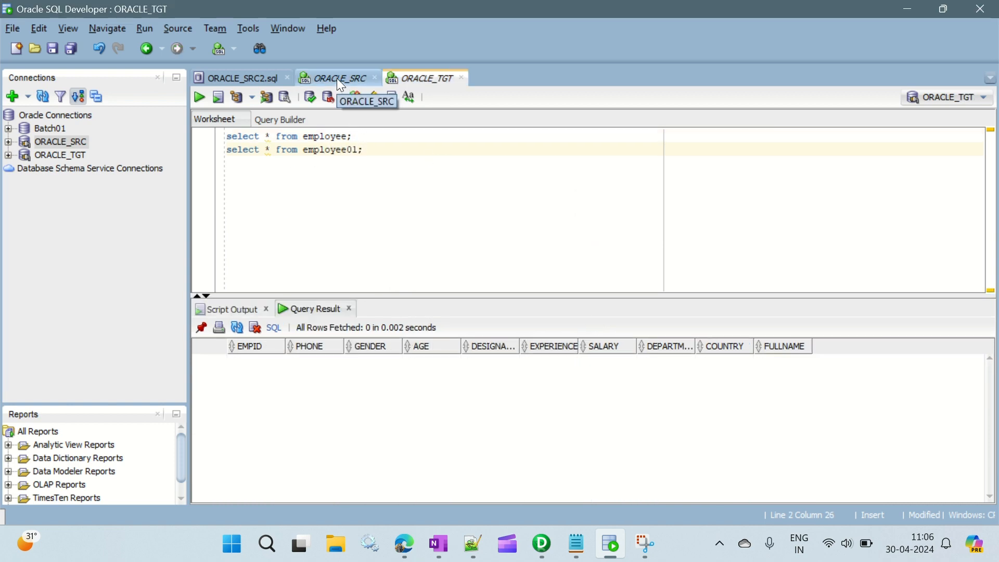
drag(358, 136, 168, 133)
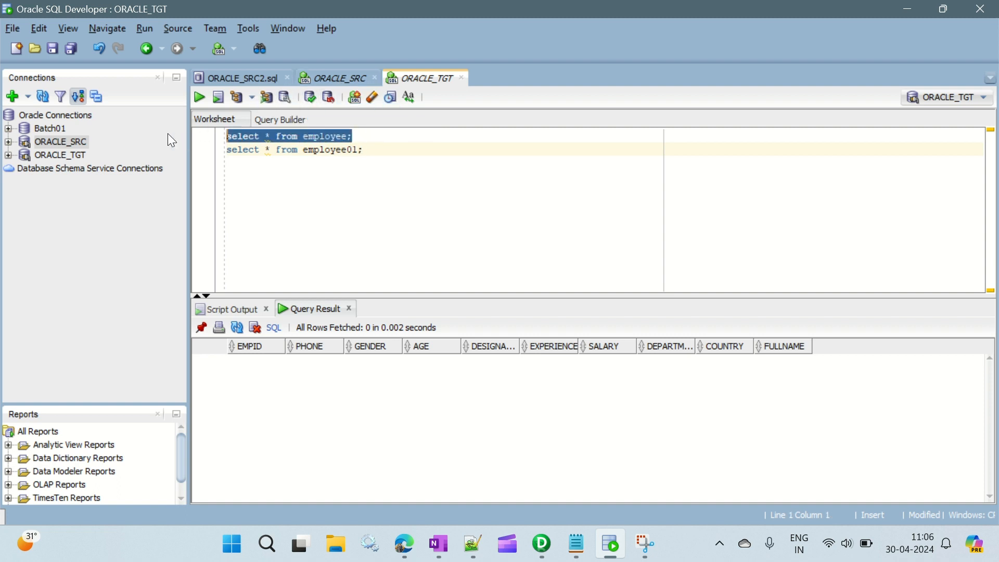
drag(377, 151, 226, 151)
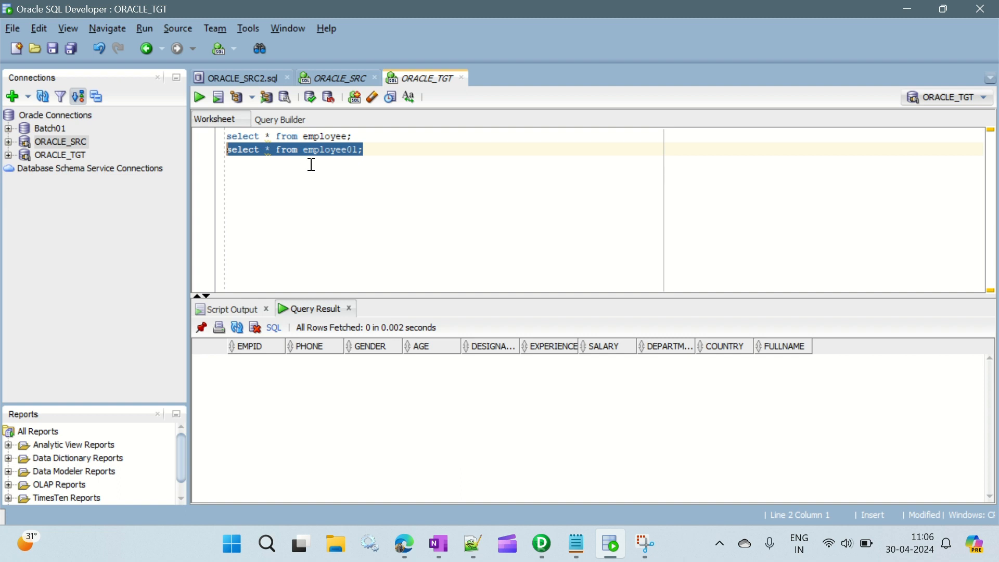
click(364, 136)
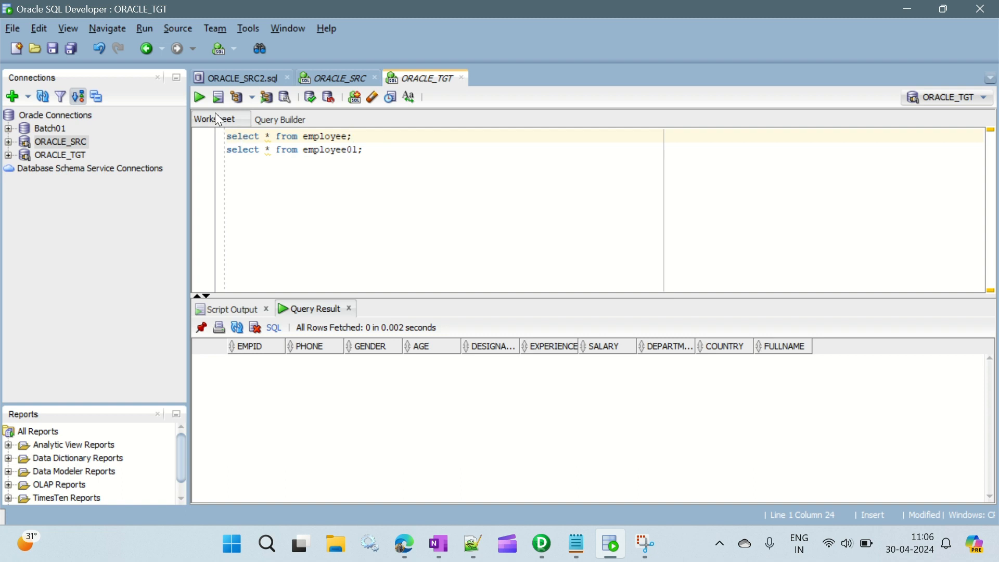
click(195, 96)
click(371, 150)
click(200, 96)
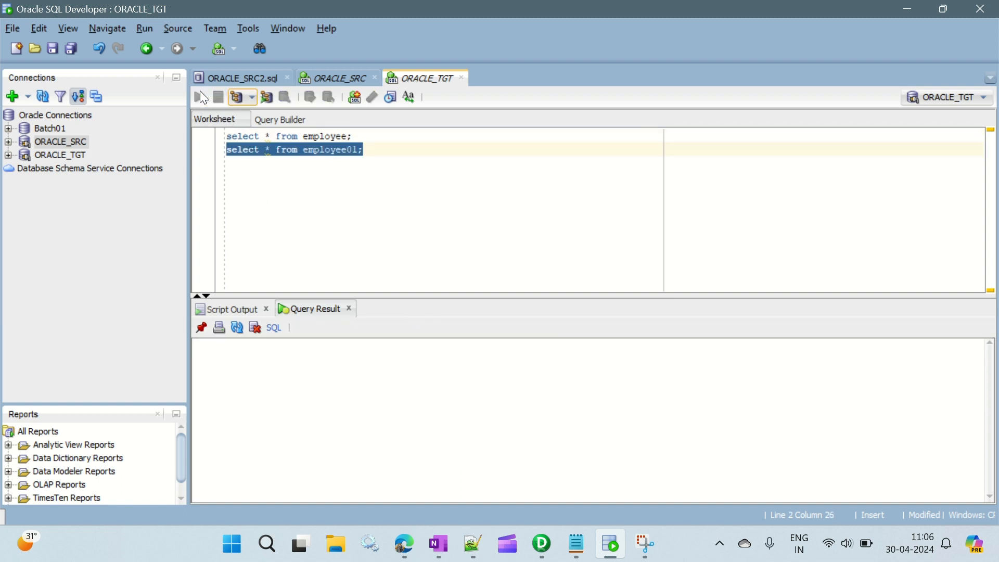
Step: Switch to Informatica PowerCenter Designer and try to connect to the Repo_Test1 repository as Administrator, entering the account password
click(548, 553)
double_click(91, 121)
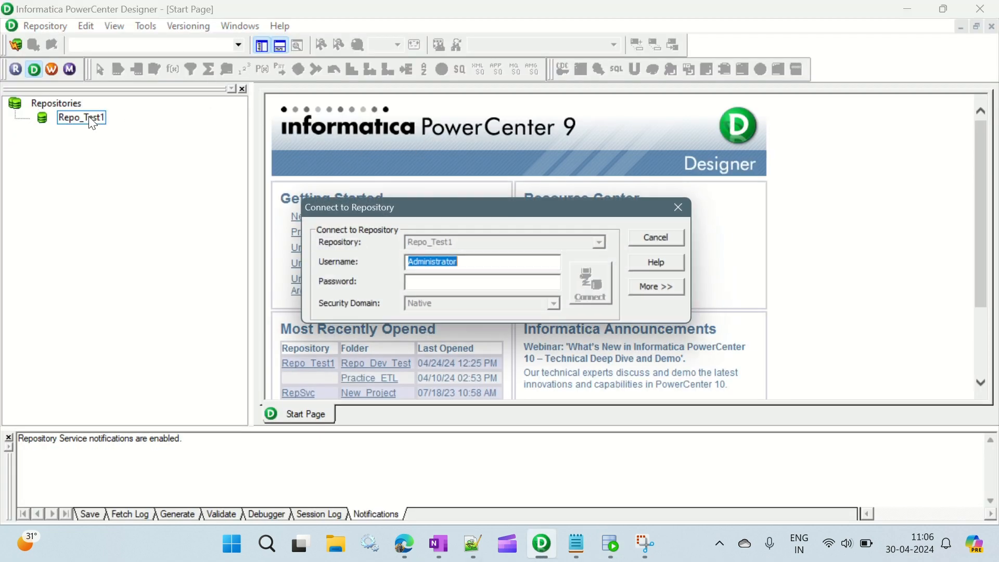
key(Tab)
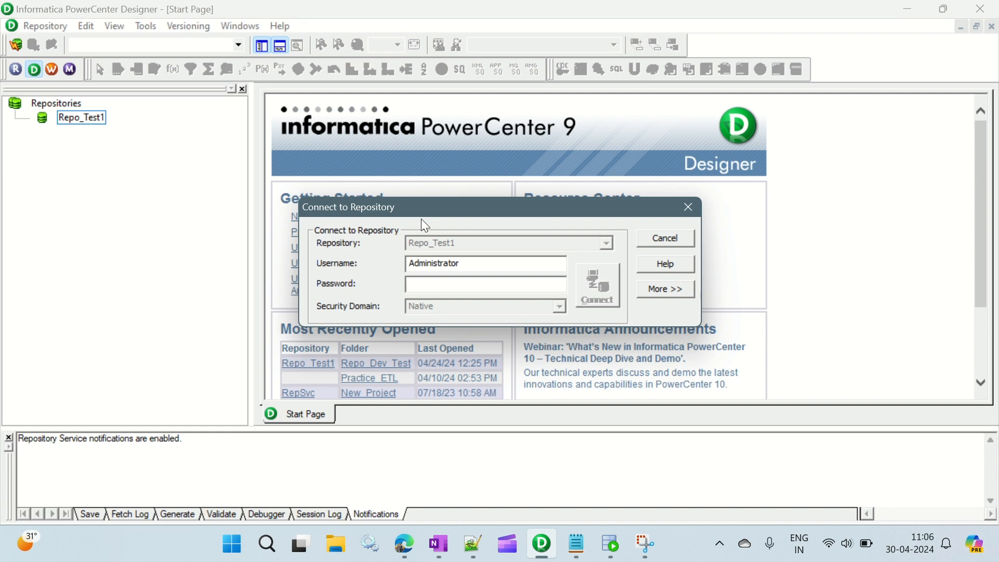
key(Caps_Lock)
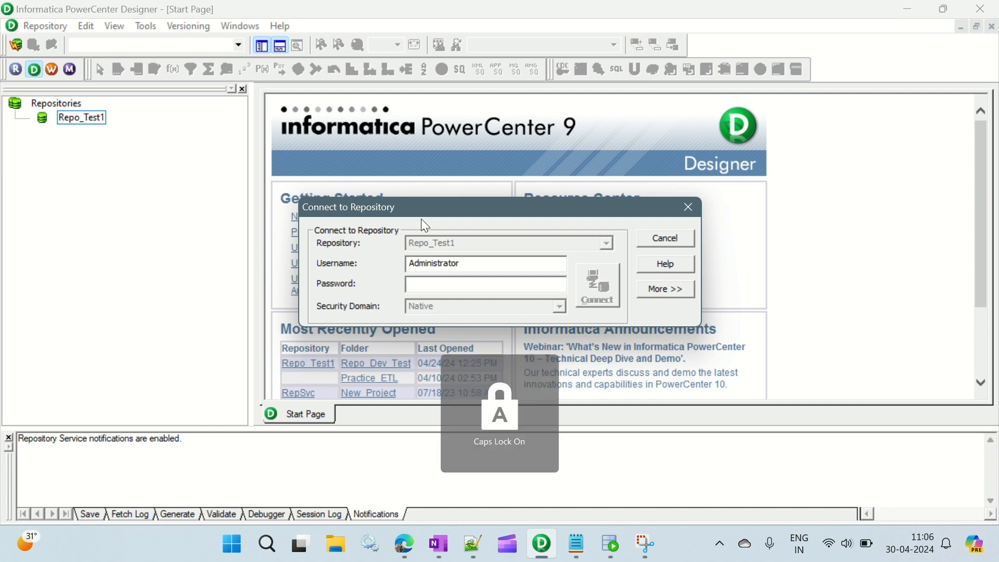
text(*****)
key(Return)
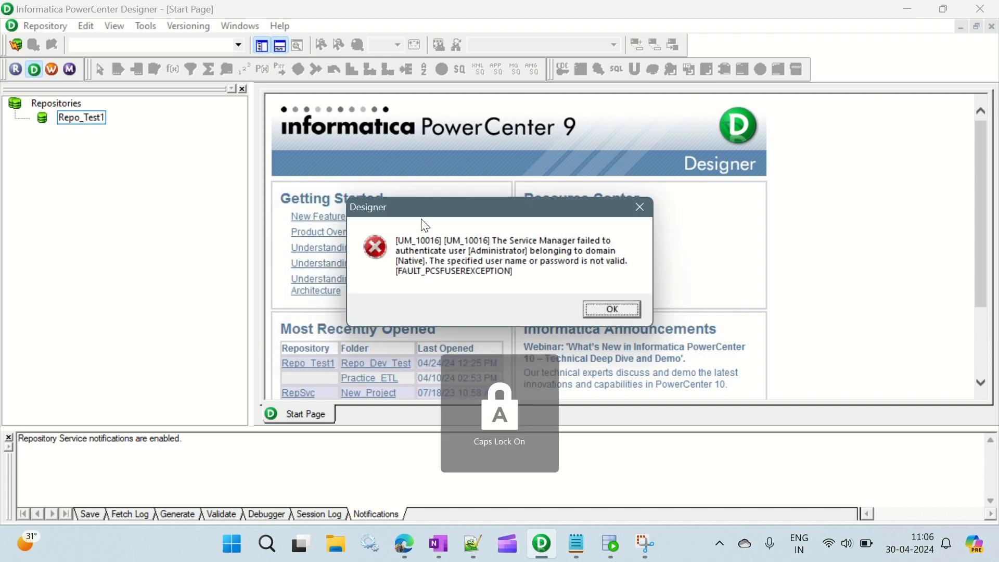
key(Return)
key(Return)
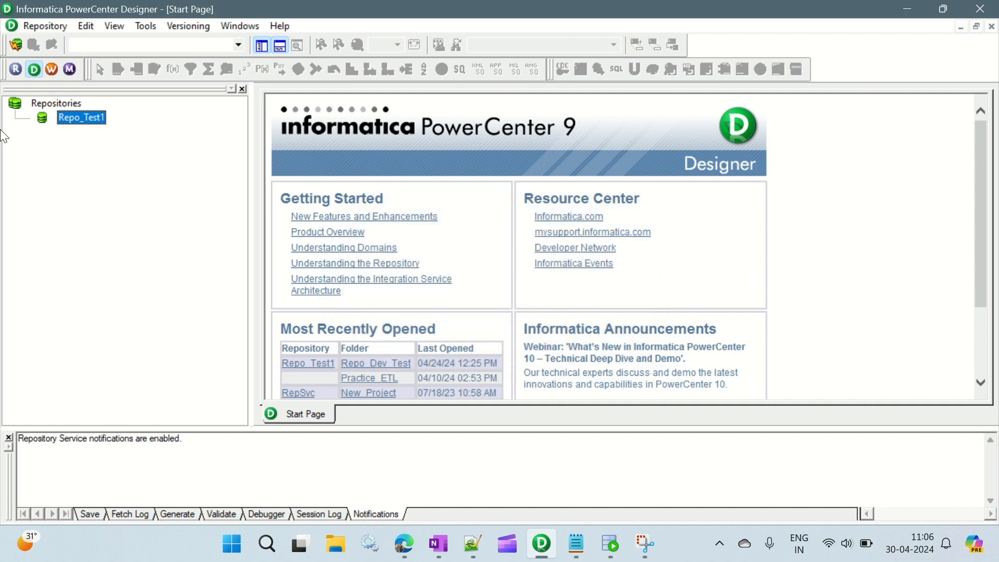
Step: Connect to the Repo_Test1 repository as Administrator by entering the account password
double_click(83, 118)
key(Caps_Lock)
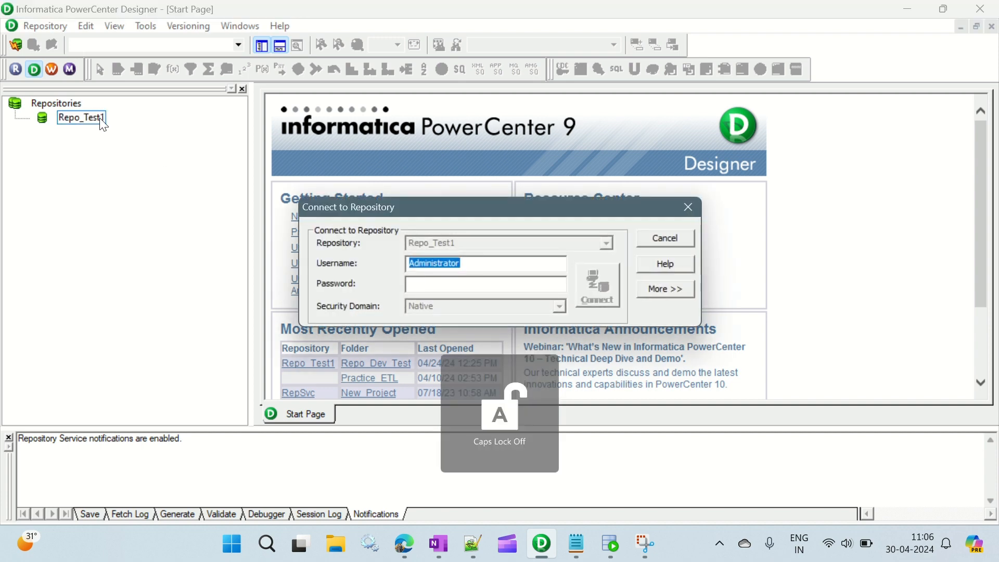
text(Tiger)
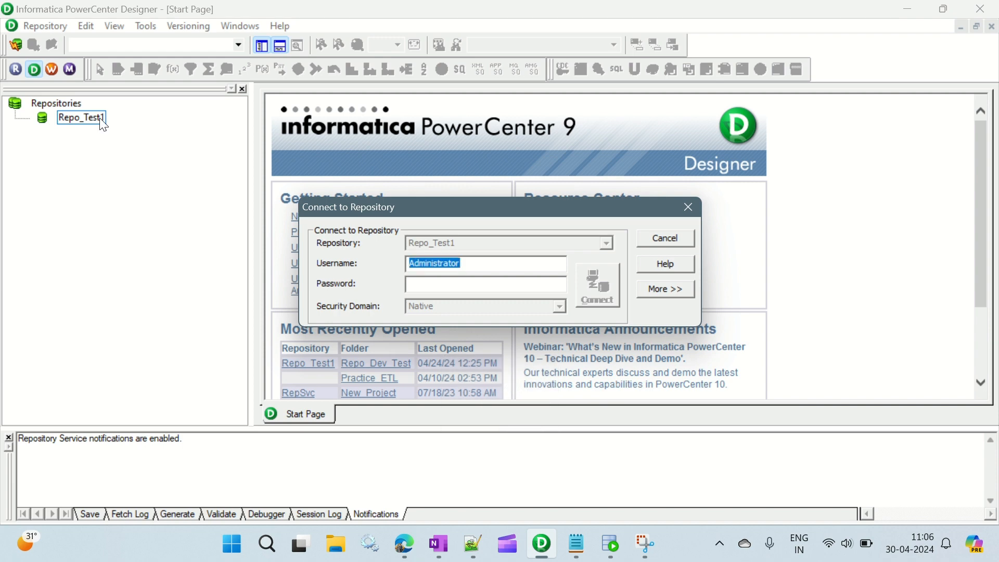
key(Tab)
text(A)
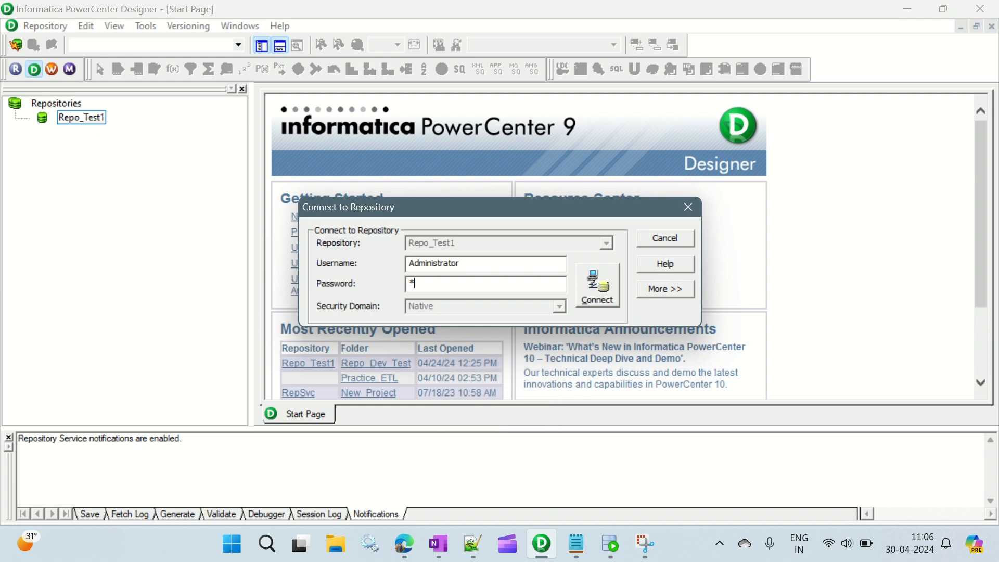
key(Return)
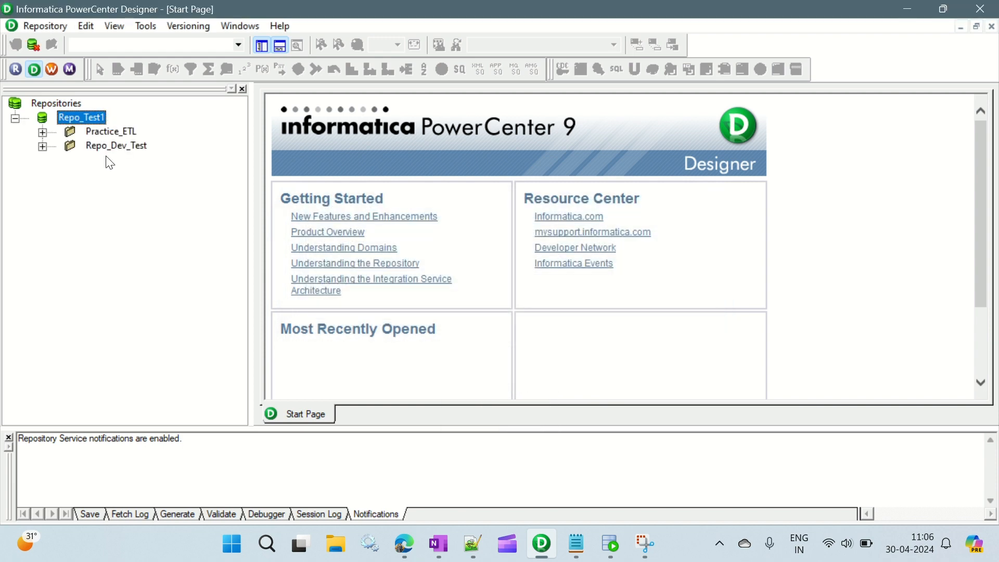
Step: Open the Repo_Dev_Test folder and expand its Oracle_Source definitions to locate EMPLOYEE1
double_click(106, 147)
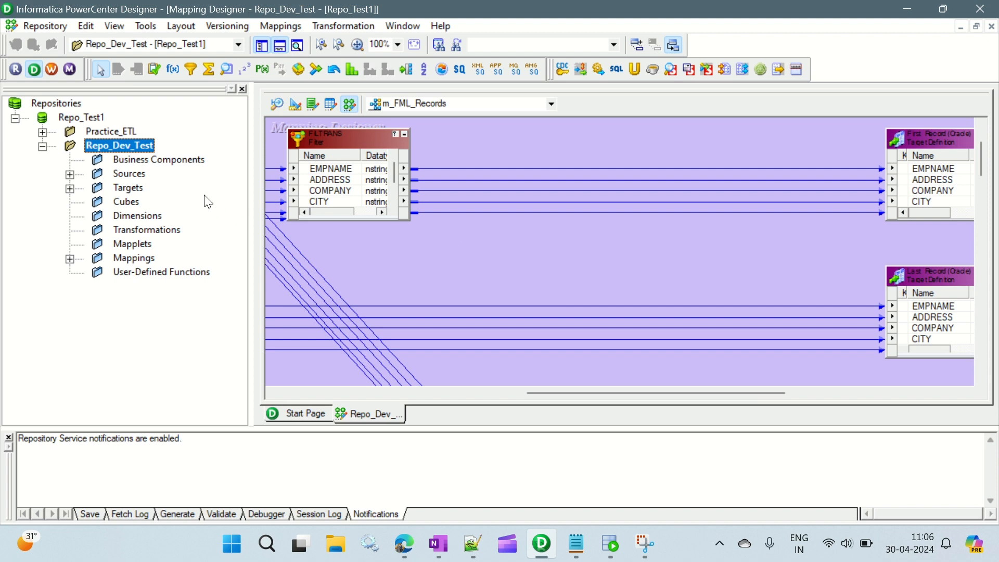
click(70, 174)
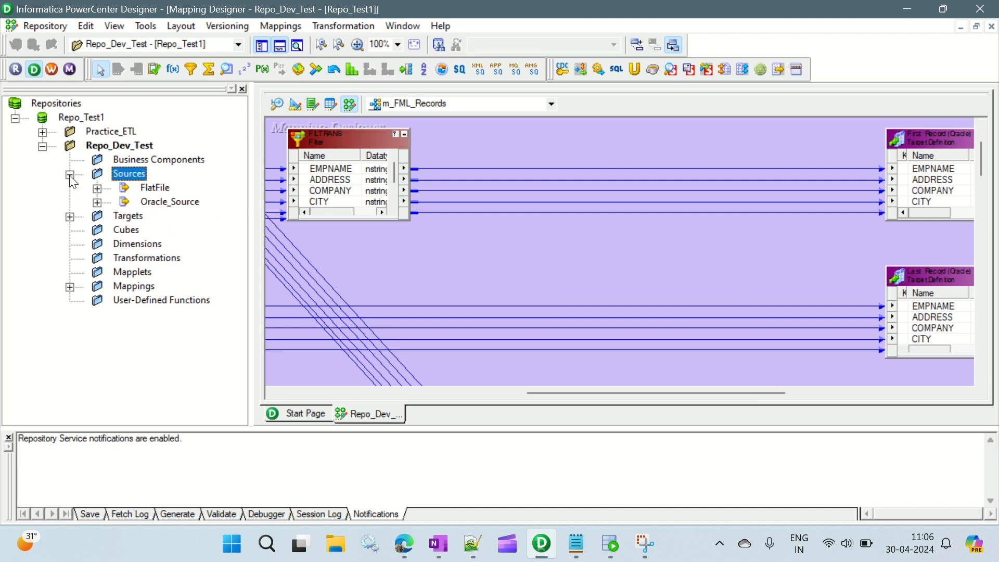
click(97, 202)
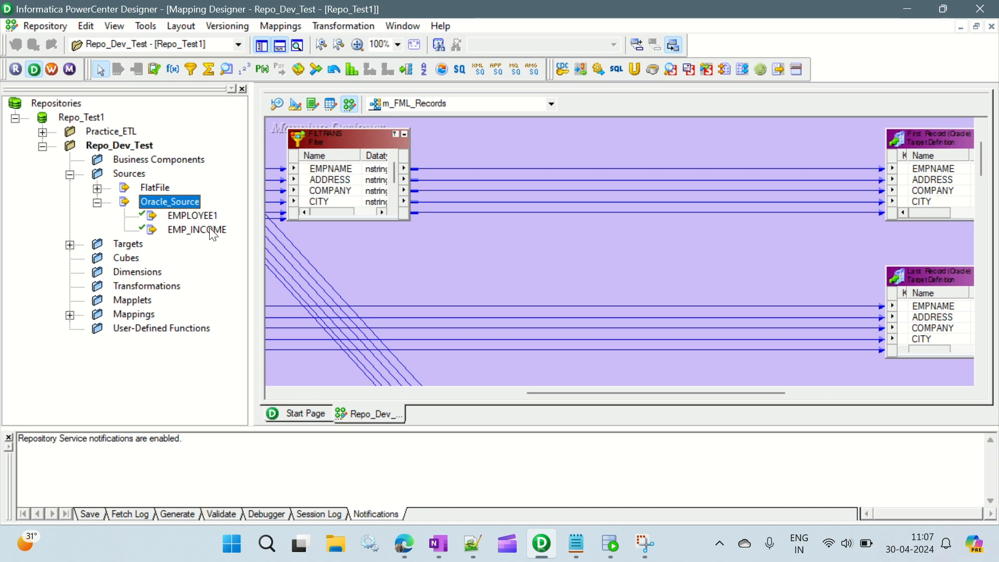
click(190, 216)
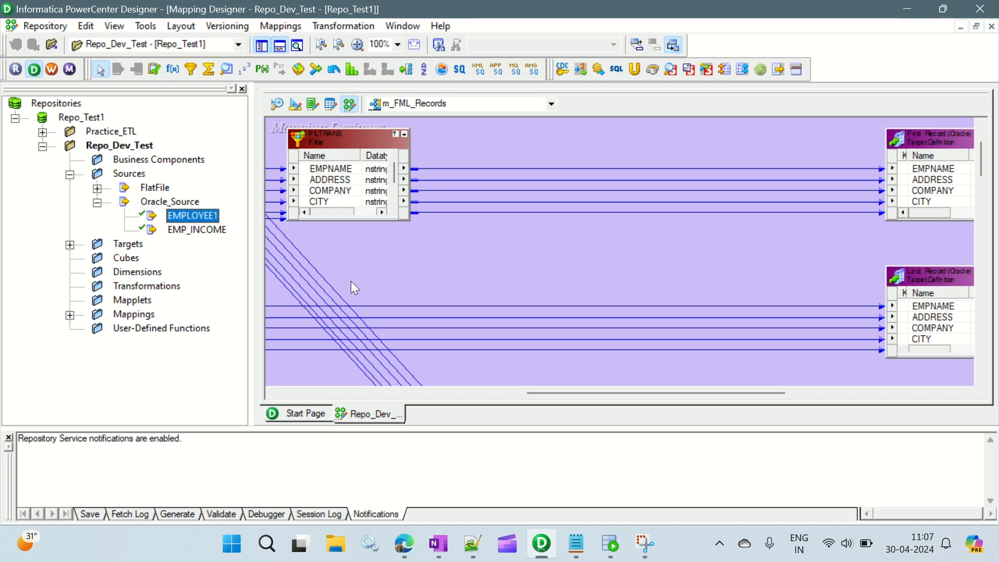
Step: Check the table name in the ORACLE_SRC query in Oracle SQL Developer, and return to PowerCenter Designer
click(612, 544)
click(337, 77)
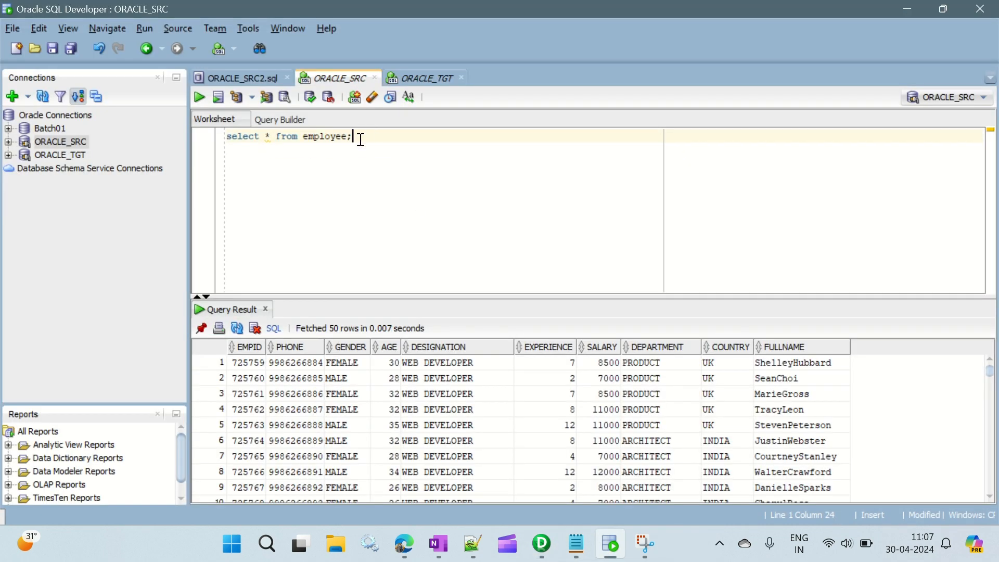
key(alt+Tab)
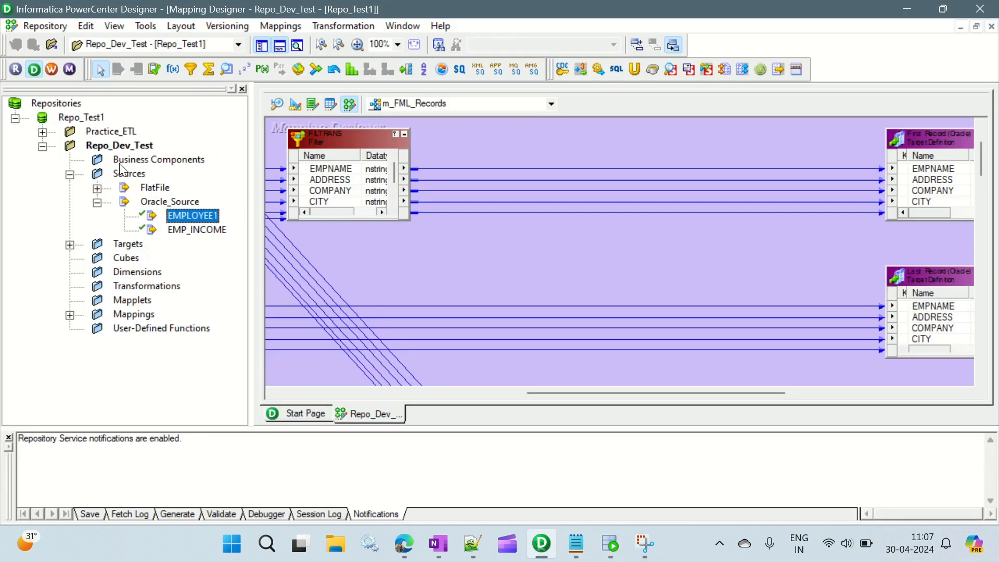
Step: In the Source Analyzer, start a database source import and connect to Oracle_Source as ORACLE_SRC, entering the database password
click(279, 103)
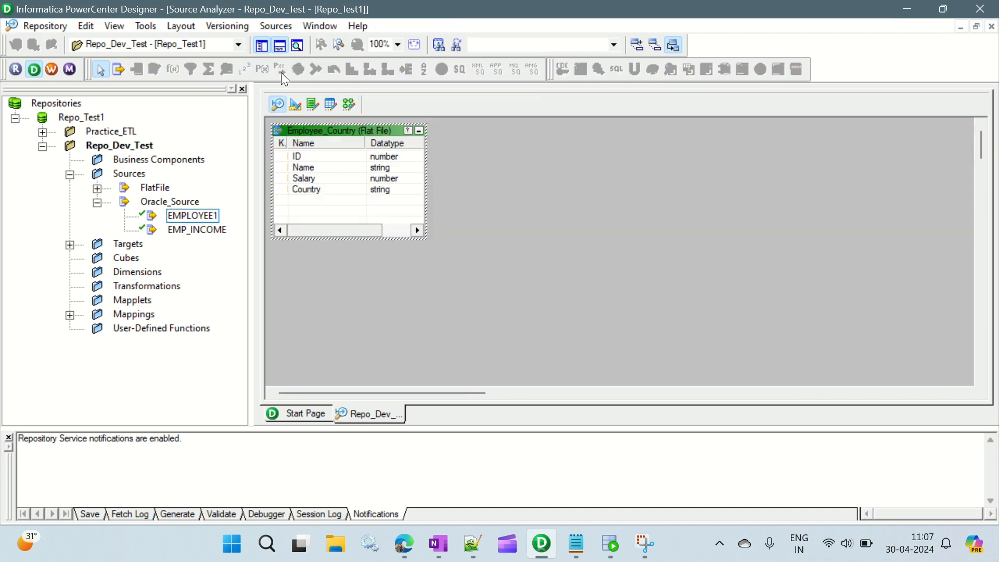
click(267, 28)
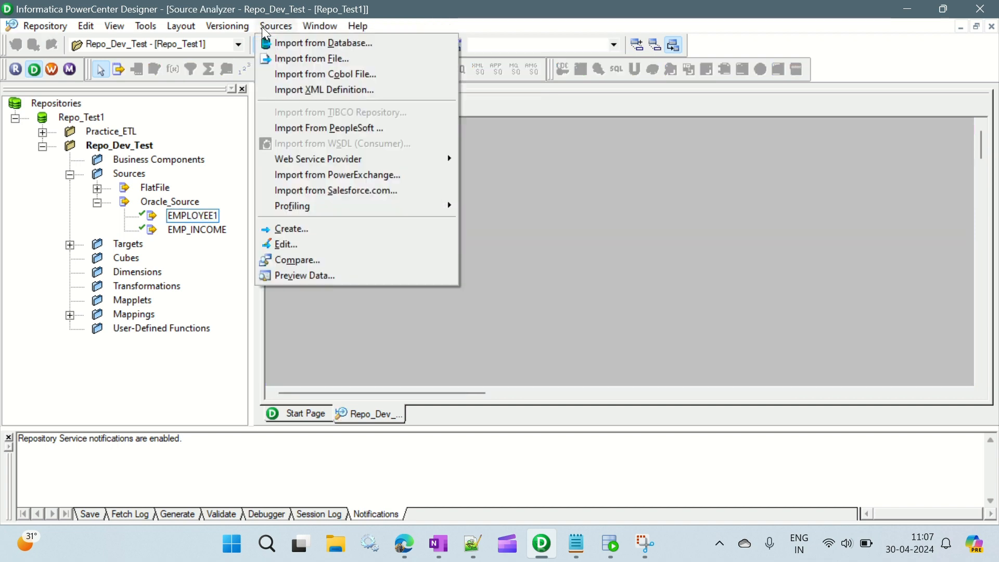
click(323, 44)
click(470, 228)
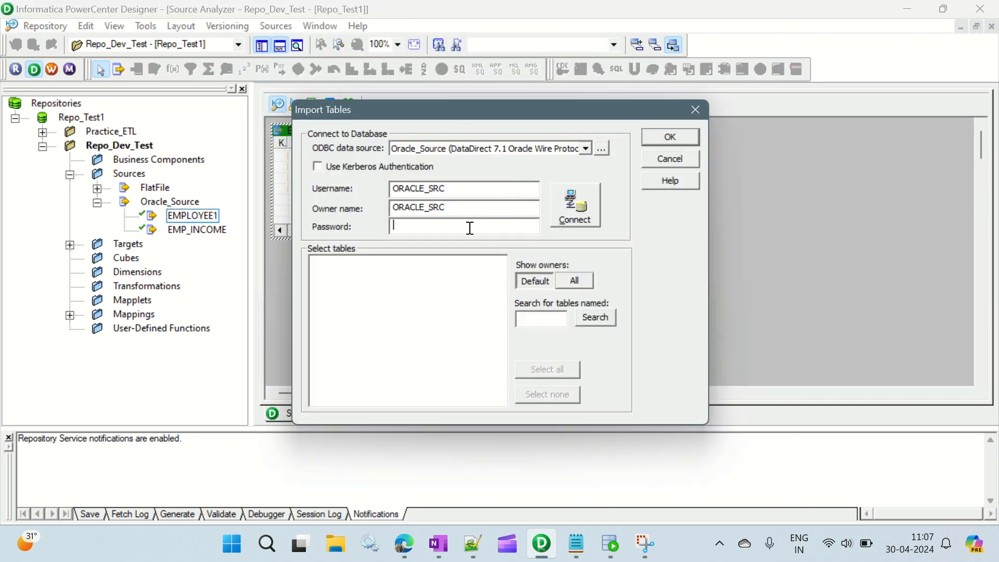
text(*****)
key(Return)
key(Return)
key(BackSpace)
key(BackSpace)
key(BackSpace)
key(Caps_Lock)
text(*****)
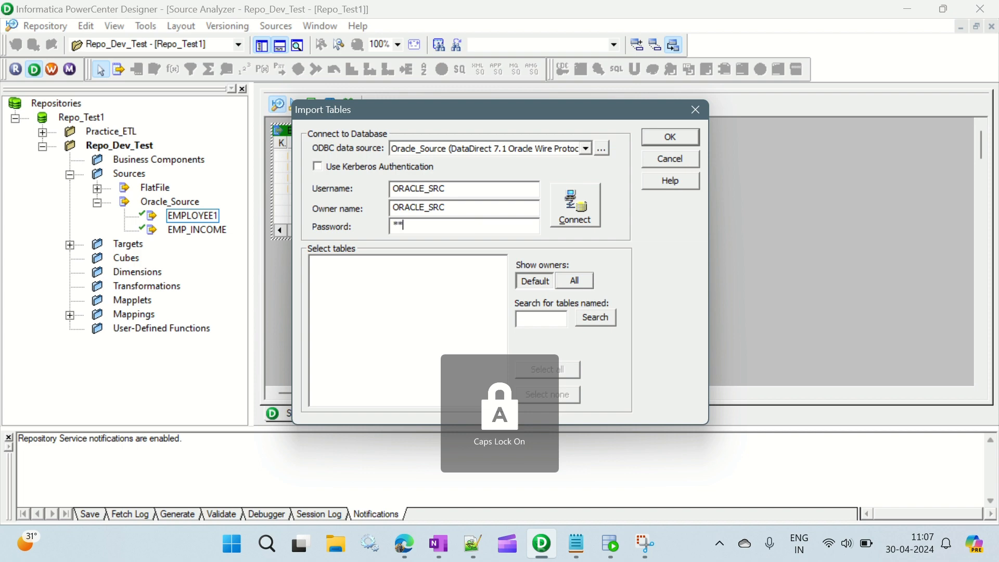
key(Return)
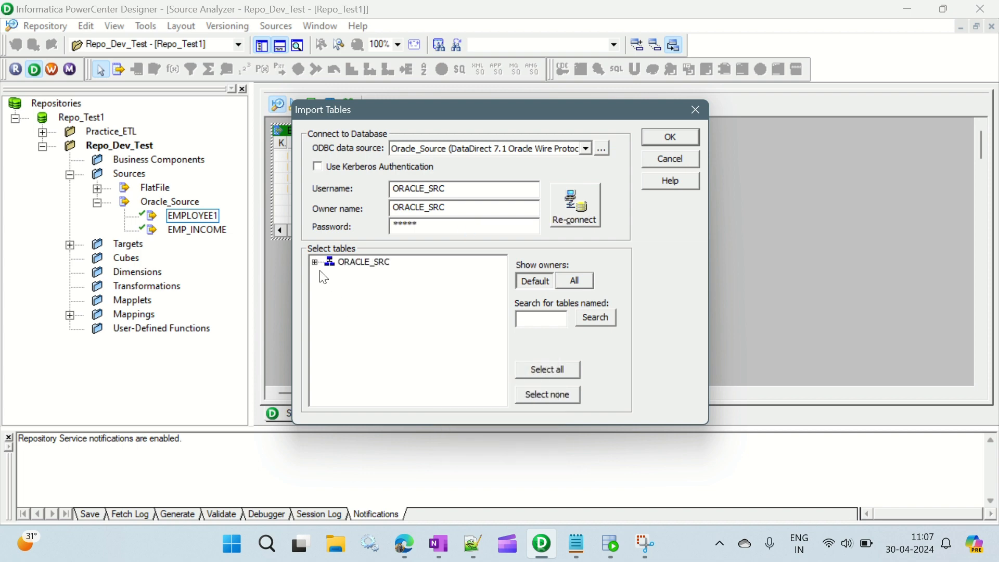
Step: Import the EMPLOYEE table from the ORACLE_SRC schema as a source definition and save the repository folder
click(315, 262)
click(330, 275)
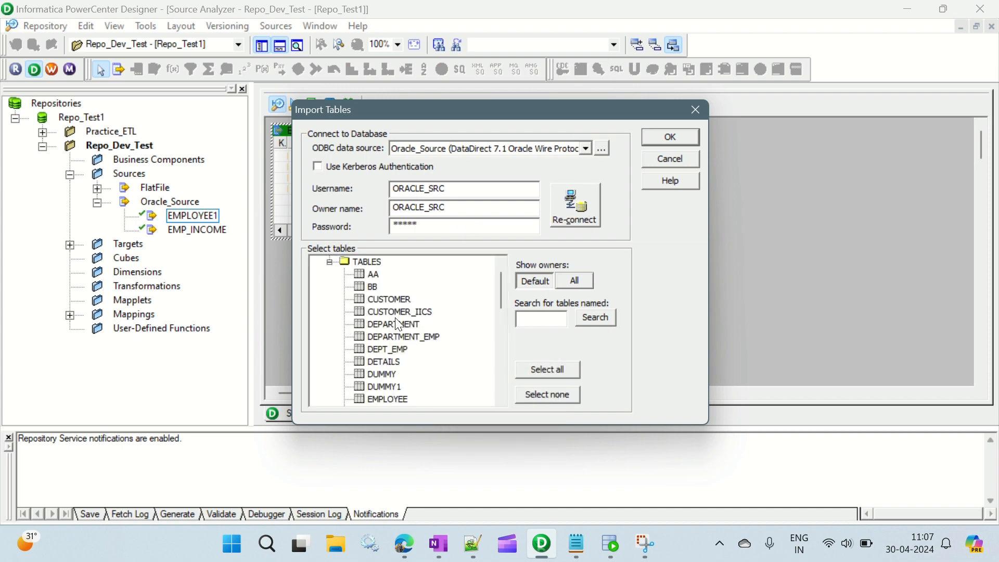
scroll(399, 371, down, 1)
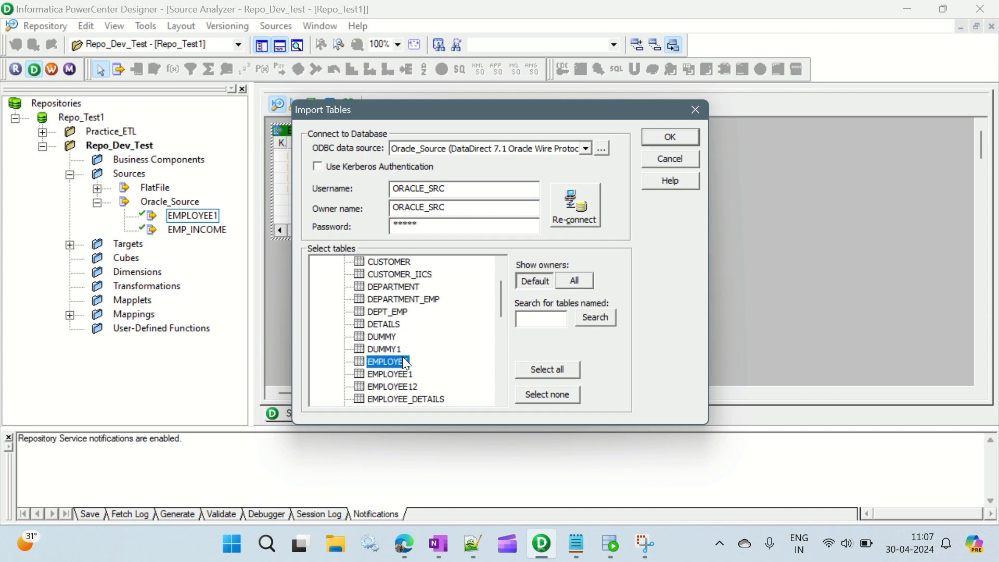
click(660, 138)
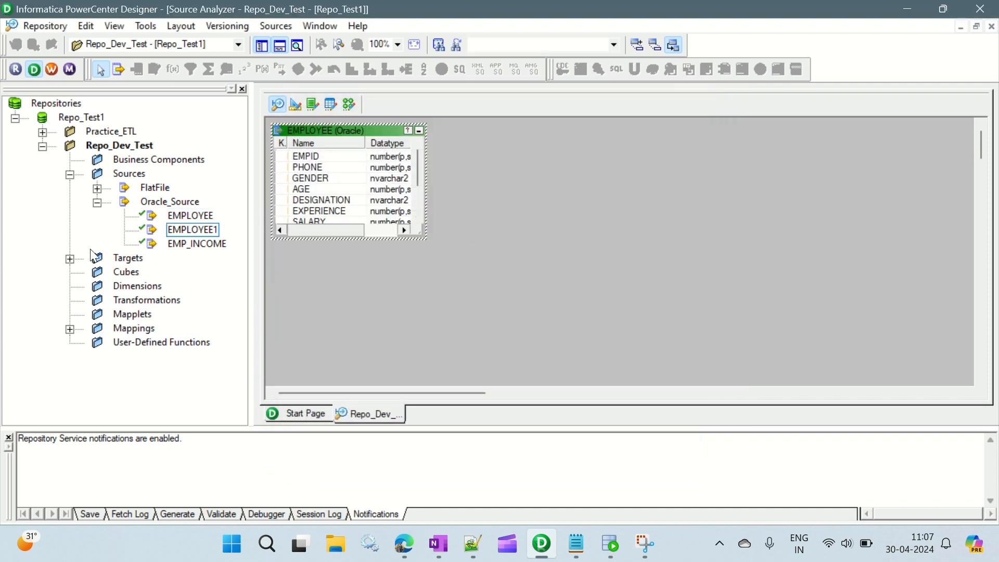
click(327, 291)
key(ctrl+s)
key(Caps_Lock)
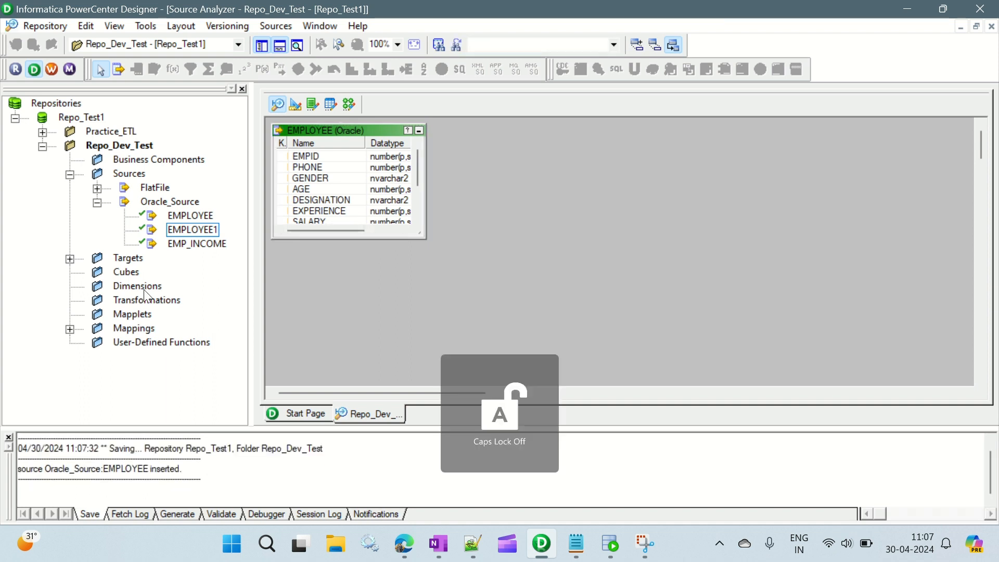
Step: Expand the existing Targets, check the target table names in the ORACLE_TGT worksheet of Oracle SQL Developer, and return to PowerCenter Designer
click(70, 259)
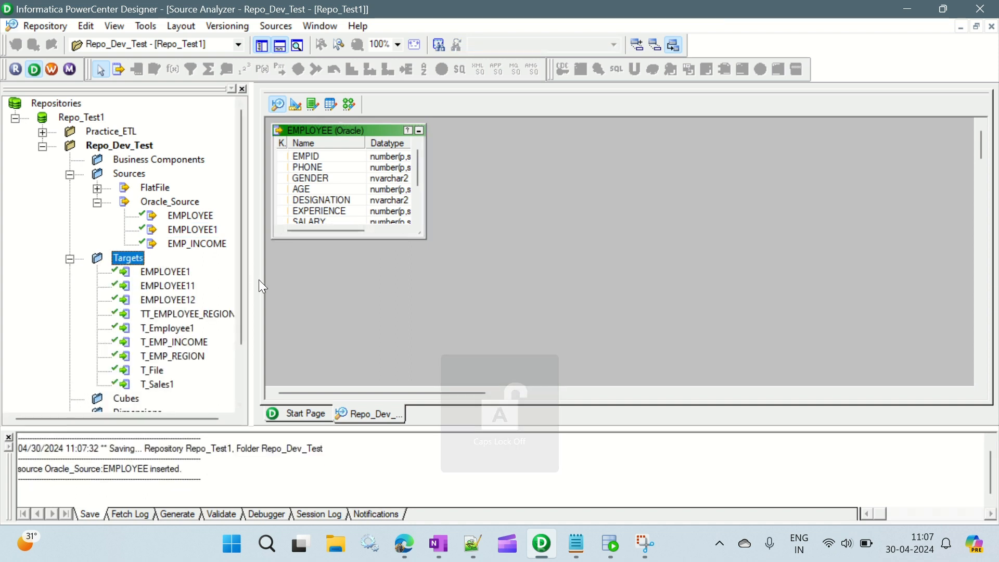
click(610, 544)
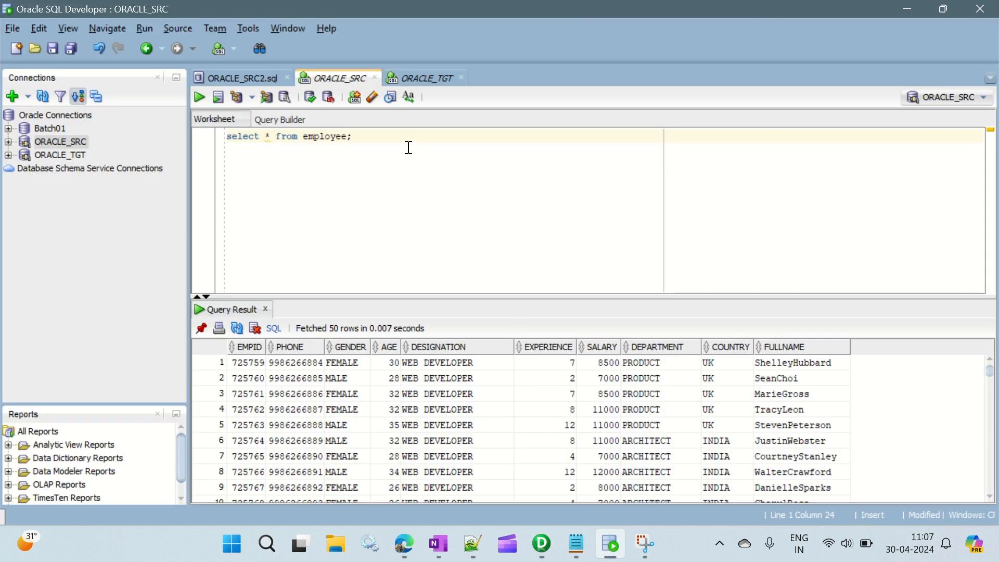
click(409, 86)
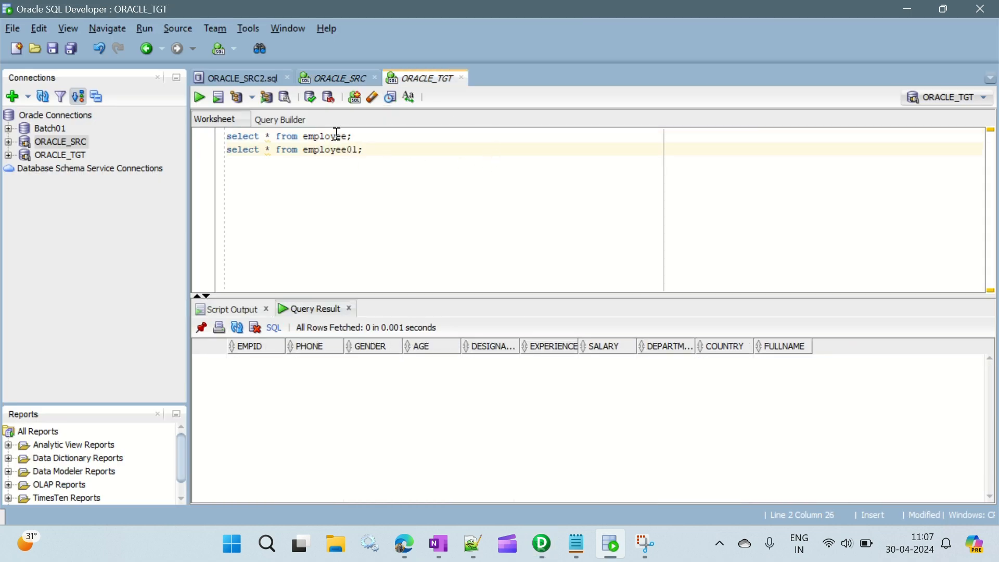
drag(354, 136, 282, 136)
drag(364, 151, 282, 151)
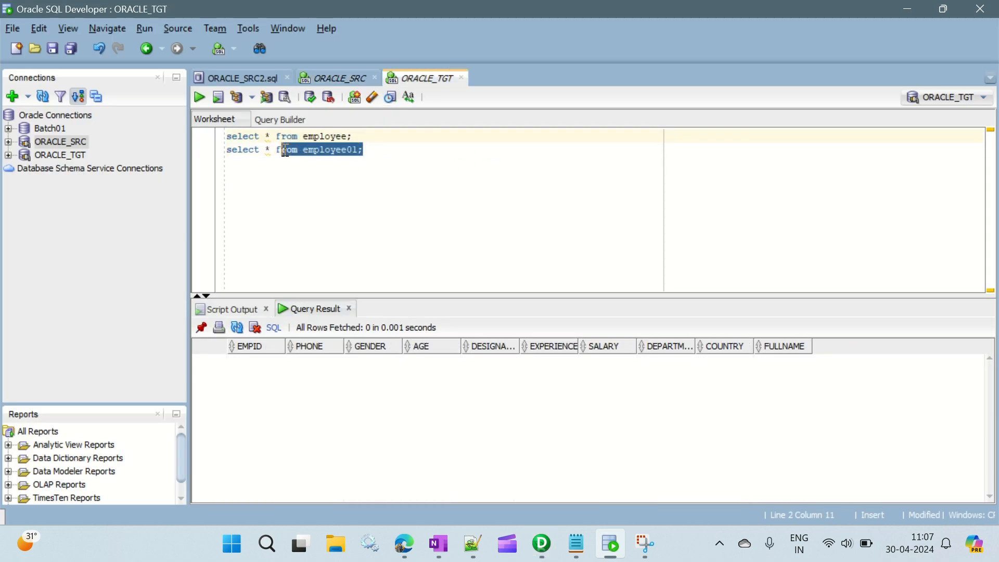
key(alt+Tab)
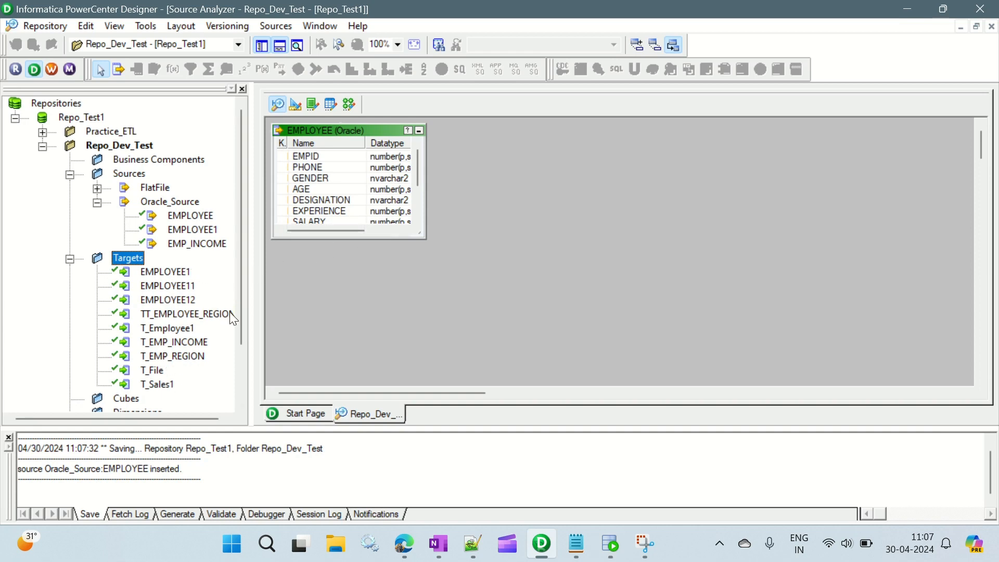
Step: In the Target Designer, start a database target import and connect to Oracle_Source as ORACLE_TGT, entering the database password
click(295, 105)
right_click(572, 173)
click(608, 201)
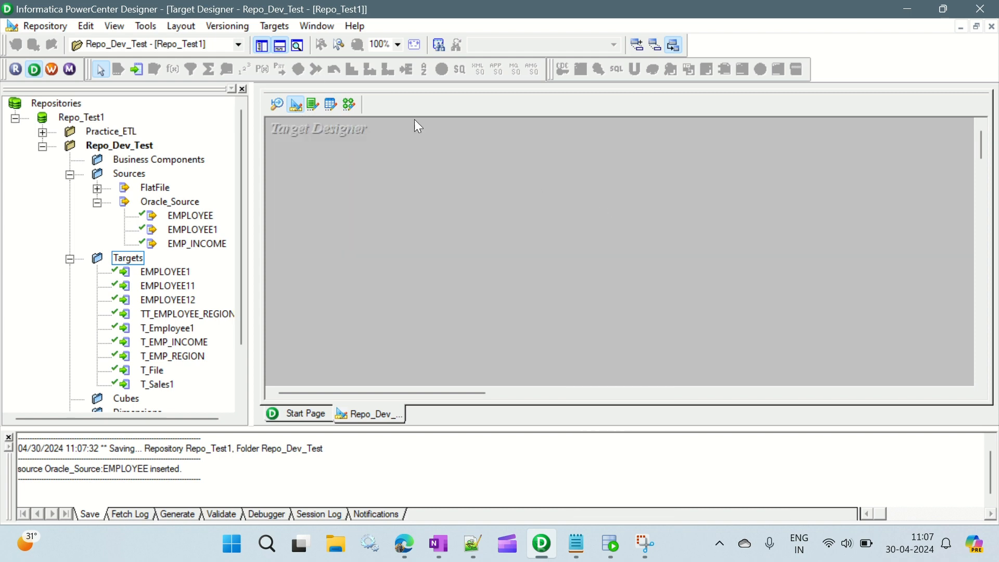
click(274, 26)
click(318, 41)
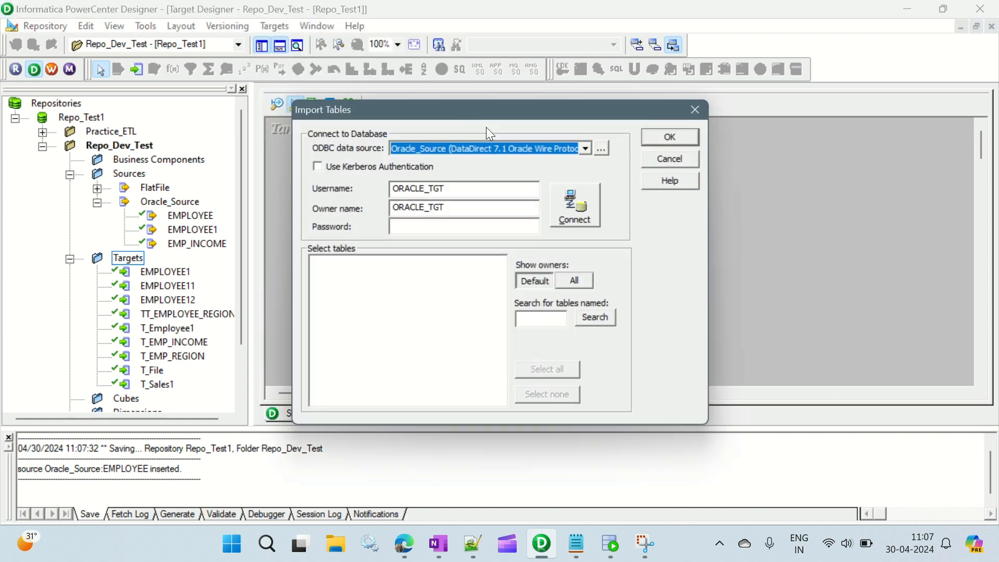
click(450, 229)
key(Caps_Lock)
text(**)
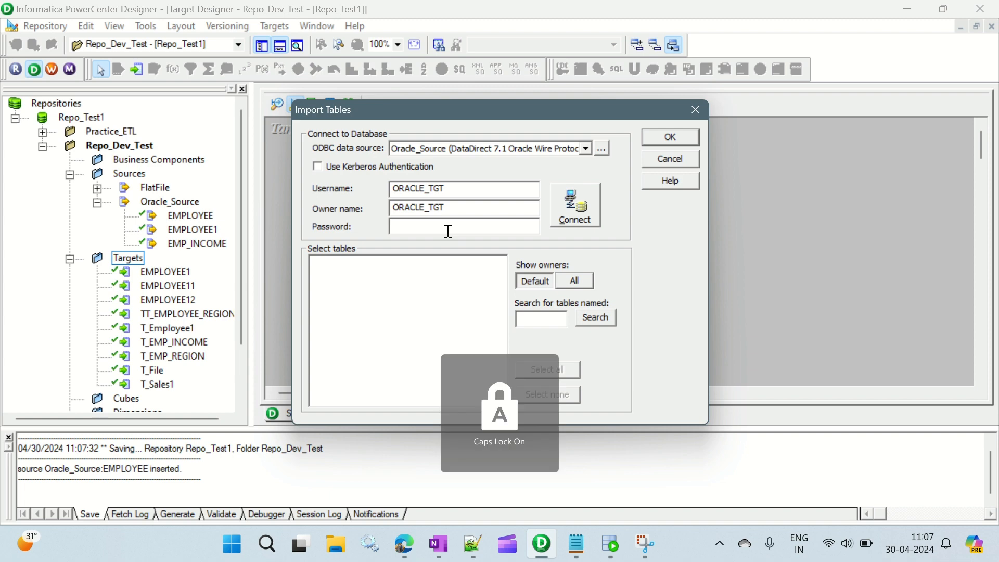
text(***)
key(Return)
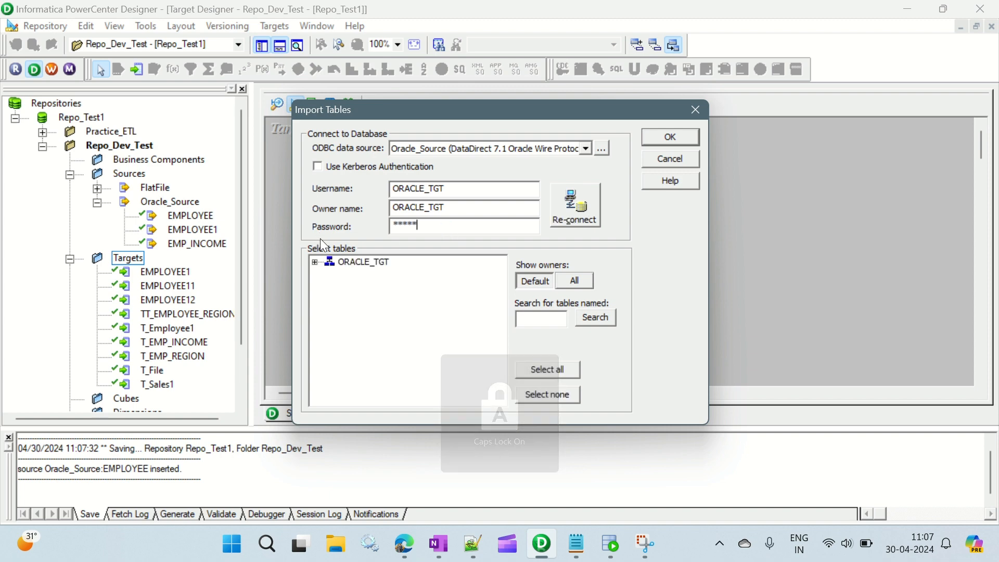
Step: Import the EMPLOYEE and EMPLOYEE01 tables from the ORACLE_TGT schema as target definitions and save the folder
click(315, 263)
click(330, 275)
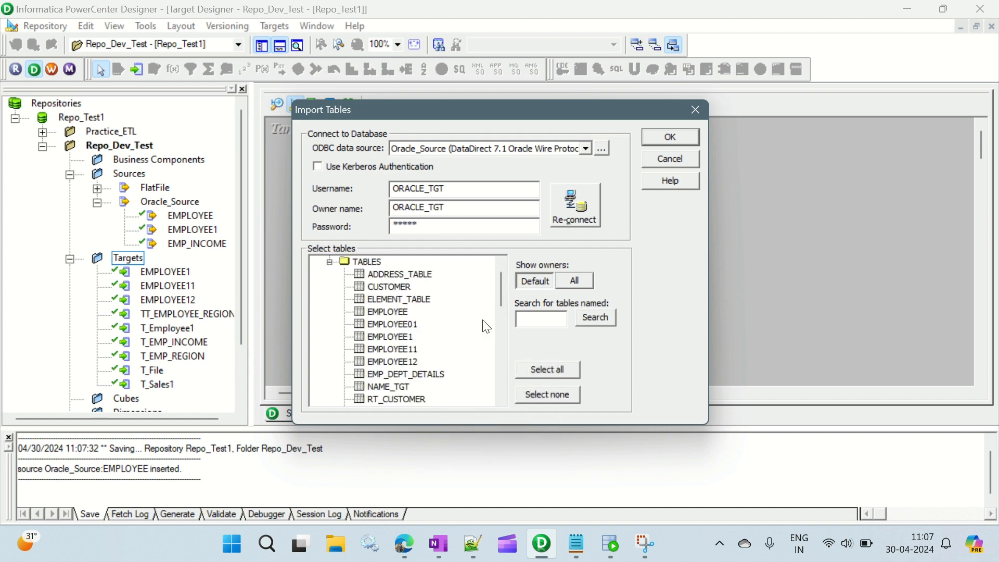
ctrl+click(410, 324)
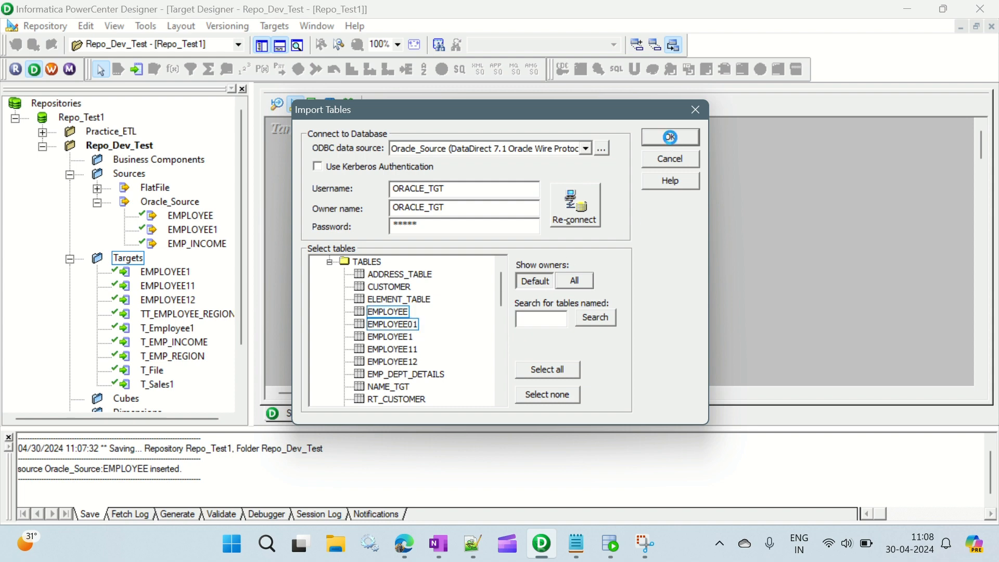
click(670, 137)
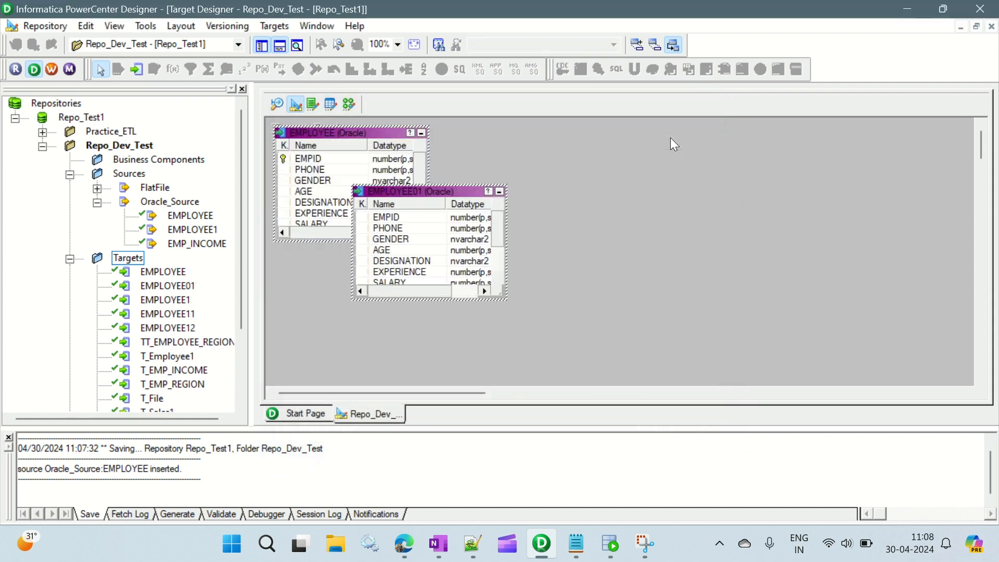
click(576, 186)
key(ctrl+s)
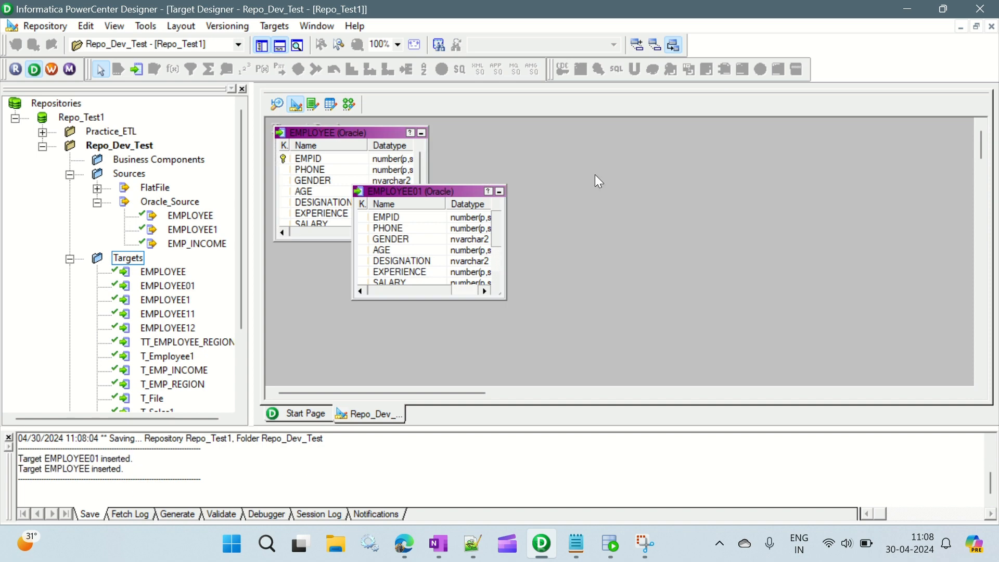
Step: Create a new mapping named m_FirstHalf_SecondHalf in the Mapping Designer
click(349, 105)
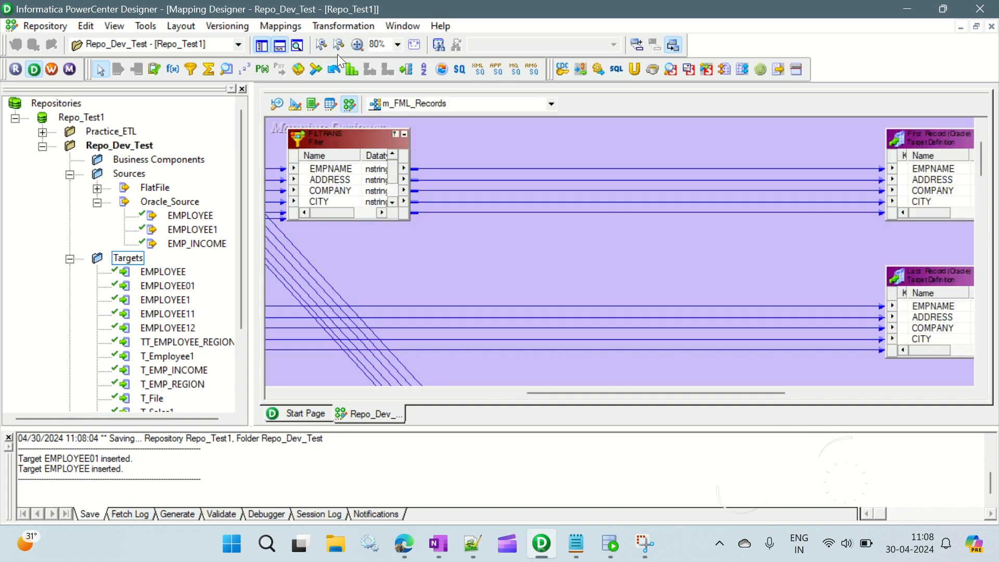
click(342, 27)
click(301, 43)
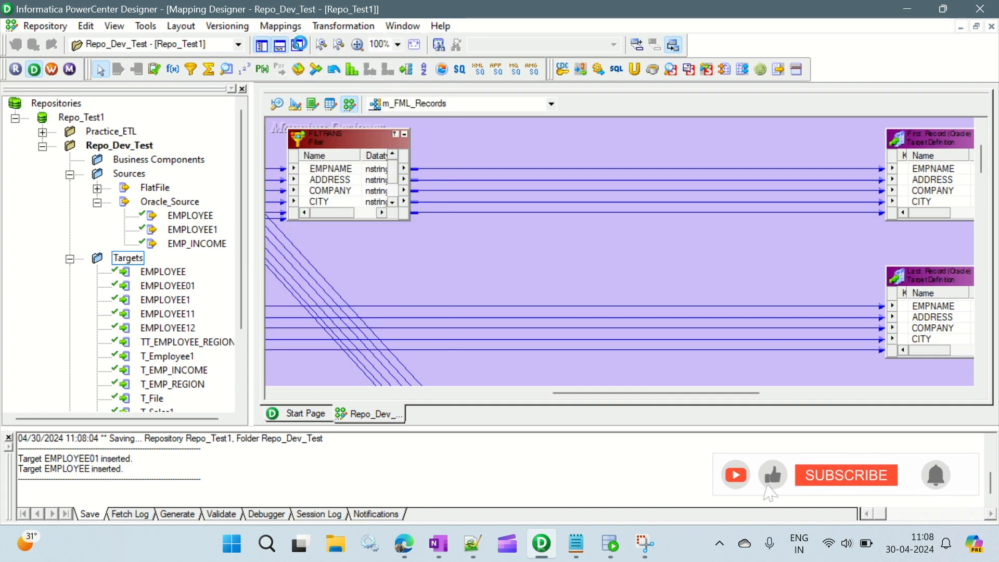
text(m)
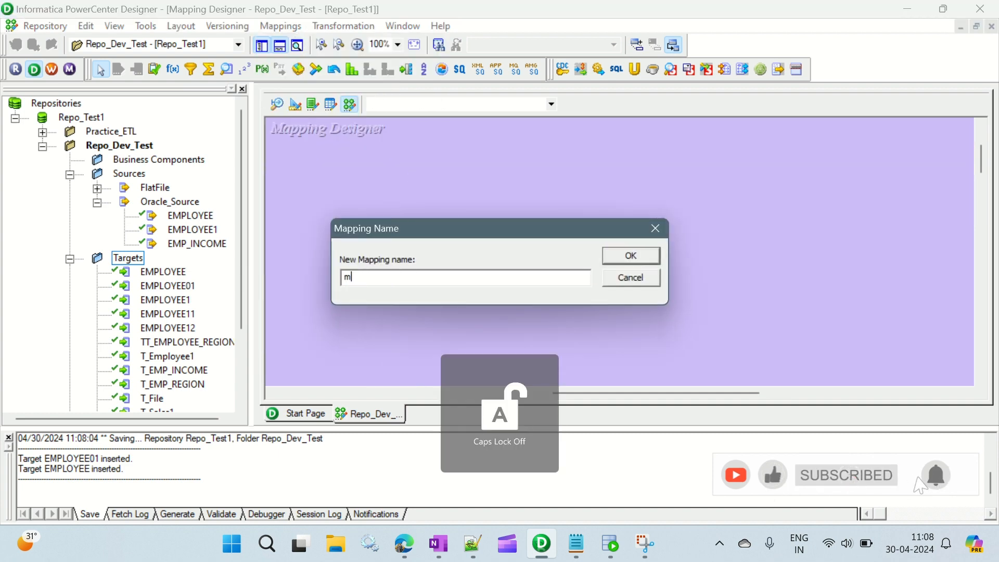
text(_)
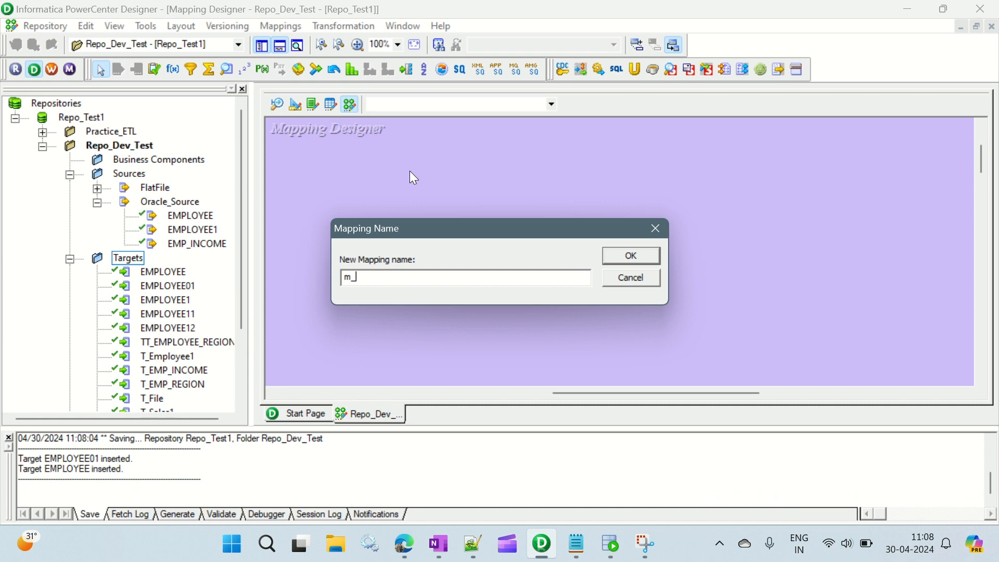
text(FirstHalf_SecondHalf)
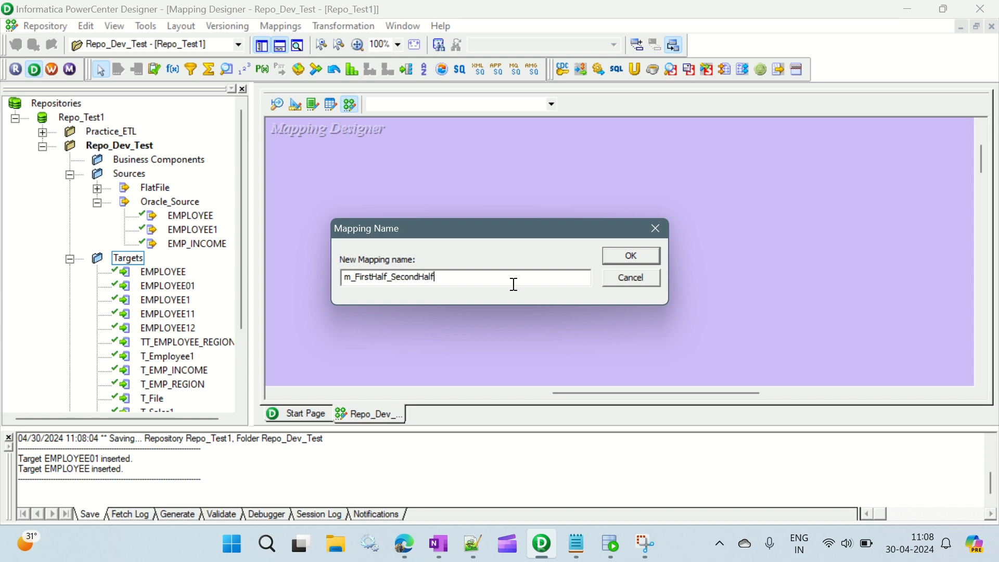
click(628, 250)
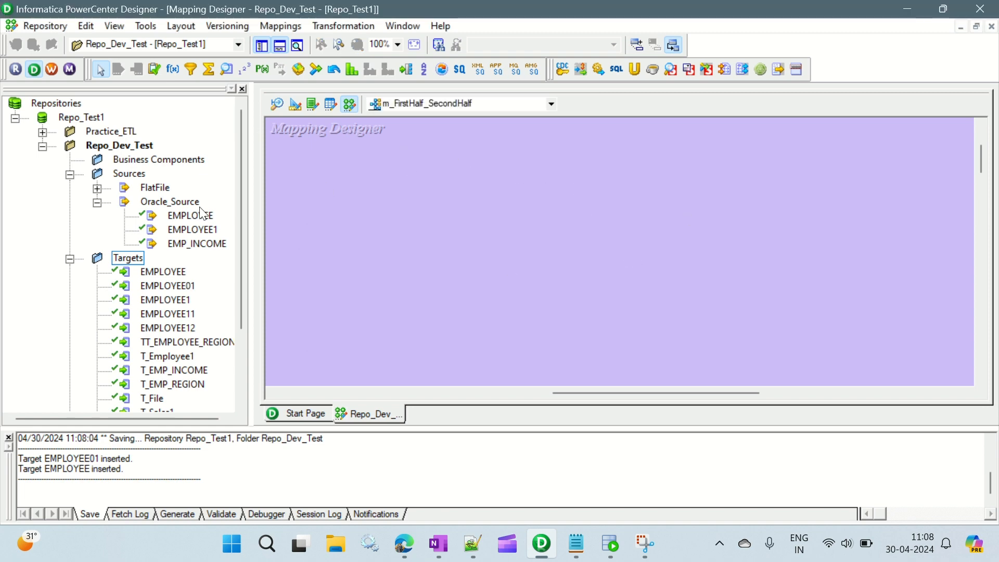
Step: Add the Oracle EMPLOYEE source and the EMPLOYEE and EMPLOYEE01 targets to the mapping, with the targets well apart from the source
click(176, 217)
drag(250, 218, 355, 188)
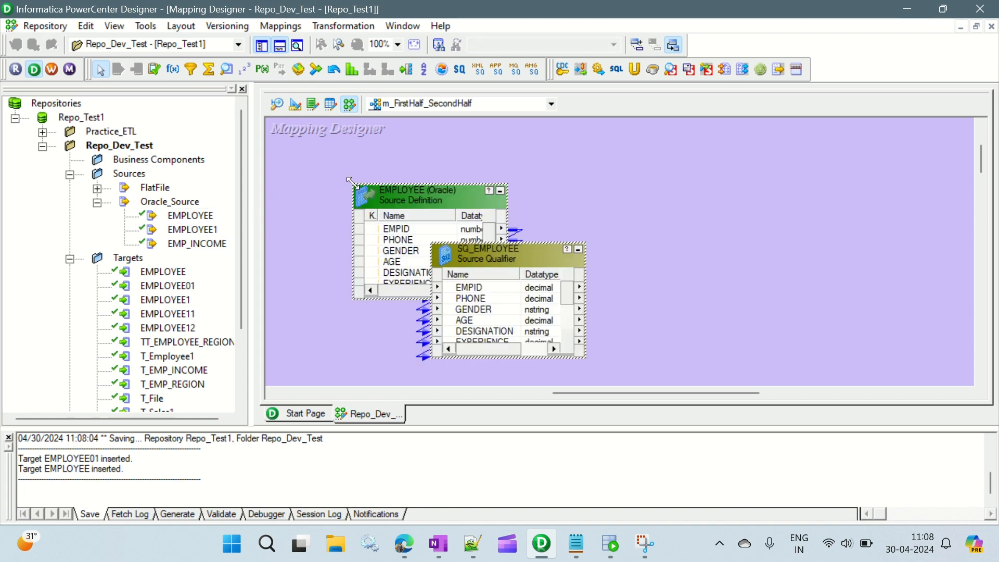
click(172, 272)
ctrl+click(175, 285)
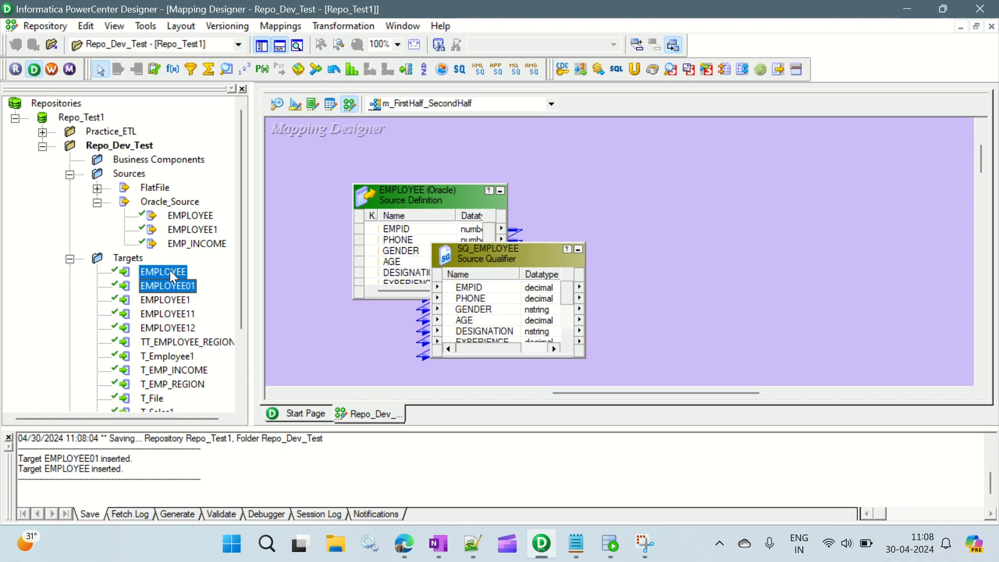
drag(816, 170, 816, 170)
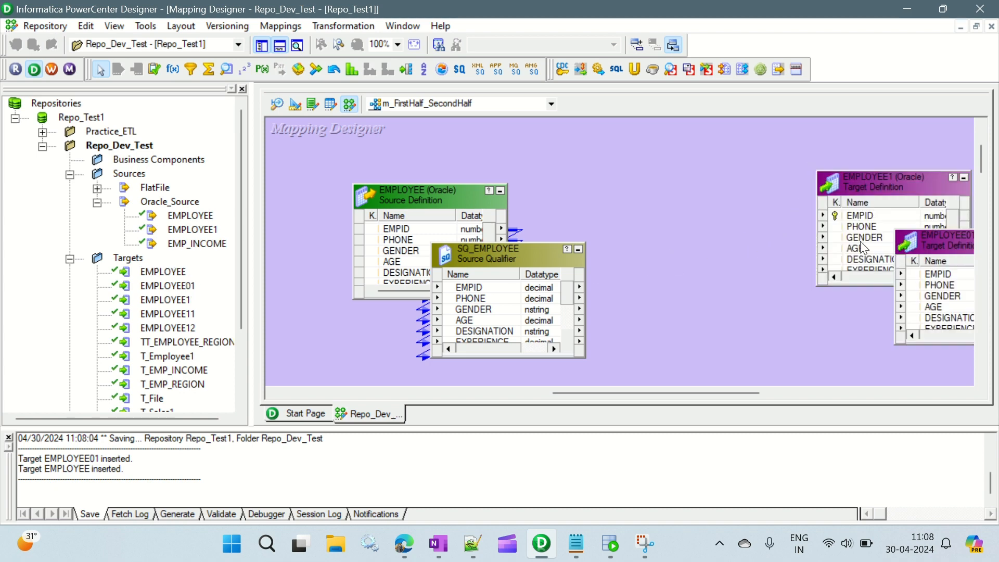
Step: Hide the repository Navigator and lay out the mapping with EMPLOYEE01 below the other target and the source beside its Source Qualifier
drag(923, 238, 908, 297)
click(438, 191)
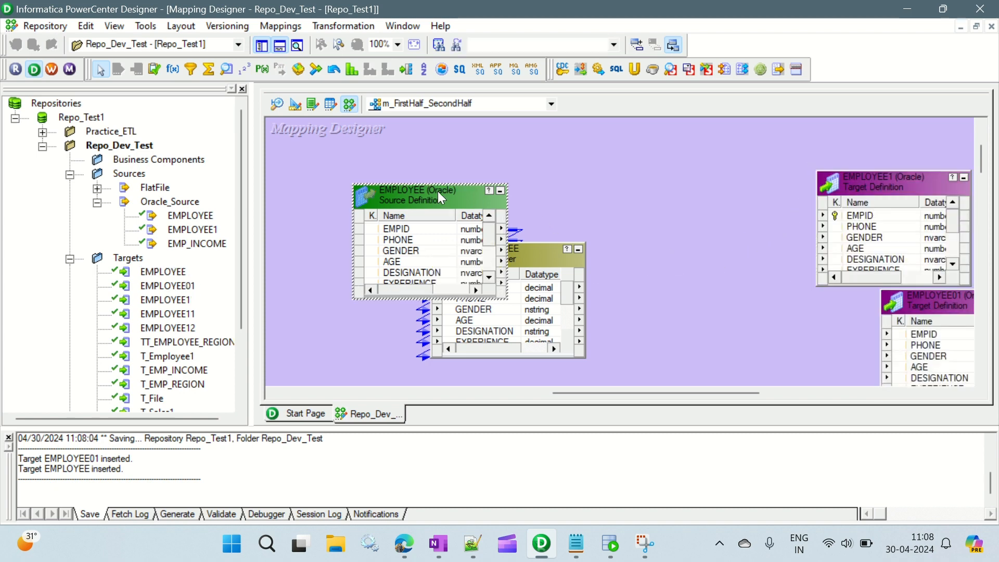
click(265, 46)
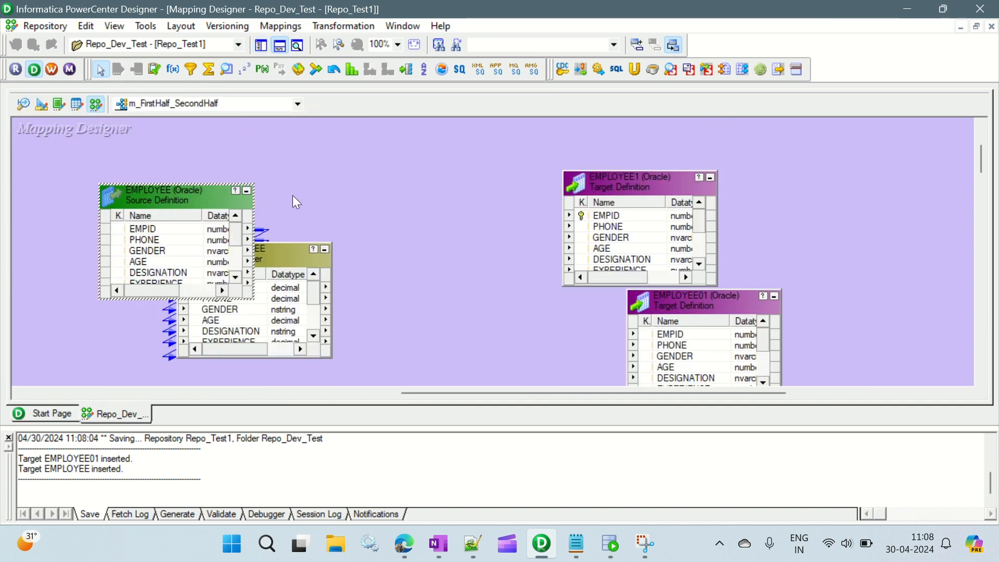
drag(185, 188, 113, 143)
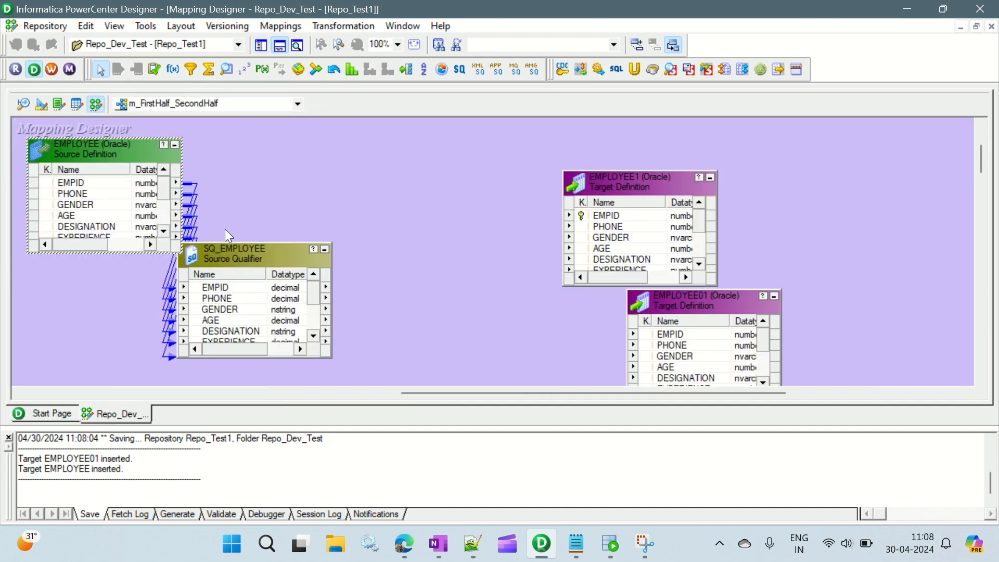
drag(271, 257, 320, 153)
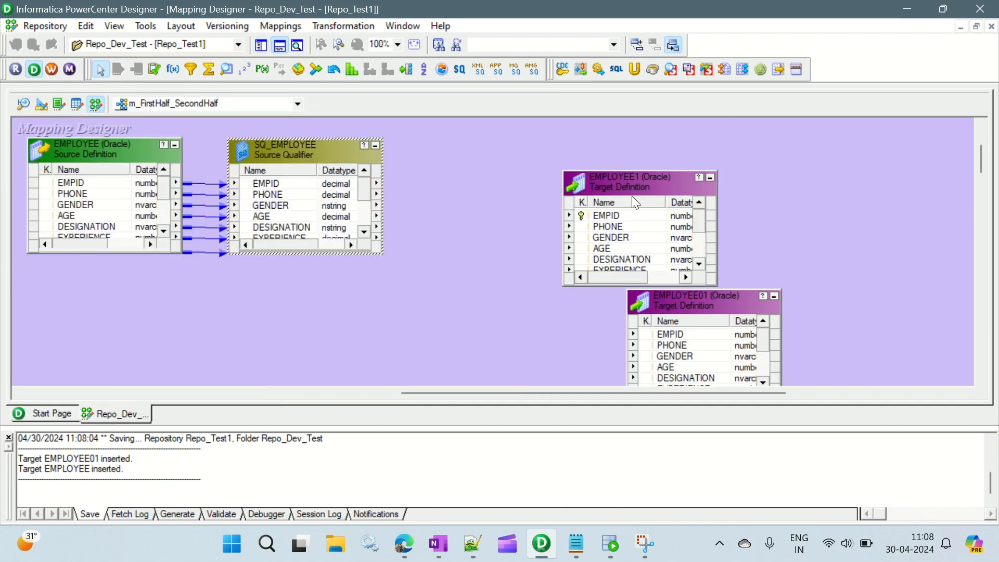
Step: Move both target definitions to the far side of the mapping, EMPLOYEE1 above EMPLOYEE01, and hide the output window
drag(632, 195, 665, 162)
drag(733, 295, 705, 308)
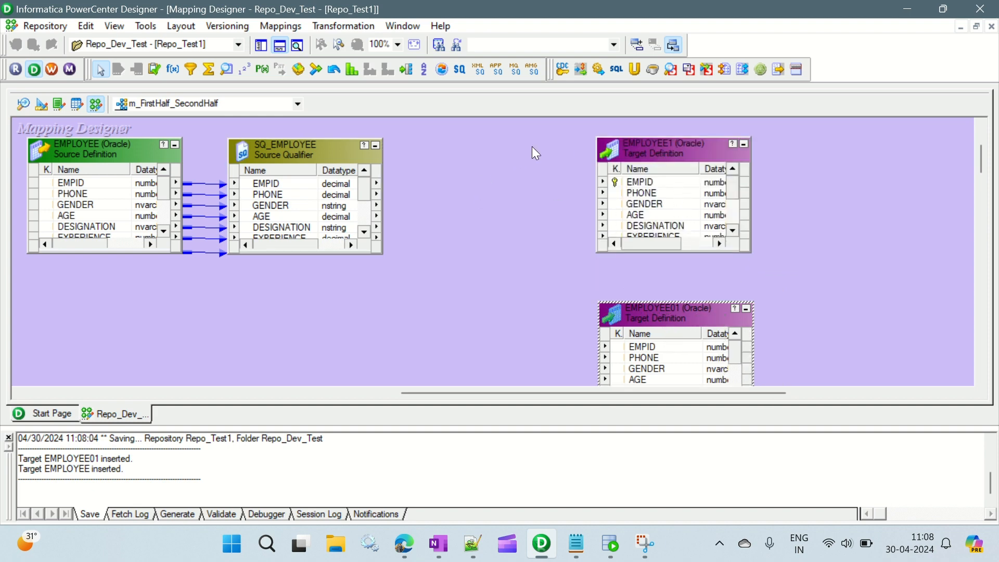
drag(553, 155, 677, 346)
click(657, 193)
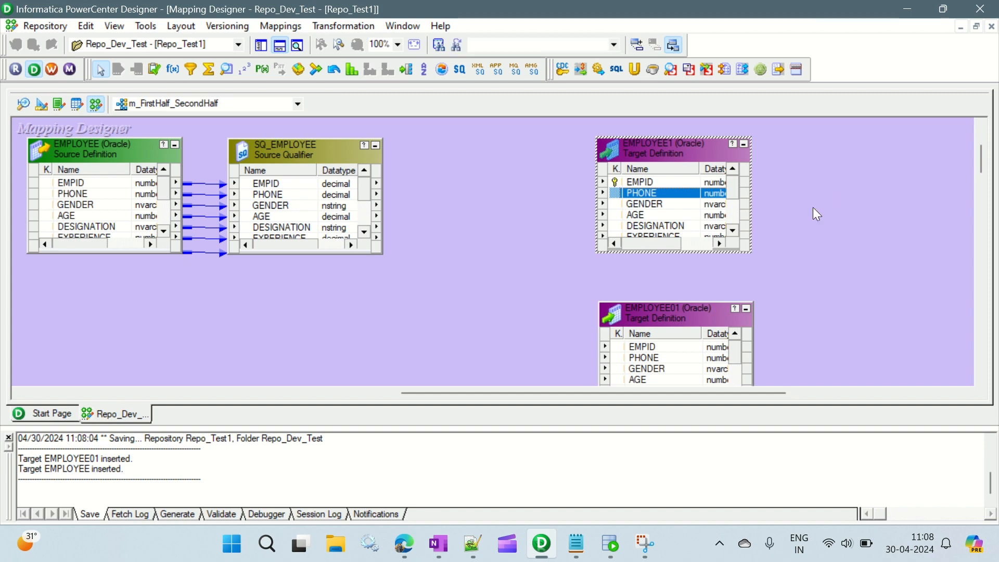
drag(615, 145, 824, 133)
drag(669, 308, 878, 270)
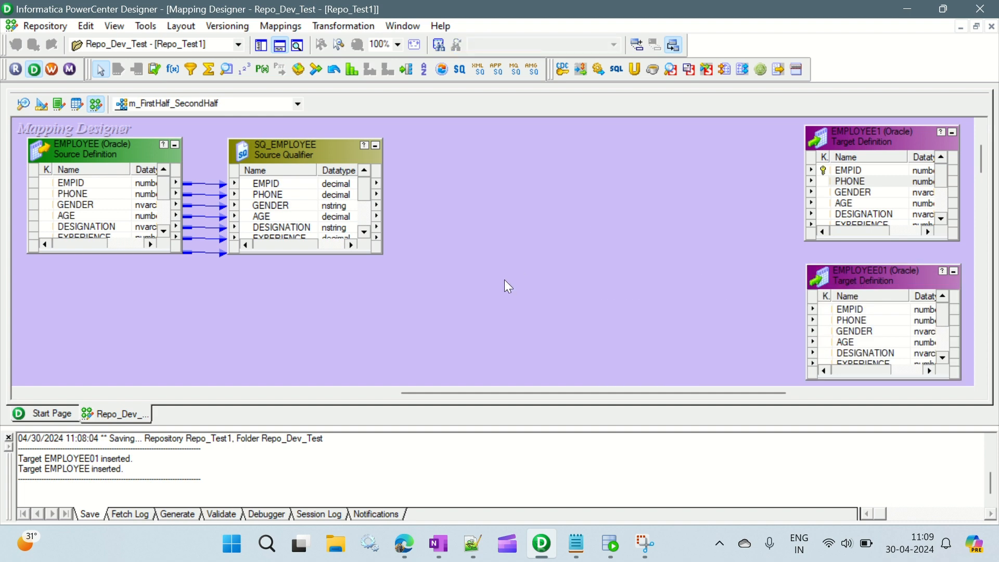
click(281, 46)
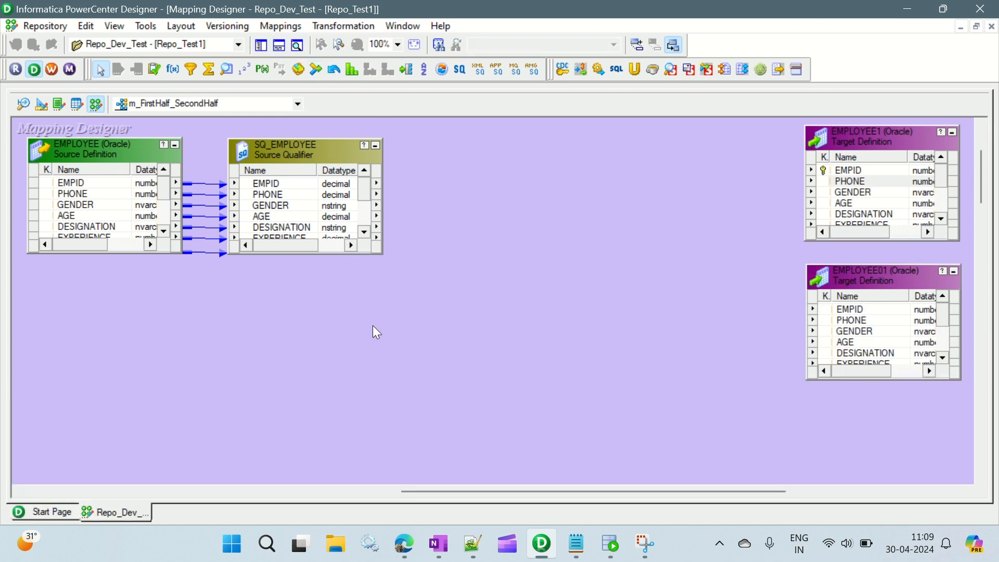
scroll(586, 333, up, 2)
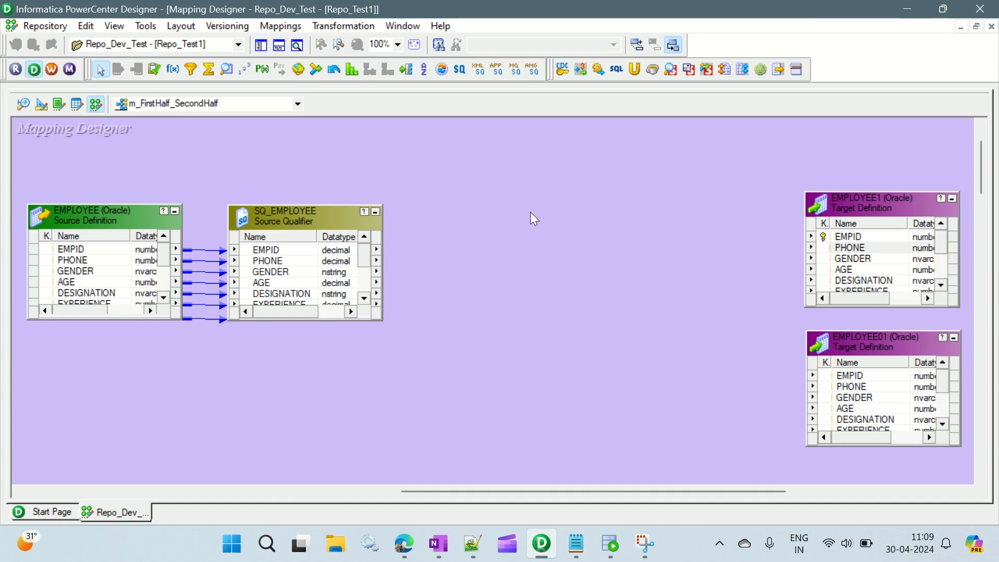
Step: Add an Aggregator transformation after the Source Qualifier and link all SQ_EMPLOYEE ports to it
click(211, 73)
drag(437, 142, 613, 261)
drag(533, 157, 593, 158)
click(274, 249)
right_click(275, 249)
click(295, 257)
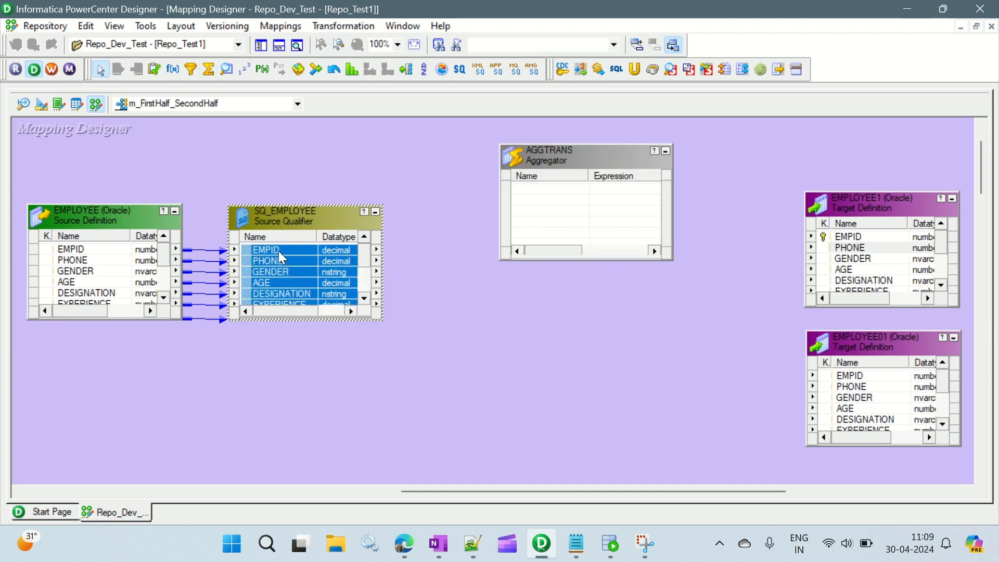
drag(299, 250, 524, 190)
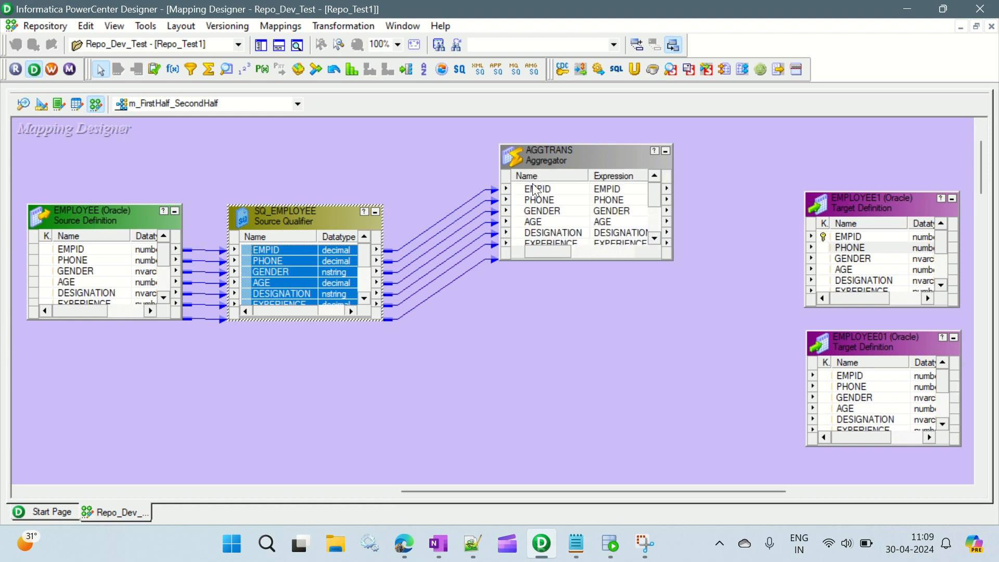
Step: Add a port named total_count with the integer datatype to the Aggregator and make it a variable port
double_click(539, 158)
click(373, 100)
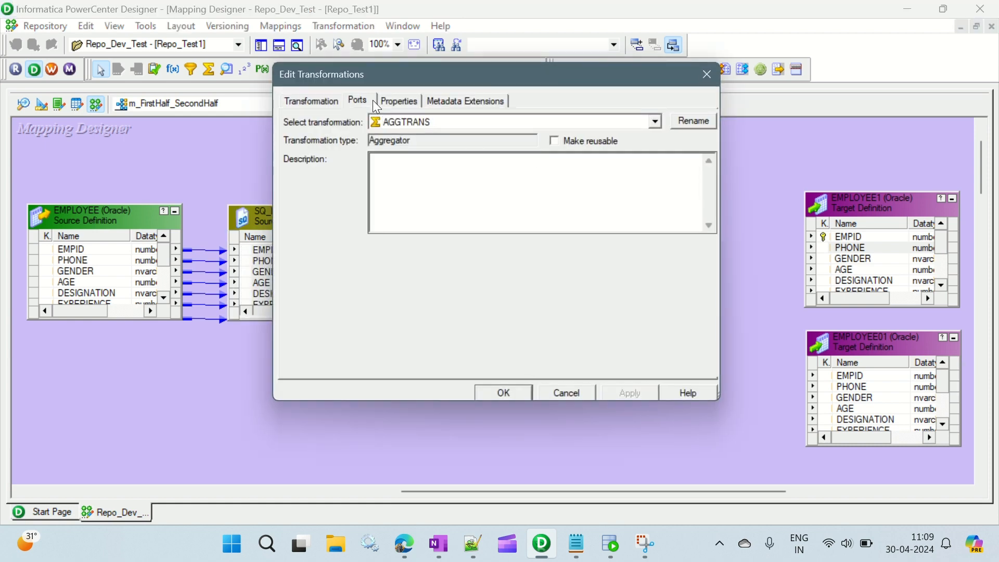
click(325, 302)
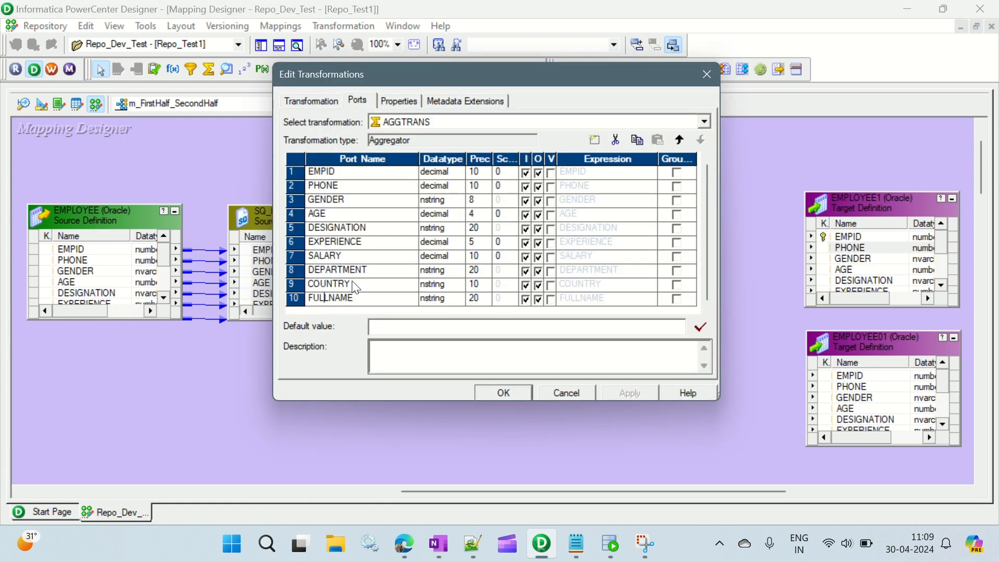
click(595, 141)
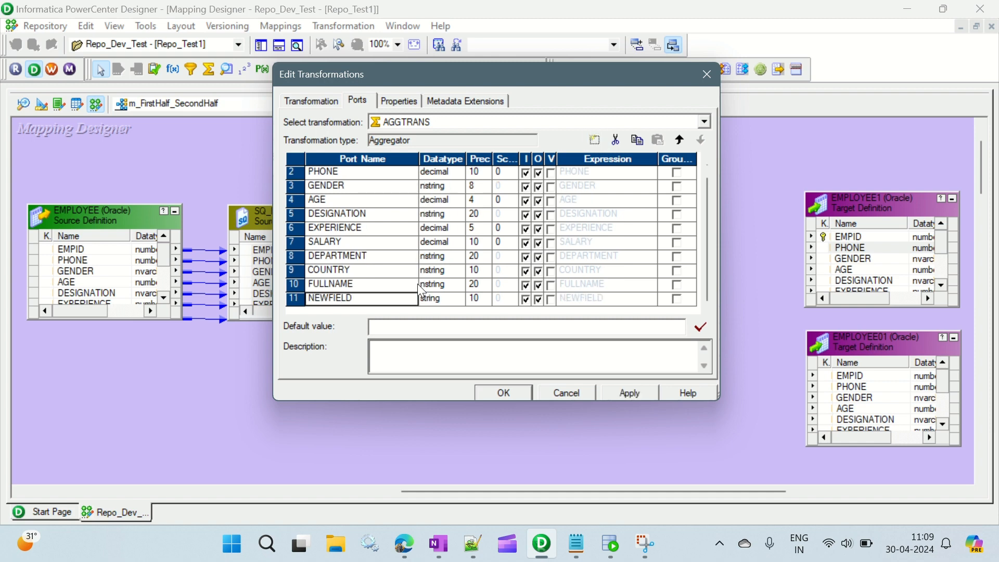
click(352, 300)
double_click(352, 299)
text(to)
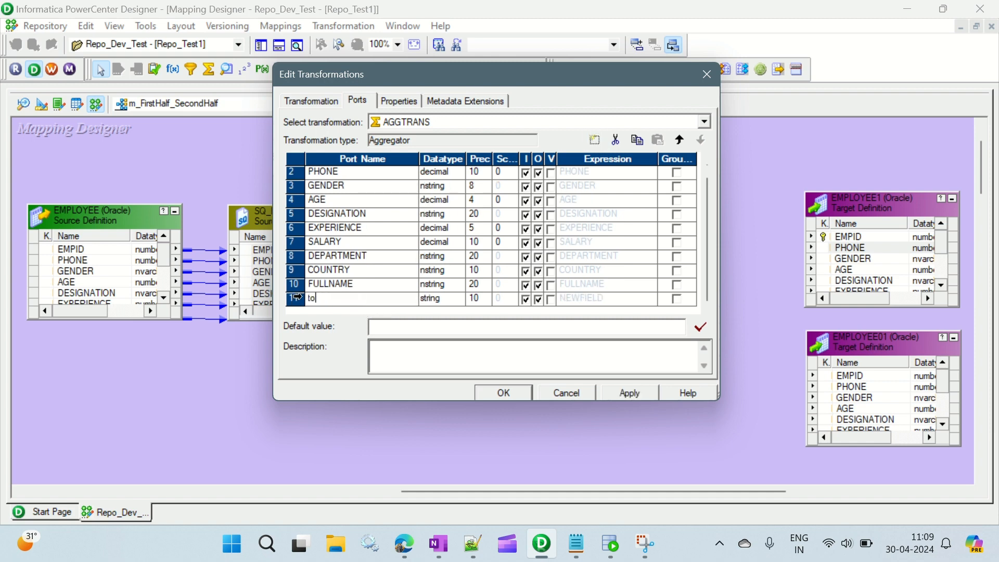
text(tal_count)
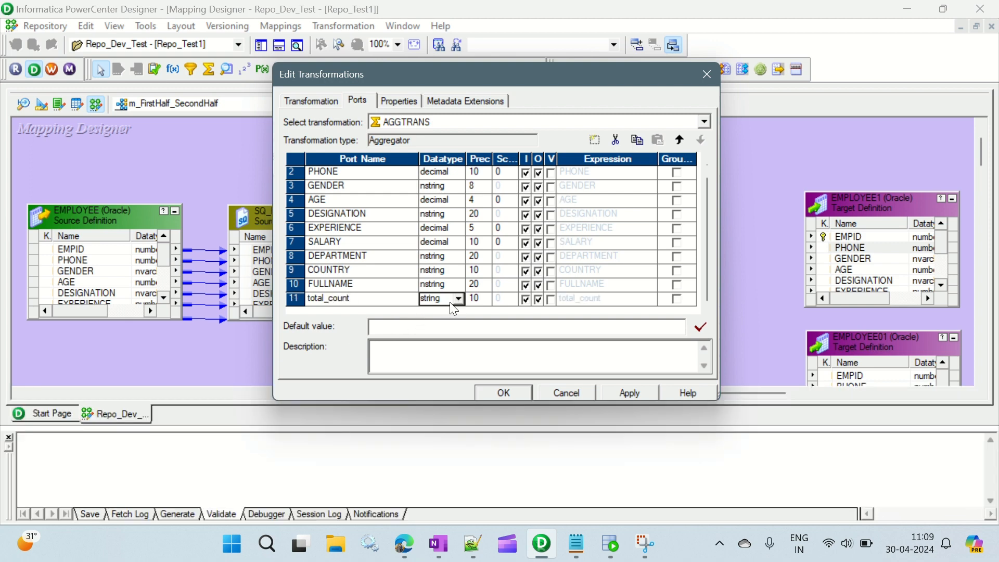
click(454, 299)
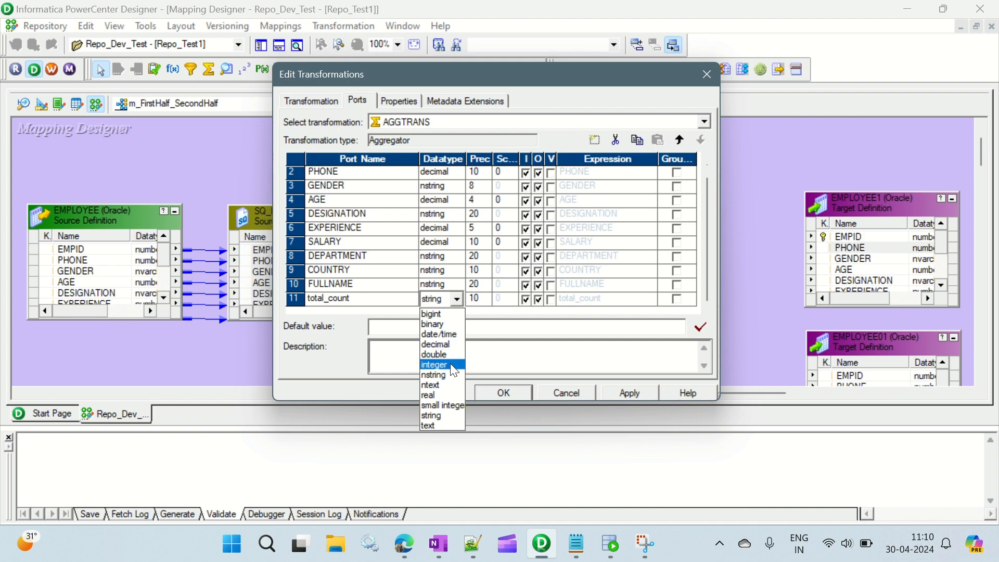
click(455, 366)
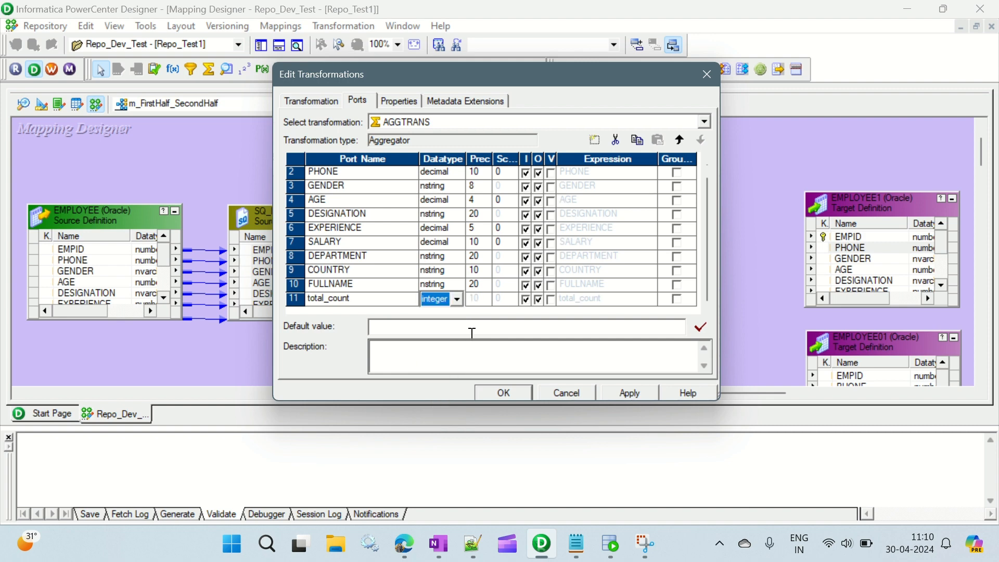
click(550, 299)
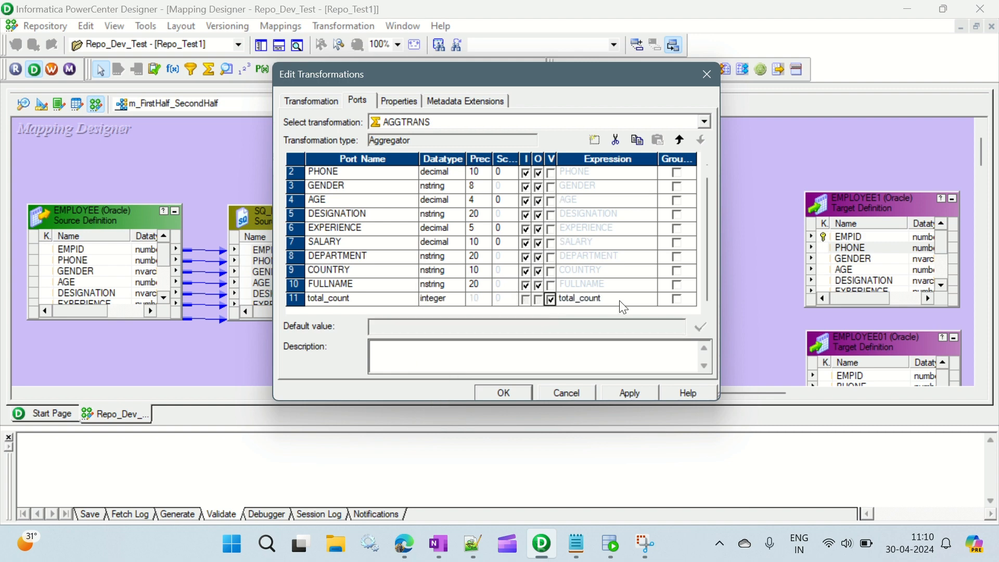
Step: Try total_count(EMPID) as the expression of the total_count port and validate it
click(654, 302)
click(652, 298)
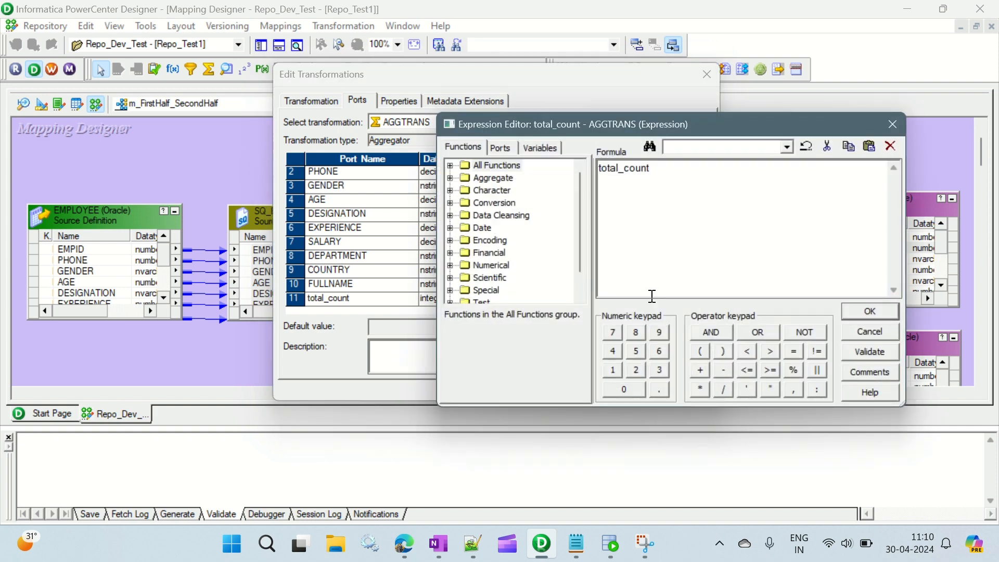
click(499, 149)
scroll(553, 275, down, 1)
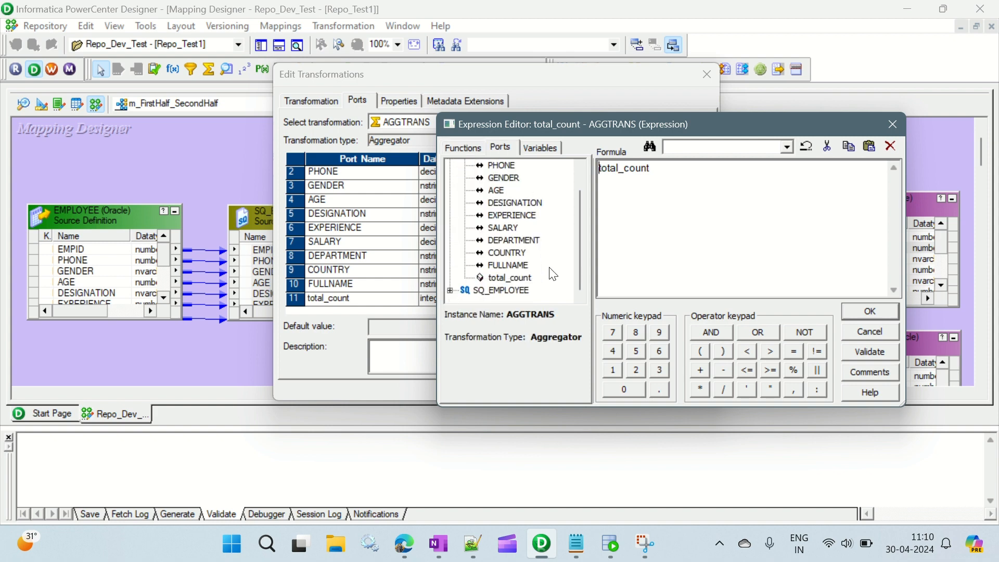
scroll(553, 274, up, 1)
click(668, 168)
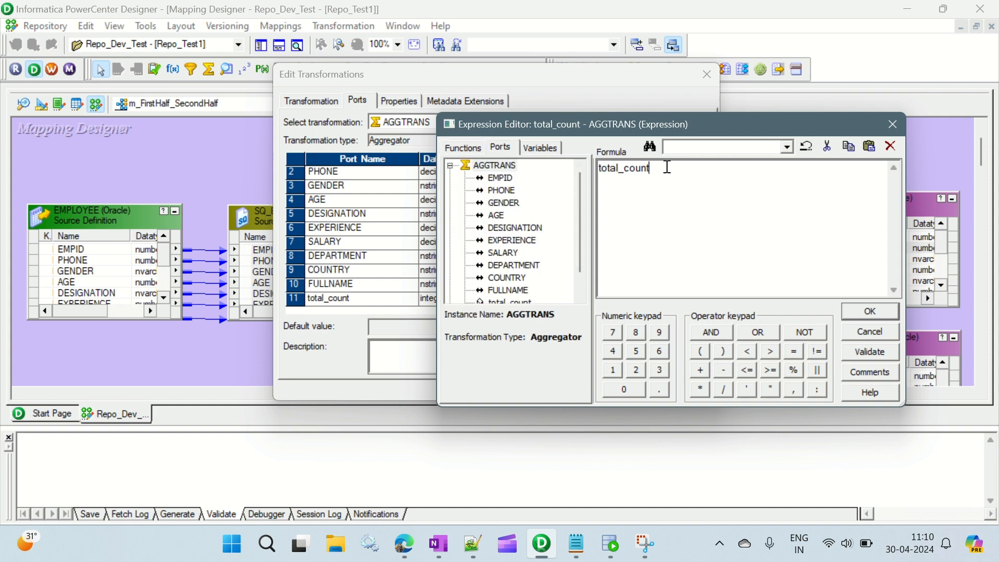
double_click(506, 178)
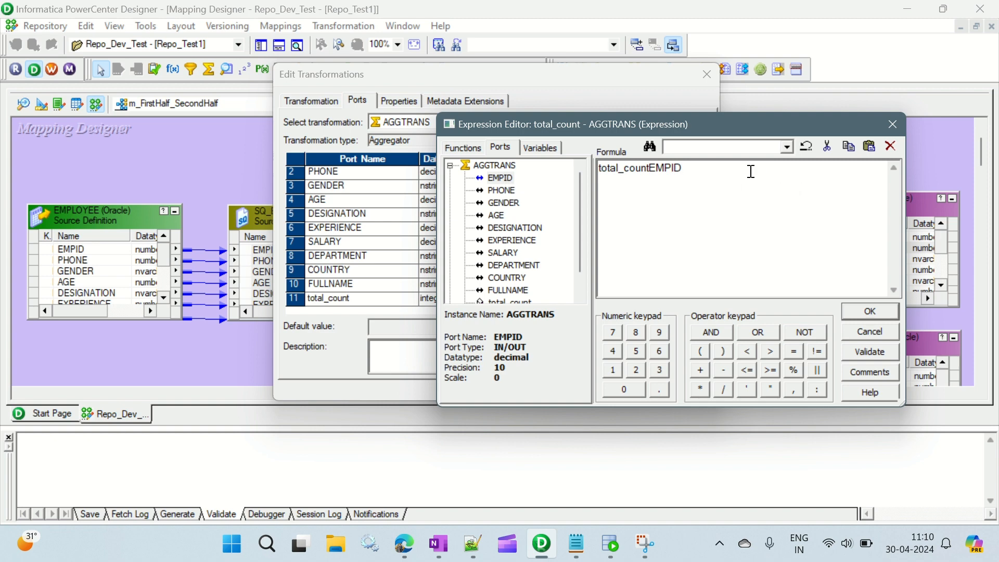
text())
key(Left)
key(Left)
key(Left)
key(Left)
key(Left)
key(Left)
text(()
click(870, 352)
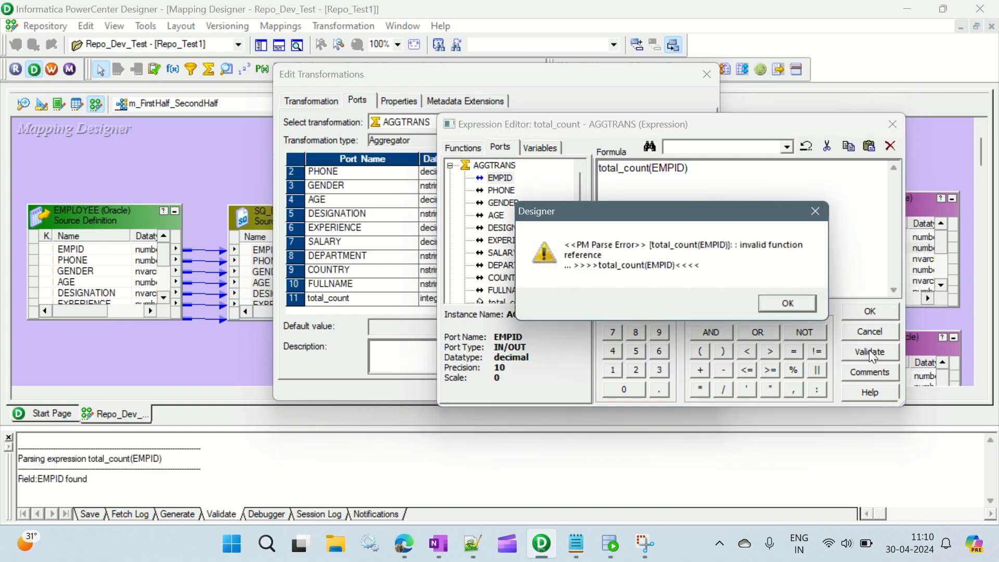
click(782, 306)
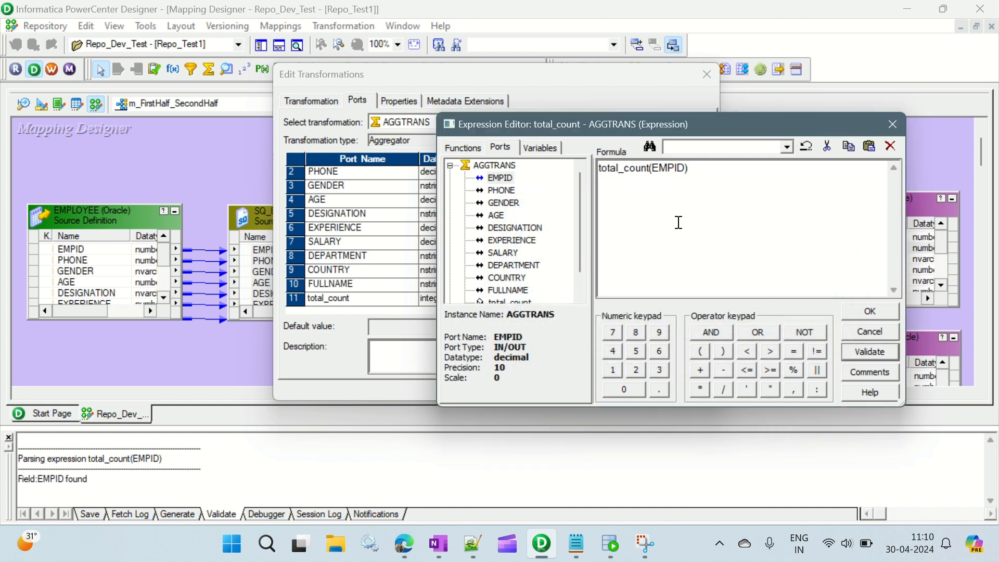
Step: Change the expression to total_count=count(EMPID), validate it and accept it for the port anyway
click(651, 171)
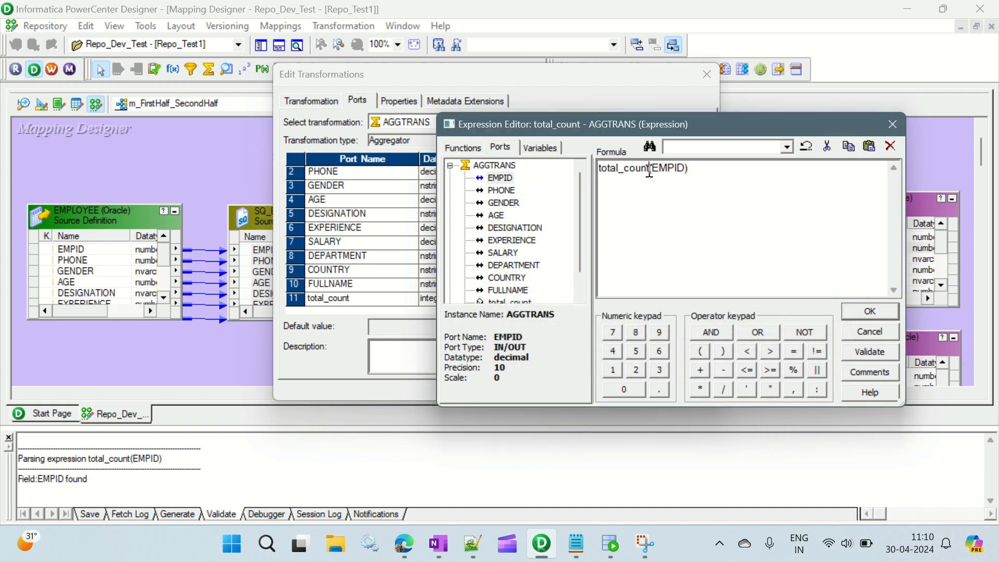
click(415, 22)
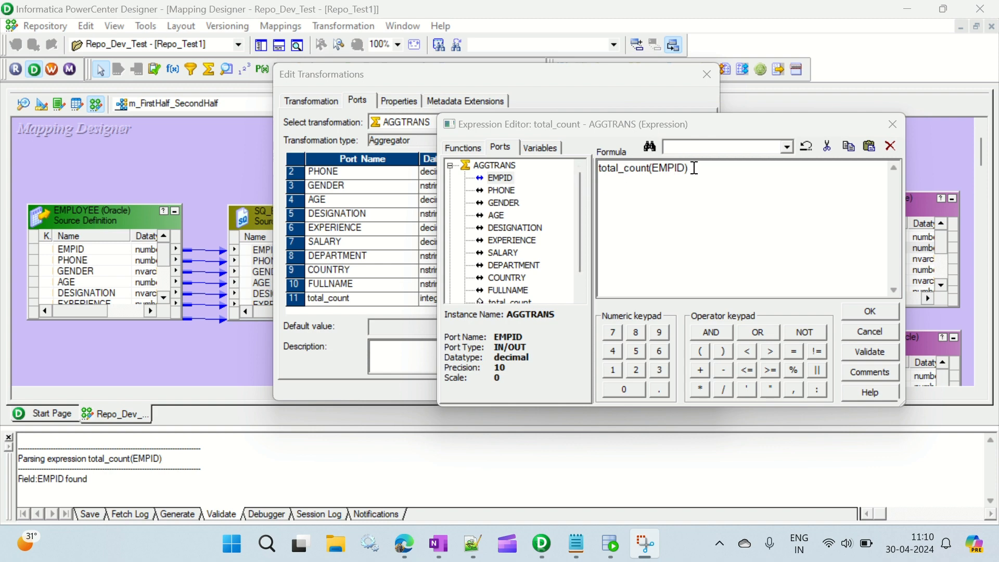
click(650, 168)
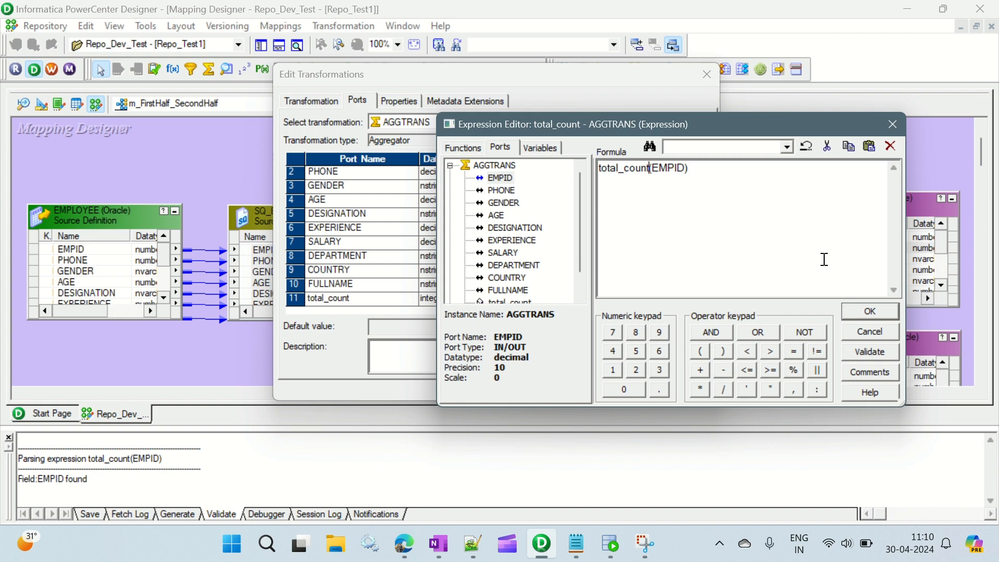
text(=count)
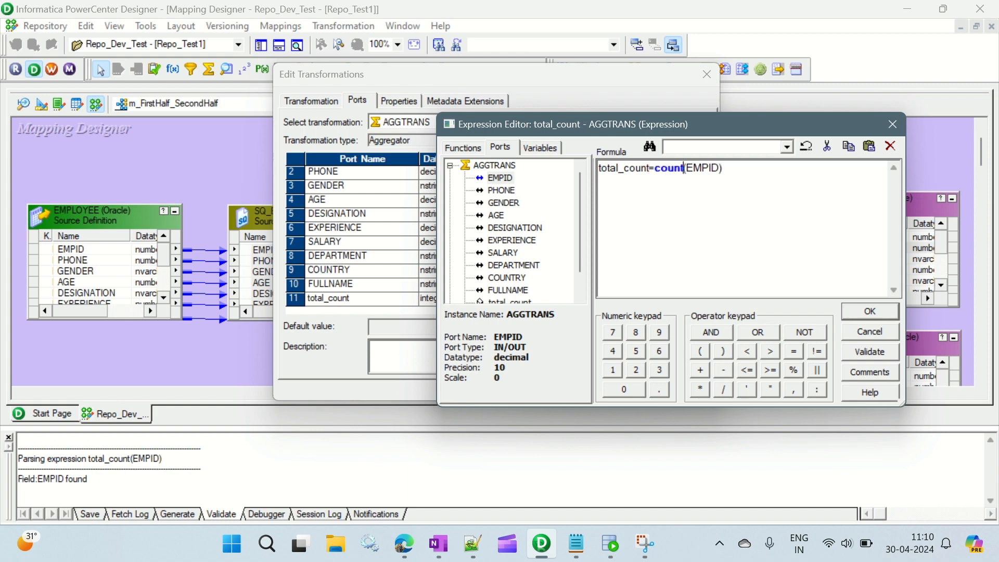
key(Right)
key(Right)
key(Right)
key(Right)
key(Right)
click(875, 352)
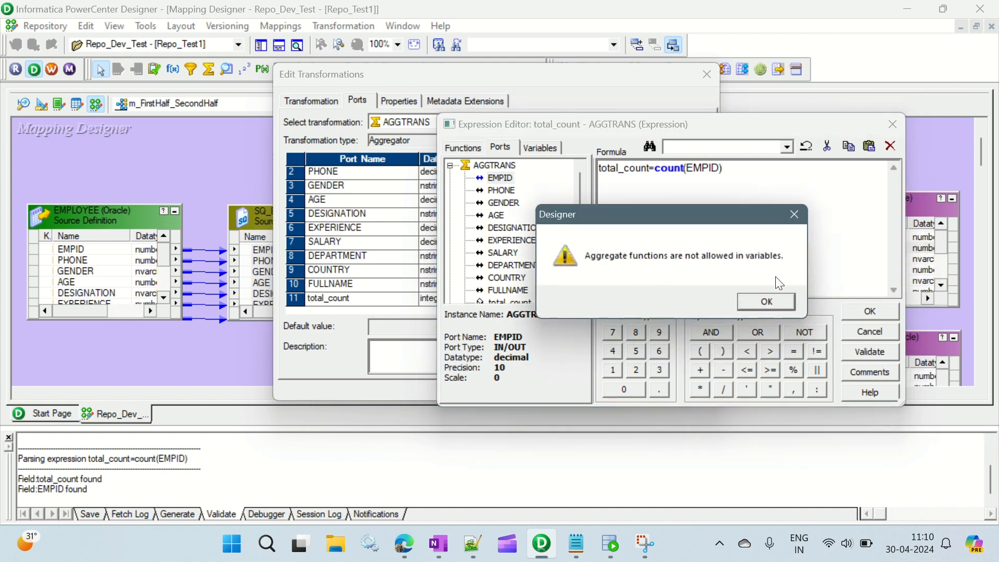
click(765, 305)
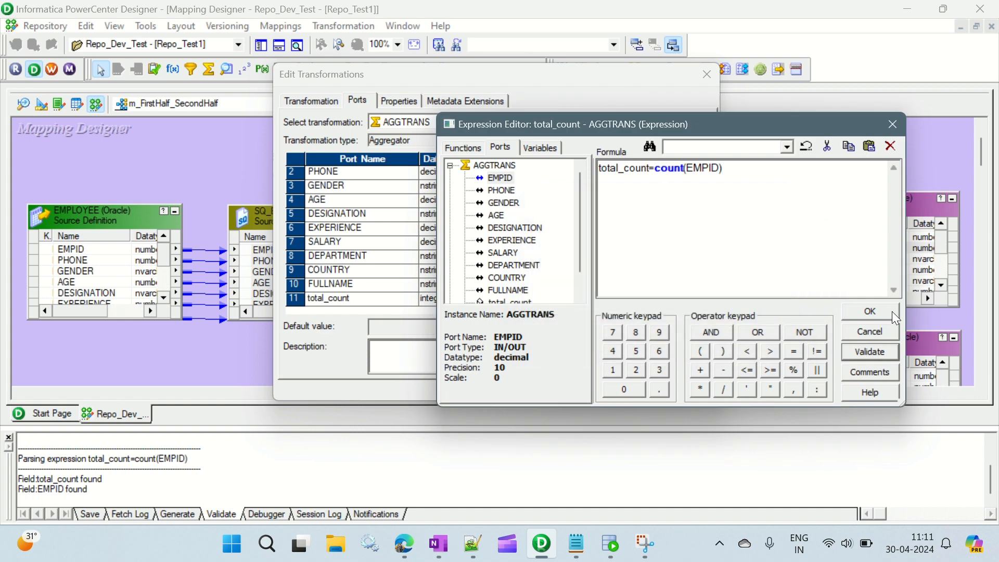
click(885, 307)
click(766, 303)
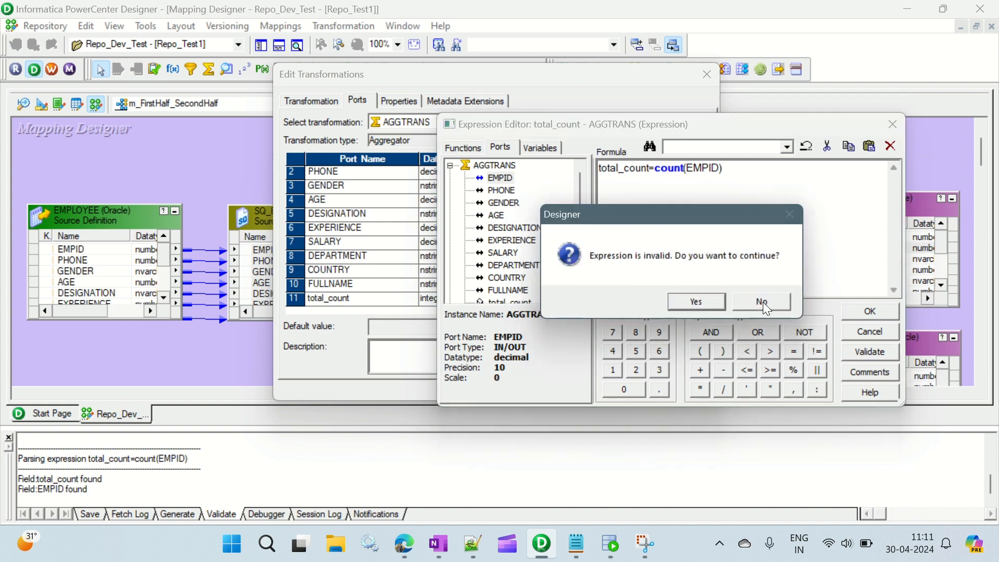
click(698, 298)
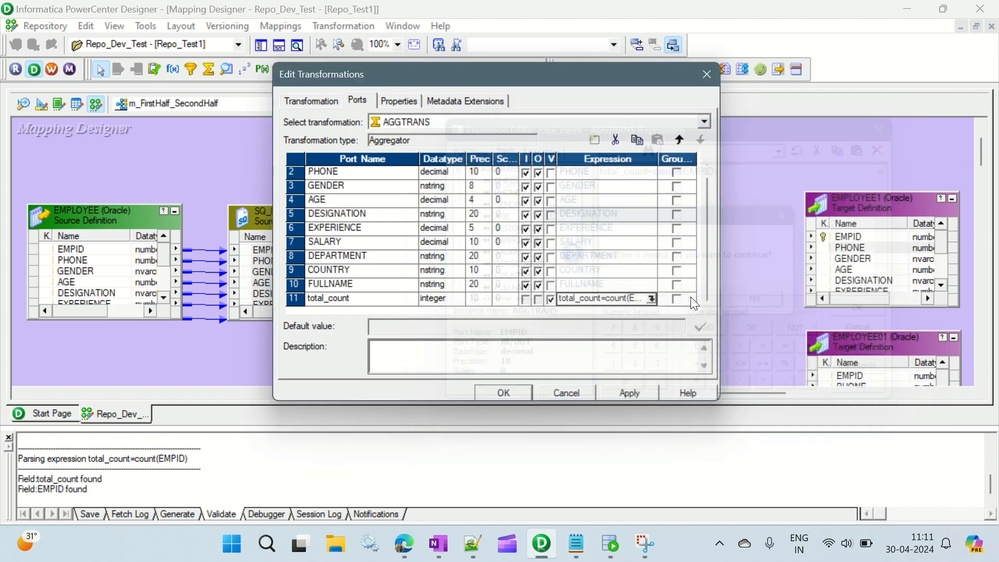
Step: Make total_count an output port instead of a variable and validate its expression total_count=count(EMPID) again
click(549, 300)
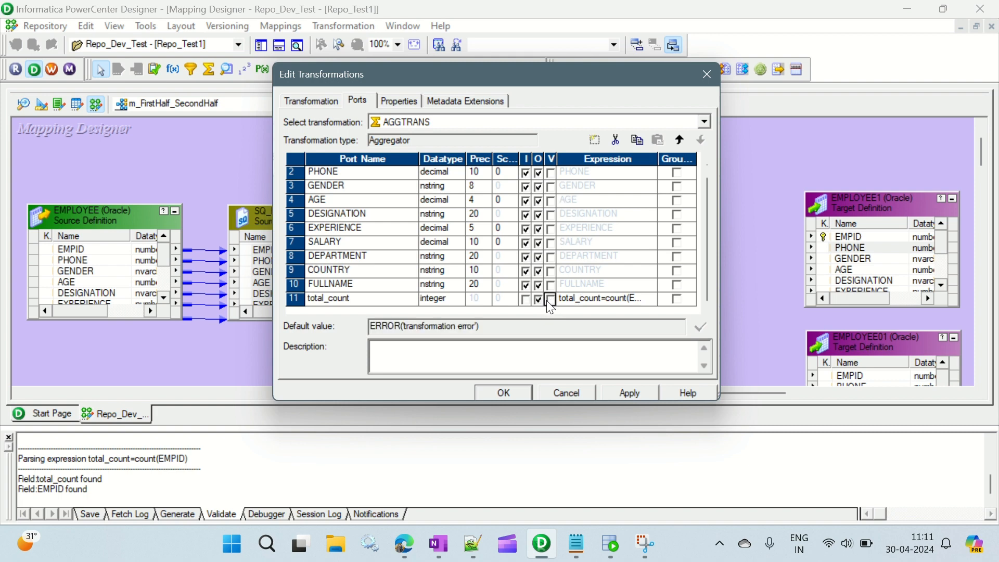
click(636, 302)
click(651, 299)
click(874, 353)
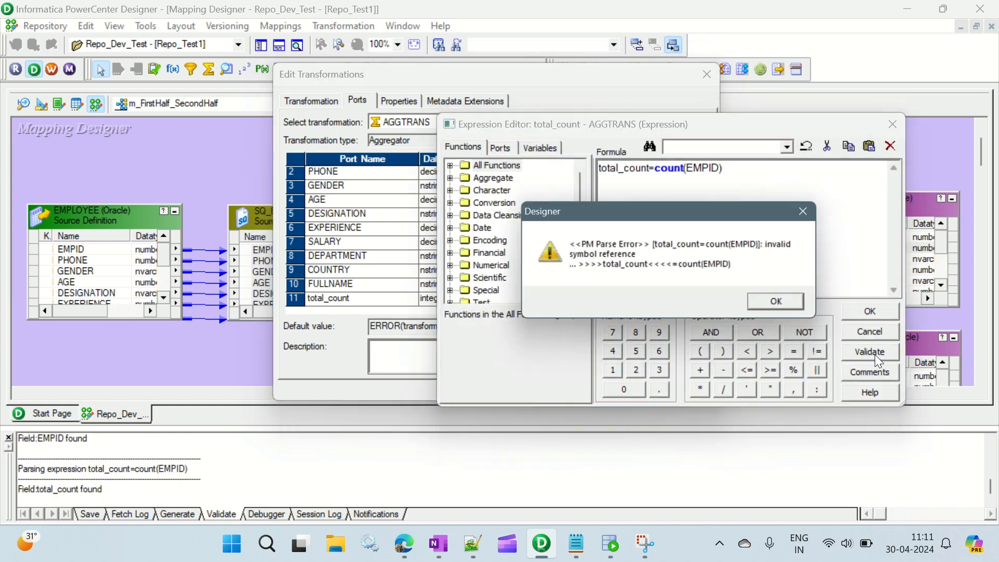
click(786, 306)
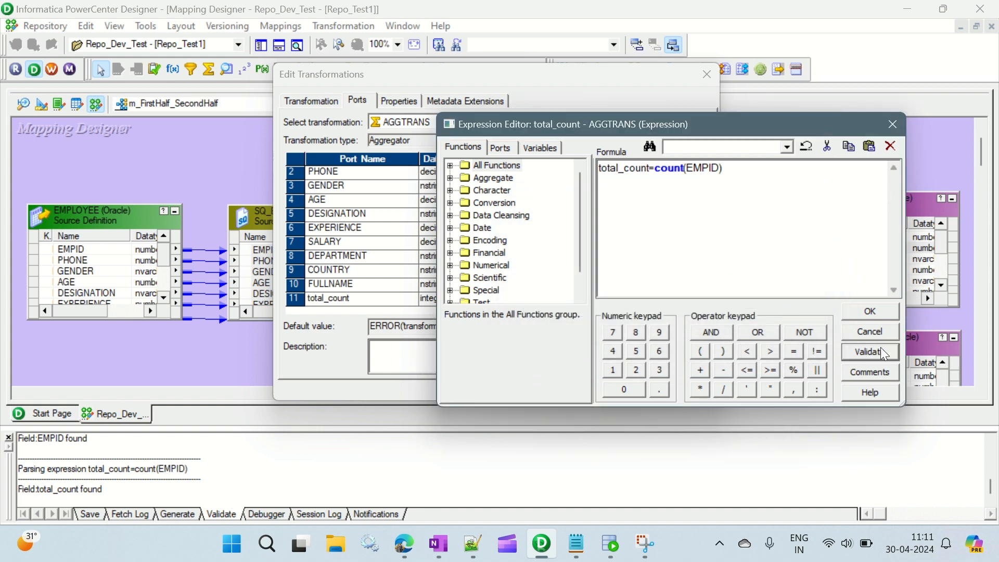
click(866, 312)
click(785, 304)
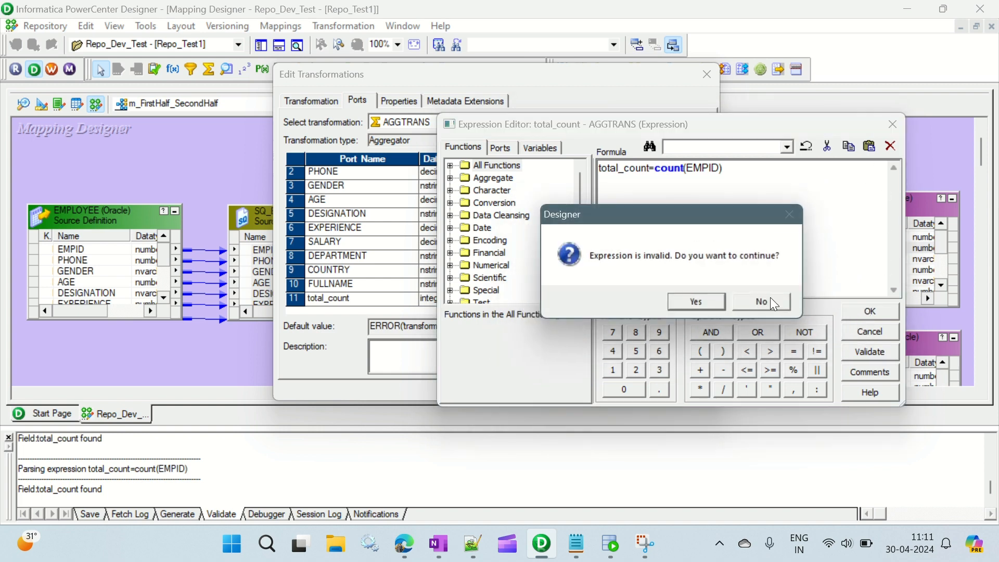
click(698, 302)
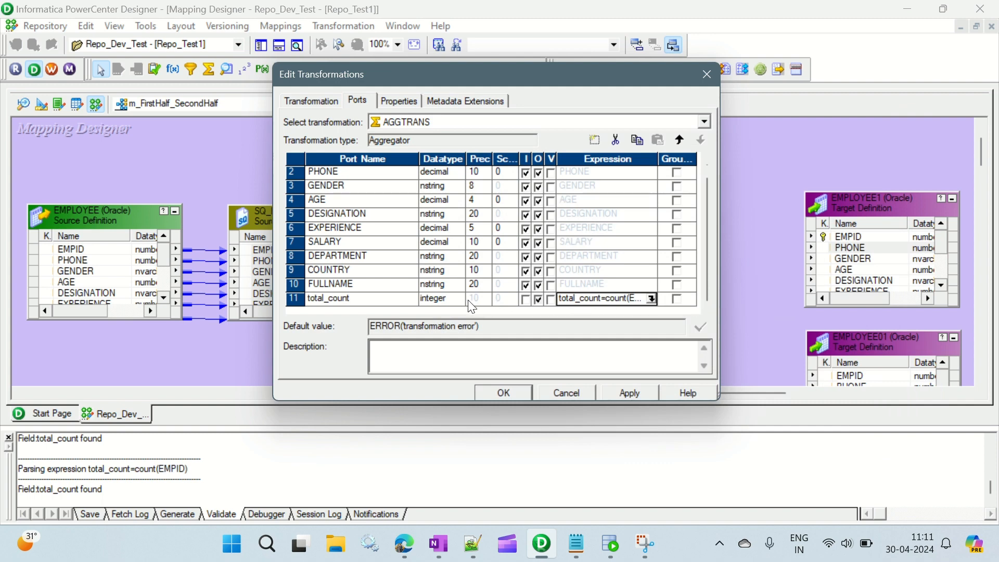
click(325, 304)
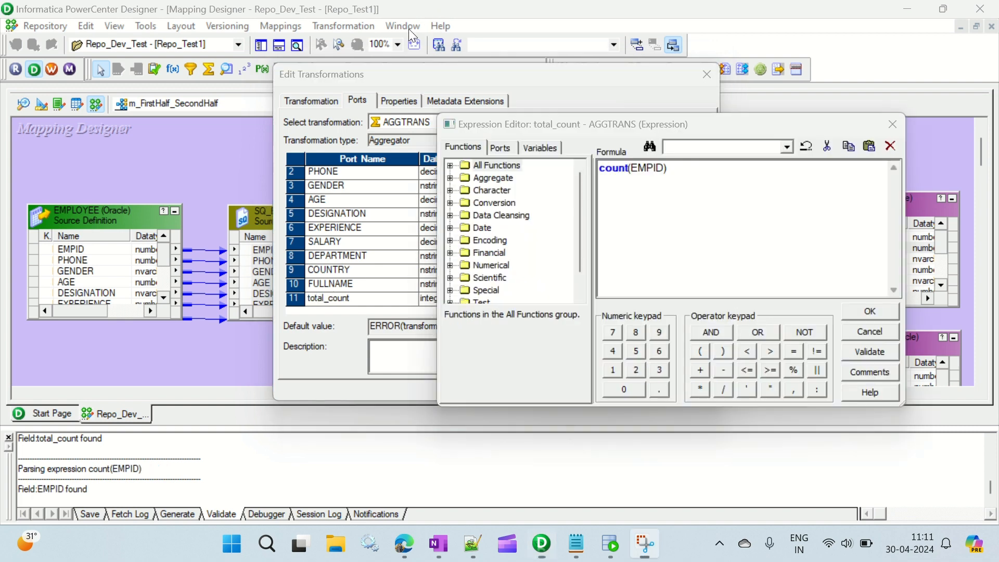
Step: Reduce the total_count port's expression to count(EMPID), validate it and accept it
click(600, 165)
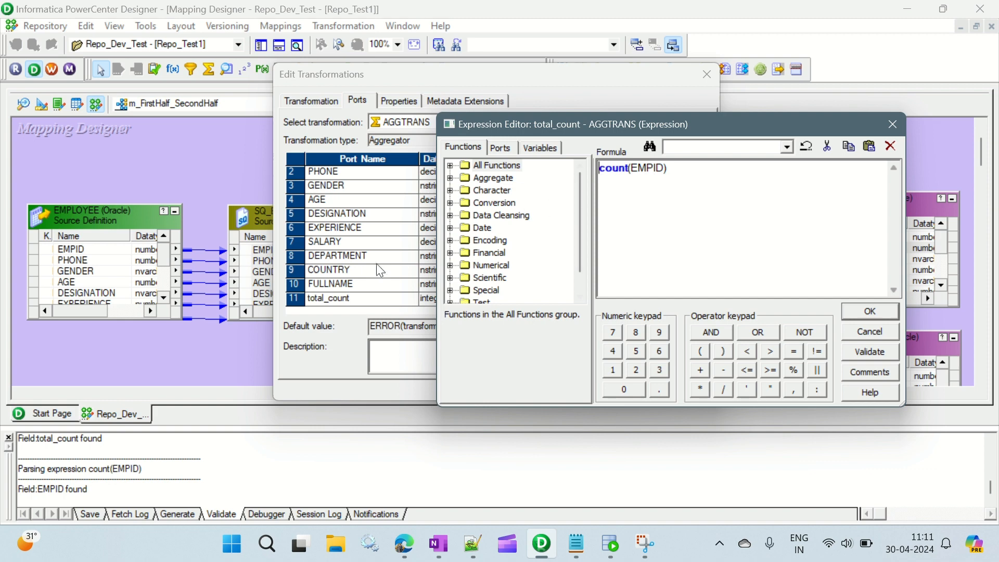
drag(804, 122, 823, 73)
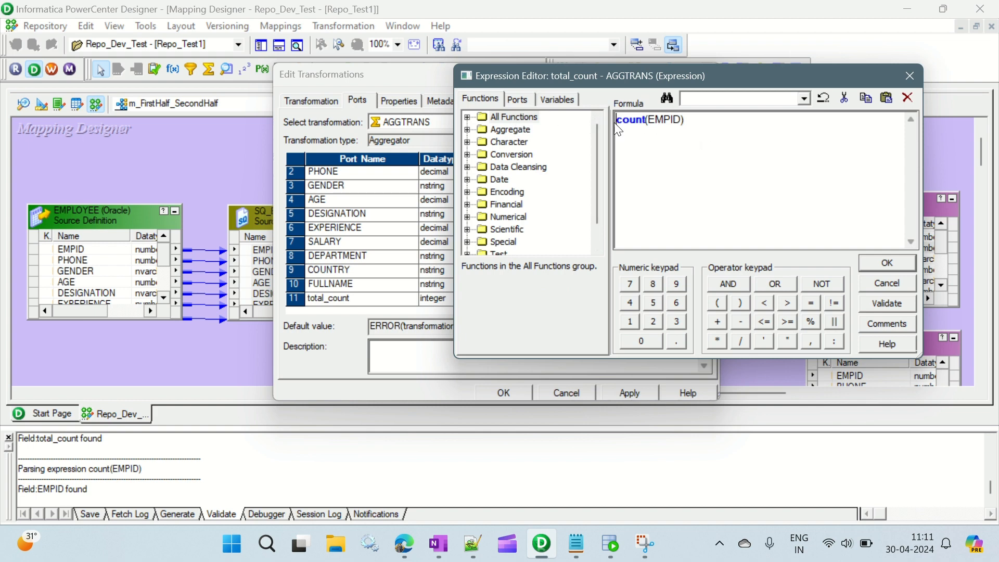
click(891, 304)
click(739, 252)
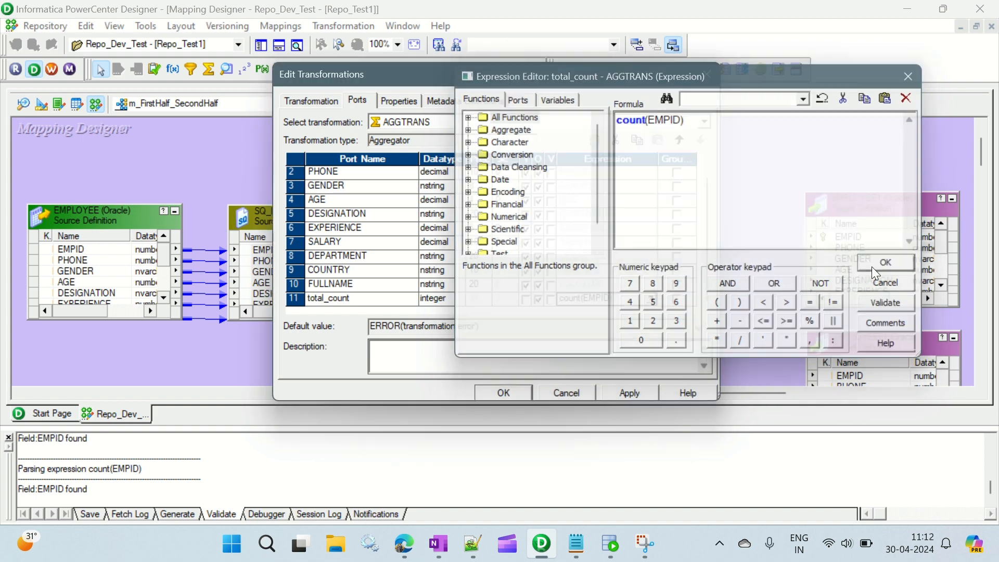
click(873, 266)
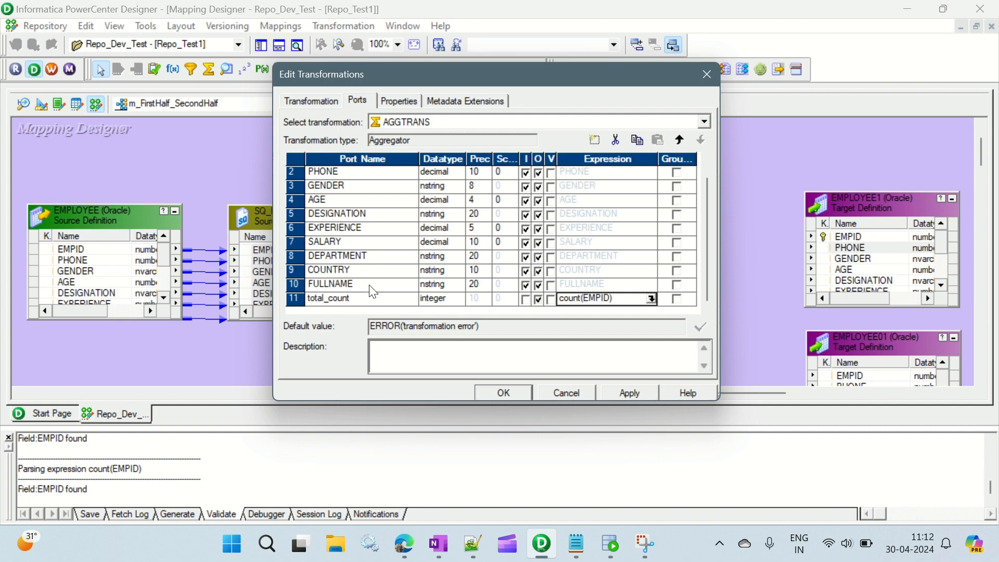
Step: Add a port named Dummy with the integer datatype after total_count in the Aggregator
click(375, 299)
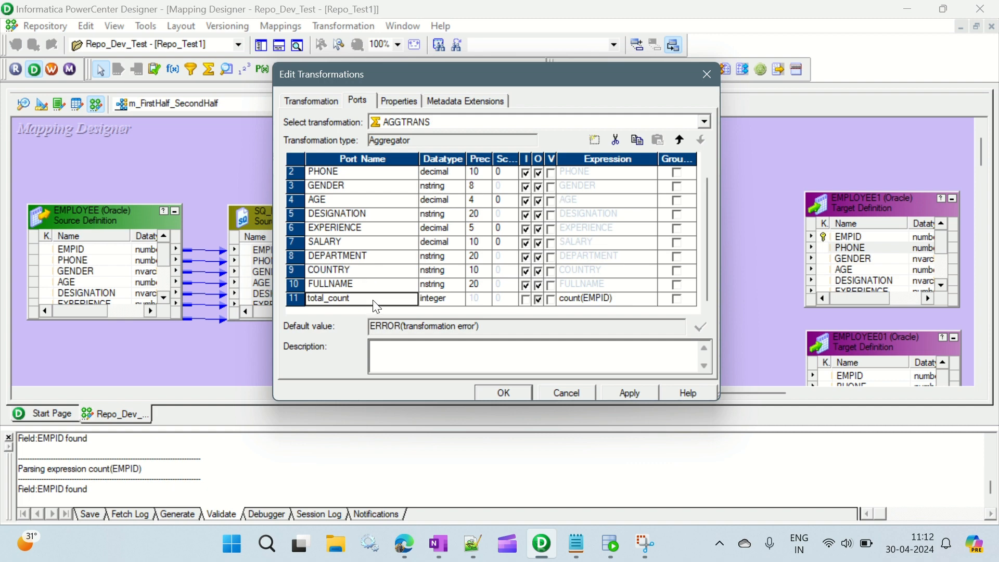
click(597, 140)
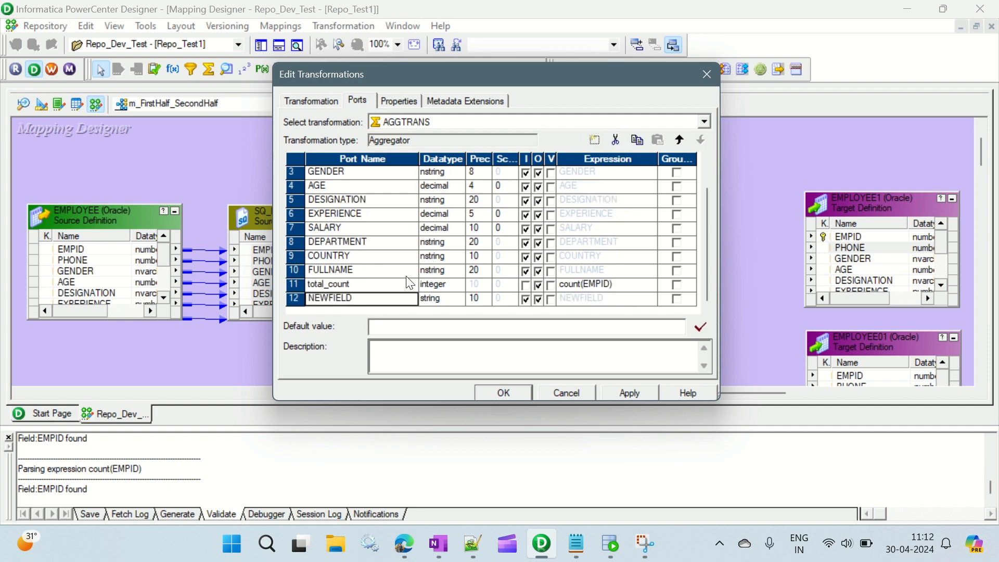
click(357, 305)
drag(358, 296, 306, 293)
text(Du)
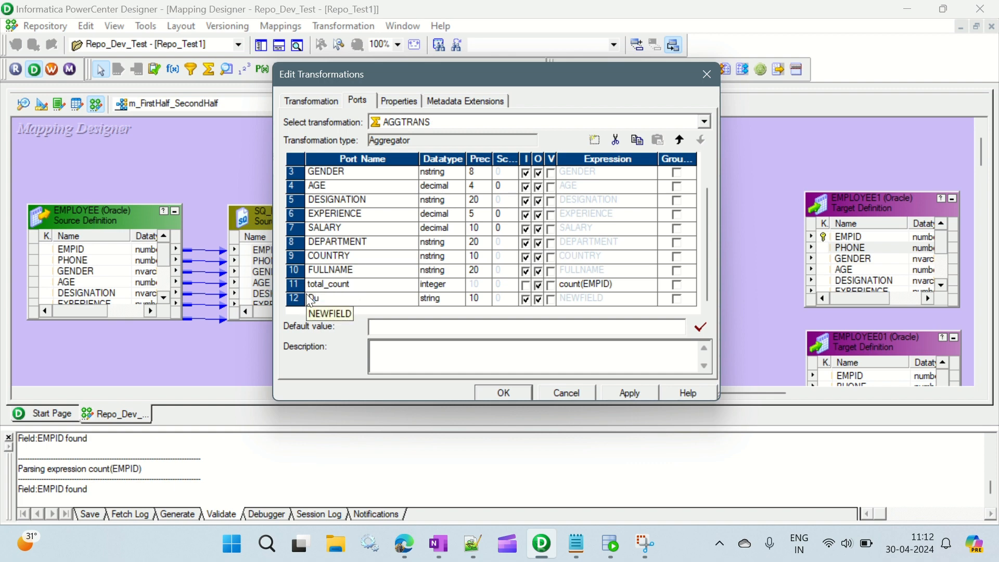
text(mmy)
click(447, 298)
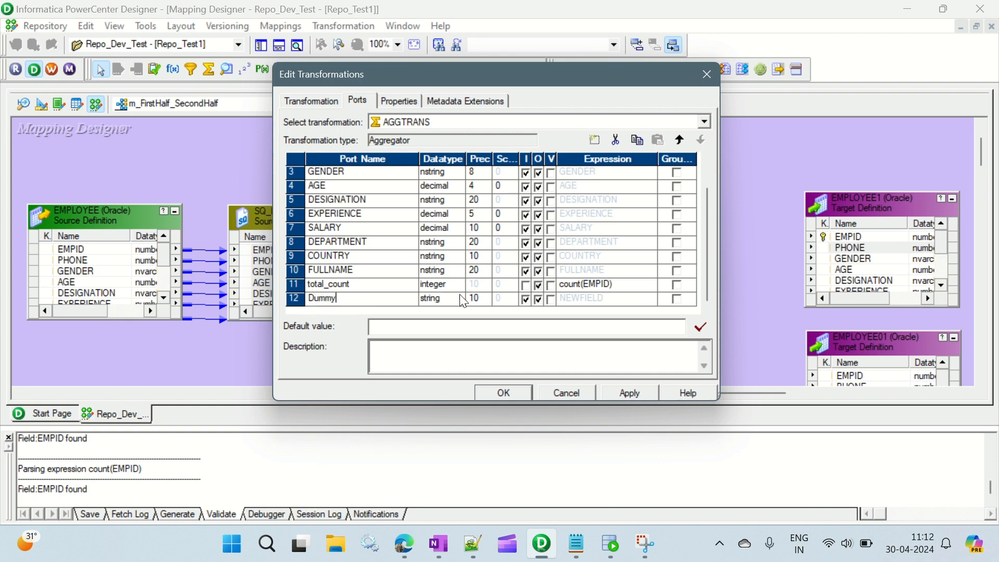
click(457, 299)
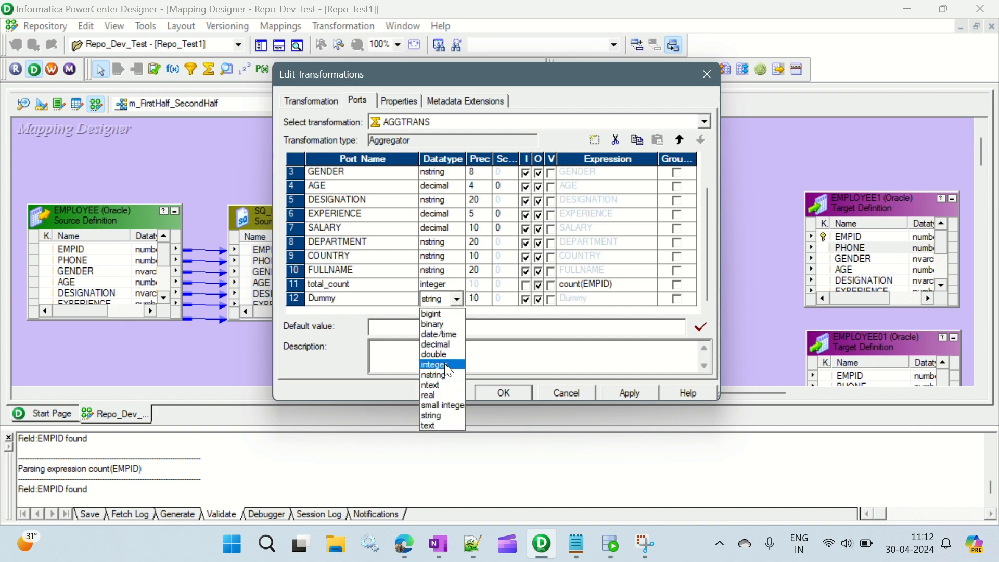
click(444, 364)
Step: Make Dummy an output-only port with the expression 1, then apply the Aggregator changes and close its editor
click(528, 300)
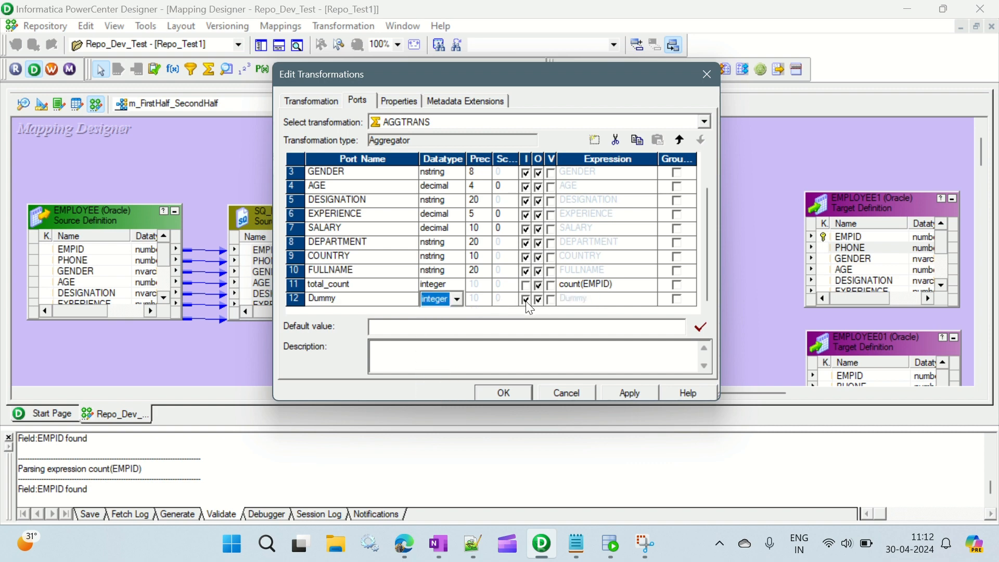
click(592, 299)
double_click(591, 300)
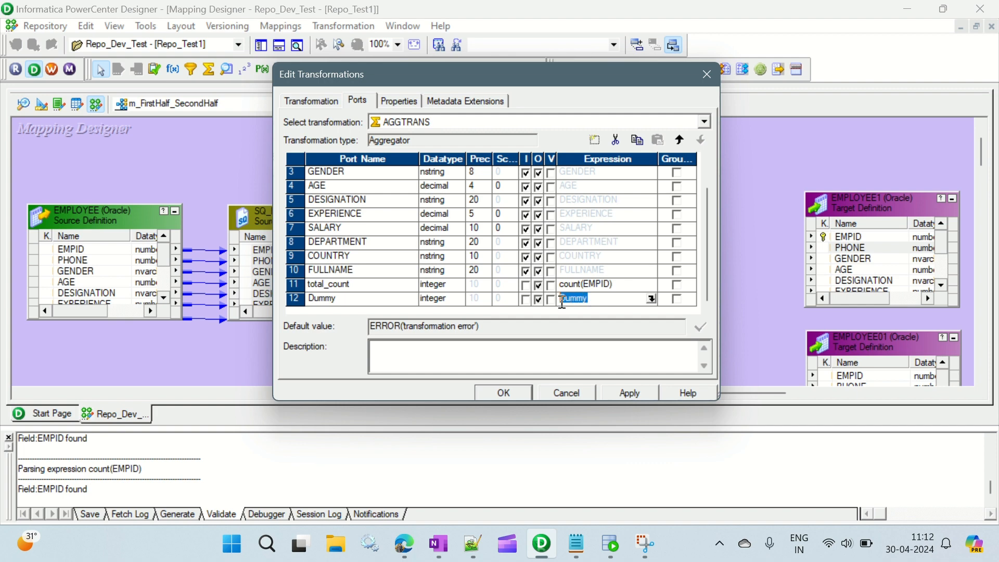
text(1)
click(620, 389)
click(499, 393)
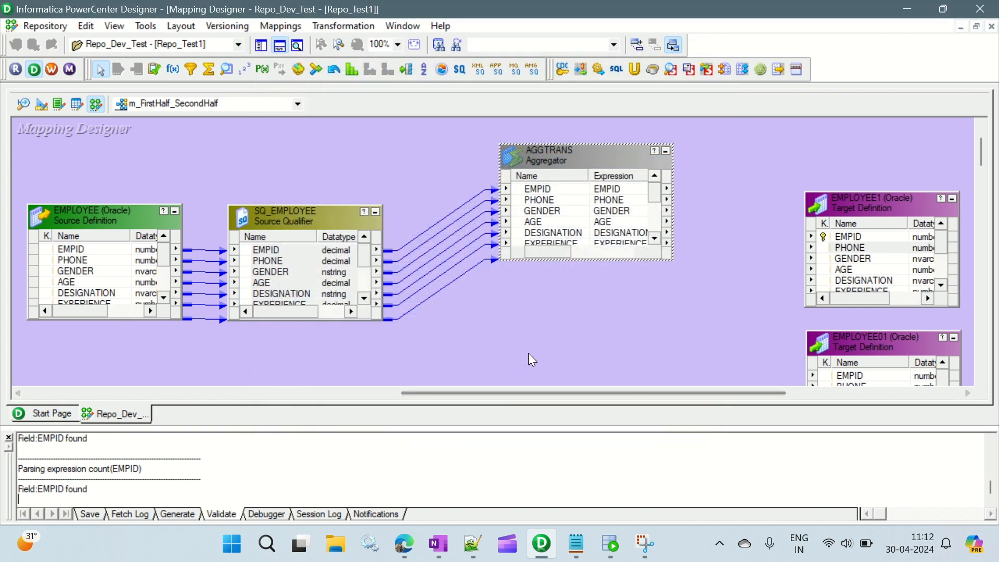
Step: Hide the output window and spread the Aggregator and the two EMPLOYEE targets apart to free space between them
click(559, 302)
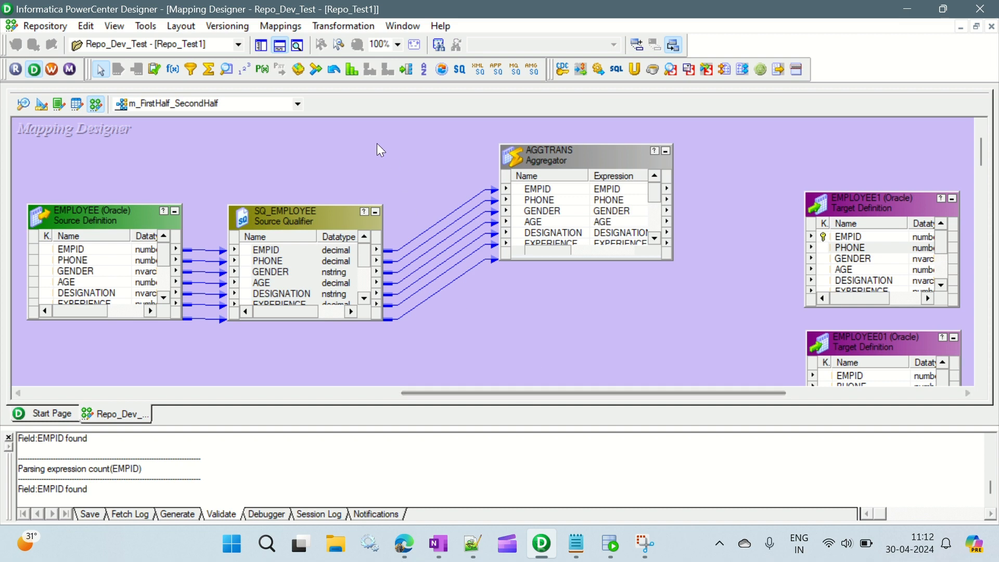
click(280, 46)
scroll(553, 370, down, 1)
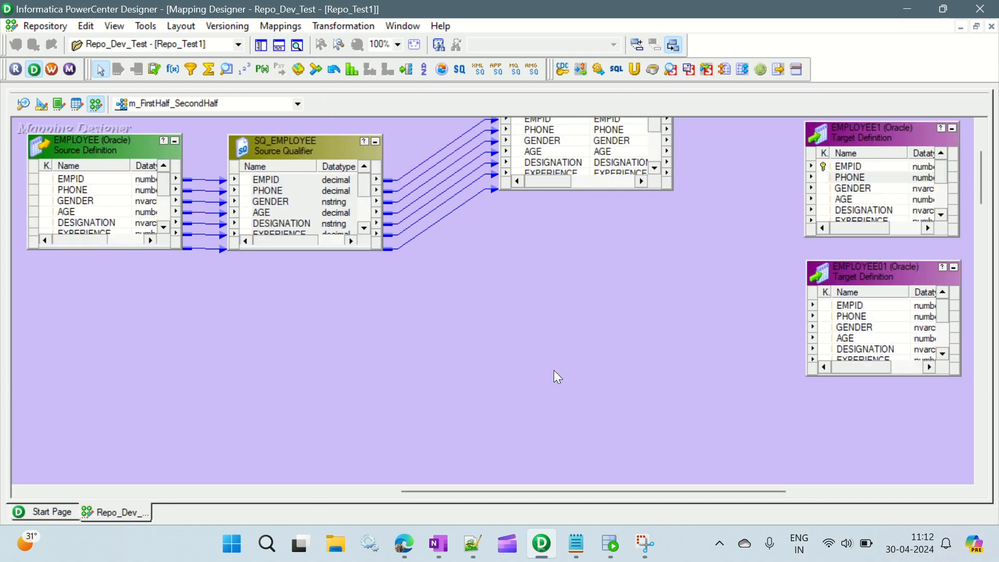
scroll(554, 370, up, 1)
drag(555, 491, 601, 489)
drag(461, 162, 422, 145)
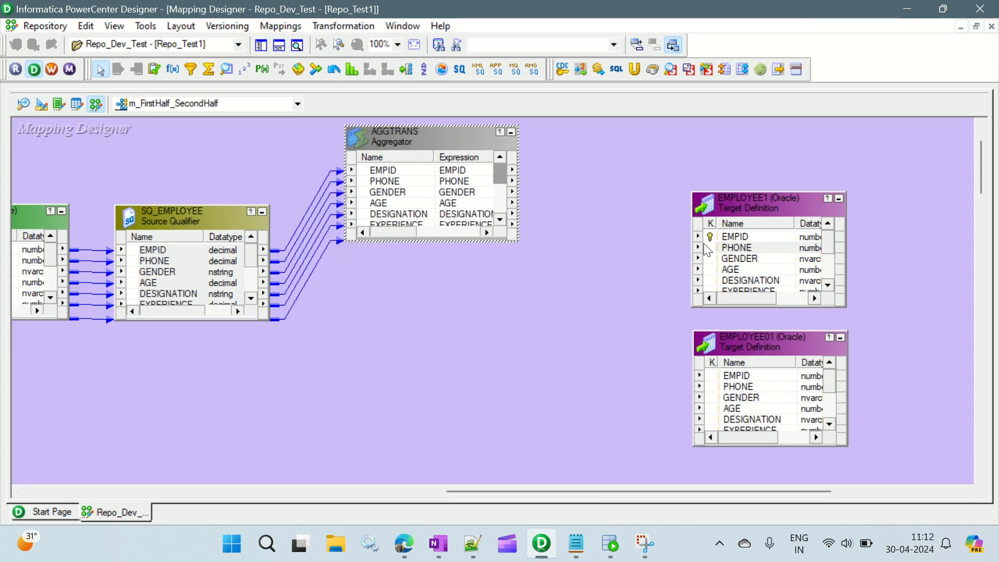
drag(753, 208, 865, 147)
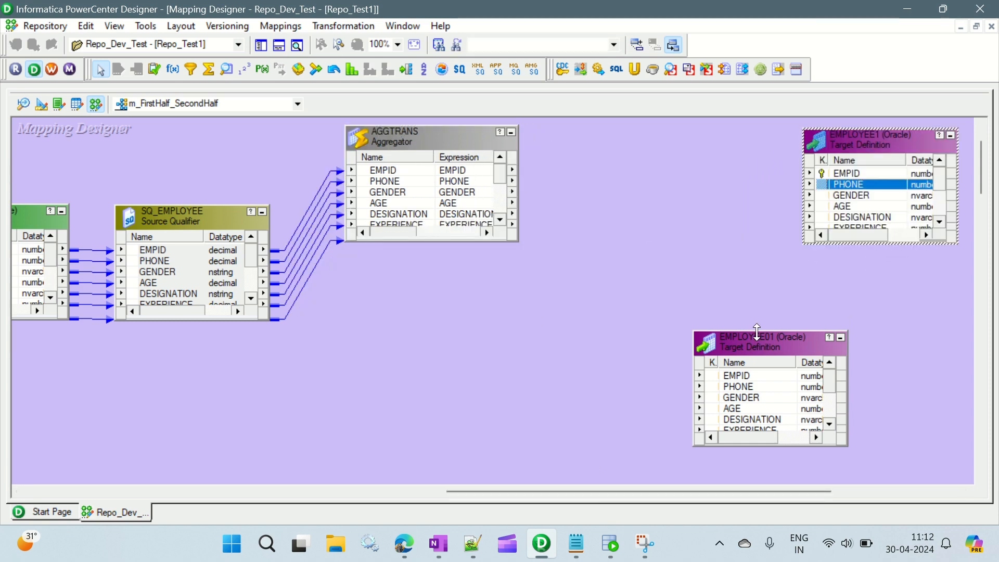
drag(756, 334, 866, 275)
click(466, 295)
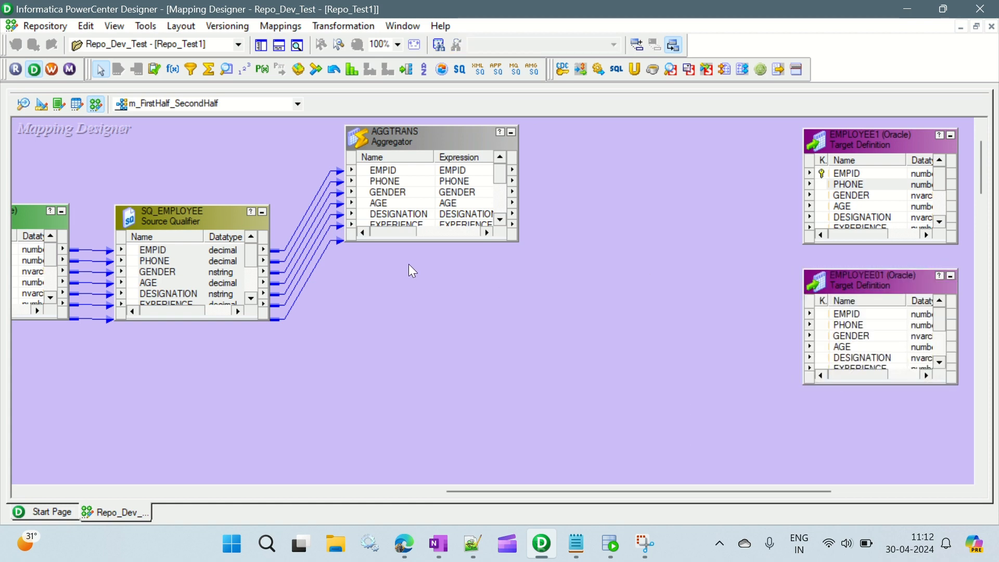
Step: Create an Expression transformation below the Aggregator and link all SQ_EMPLOYEE ports into it
click(174, 69)
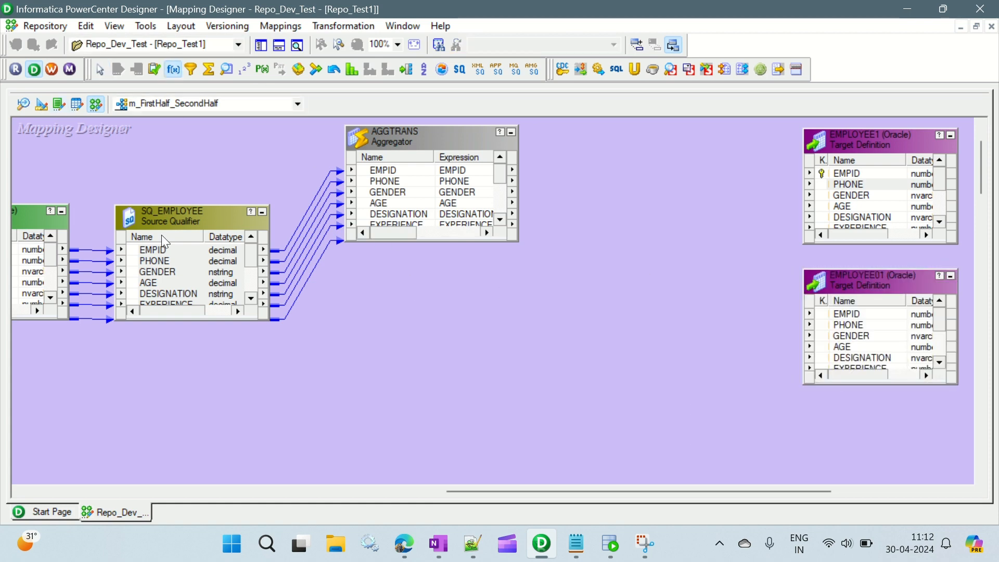
drag(345, 301, 526, 472)
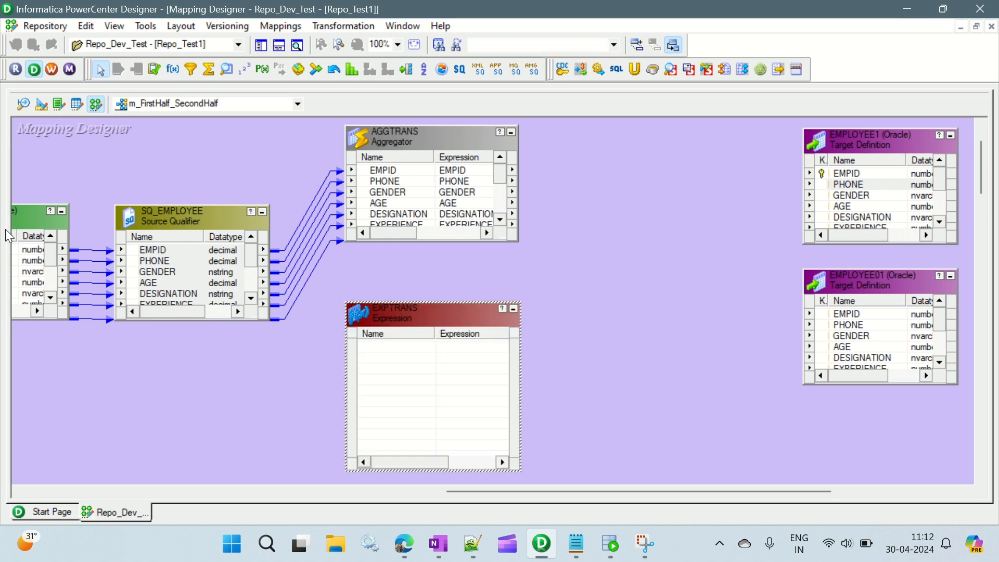
click(181, 242)
drag(189, 249, 244, 304)
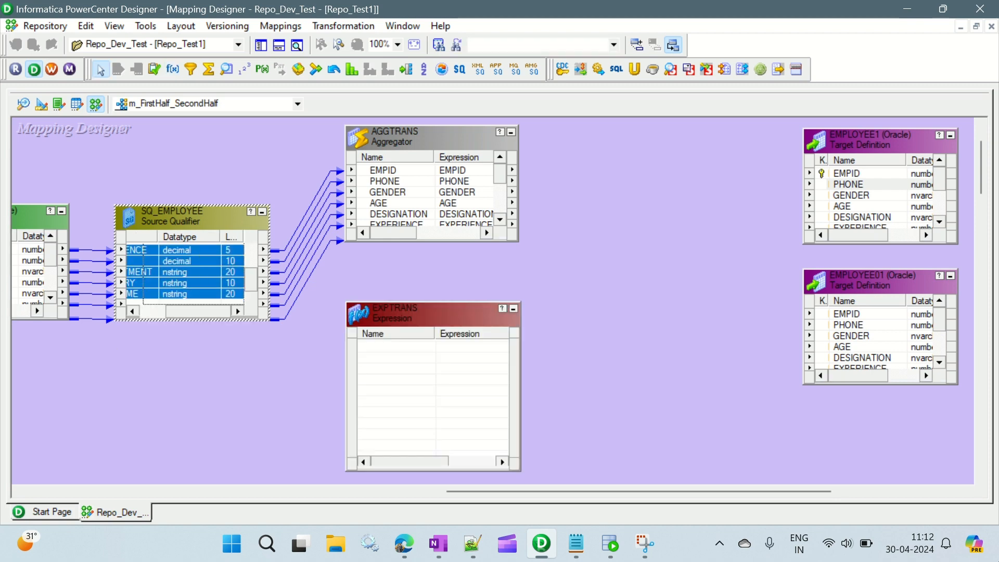
drag(994, 560, 364, 344)
drag(167, 251, 380, 345)
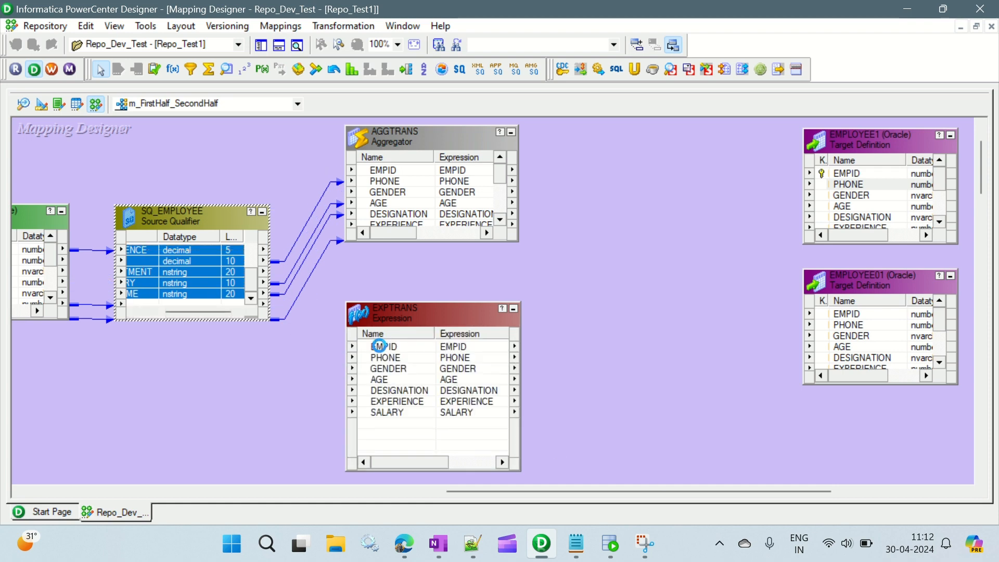
Step: Open the Expression transformation's ports for editing and add three new ports after FULLNAME
double_click(433, 315)
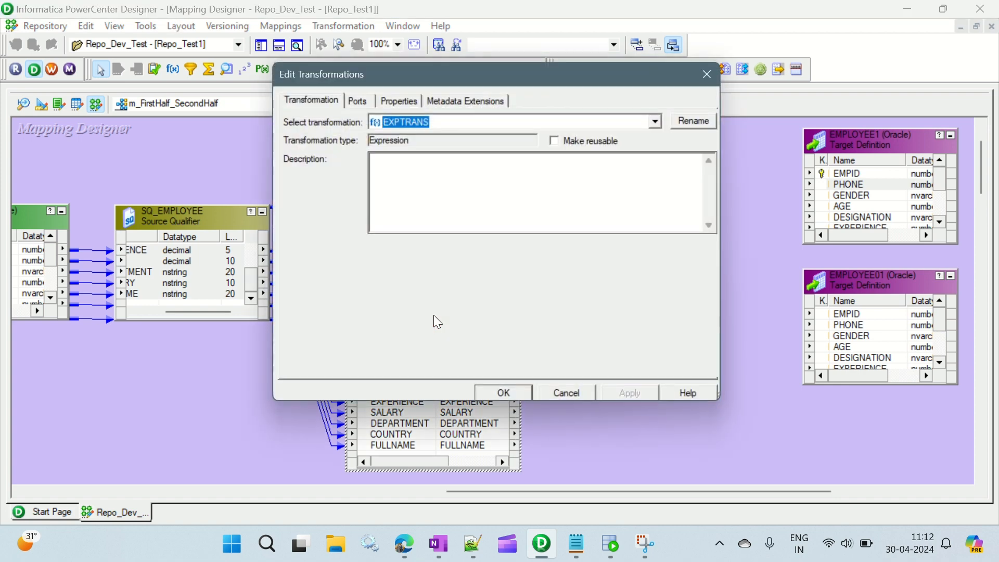
click(357, 102)
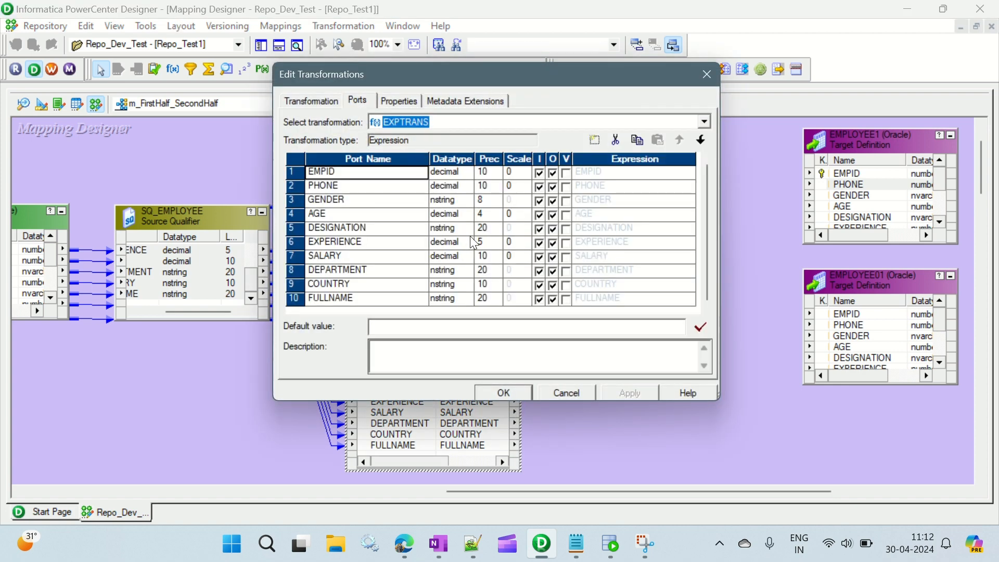
click(376, 299)
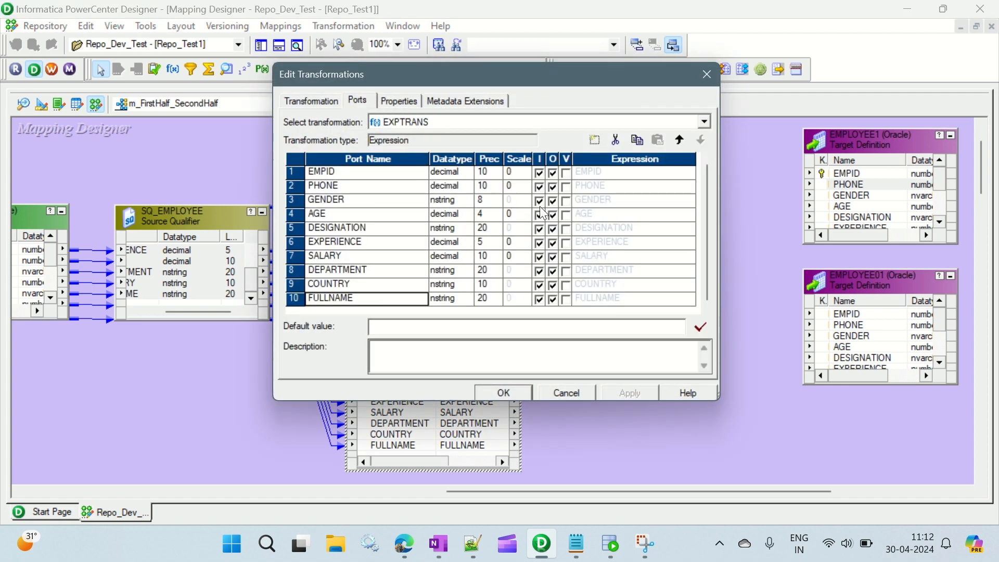
click(597, 145)
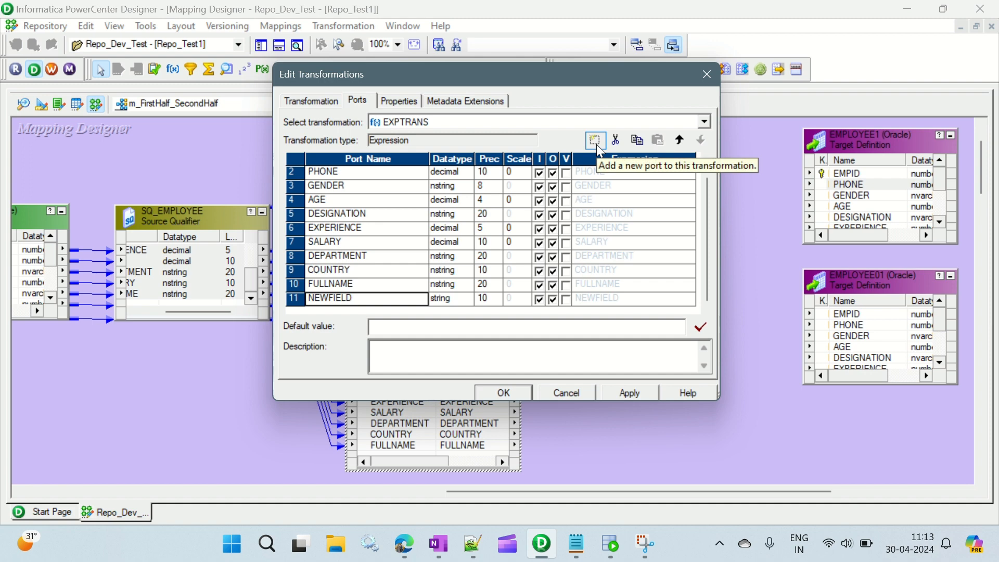
click(597, 145)
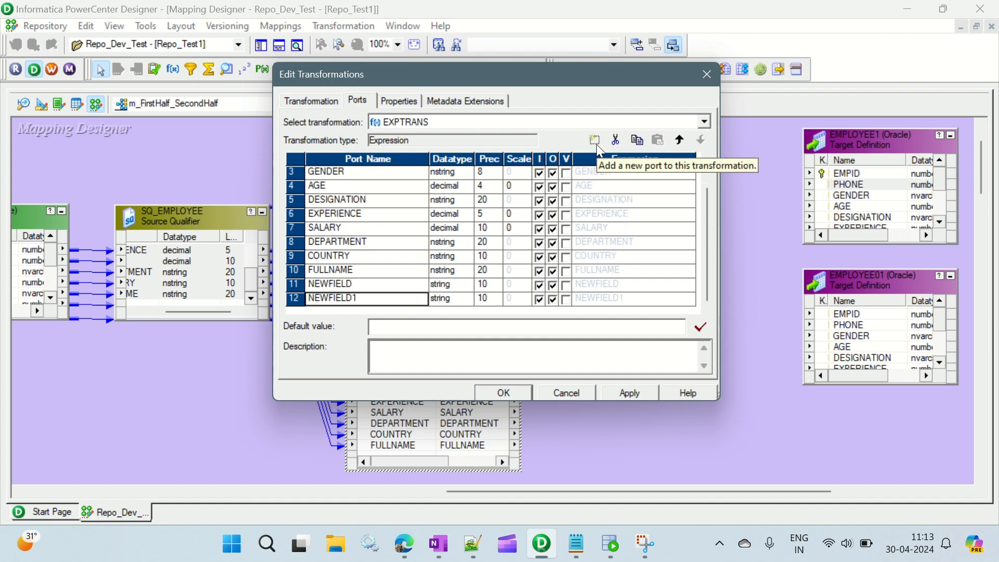
click(596, 145)
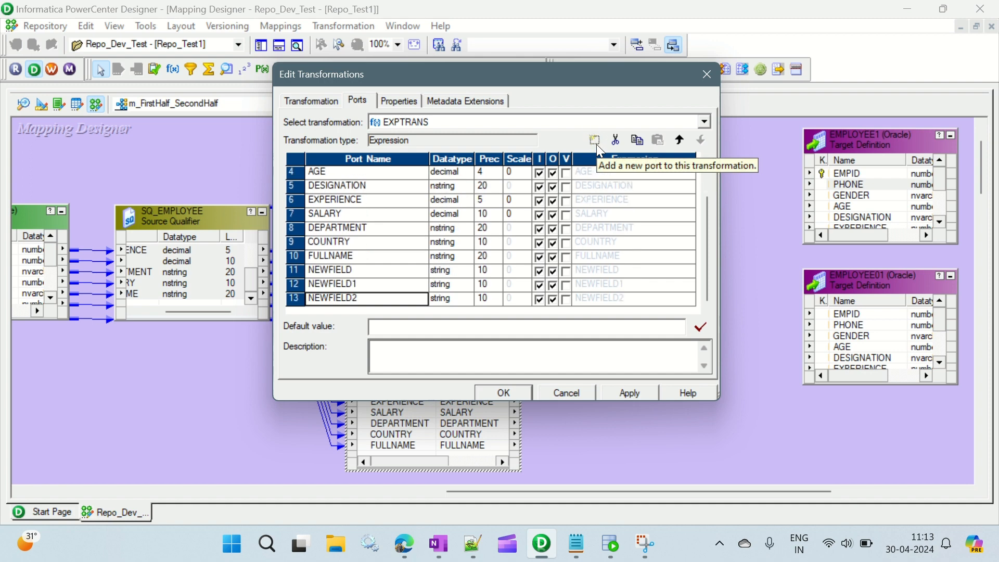
Step: Rename the first new port v_seq and make it a variable port
click(352, 270)
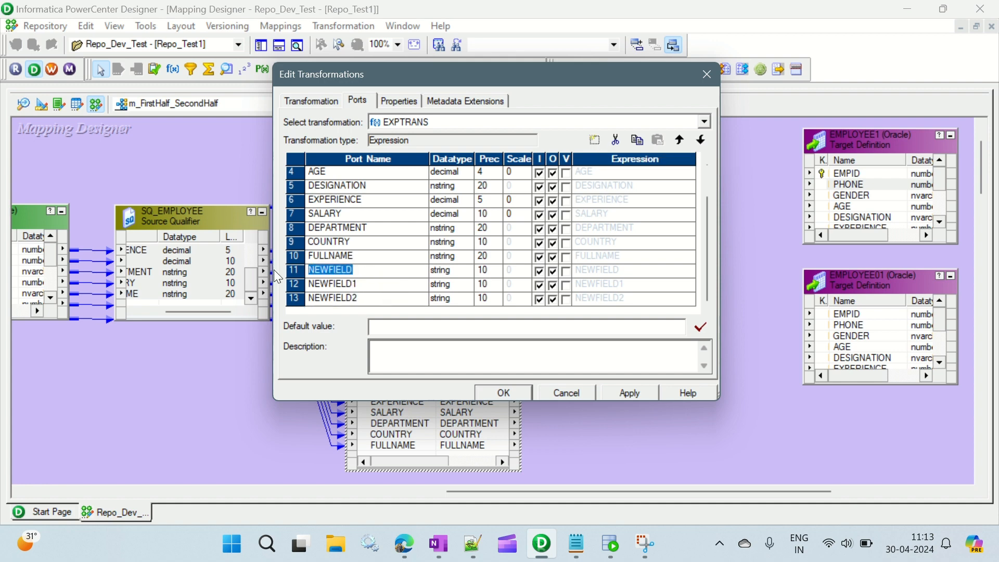
text(se)
text(l)
text(v_)
click(566, 272)
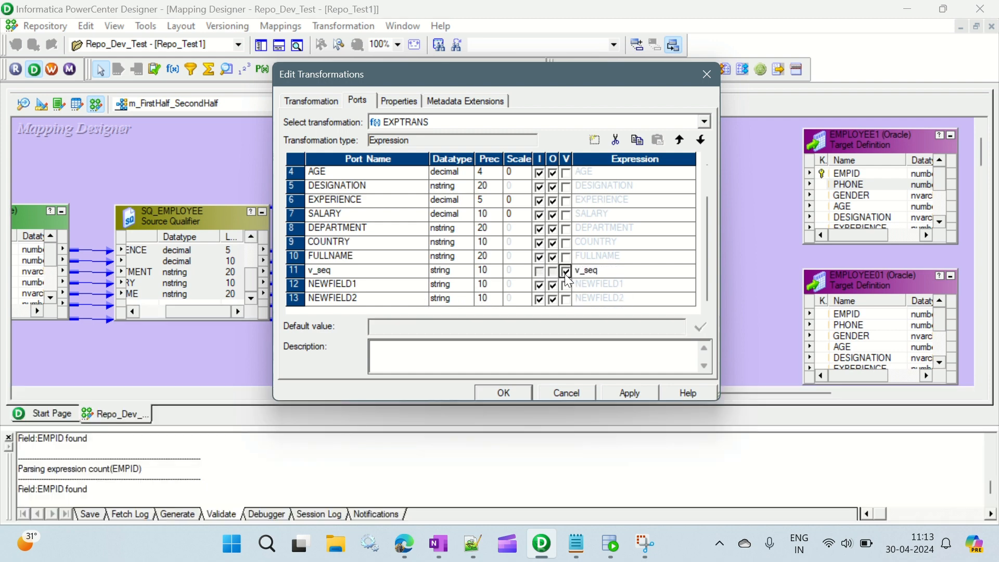
Step: Set the v_seq expression to v_seq+1, validate it twice and accept it for the port anyway
click(691, 271)
click(690, 271)
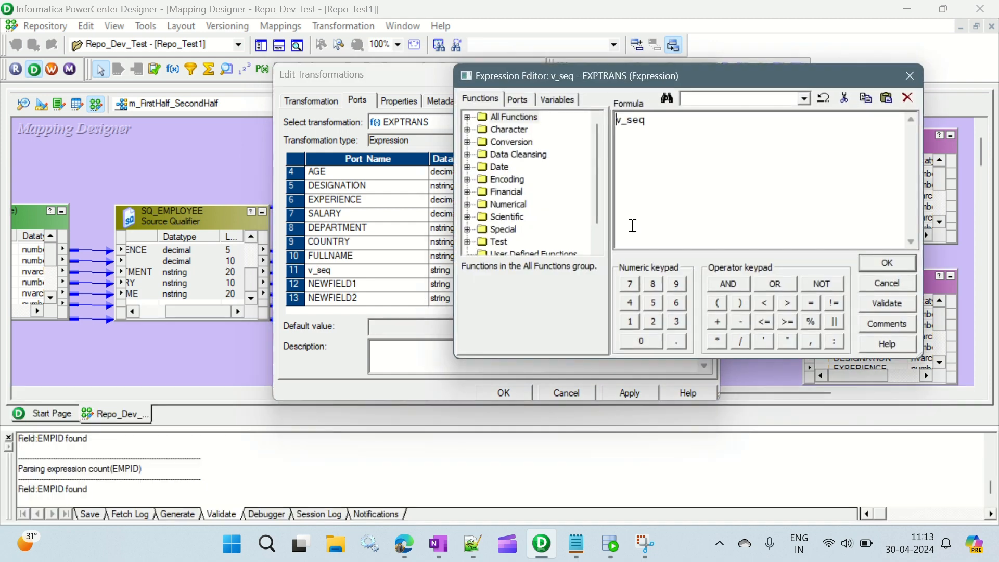
text(+1)
click(887, 303)
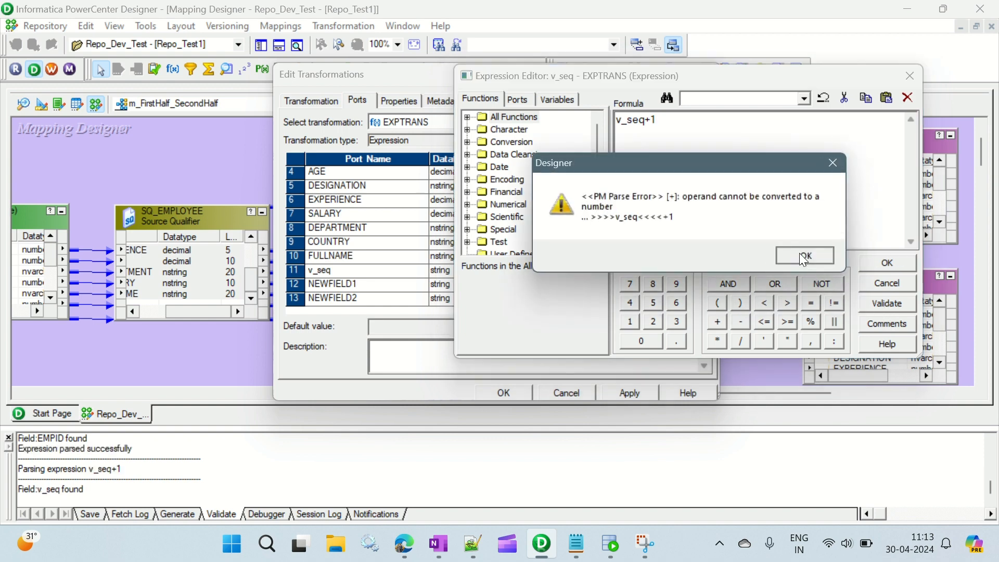
click(801, 254)
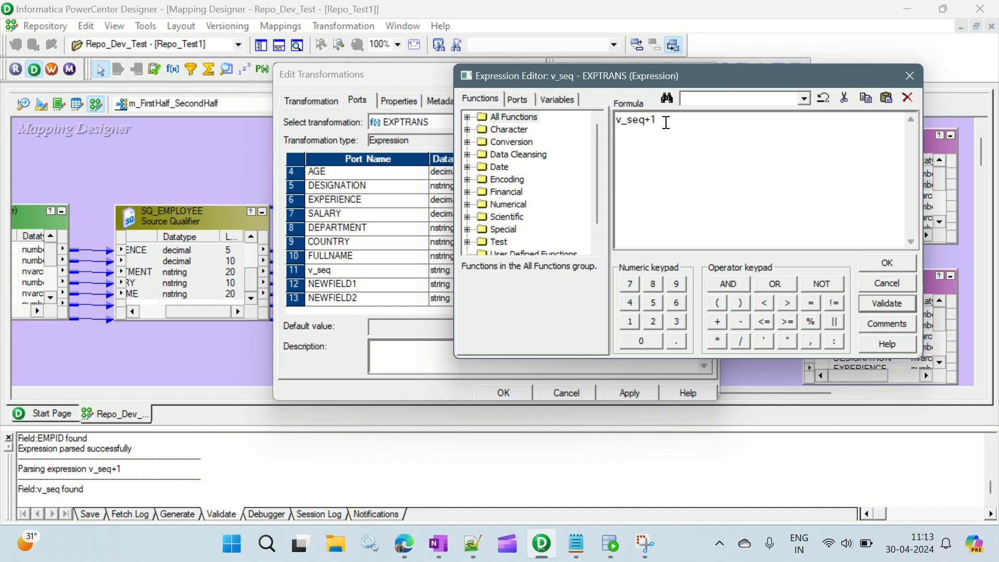
click(898, 304)
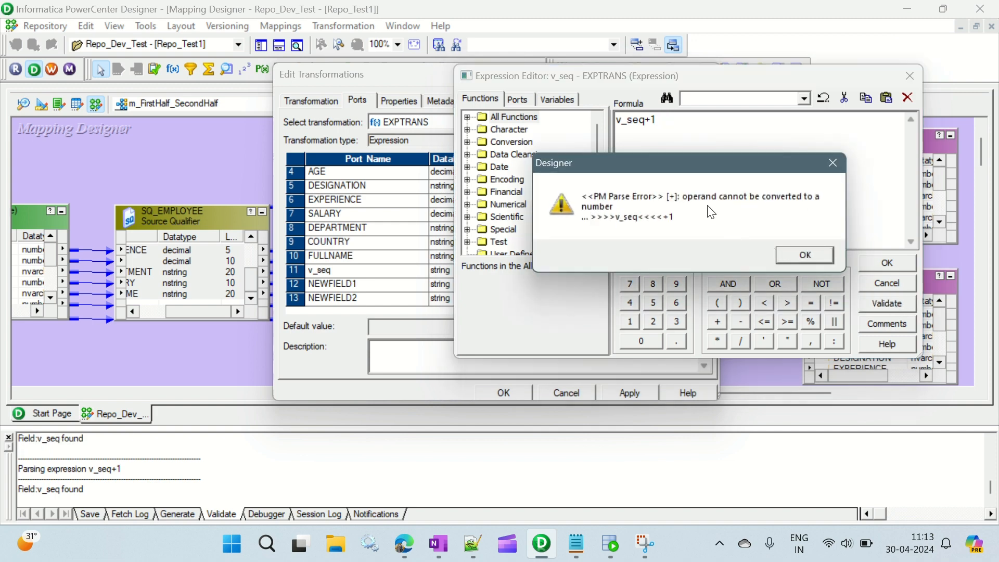
click(817, 252)
click(894, 262)
click(814, 256)
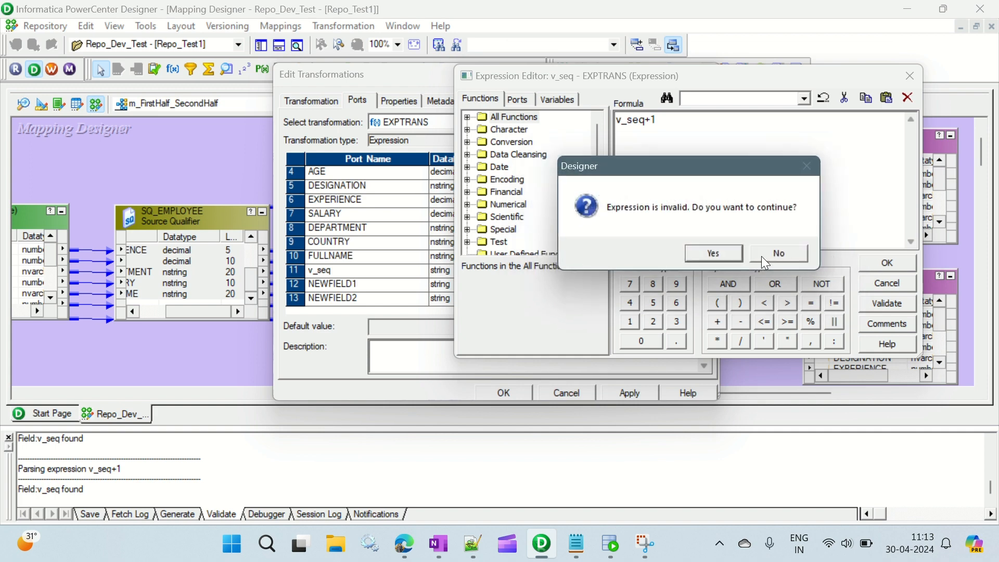
click(734, 251)
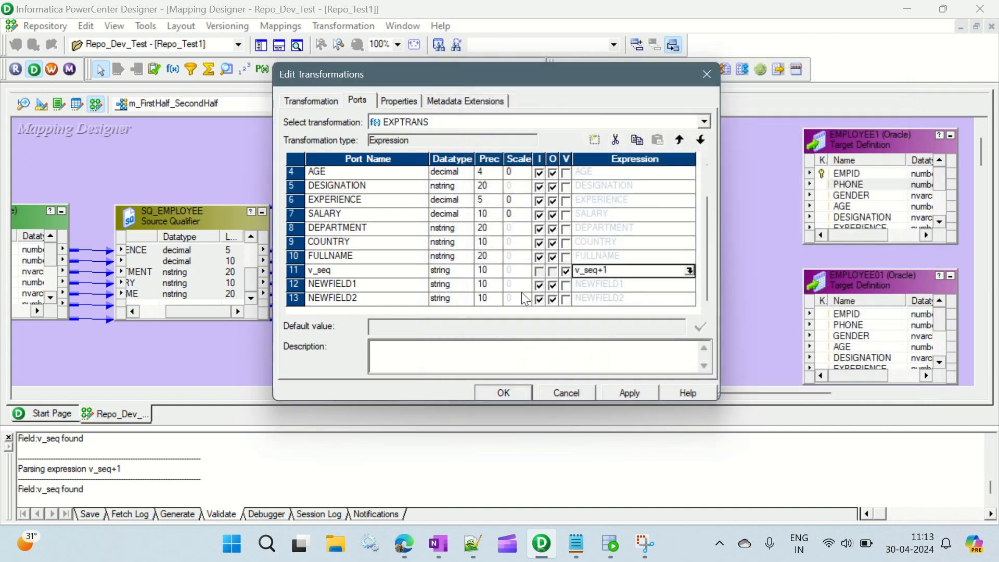
Step: Set the v_seq port's datatype to integer, then validate and accept its v_seq+1 expression again
click(467, 270)
click(452, 337)
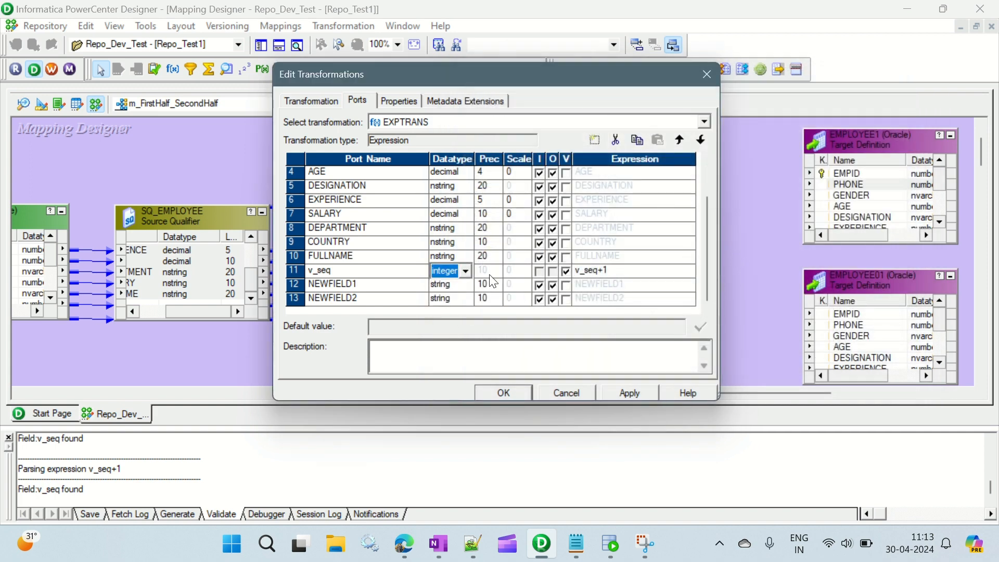
click(687, 271)
click(692, 270)
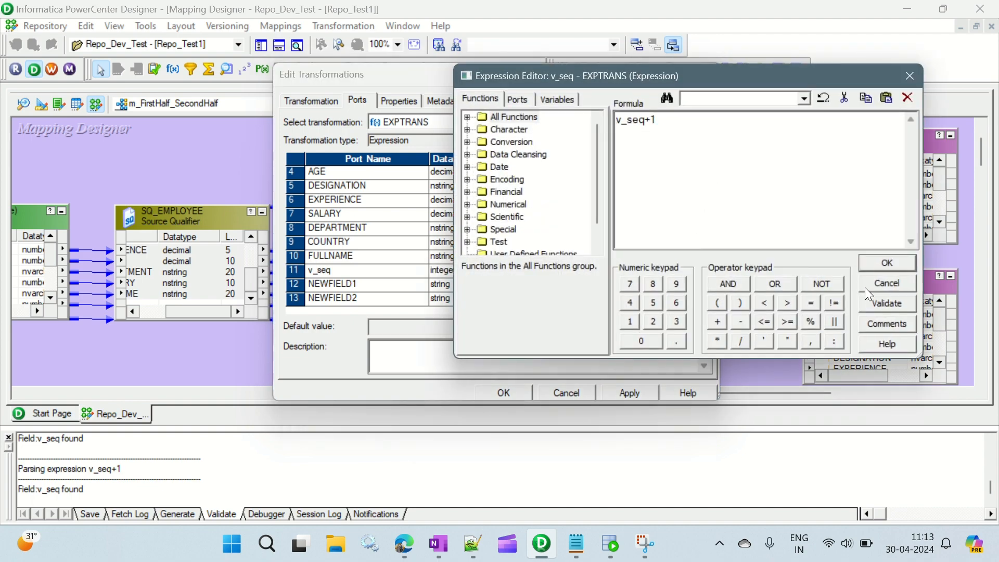
click(875, 308)
click(743, 249)
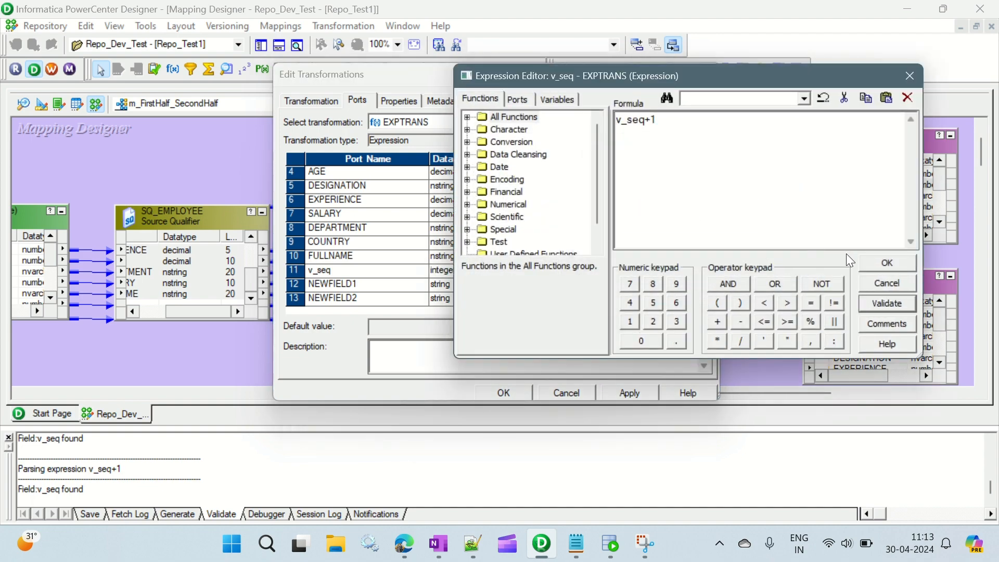
click(875, 266)
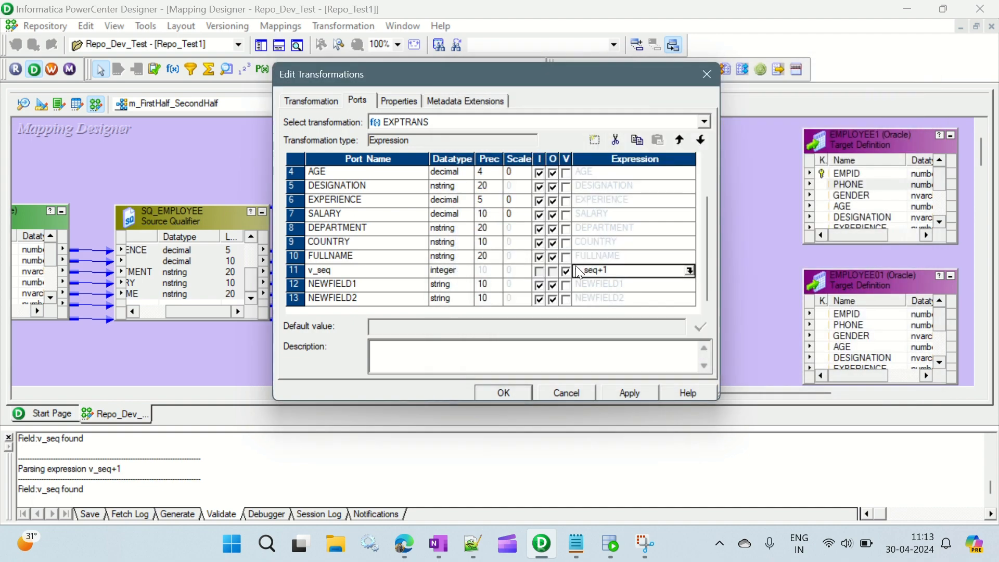
Step: Rename the second new port o_seq and make it an integer output-only port with the expression v_seq
click(359, 288)
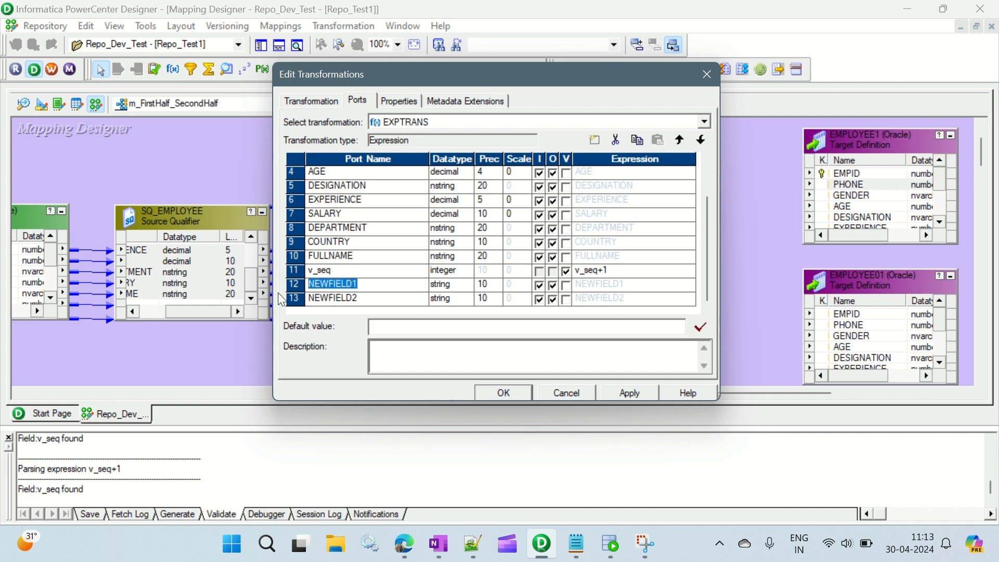
text(o_seq)
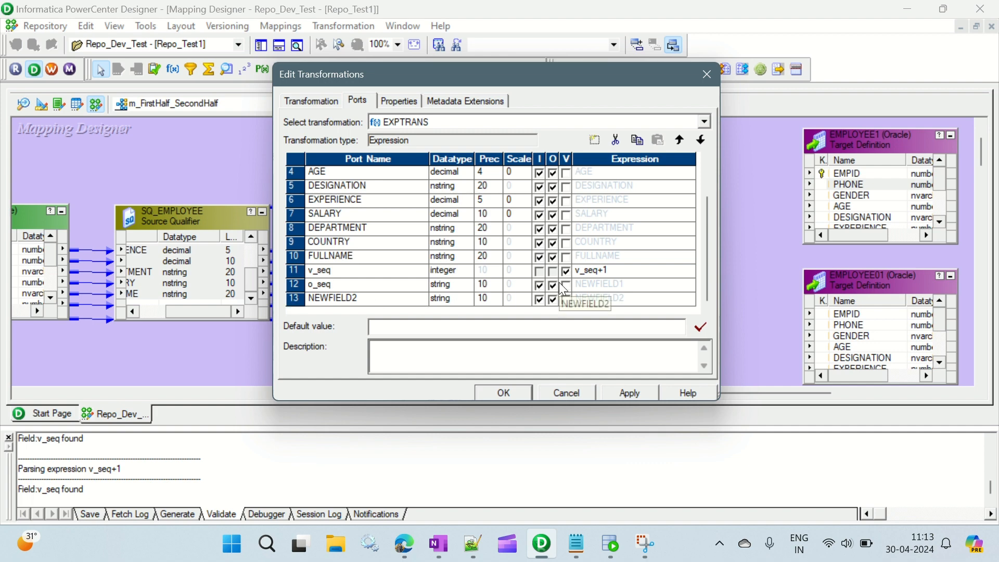
click(466, 287)
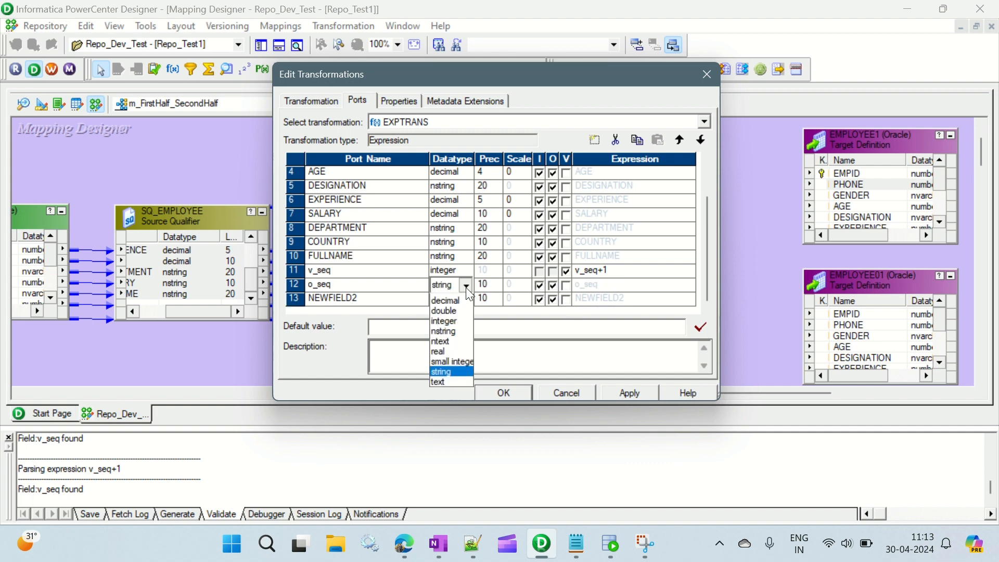
click(452, 351)
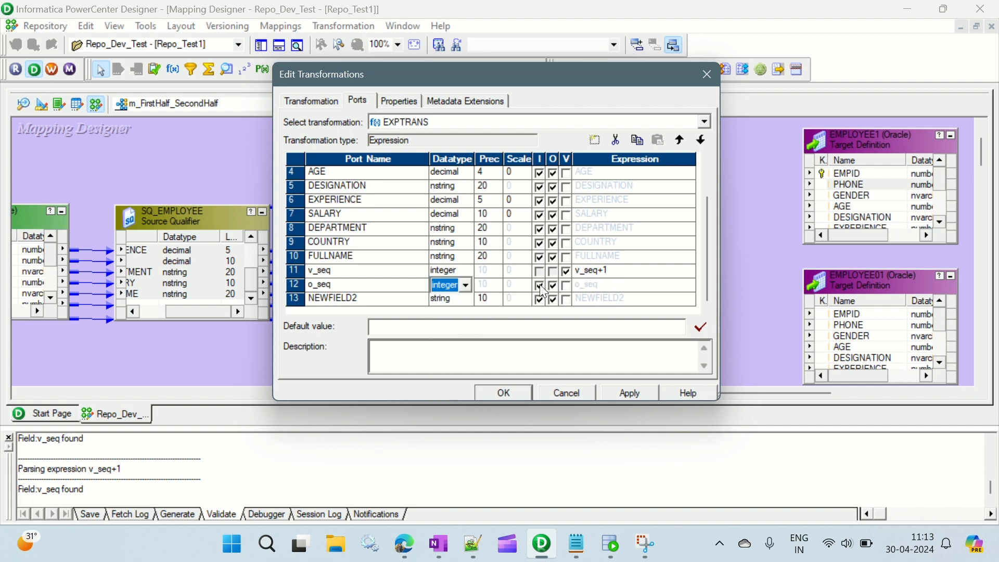
click(540, 285)
click(582, 285)
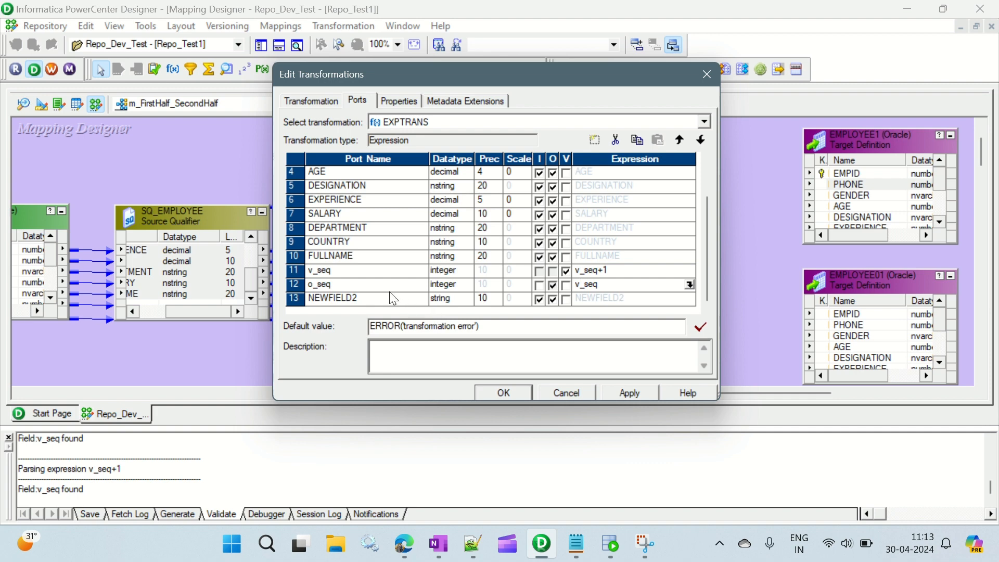
Step: Rename the third new port Dummy and make it an integer output-only port
click(365, 298)
click(363, 297)
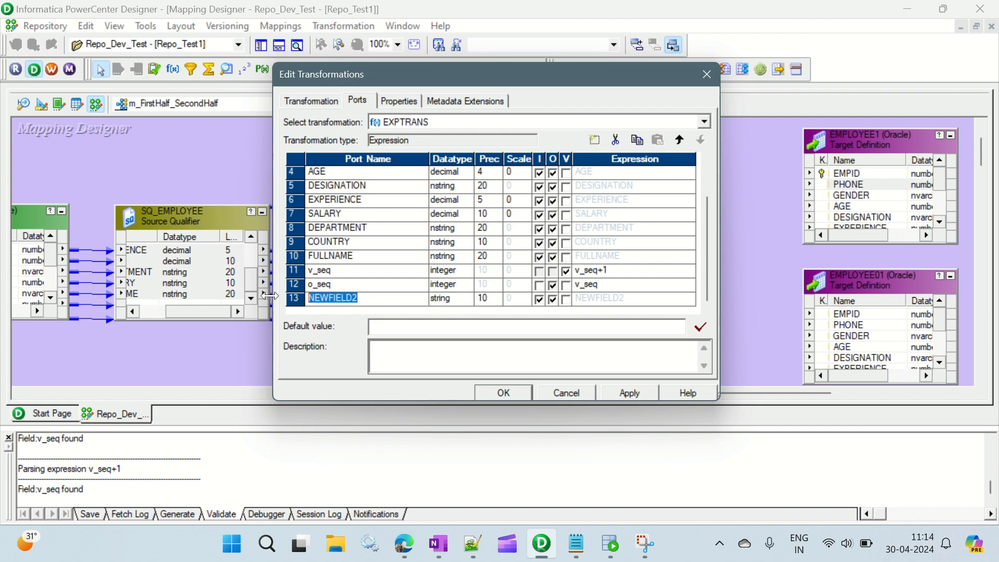
text(Dummy)
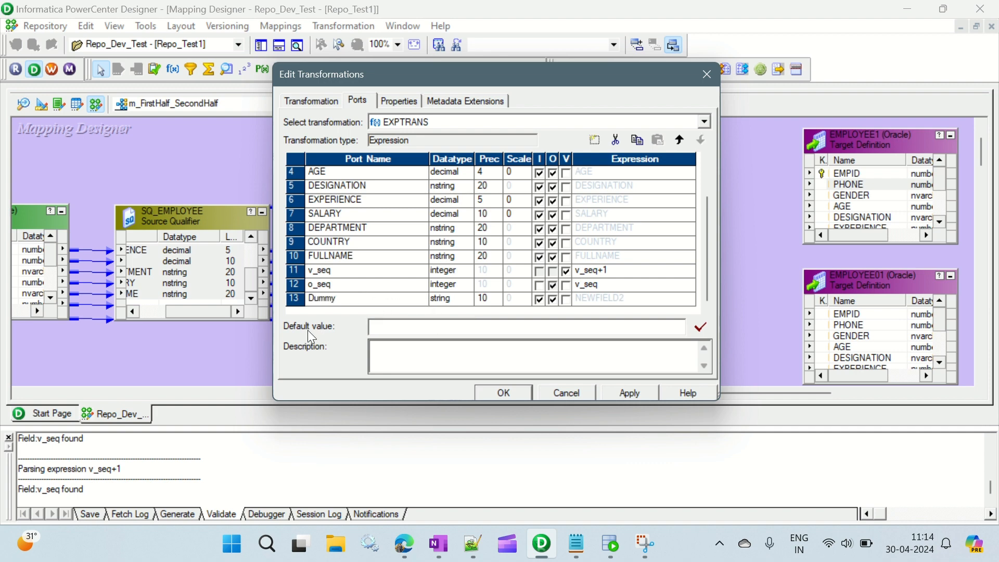
click(464, 297)
click(464, 297)
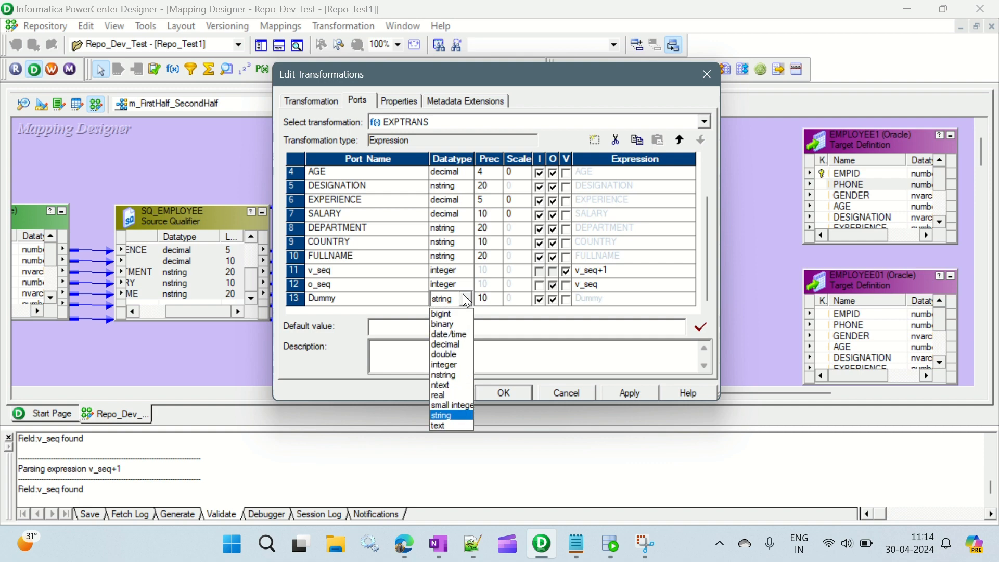
click(458, 366)
click(540, 300)
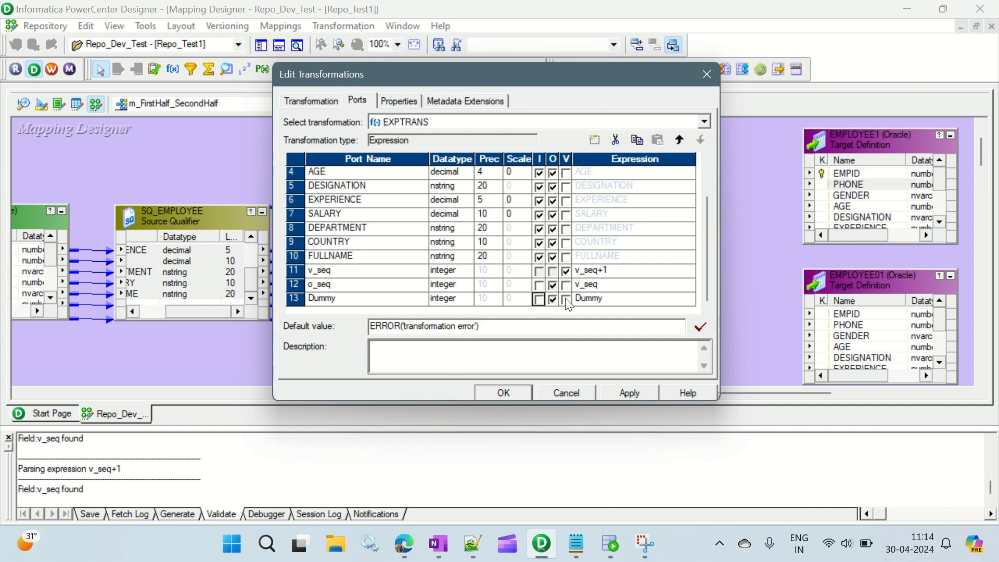
Step: Set the Dummy port's expression to 1, apply the port changes and close the transformation editor
click(609, 300)
double_click(609, 299)
text(1)
click(628, 393)
click(508, 392)
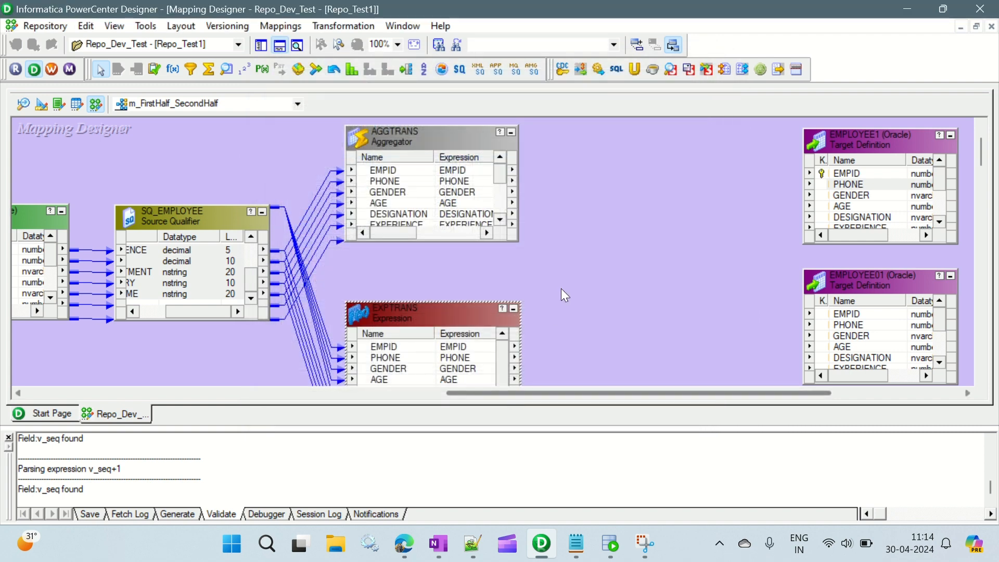
Step: Hide the output window and enlarge the Aggregator on the canvas to show its total_count and Dummy ports
click(561, 290)
click(279, 46)
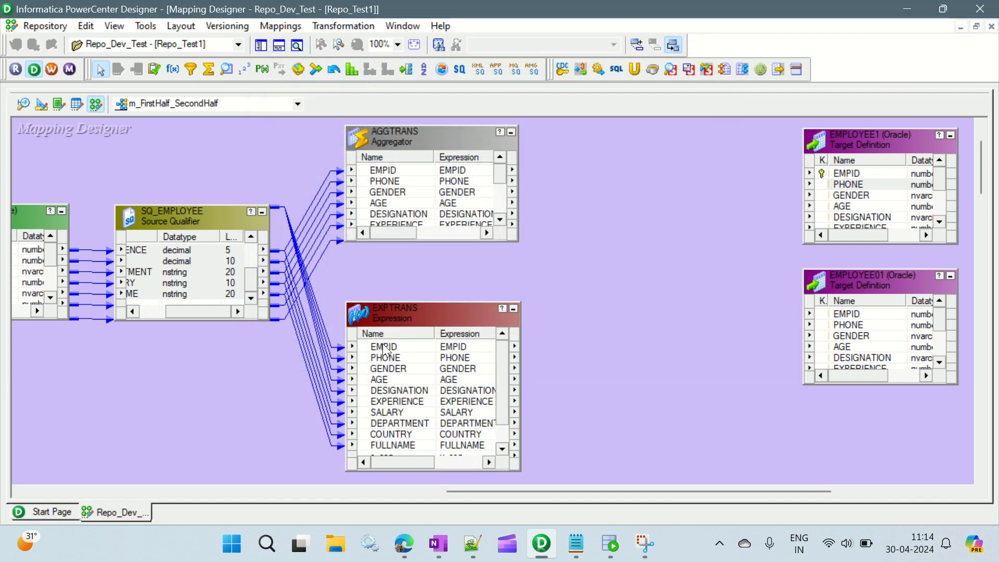
drag(454, 240, 454, 280)
scroll(454, 358, down, 1)
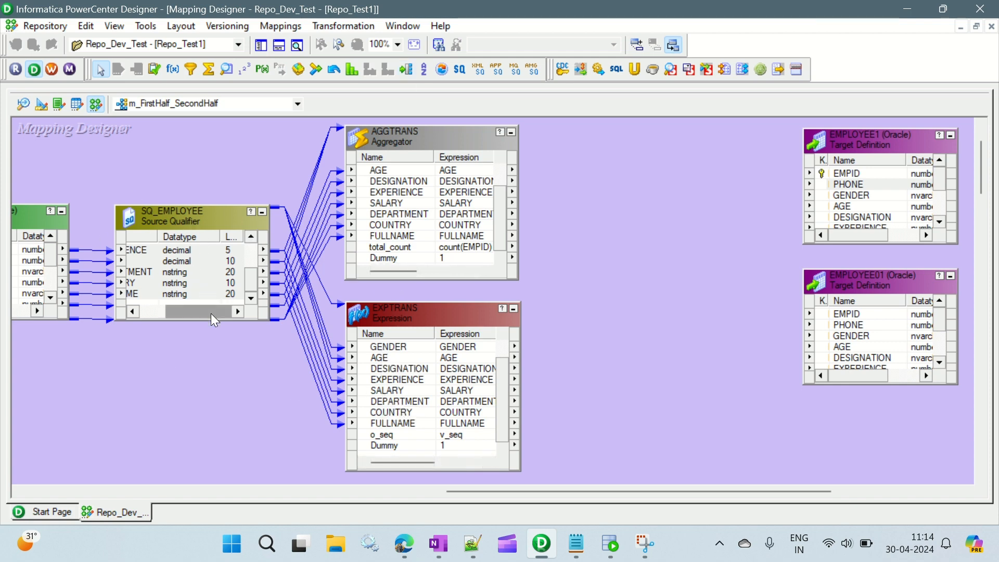
Step: Examine the SQ_EMPLOYEE port names and the o_seq port of the Expression transformation
drag(211, 313, 153, 315)
click(154, 255)
click(152, 250)
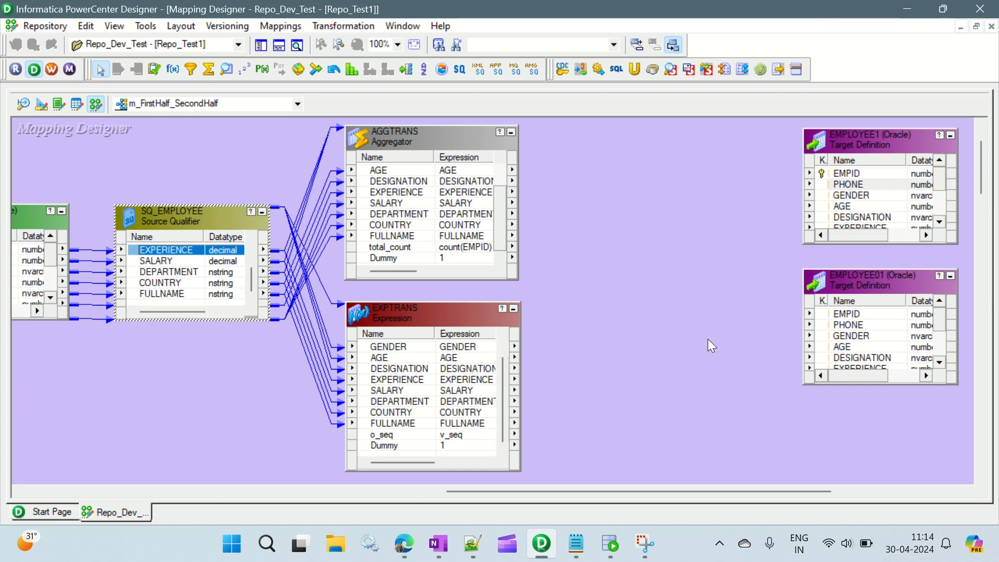
click(403, 348)
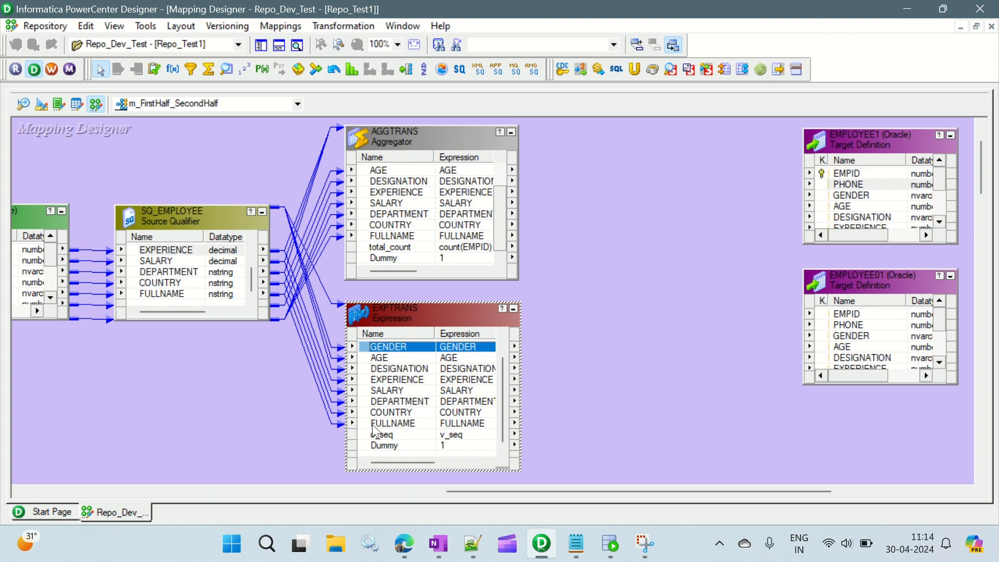
click(390, 435)
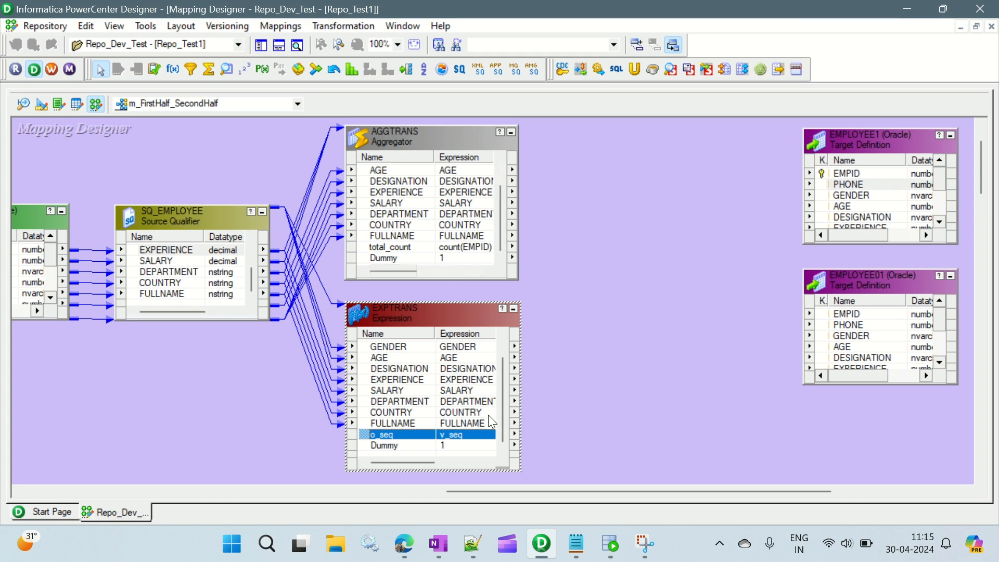
Step: Switch to the Notepad notes and change the record split example to read 100/2
click(576, 544)
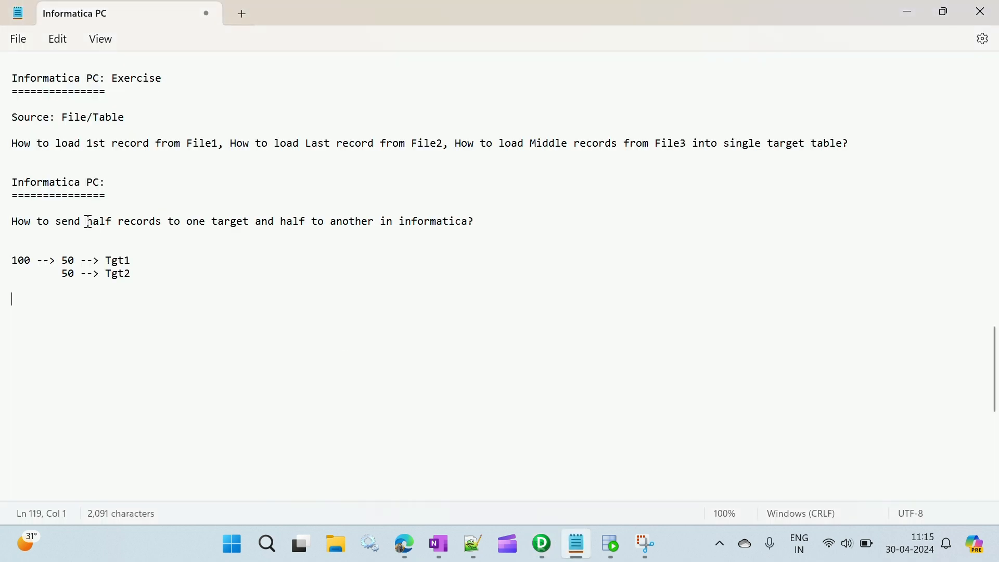
drag(82, 223, 194, 230)
click(25, 263)
double_click(29, 264)
click(31, 262)
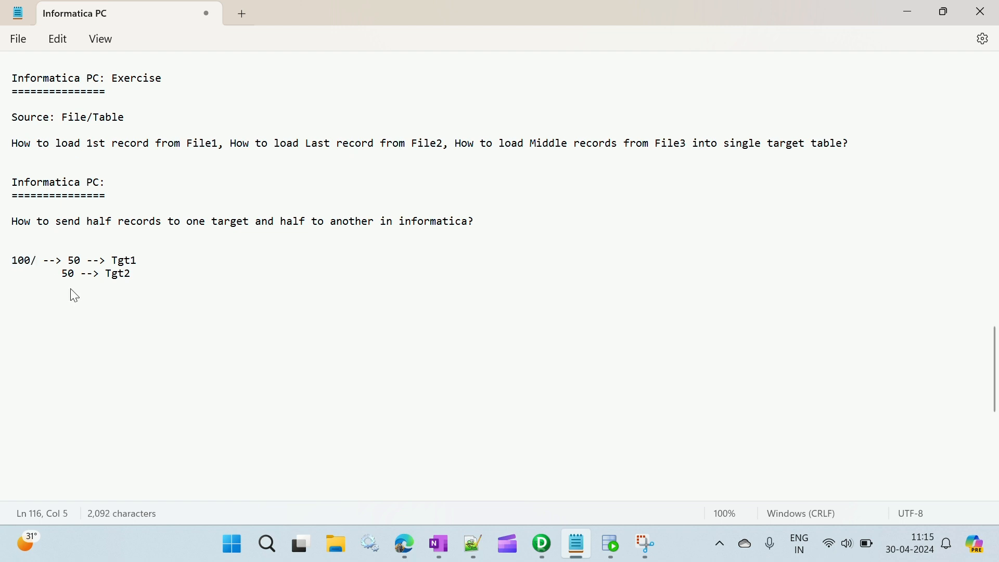
text(2)
key(shift+Left)
key(shift+Left)
key(shift+Left)
key(shift+Left)
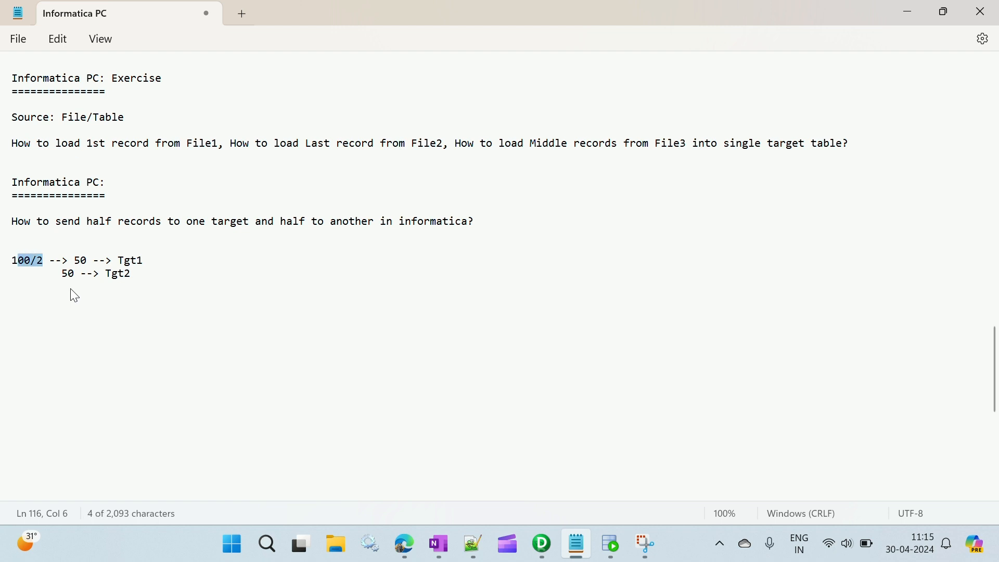
key(Left)
key(shift+Right)
key(shift+Right)
key(shift+Right)
Step: Write the note "totalcount -- agg -- totalcount/2" on the line above the 100/2 example
key(Up)
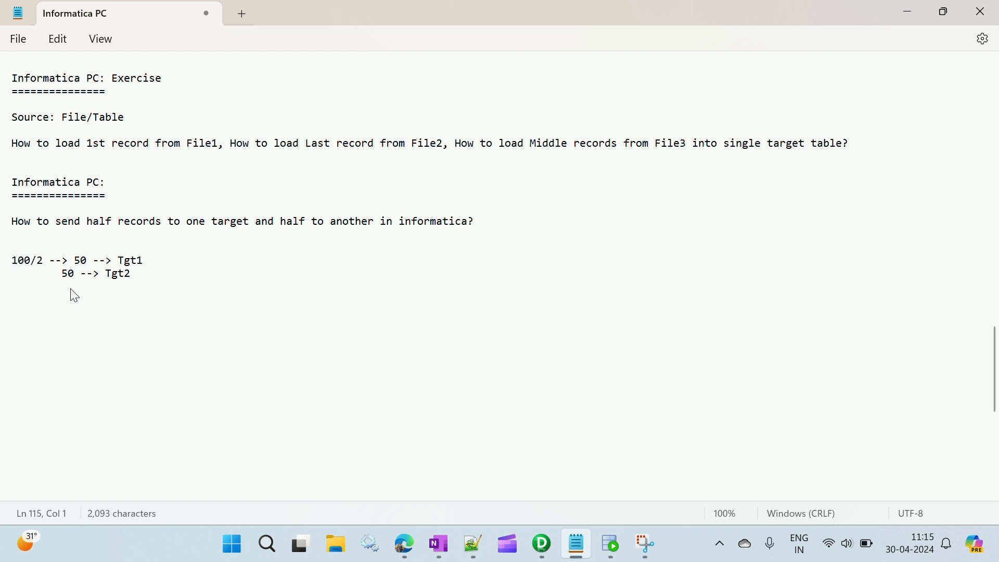
text(totalcou)
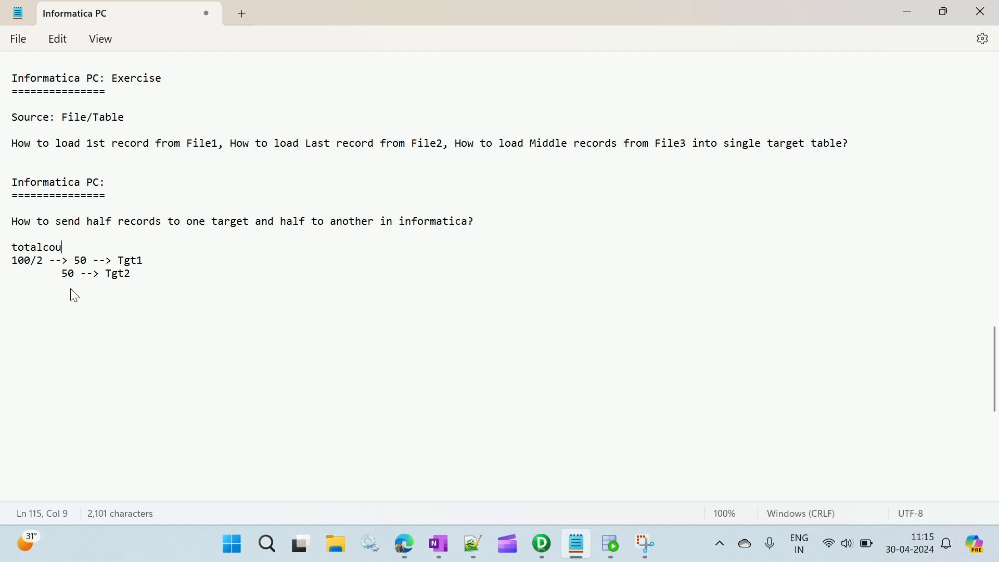
text(nt -- agg)
key(shift+Right)
key(shift+Right)
key(shift+Right)
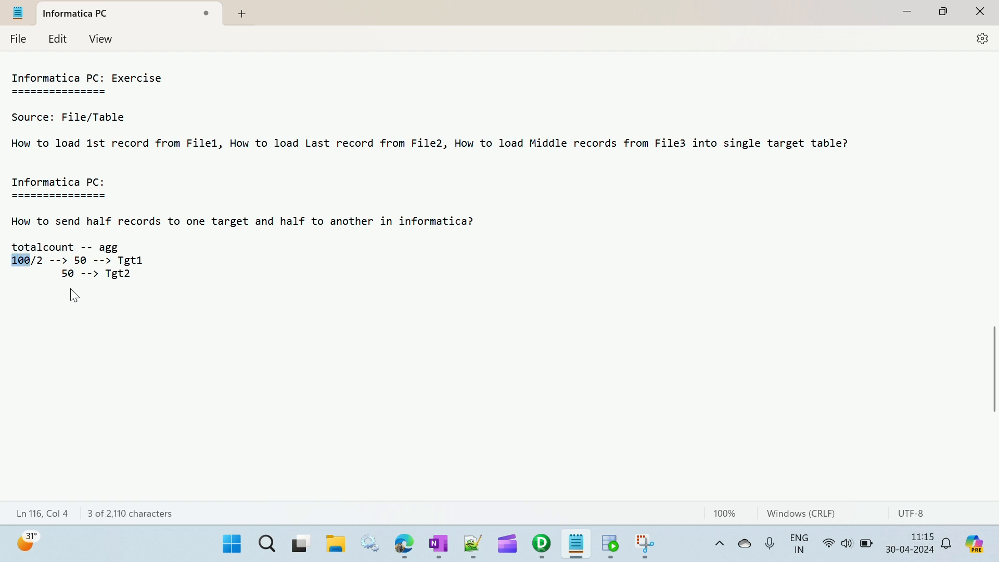
key(Up)
key(End)
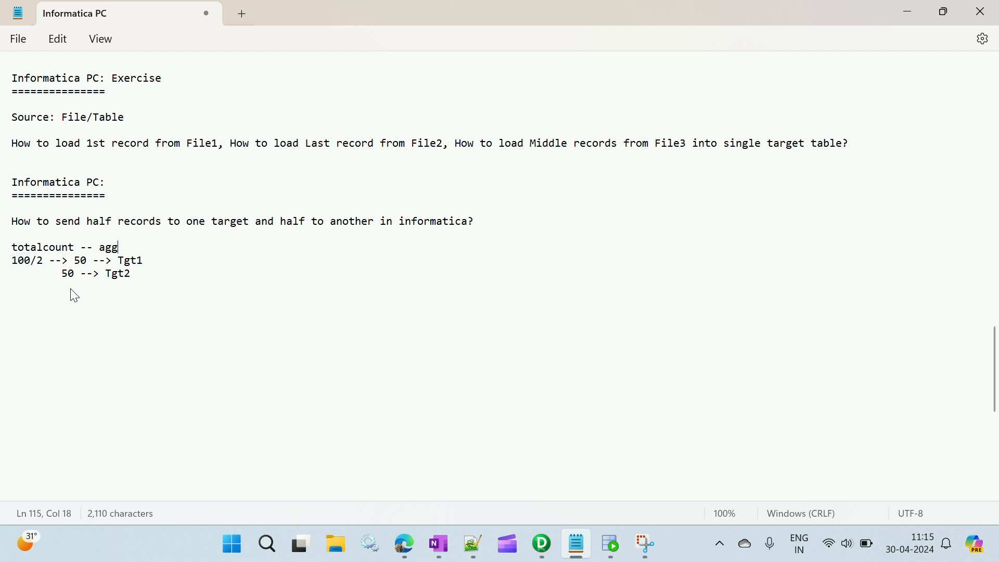
text(-- totalcount/2)
key(Right)
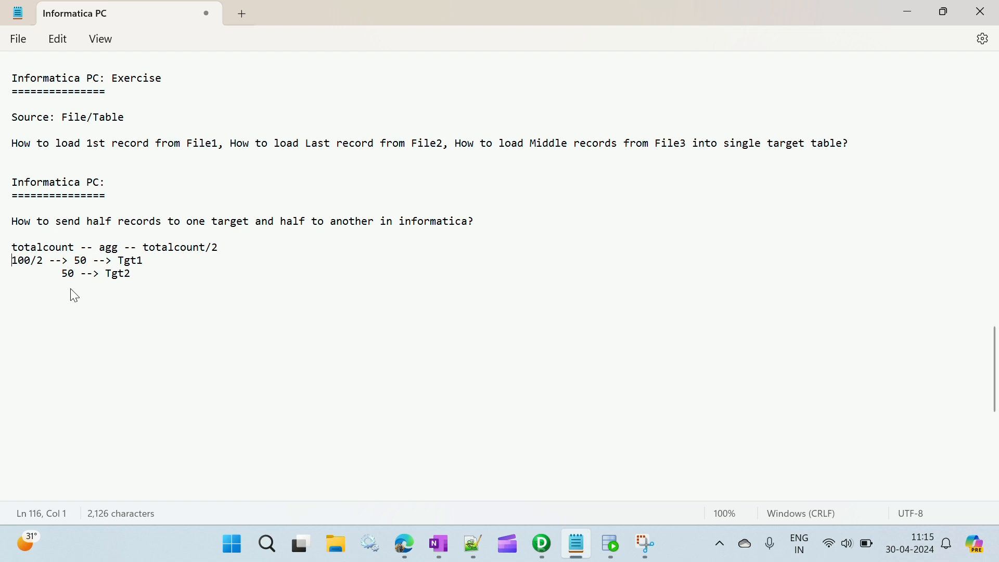
key(shift+Right)
key(shift+Right)
key(shift+Right)
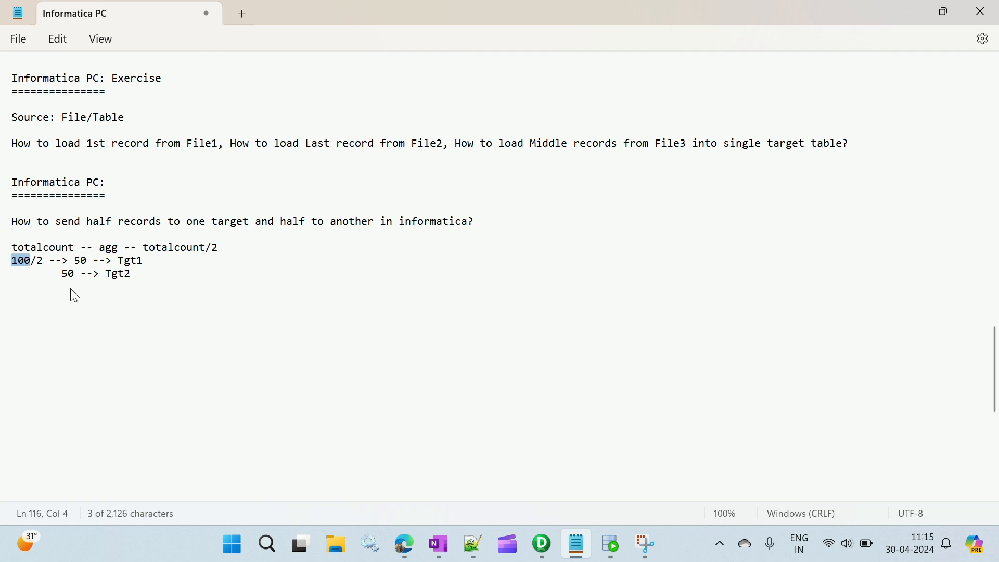
key(Up)
key(Down)
key(shift+Left)
key(shift+Left)
key(shift+Left)
key(Right)
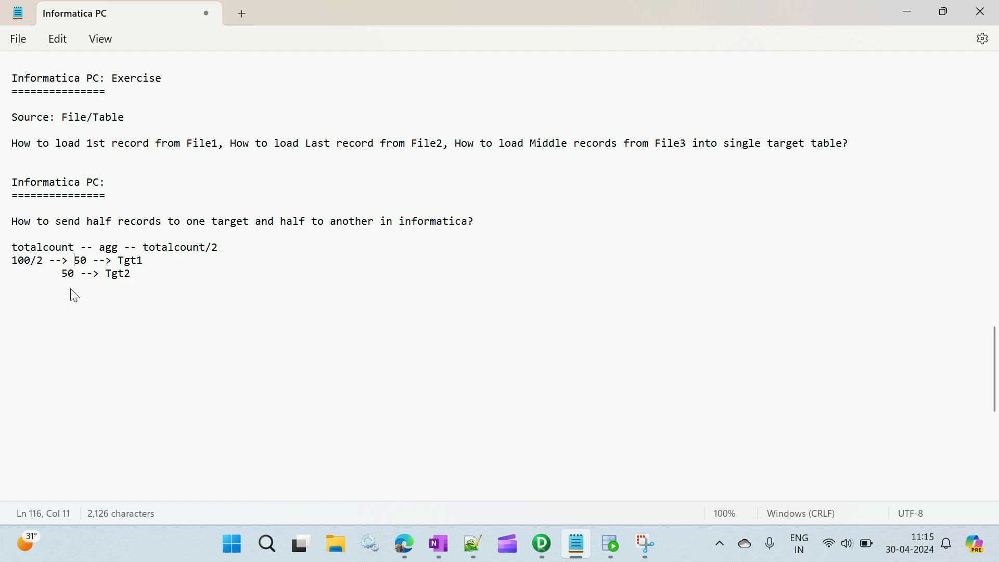
key(shift+Right)
key(shift+Right)
key(shift+Right)
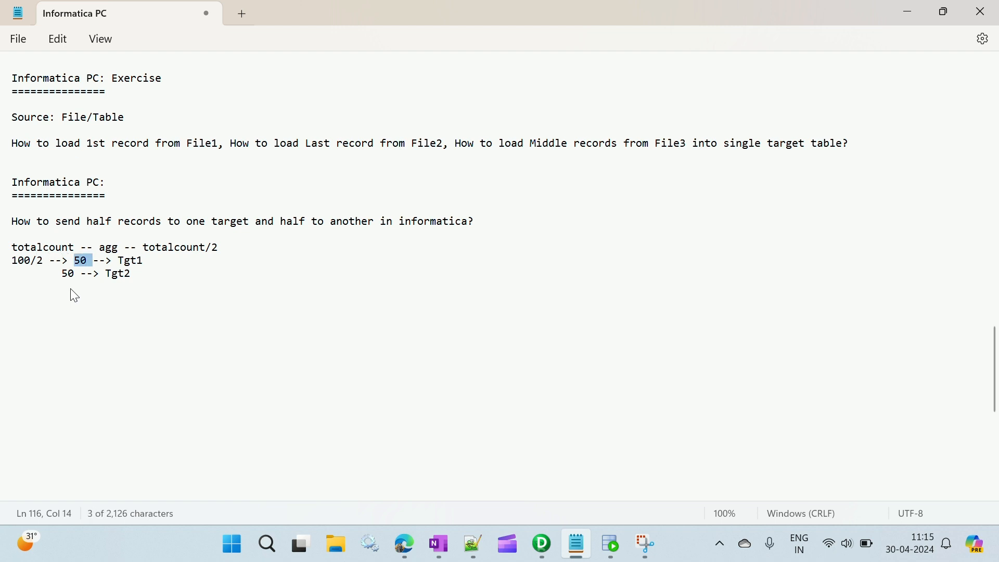
key(Right)
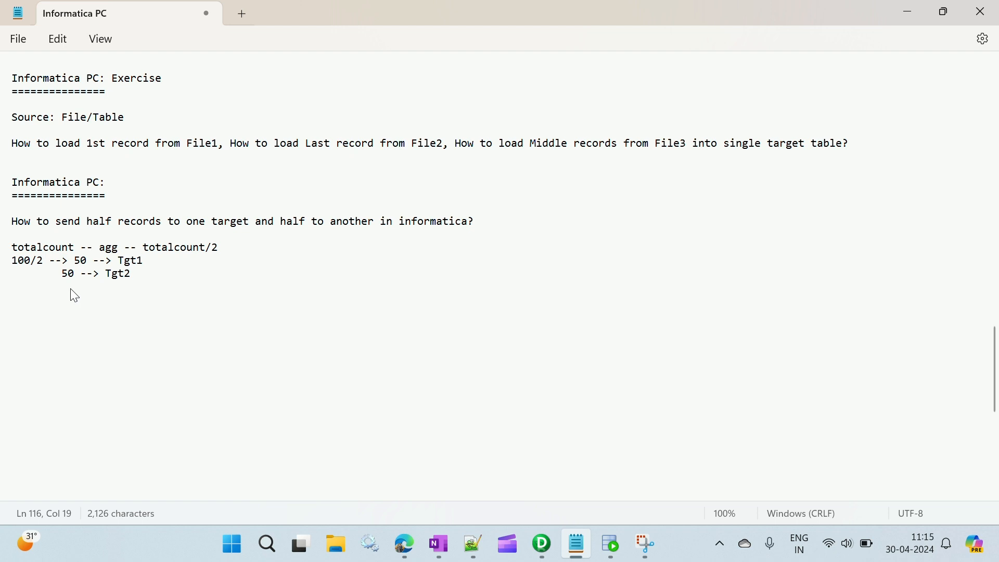
key(Right)
key(Right)
key(Right)
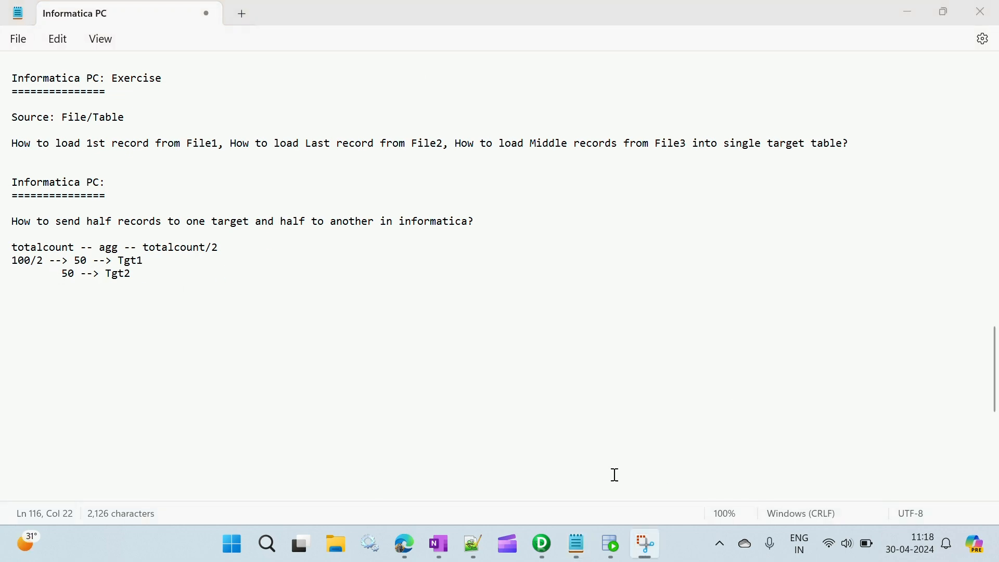
Step: Switch back to PowerCenter Designer and bring the empty canvas between the transformations and the two targets into view
click(544, 543)
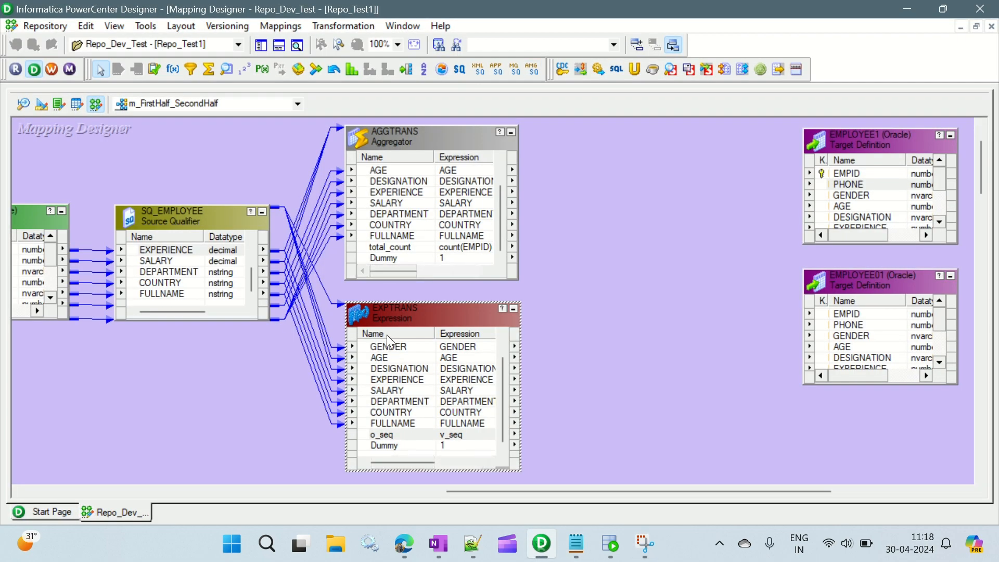
click(396, 324)
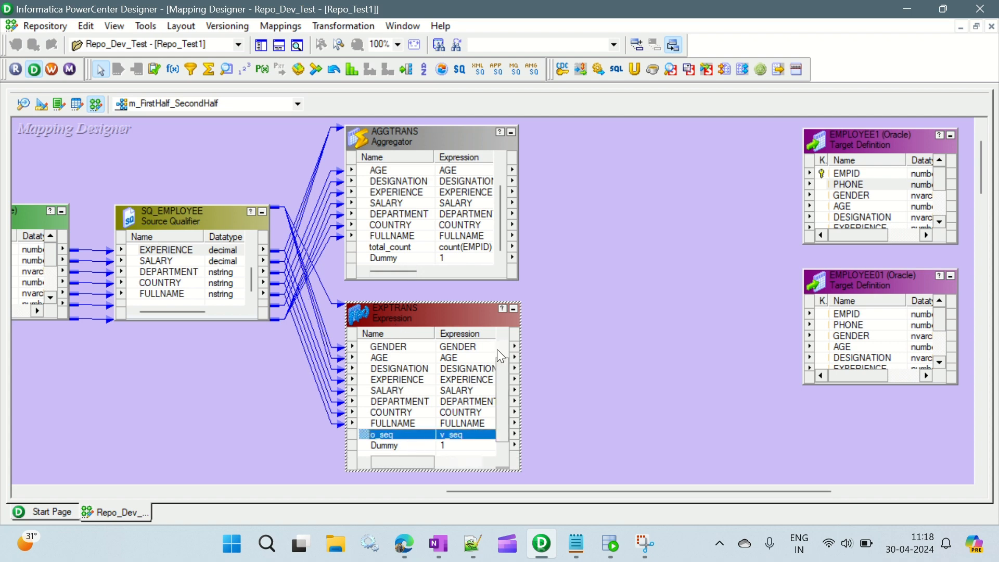
click(530, 282)
drag(497, 489, 564, 486)
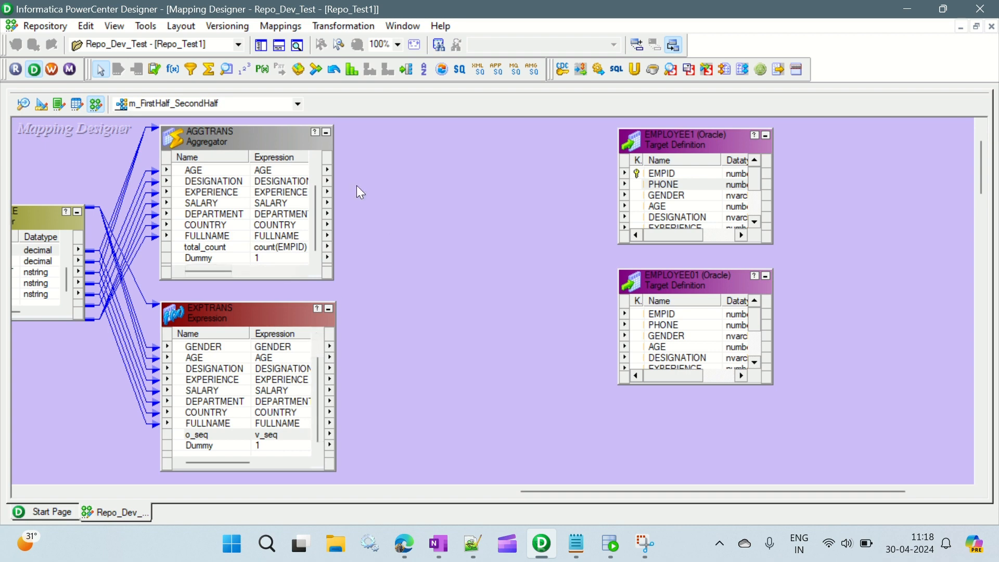
Step: Add a Joiner transformation between the existing transformations and the targets, and move both EMPLOYEE targets farther right to make room
click(314, 70)
drag(436, 168, 590, 424)
drag(697, 149, 894, 162)
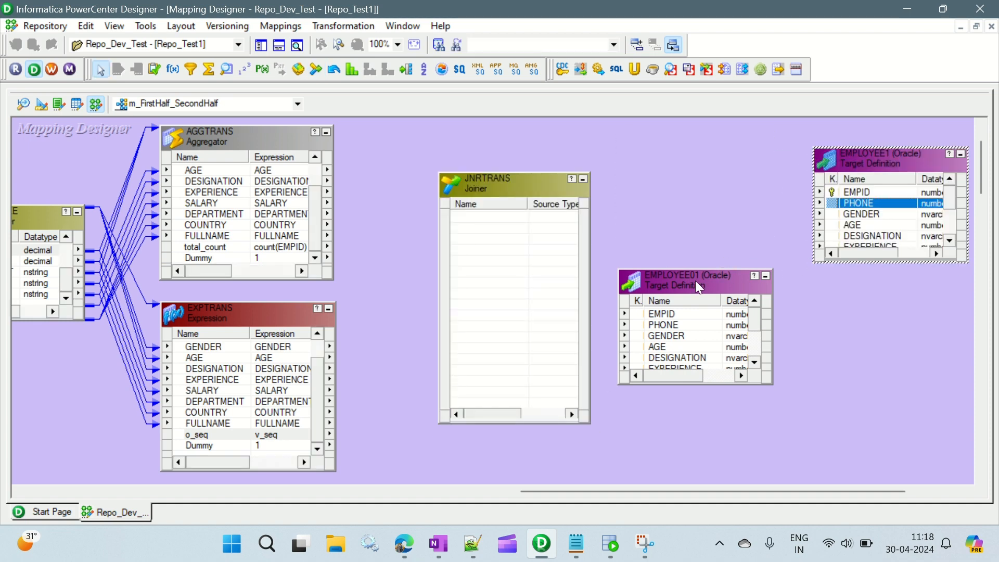
drag(695, 280, 895, 310)
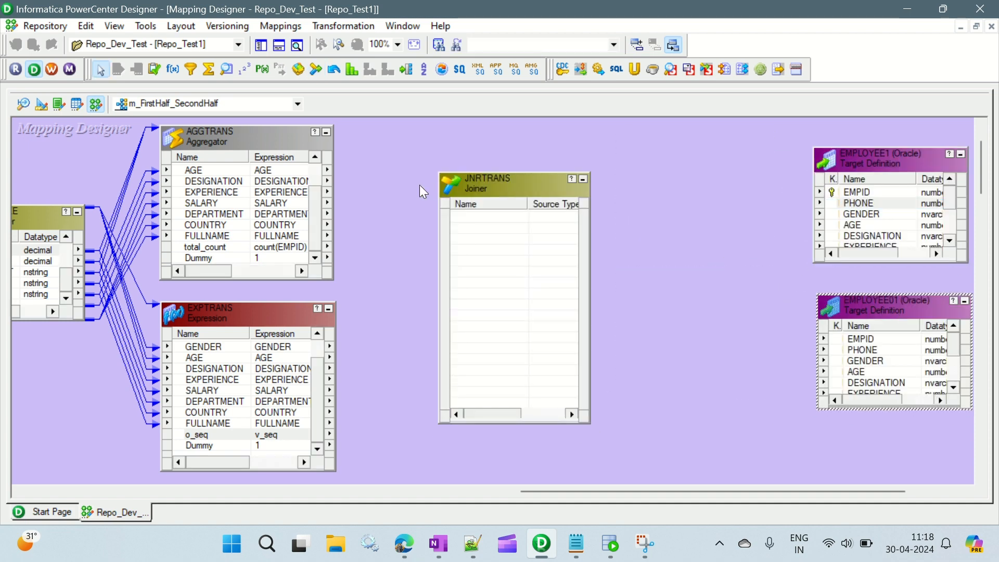
Step: Link the Aggregator's total_count and Dummy ports to the new Joiner transformation
click(229, 170)
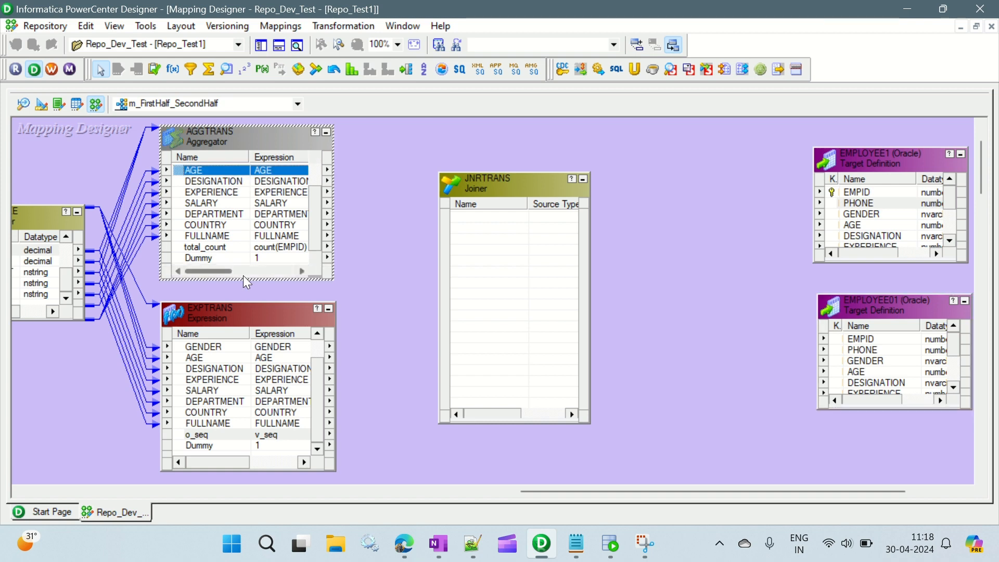
click(218, 247)
shift+click(227, 258)
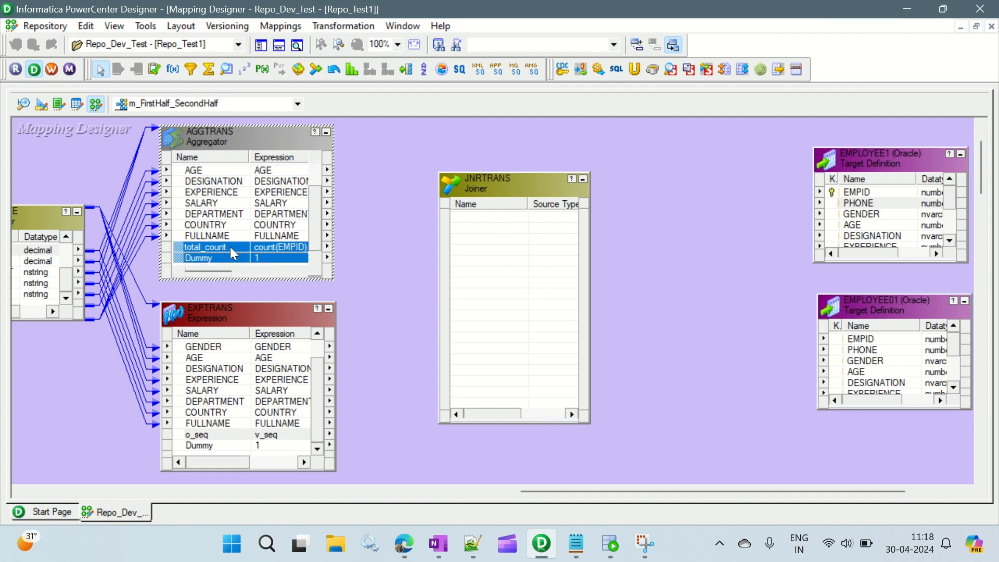
drag(230, 249, 475, 215)
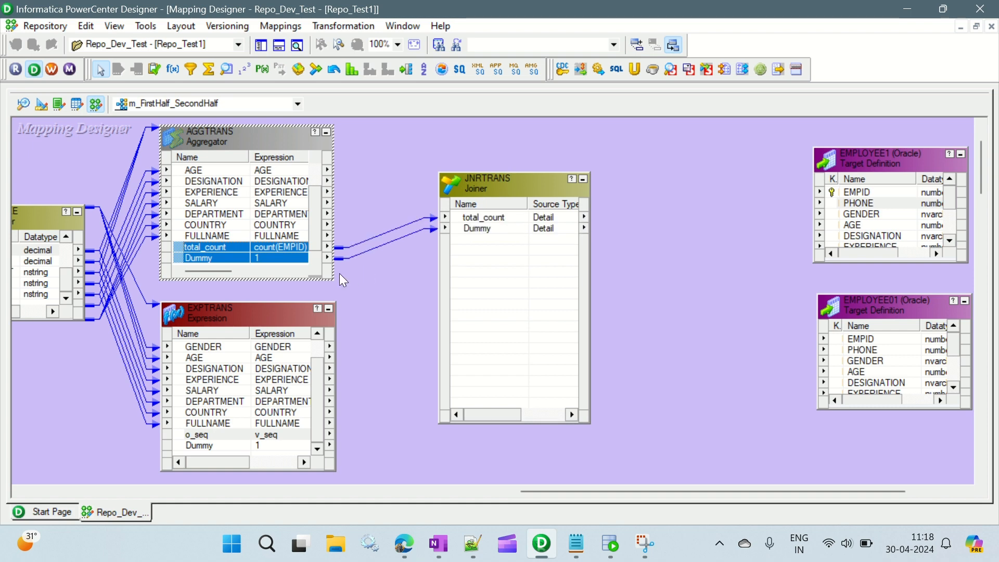
Step: Enable Sorted Input in the Joiner transformation's properties and save the change
double_click(519, 181)
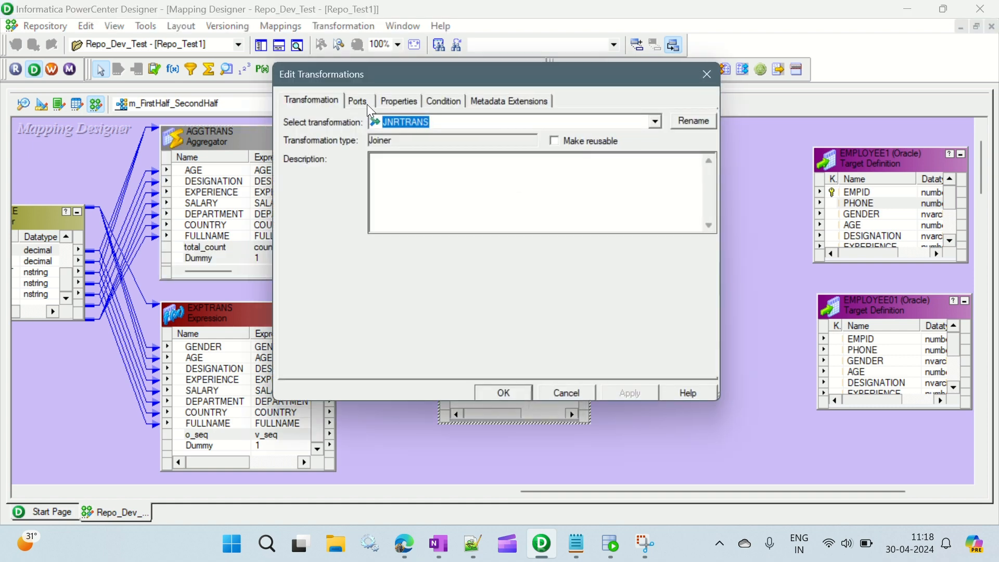
click(394, 103)
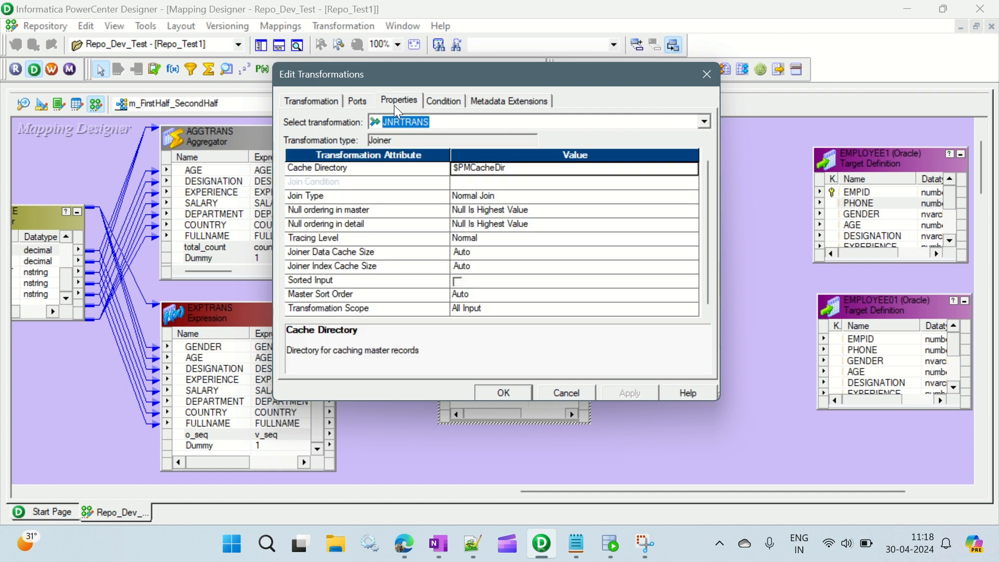
click(456, 280)
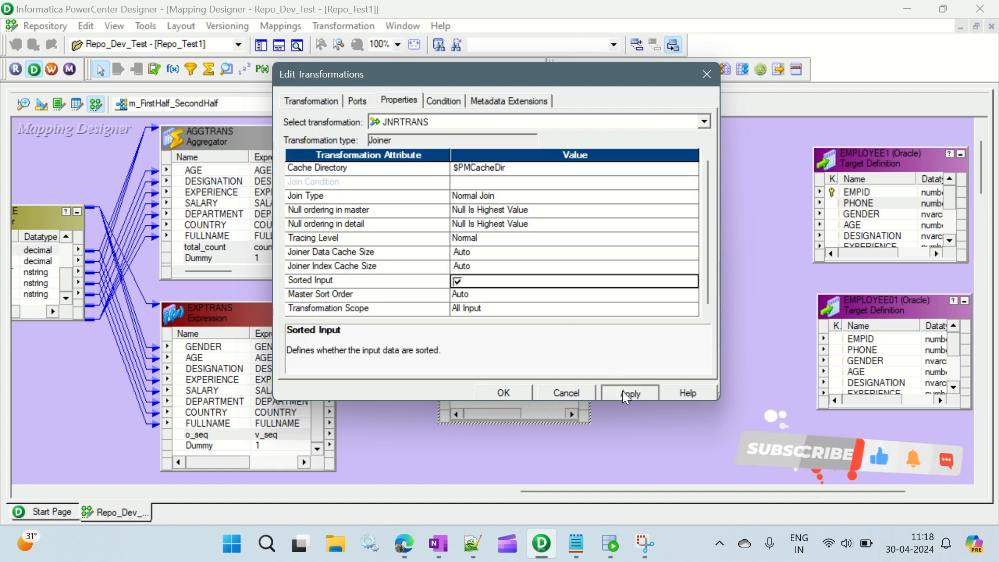
click(625, 392)
click(544, 276)
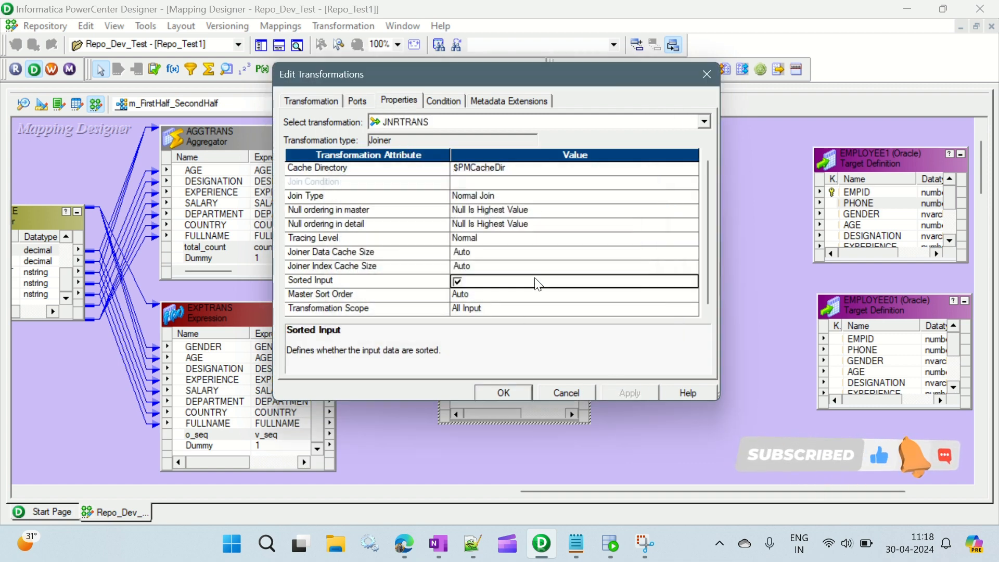
click(506, 393)
Step: Link all output ports of the Expression transformation, from EMPID through FULLNAME plus o_seq and Dummy, to the Joiner
click(197, 346)
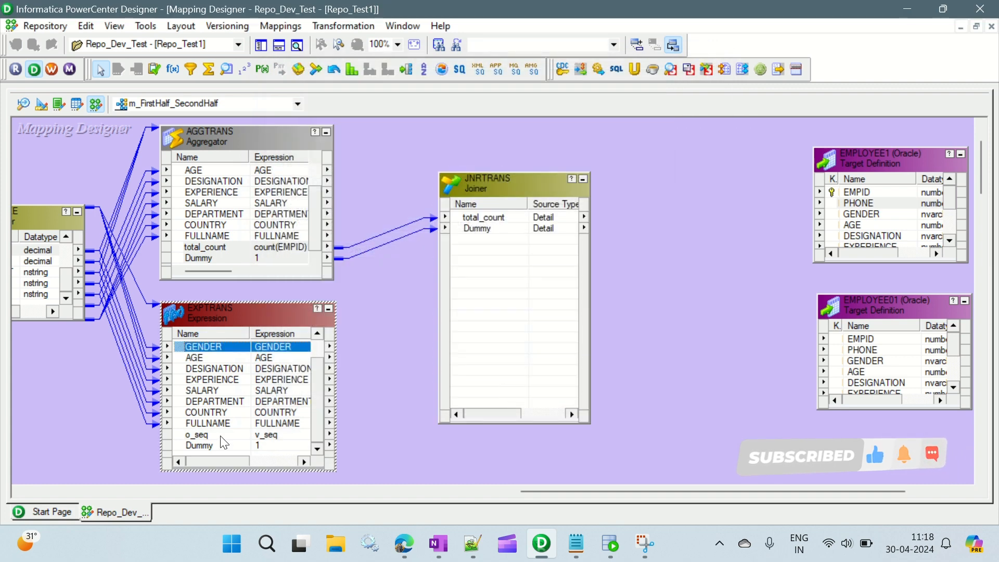
shift+click(220, 446)
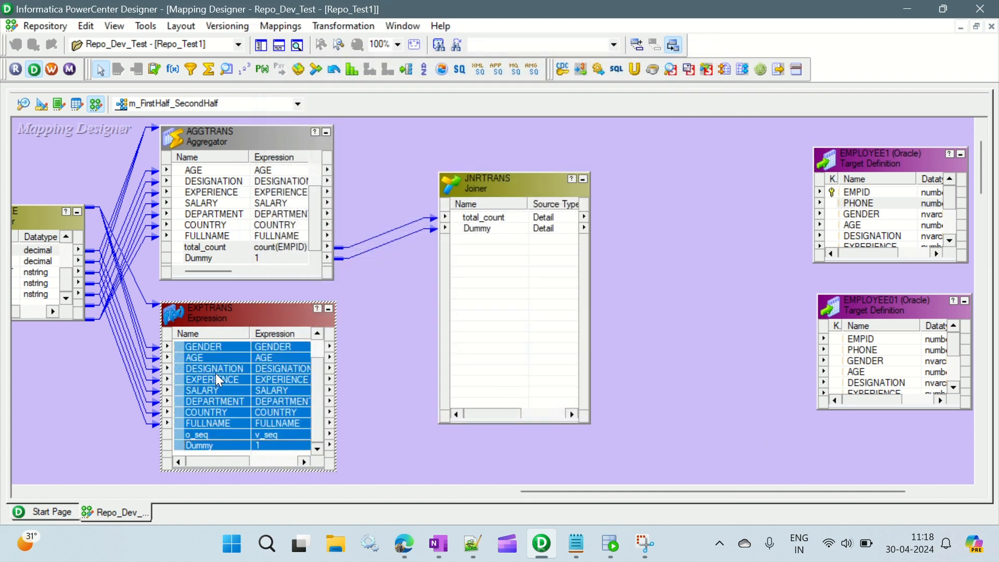
right_click(197, 346)
click(246, 355)
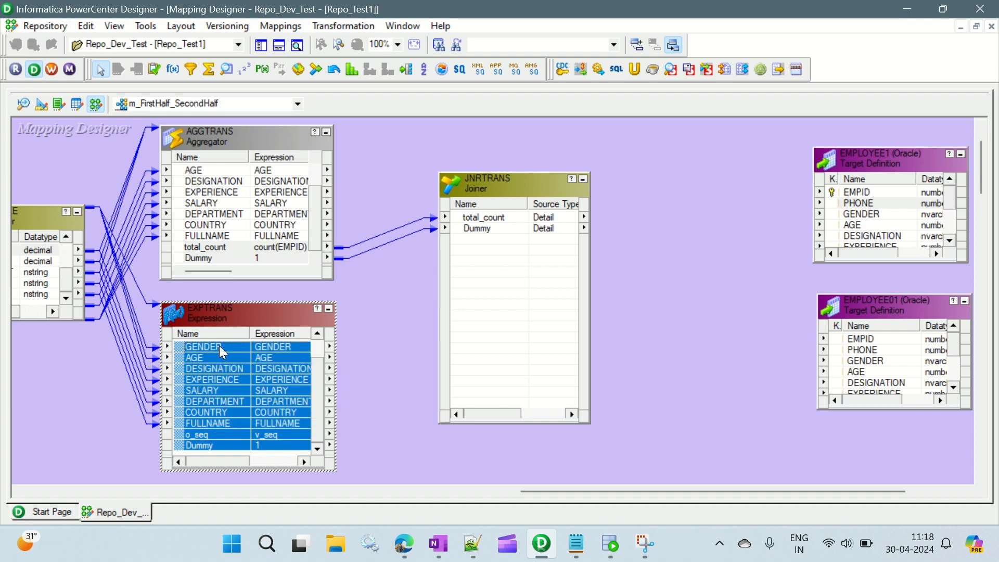
drag(219, 345, 488, 239)
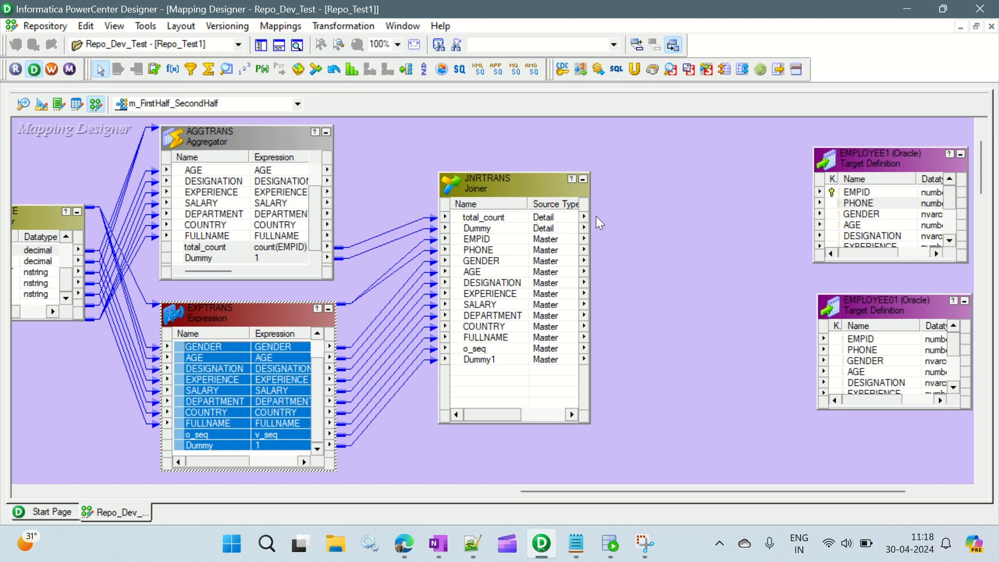
Step: Review the Joiner's join type and make the Aggregator's total_count and Dummy ports the master side
double_click(526, 180)
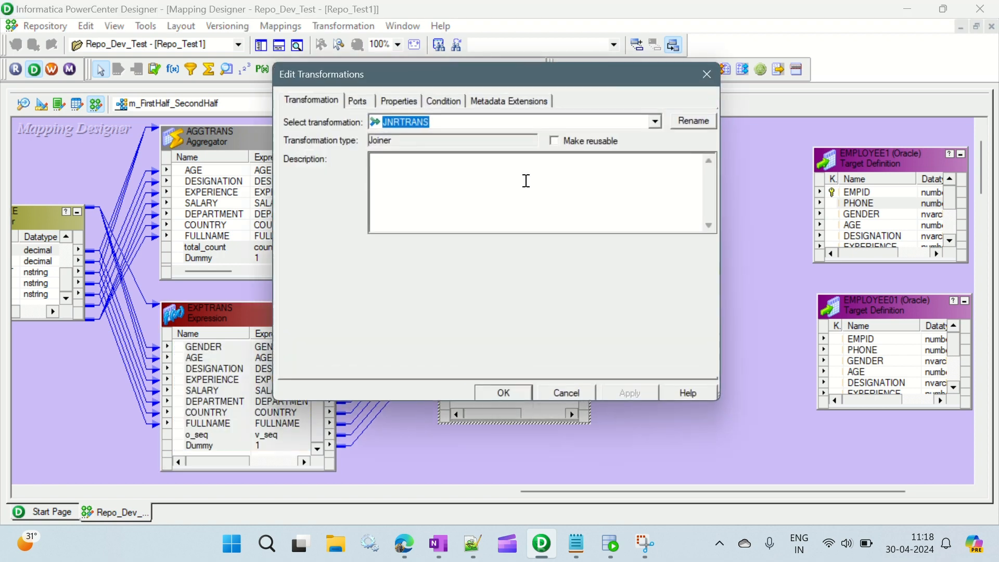
click(399, 101)
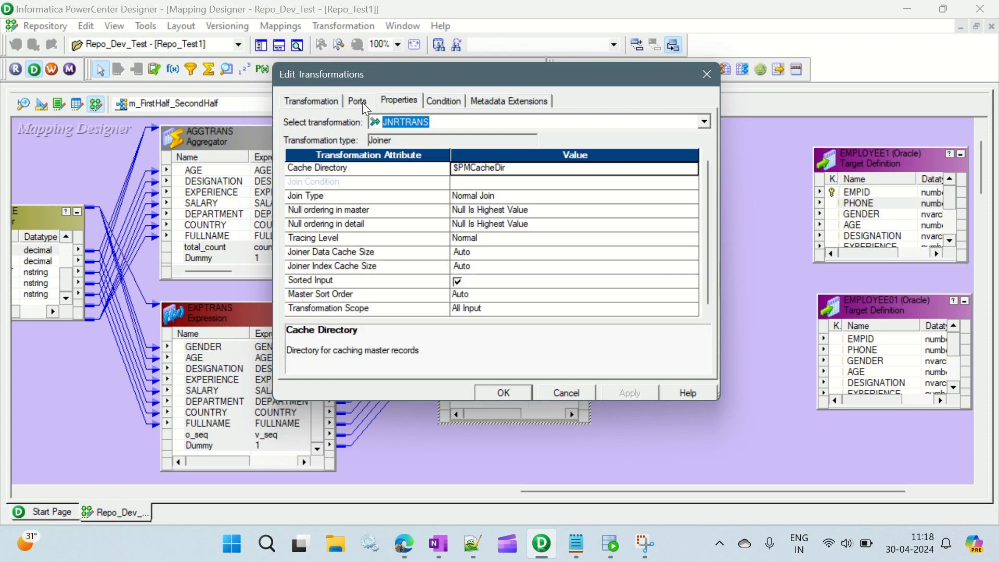
click(501, 192)
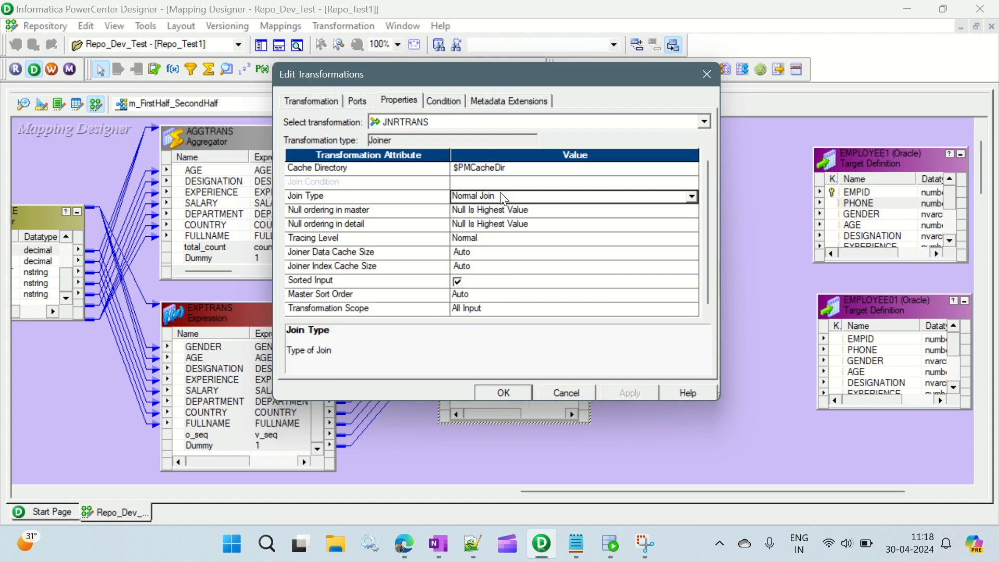
click(501, 192)
click(501, 193)
click(364, 101)
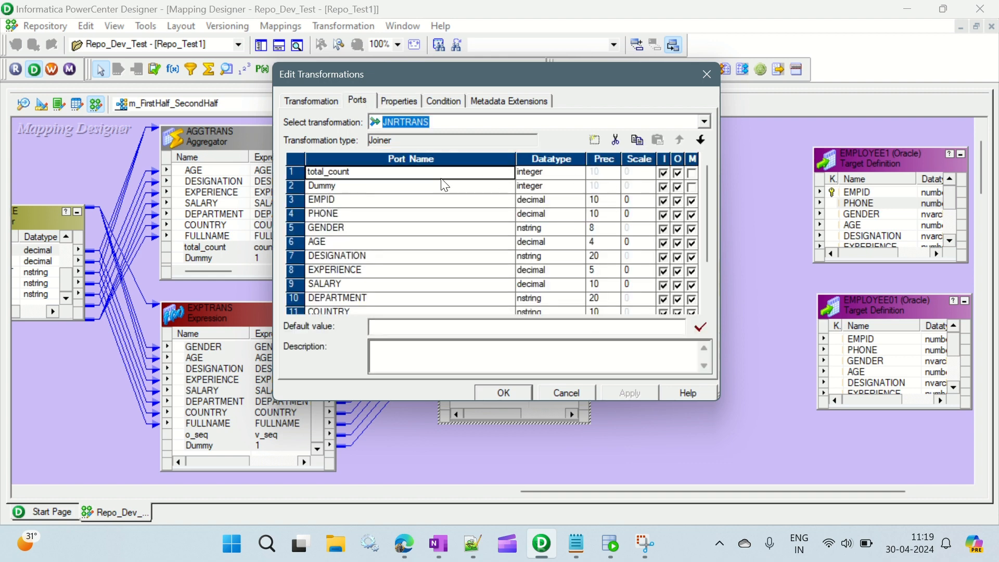
click(693, 174)
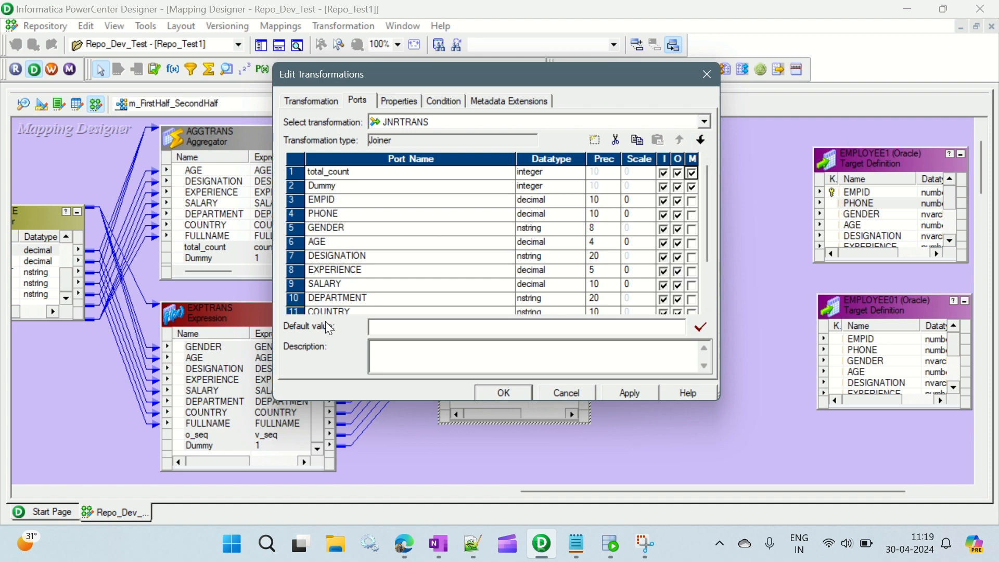
Step: Set the Joiner's join condition to Dummy = Dummy1, with Dummy as master and Dummy1 as detail, and accept the transformation changes
scroll(576, 243, down, 2)
scroll(575, 243, up, 2)
click(408, 105)
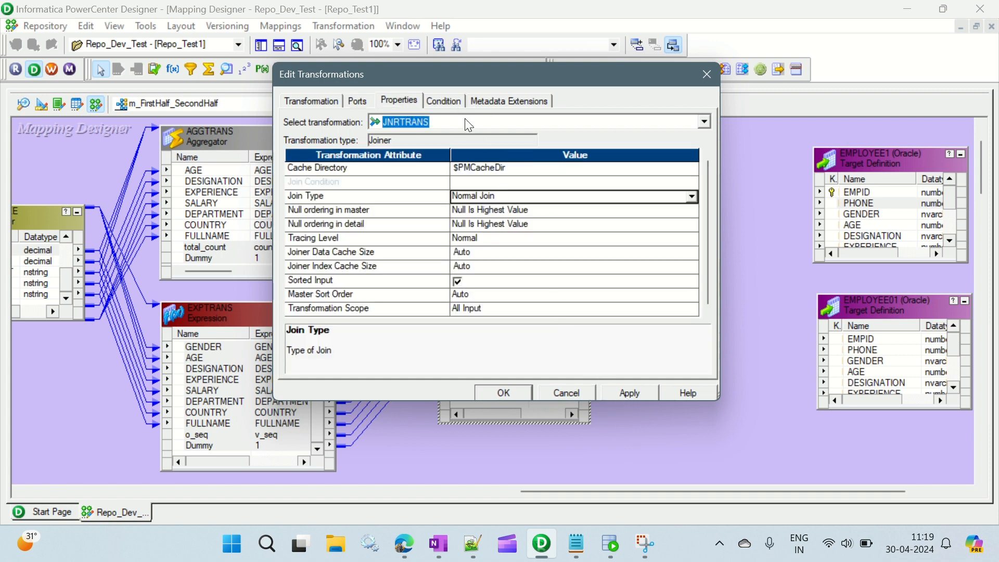
click(444, 100)
click(595, 140)
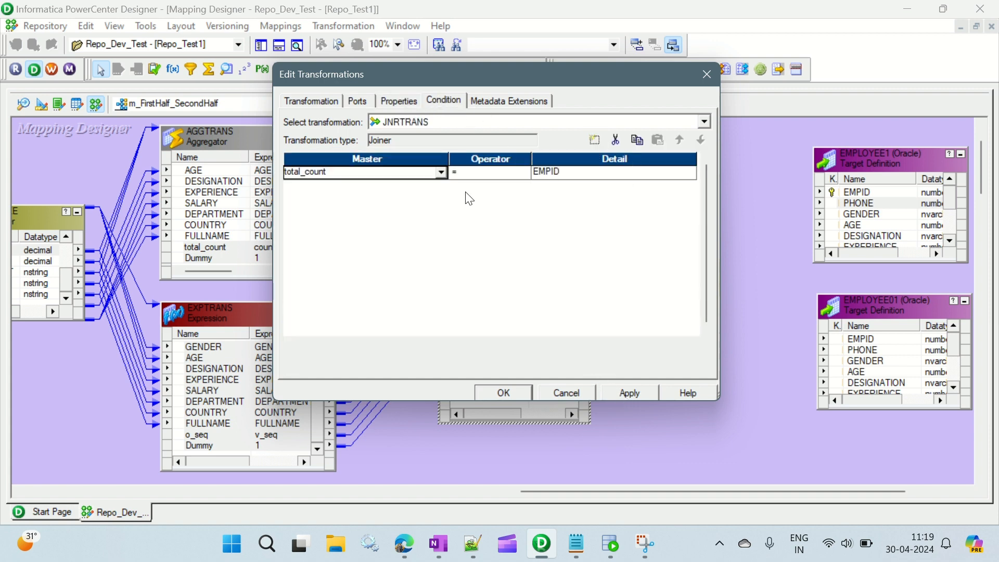
click(440, 173)
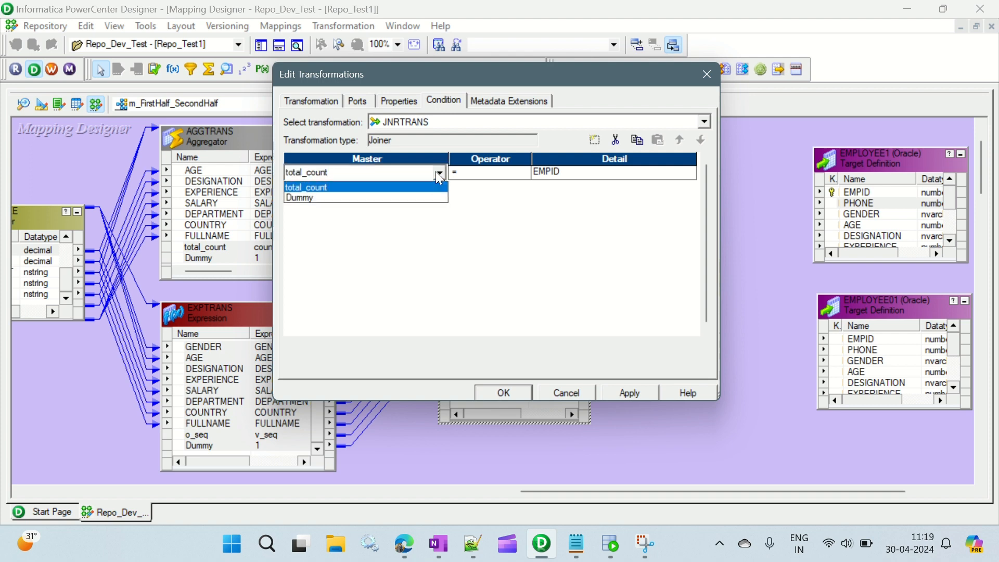
click(398, 198)
click(651, 173)
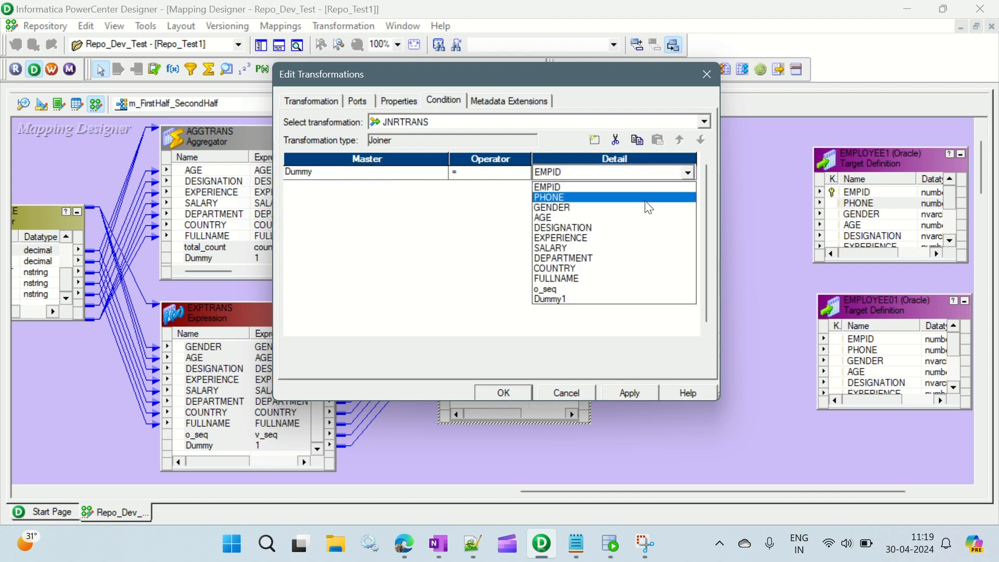
click(602, 296)
click(634, 395)
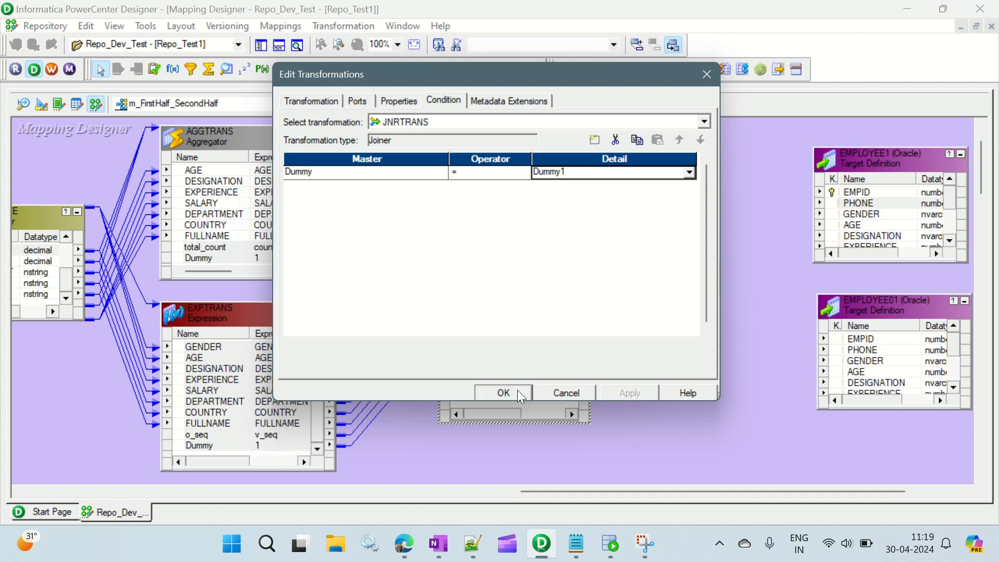
click(520, 397)
click(630, 321)
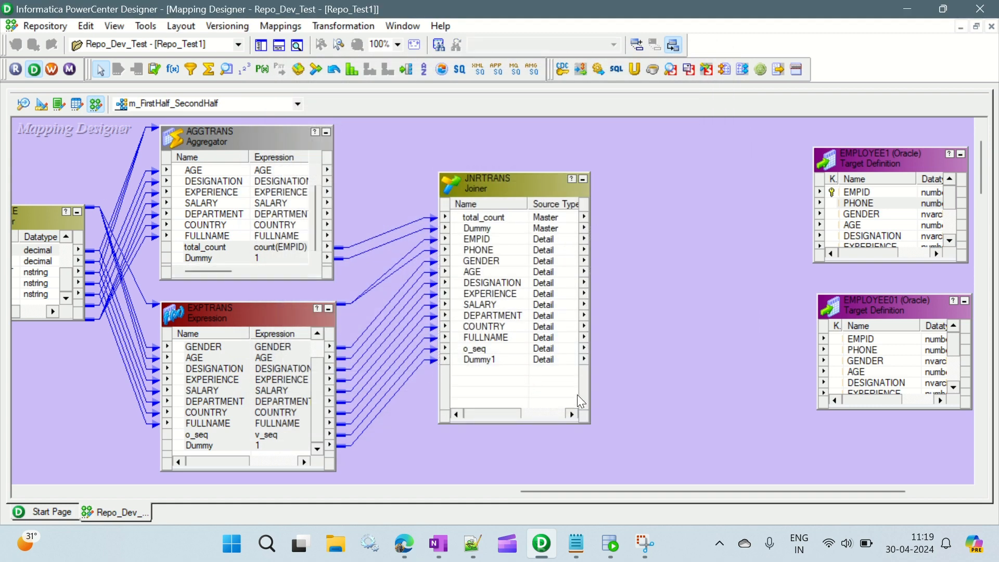
Step: Shrink the Joiner's box in height and move both EMPLOYEE target definitions farther away from it to free up space between them
drag(589, 422, 601, 393)
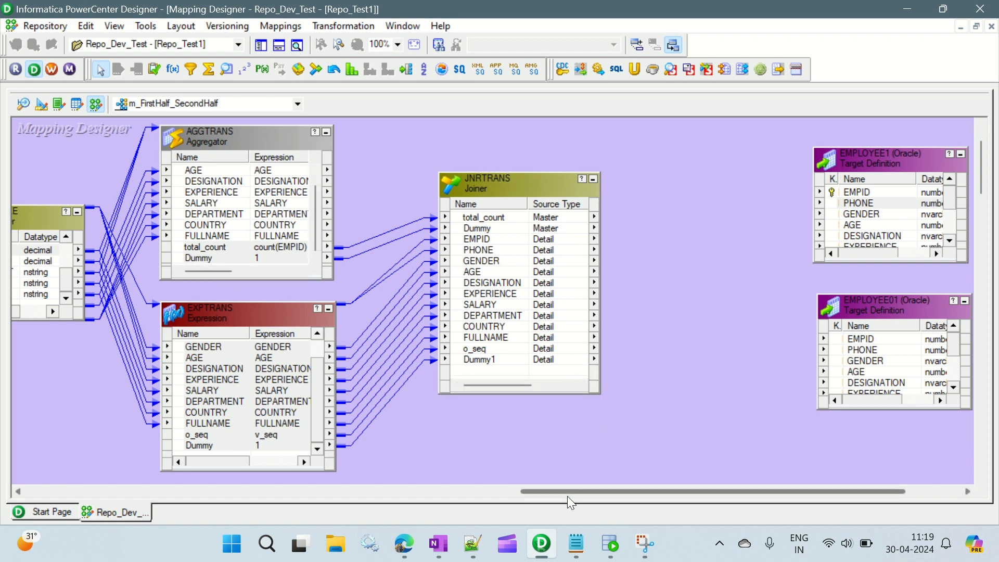
drag(571, 495, 628, 495)
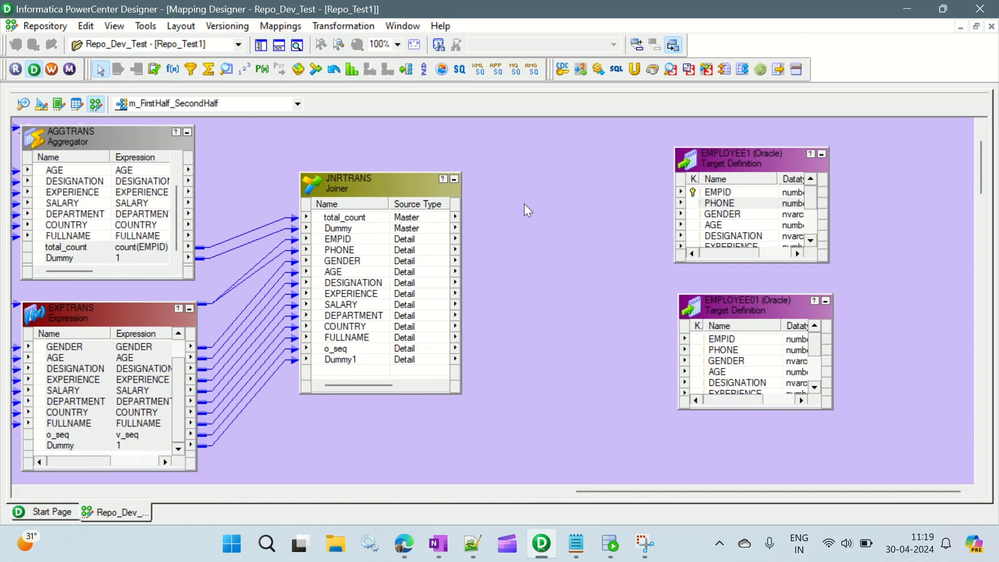
drag(729, 162, 824, 149)
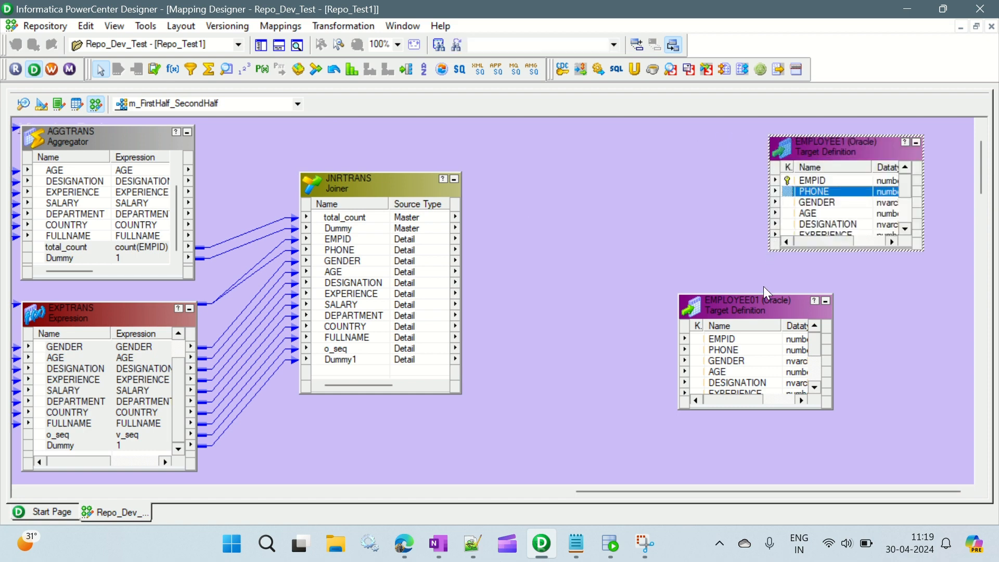
drag(767, 307, 858, 294)
Step: Review the notes in Notepad on splitting the total count between Tgt1 and Tgt2, and return to PowerCenter Designer
click(576, 544)
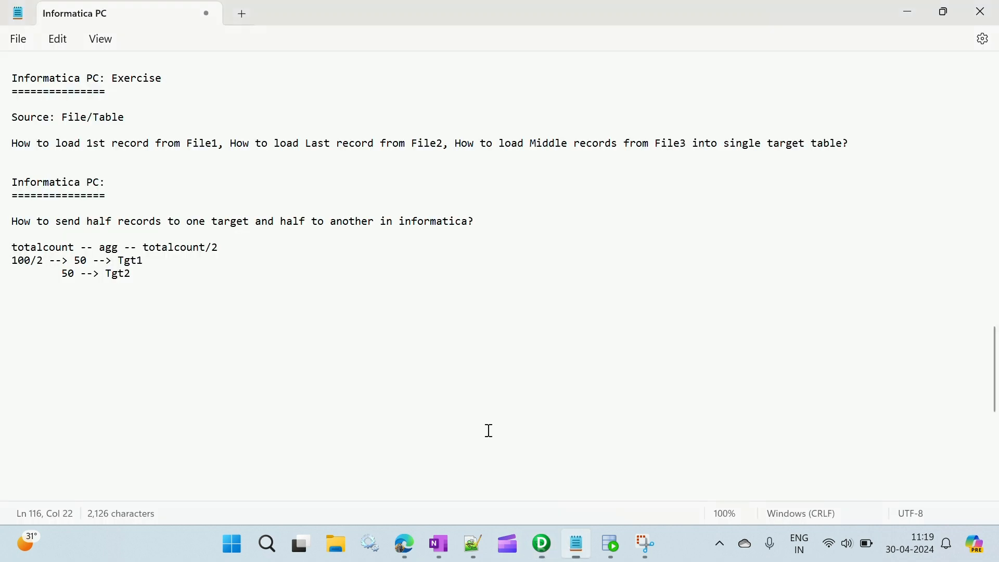
drag(75, 260, 9, 277)
click(221, 294)
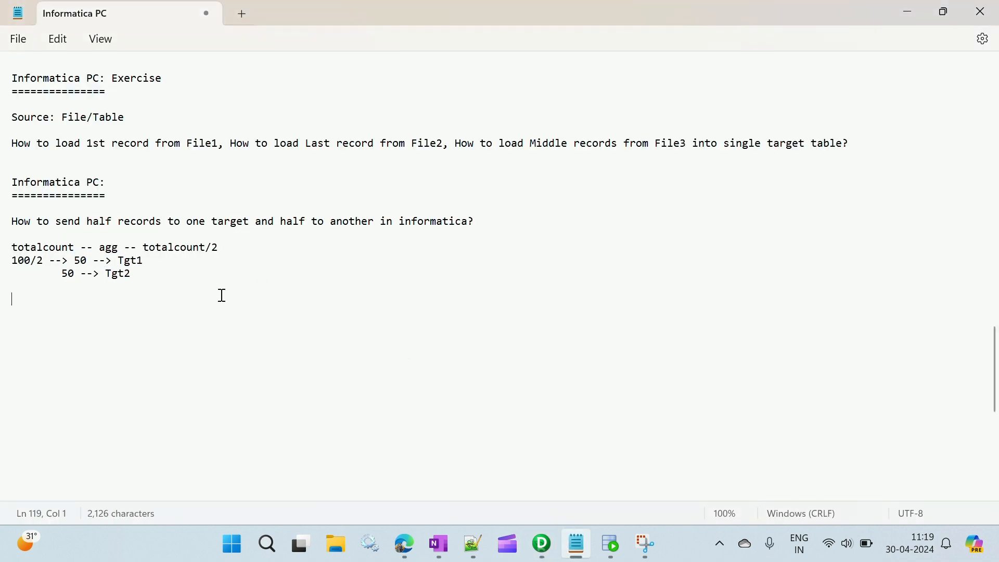
key(alt+Tab)
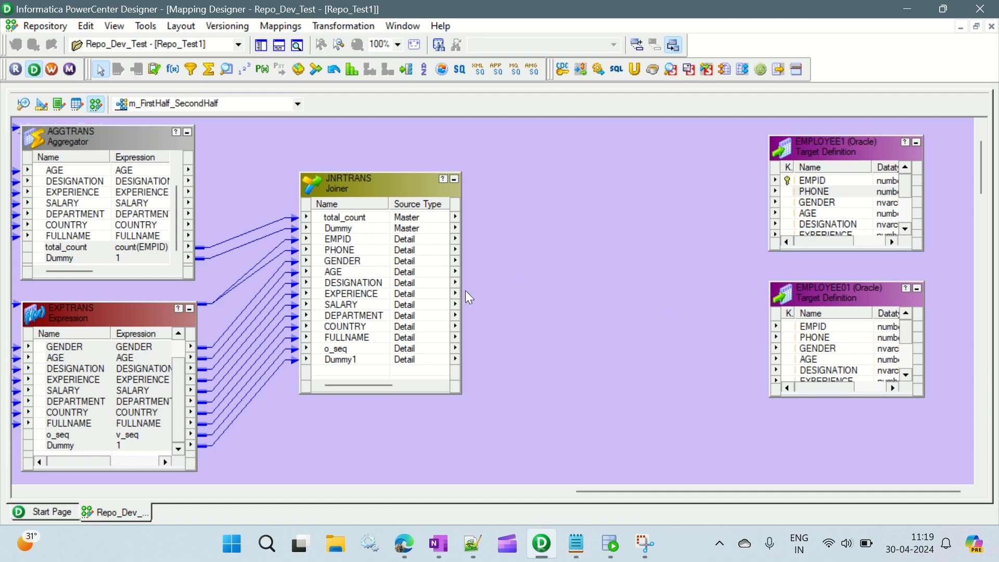
Step: Add a Router between the Joiner and the targets, and link the Joiner's total_count and EMPID through o_seq ports to it
click(408, 72)
drag(565, 168, 713, 441)
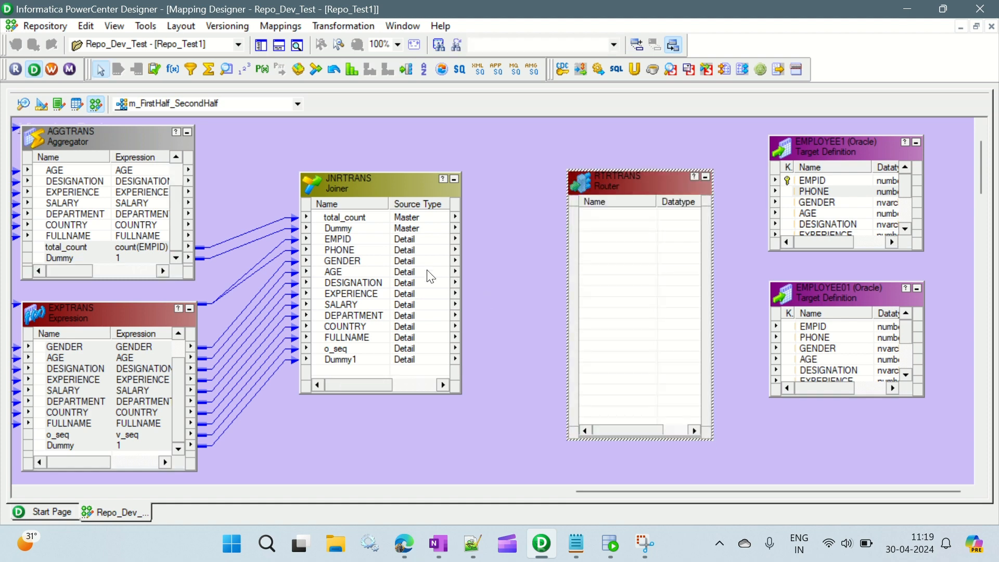
click(346, 241)
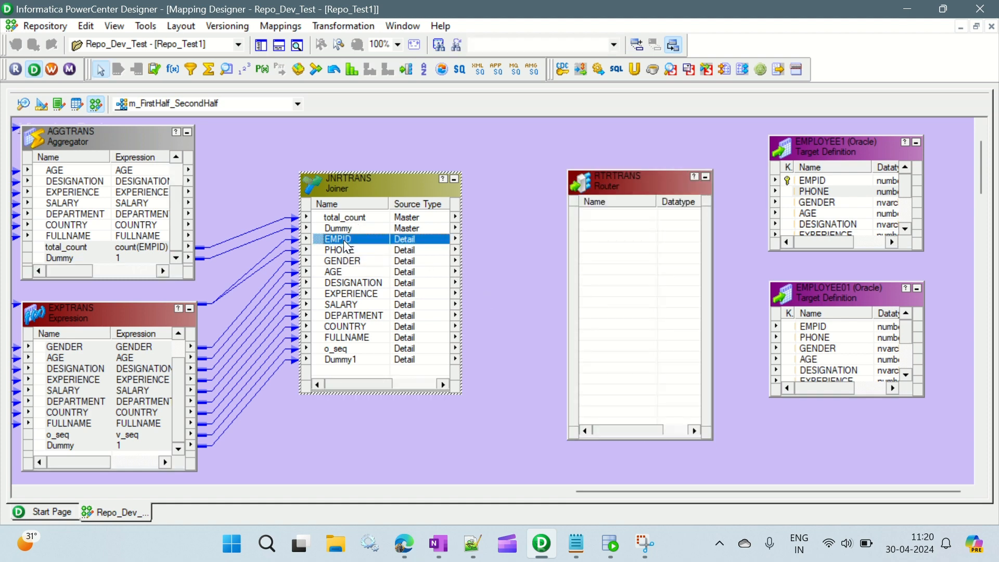
shift+click(344, 350)
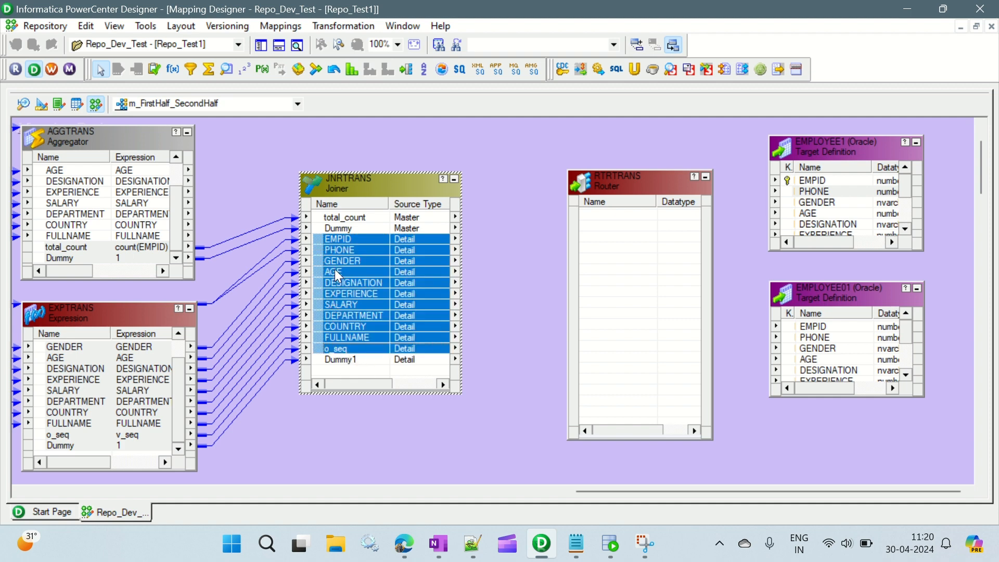
ctrl+click(346, 218)
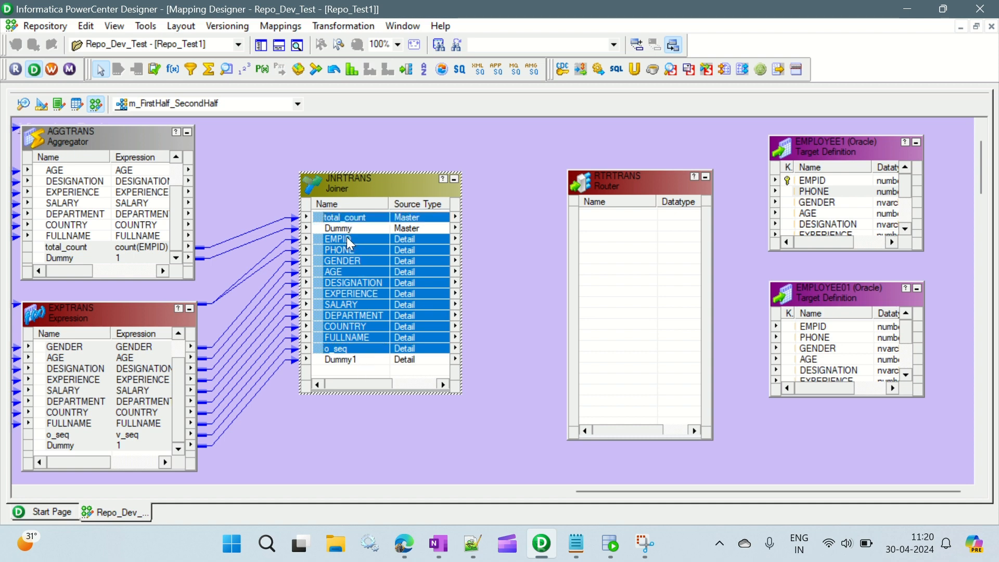
drag(347, 236, 603, 211)
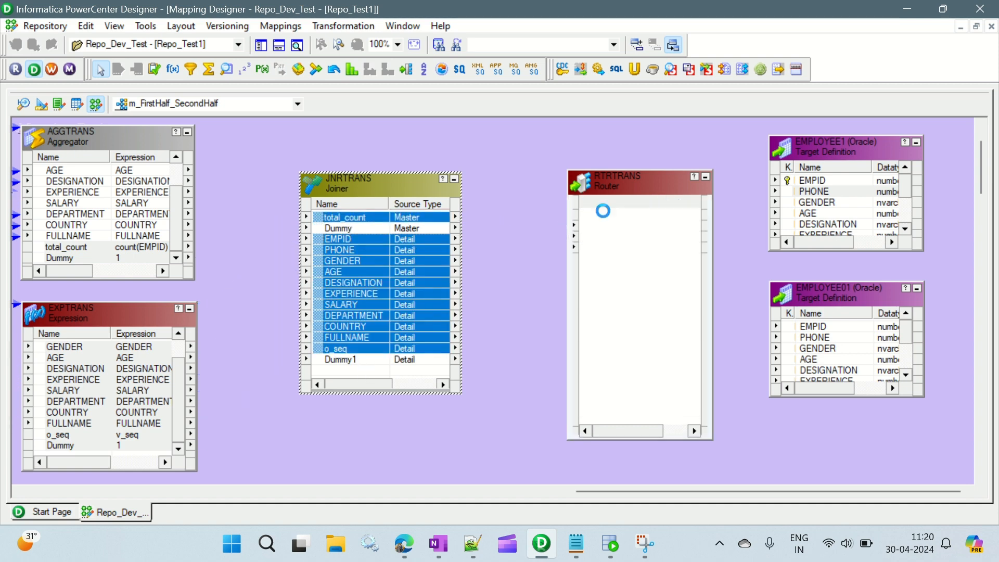
Step: Add two groups to the Router transformation and name them First_Half and Second_Half
click(637, 180)
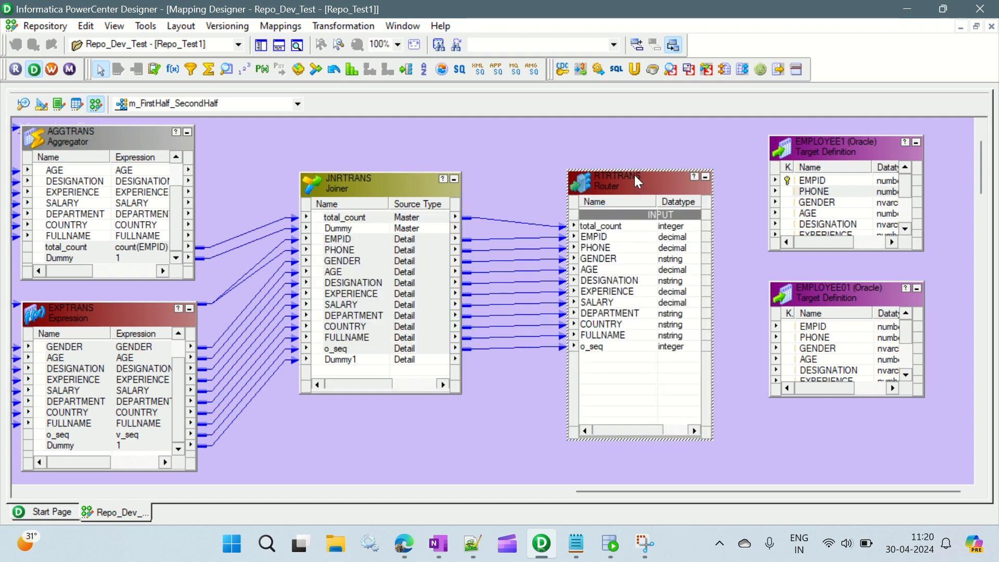
double_click(635, 175)
click(442, 99)
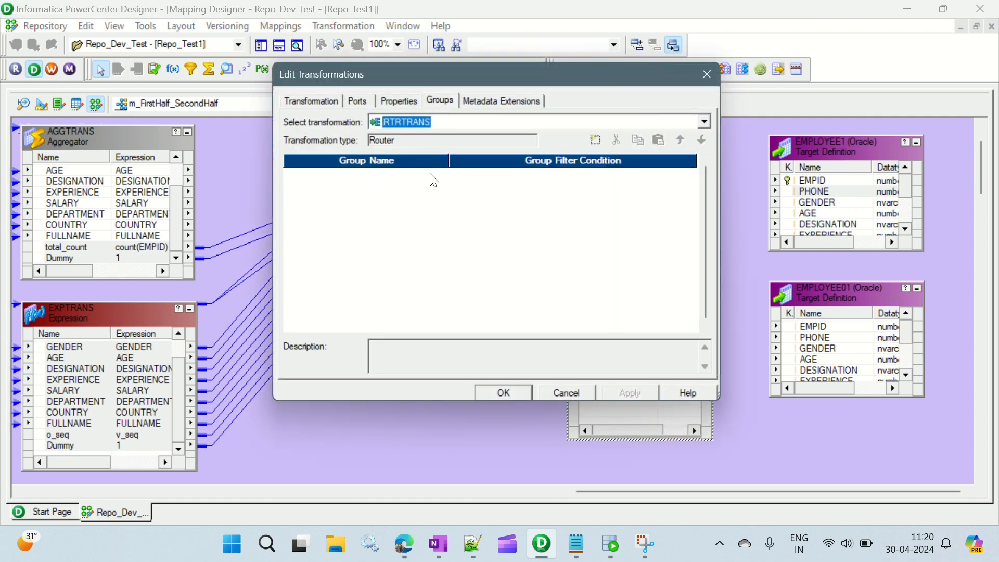
click(597, 146)
click(598, 146)
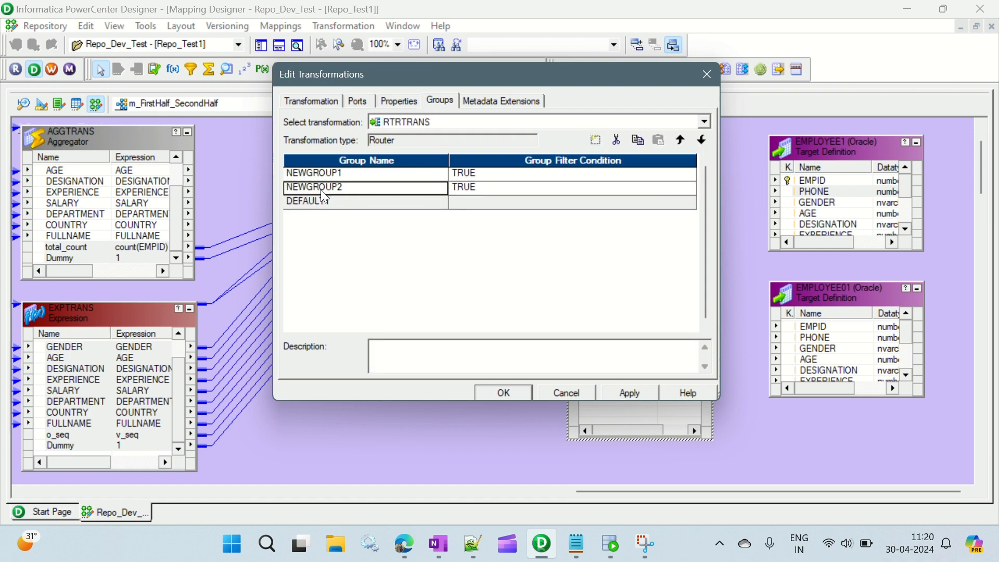
click(345, 175)
click(345, 174)
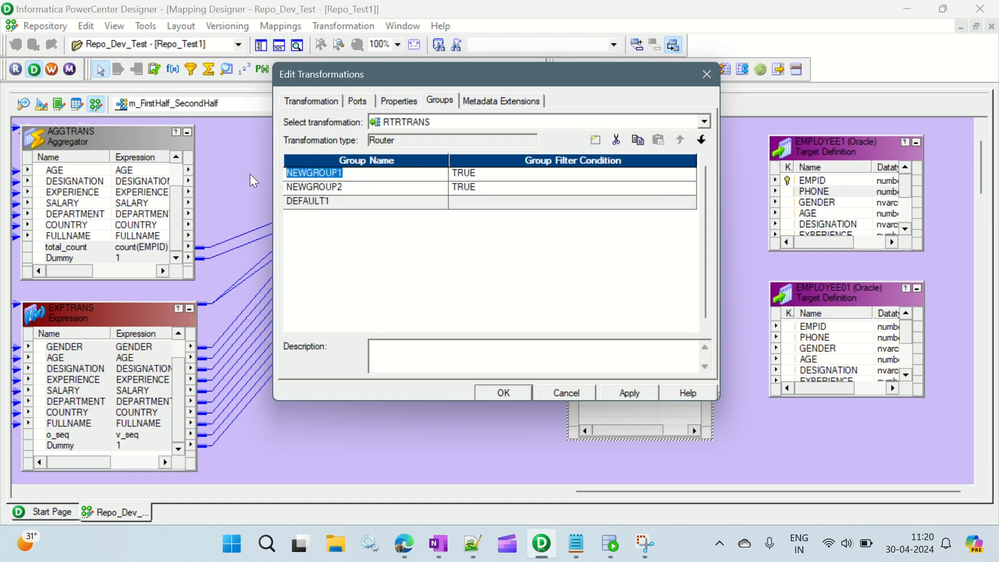
text(First_)
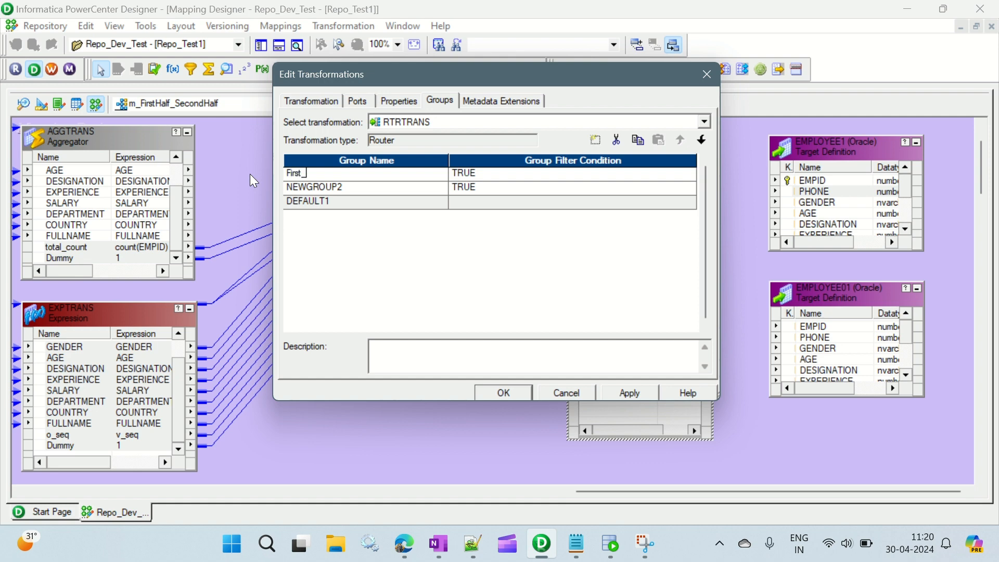
text(Half)
click(340, 188)
text(Se)
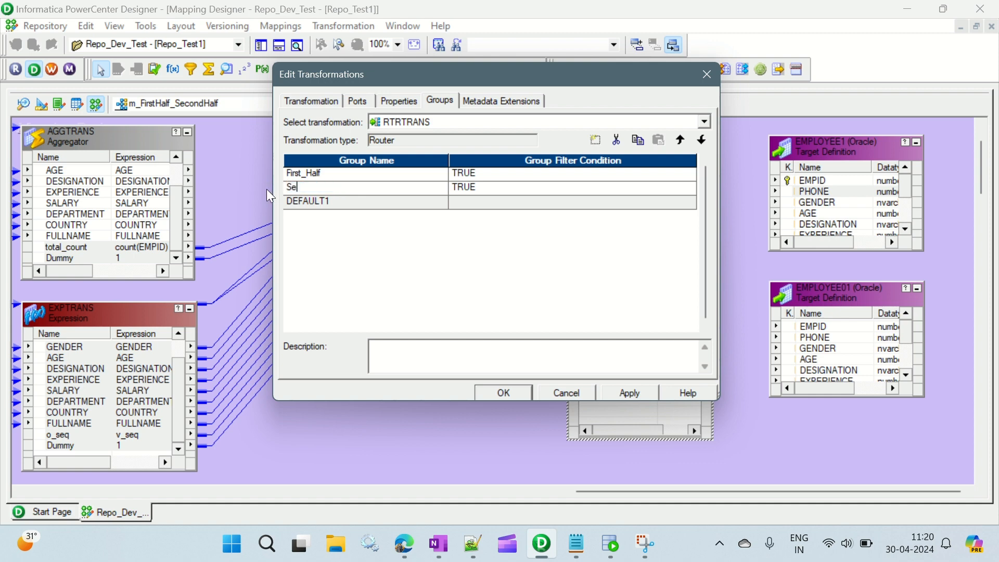
text(cond_Half)
Step: Open the First_Half group's filter condition for editing, clear its default expression and show the available ports
click(693, 173)
click(694, 170)
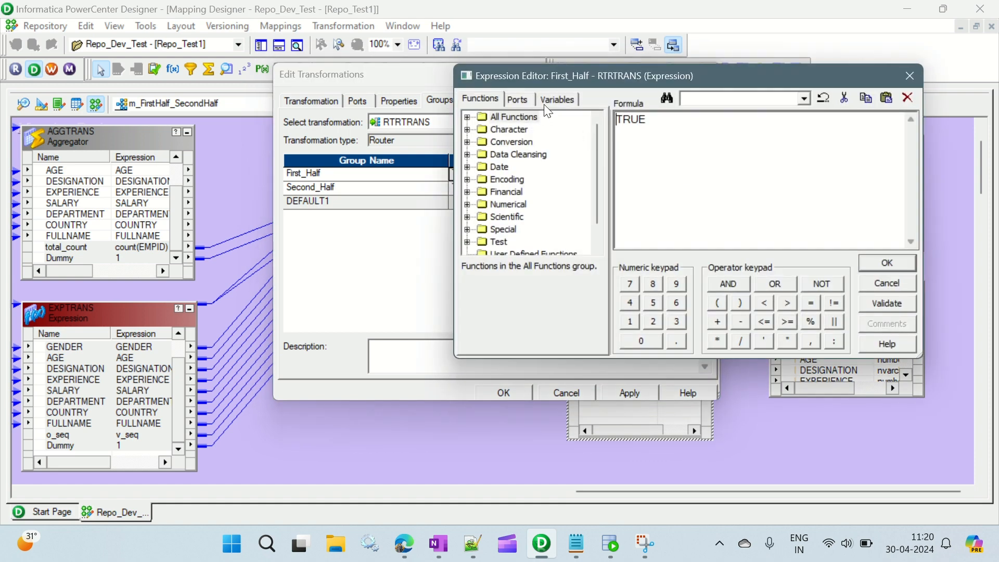
drag(717, 117, 616, 119)
key(Delete)
click(524, 100)
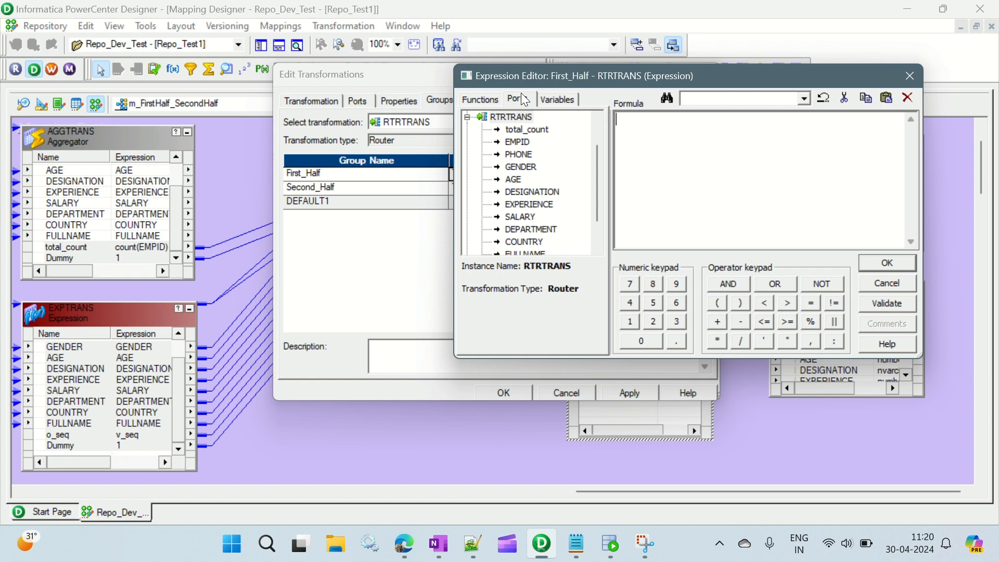
scroll(555, 182, down, 1)
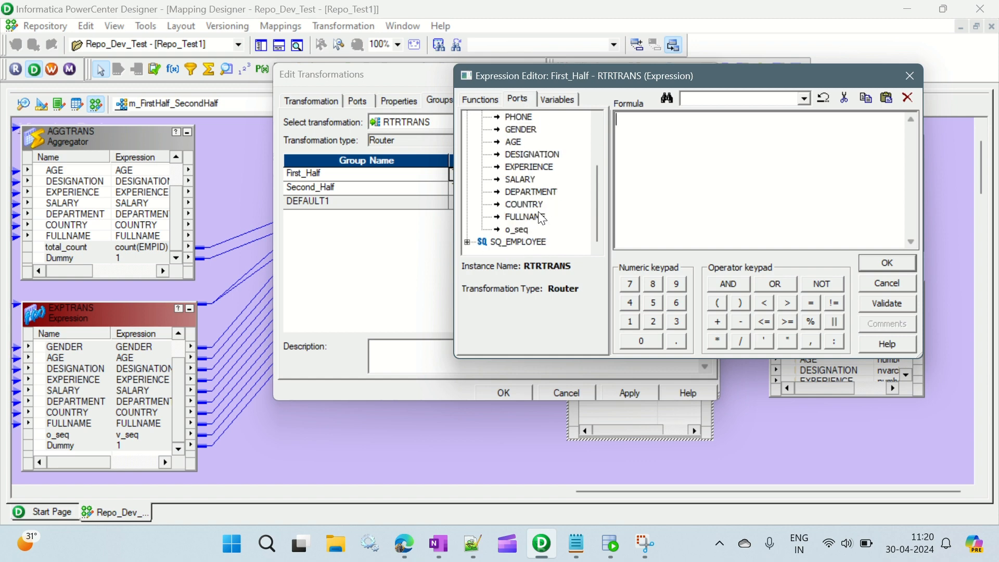
scroll(542, 217, up, 2)
scroll(536, 211, down, 2)
scroll(531, 178, up, 1)
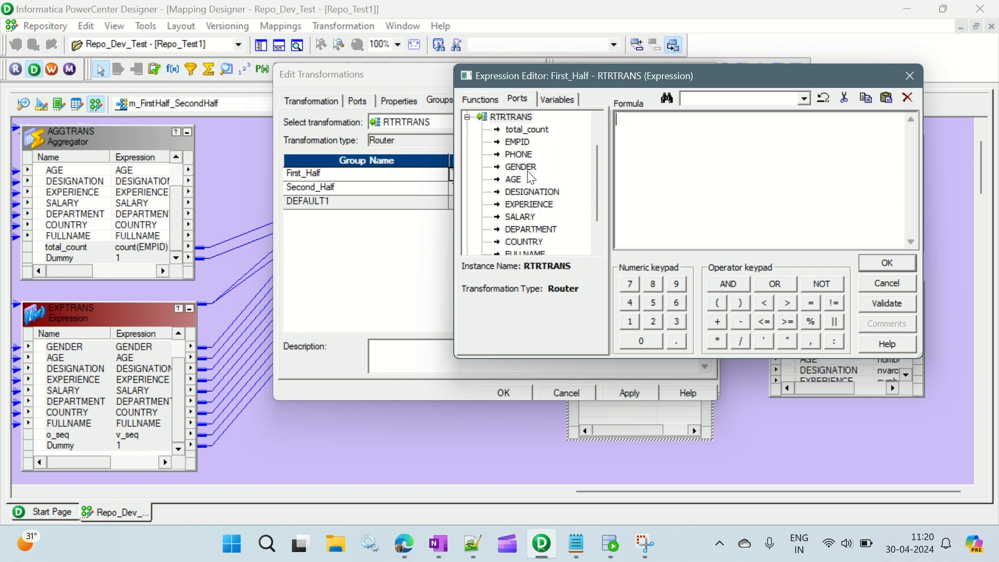
double_click(523, 130)
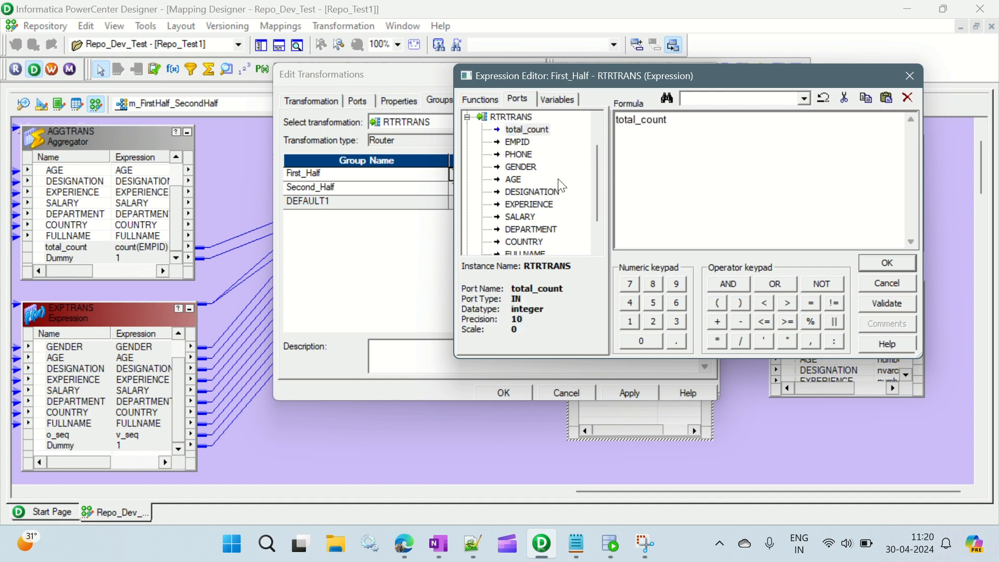
scroll(562, 186, down, 1)
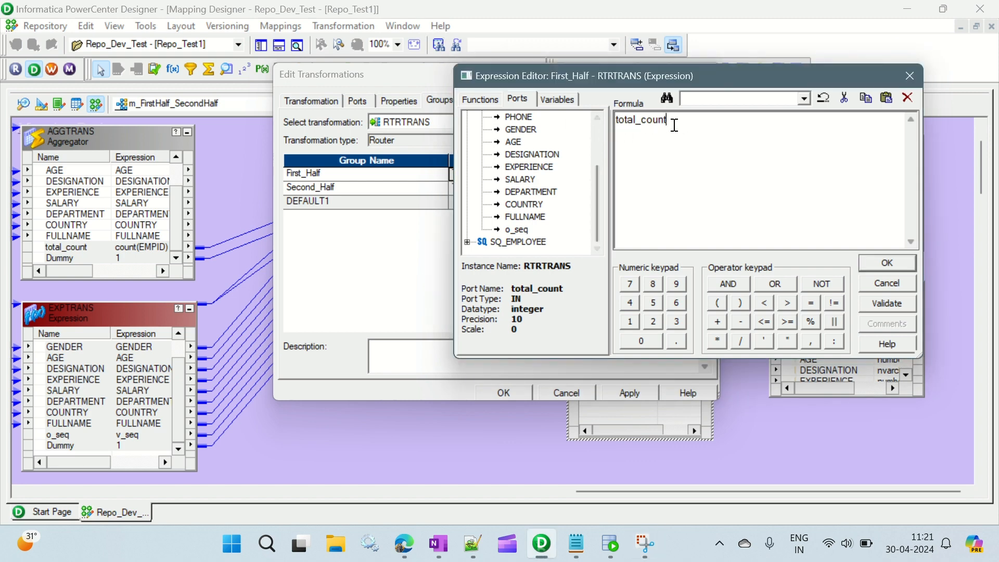
drag(675, 125, 609, 125)
key(Delete)
Step: Enter o_seq<=total_count/2 as the First_Half group's filter condition, using the Router's own ports
double_click(517, 230)
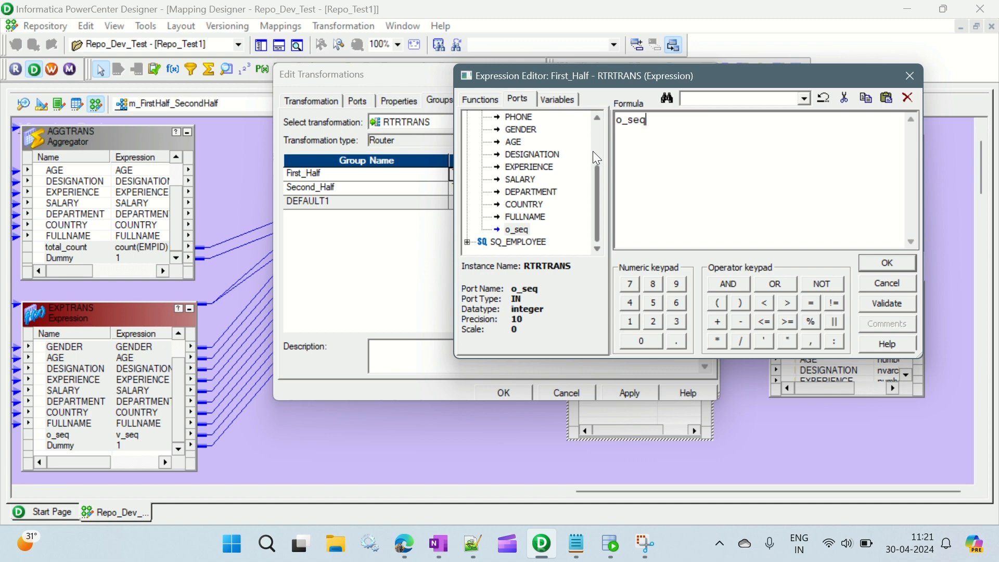
text(<=)
scroll(532, 210, up, 2)
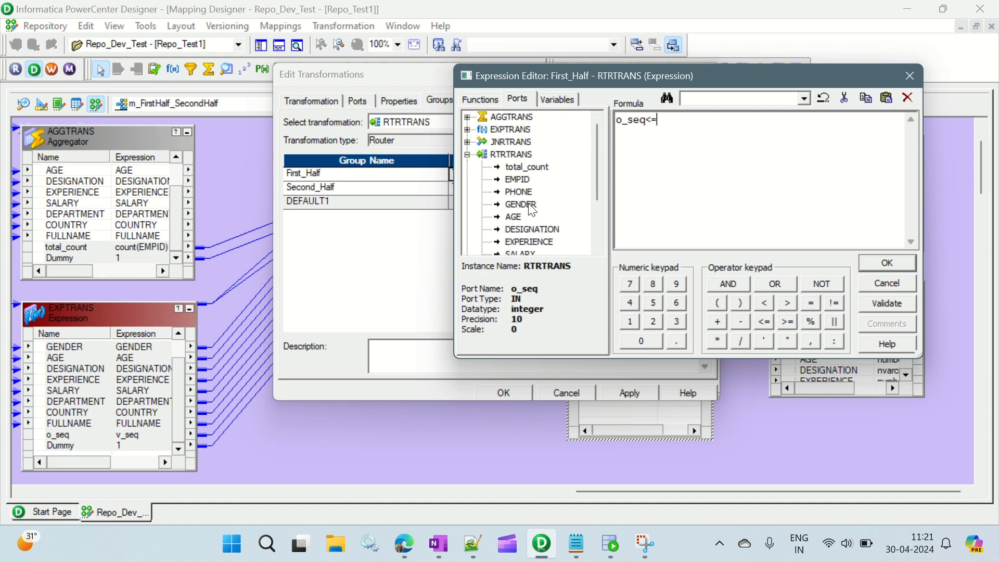
double_click(537, 167)
text(/2)
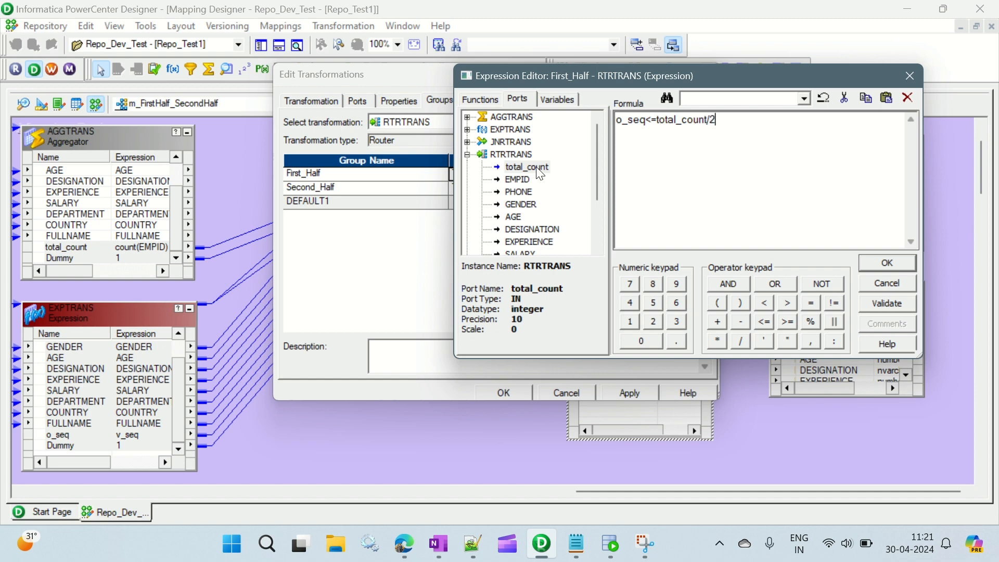
text())
Step: Enclose total_count/2 in parentheses in the First_Half condition, then validate and accept the expression
key(Left)
key(Left)
key(Left)
key(Left)
key(Left)
key(Left)
key(Left)
key(Left)
key(Left)
key(Left)
key(Left)
key(Left)
key(Left)
key(Left)
text(()
key(Right)
key(Right)
key(Right)
key(Right)
key(Right)
key(Right)
key(Right)
key(Right)
key(Right)
key(Right)
key(Right)
key(Right)
key(Right)
key(Right)
click(895, 302)
click(743, 254)
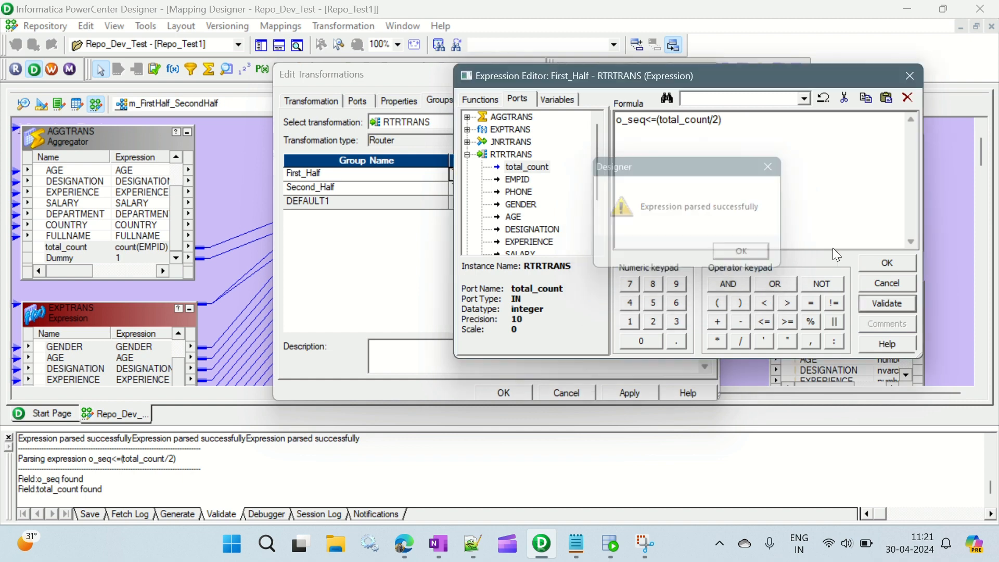
click(888, 263)
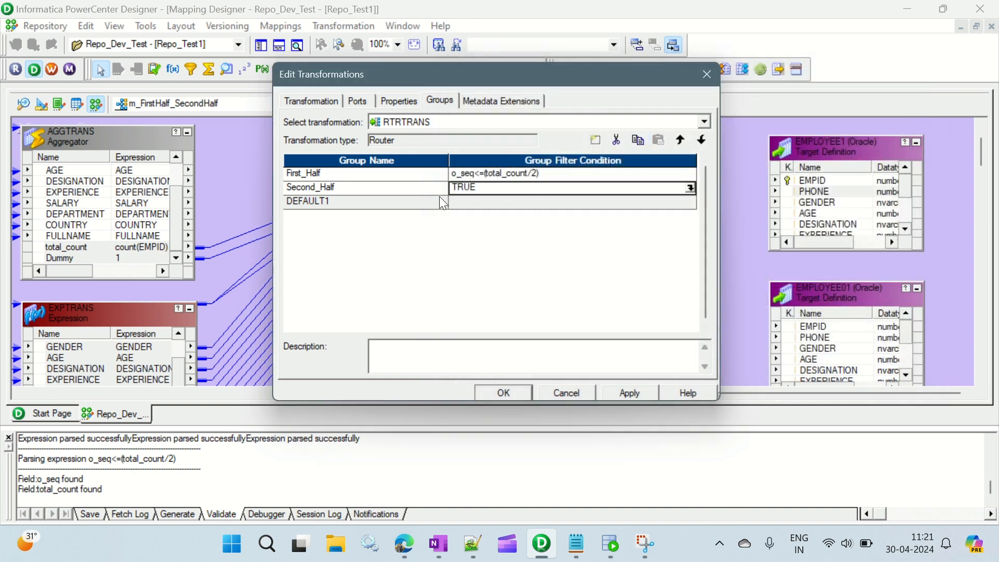
Step: Enter o_seq>total_count/2 as the Second_Half group's filter condition, replacing the default expression and using the Router's own ports
click(689, 187)
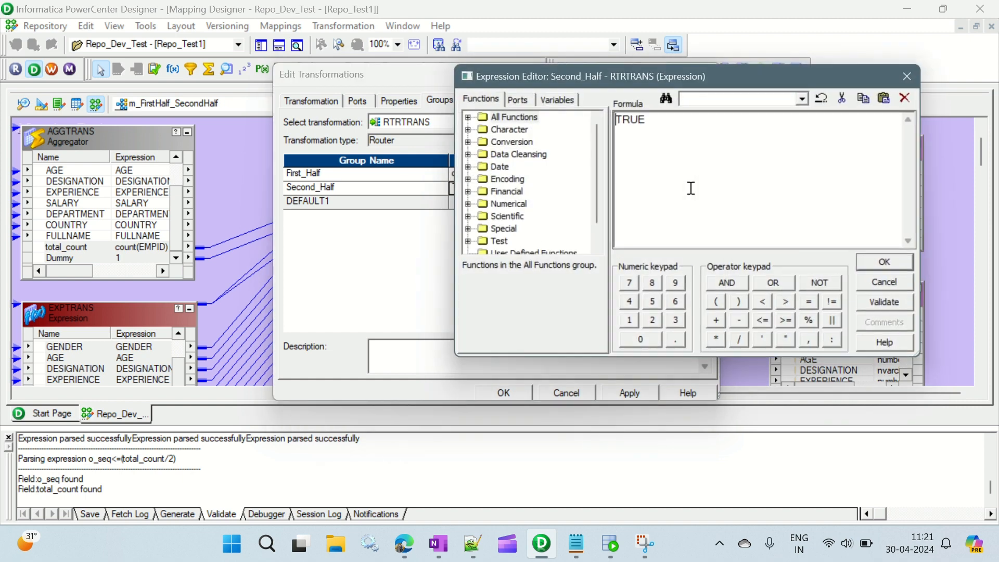
click(519, 99)
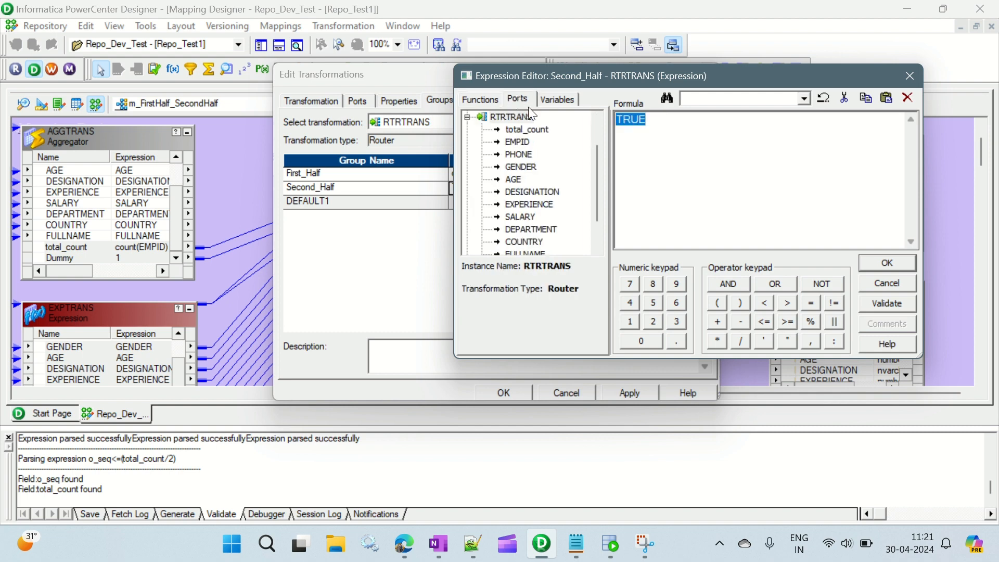
scroll(532, 229, down, 2)
double_click(525, 229)
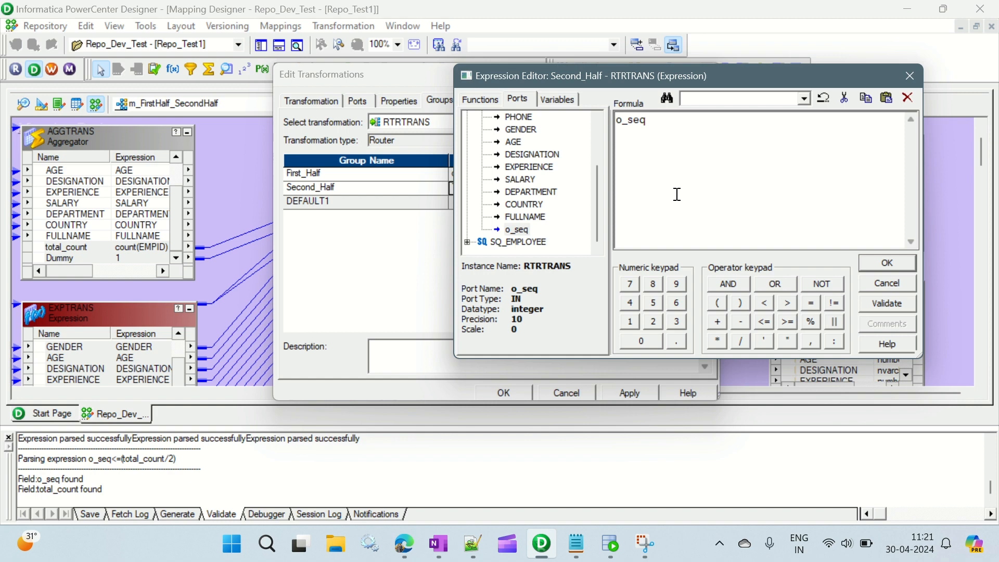
text(>)
scroll(521, 166, up, 2)
double_click(526, 166)
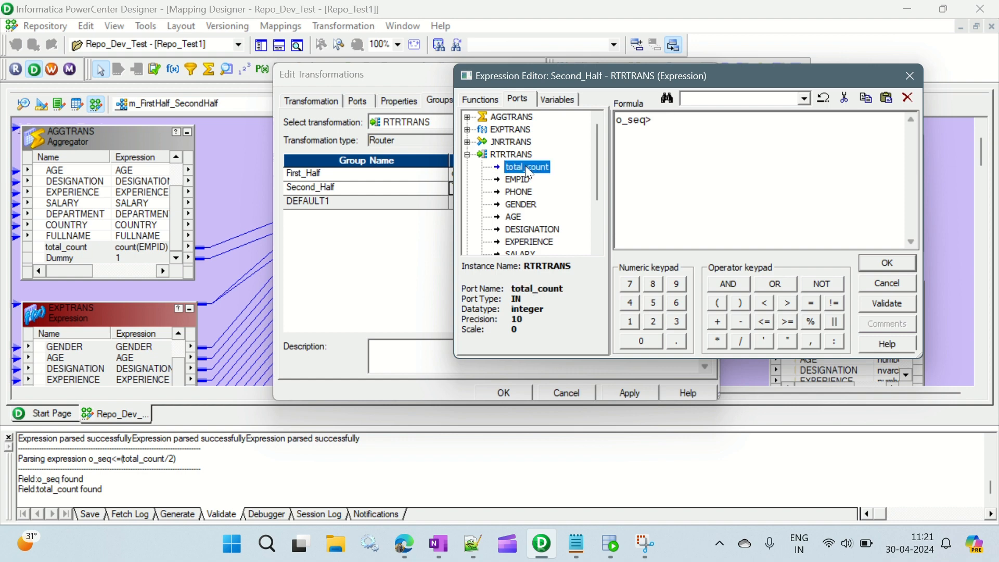
text(/2)
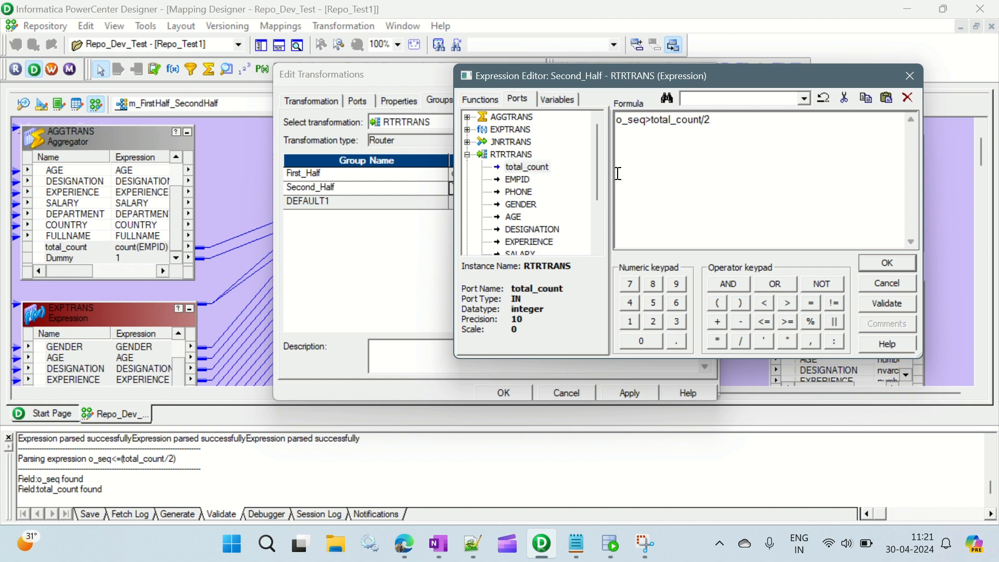
text())
Step: Enclose total_count/2 in parentheses in the Second_Half condition, then validate and accept the expression
key(Left)
key(Left)
key(Left)
key(Left)
key(Left)
key(Left)
key(Left)
key(Left)
key(Left)
text(()
click(886, 302)
click(757, 250)
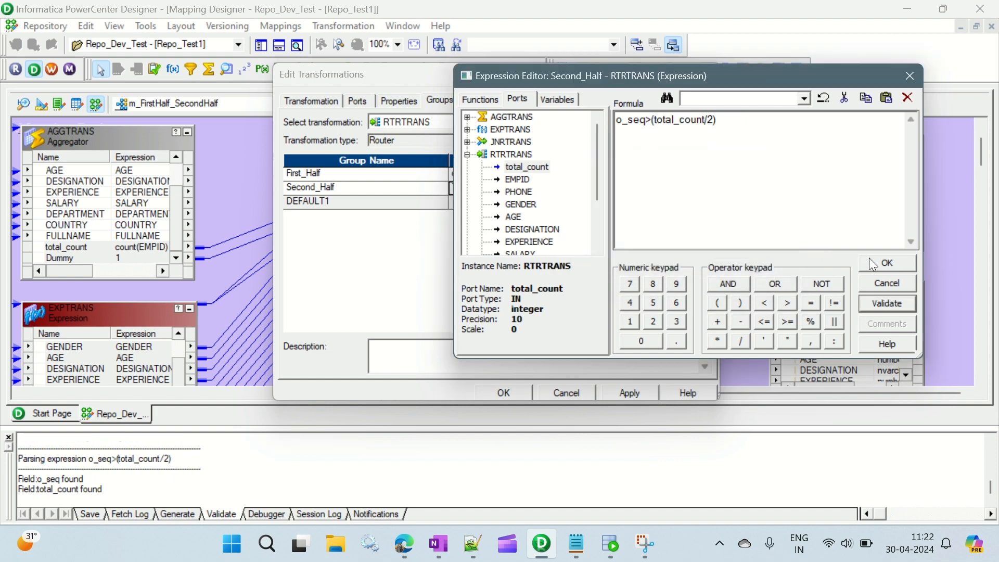
click(873, 264)
Step: Apply and accept the Router transformation's changes, then save the mapping
click(620, 393)
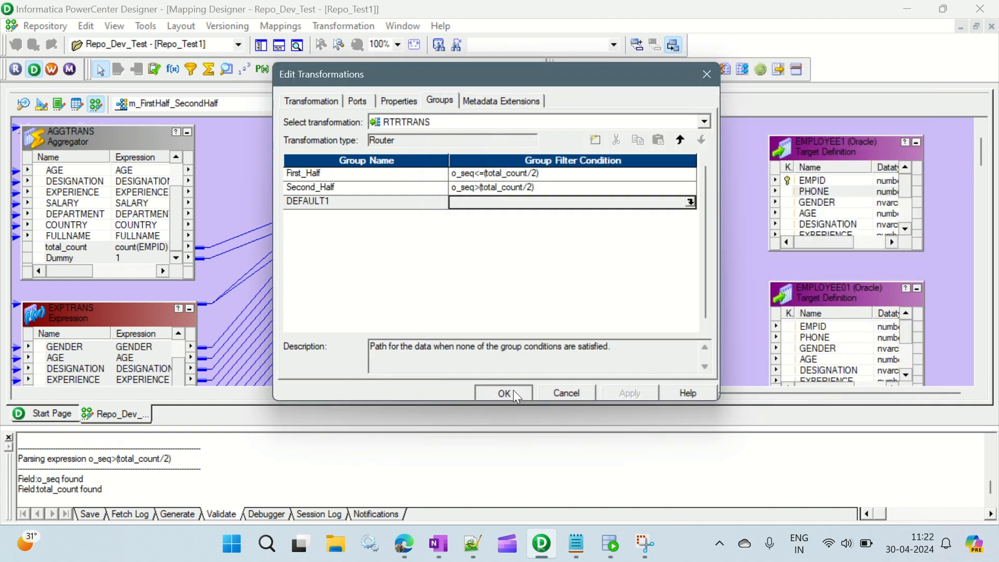
click(513, 391)
key(ctrl+s)
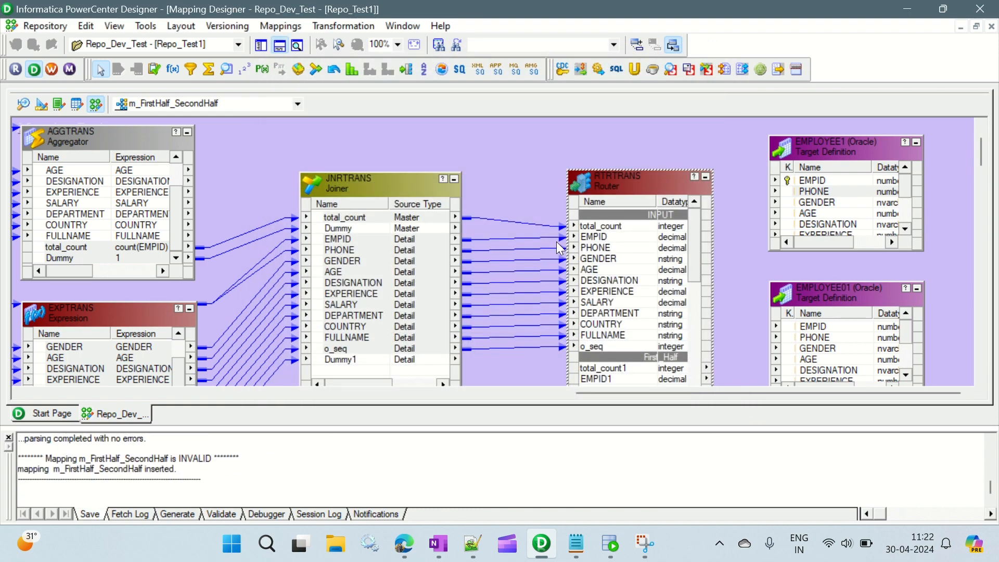
Step: Switch to Notepad and add the line "1st half --> o_seq<=(totalcount/2)" below the Tgt1 and Tgt2 notes
click(576, 545)
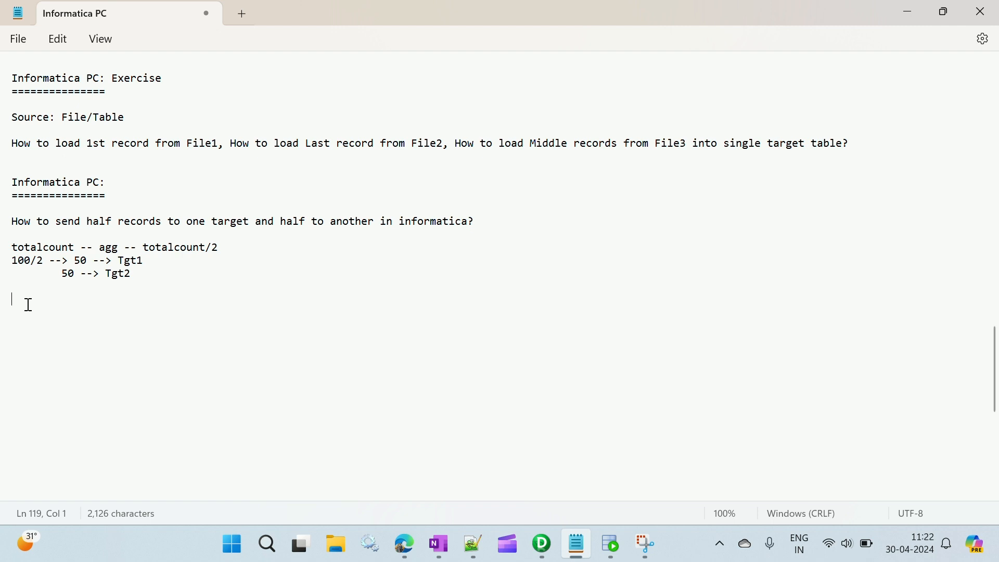
text(eq<=)
text(totalcount/2))
key(Left)
key(Left)
key(Left)
key(Left)
key(Left)
key(Left)
key(Left)
key(Left)
key(Left)
key(Left)
key(Left)
key(Left)
key(Left)
text((1st half)
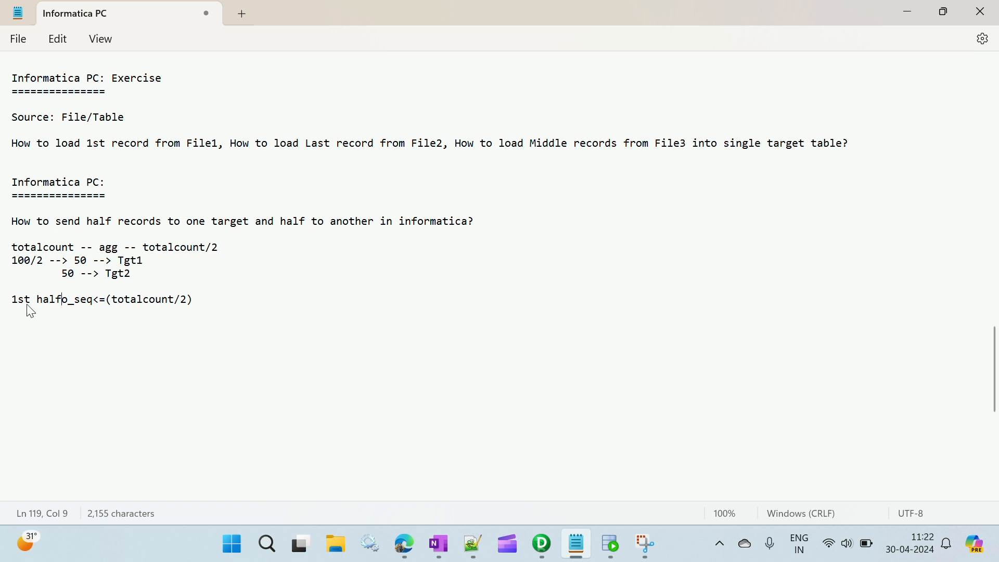
text(  -->)
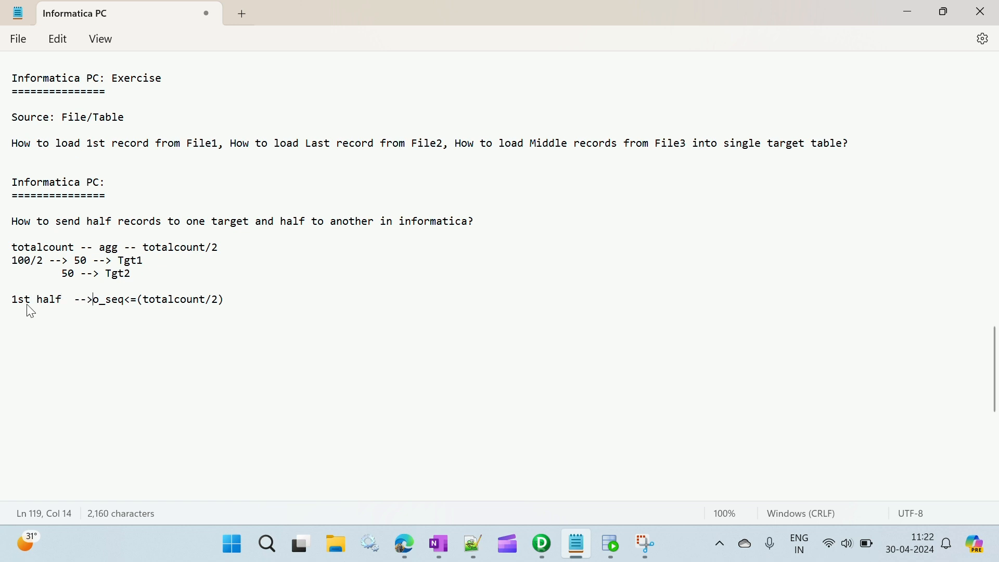
Step: Add the line "2nd Half --> o_seq>(totalcount/2)" below the first-half condition
key(Down)
text(2nd Hal)
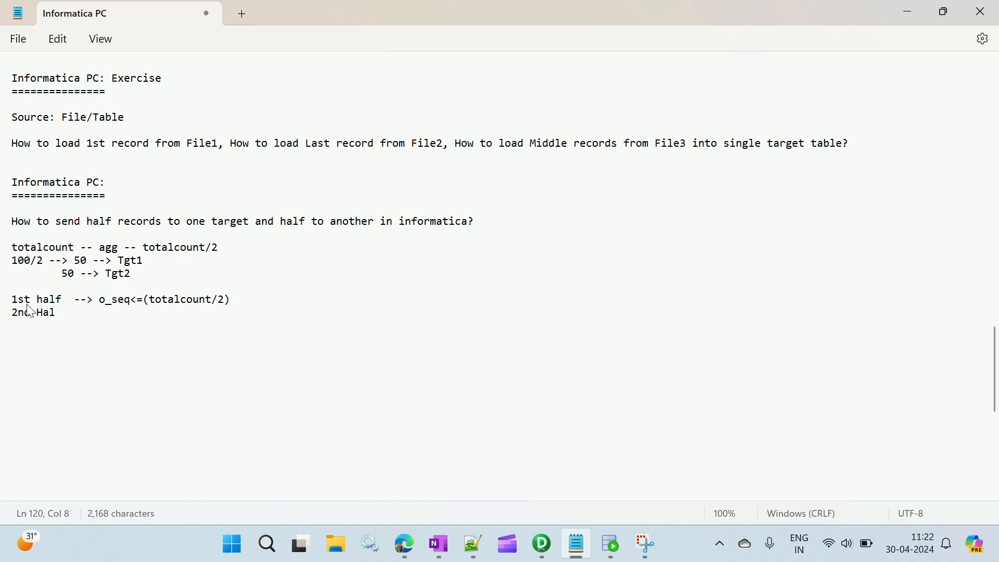
text(f  --> o_seqq)
key(BackSpace)
text(>)
text(())
text(totalcount/)
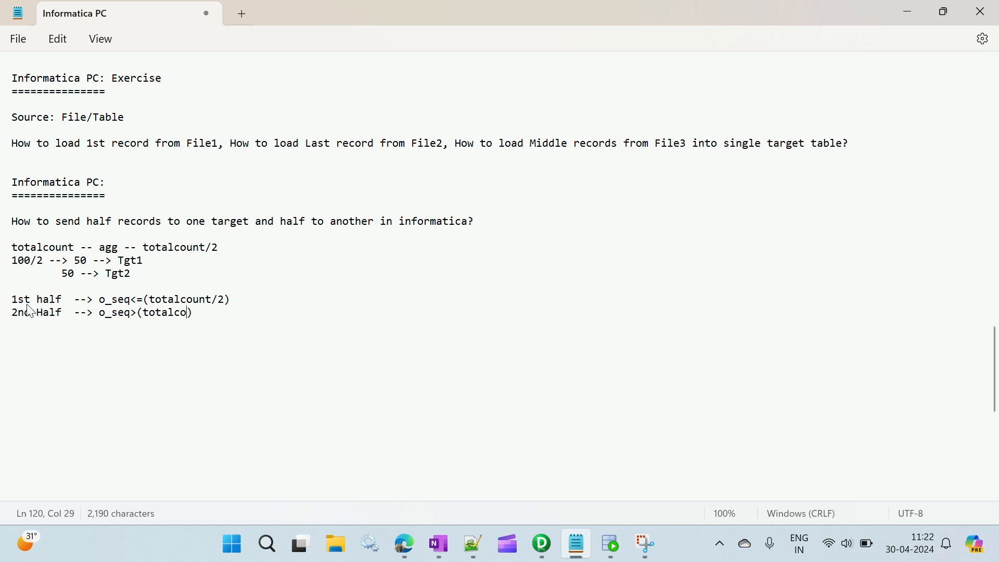
text(2)
Step: Change the example total count to 70 and append "--- 70/2 -- 35" to the first-half line
key(Up)
key(End)
text(---)
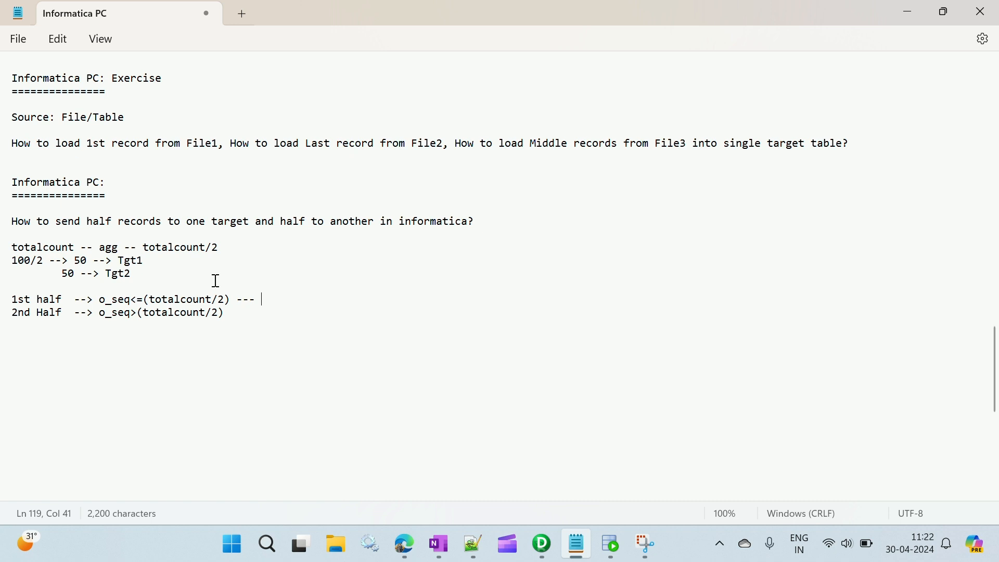
double_click(23, 261)
text(70)
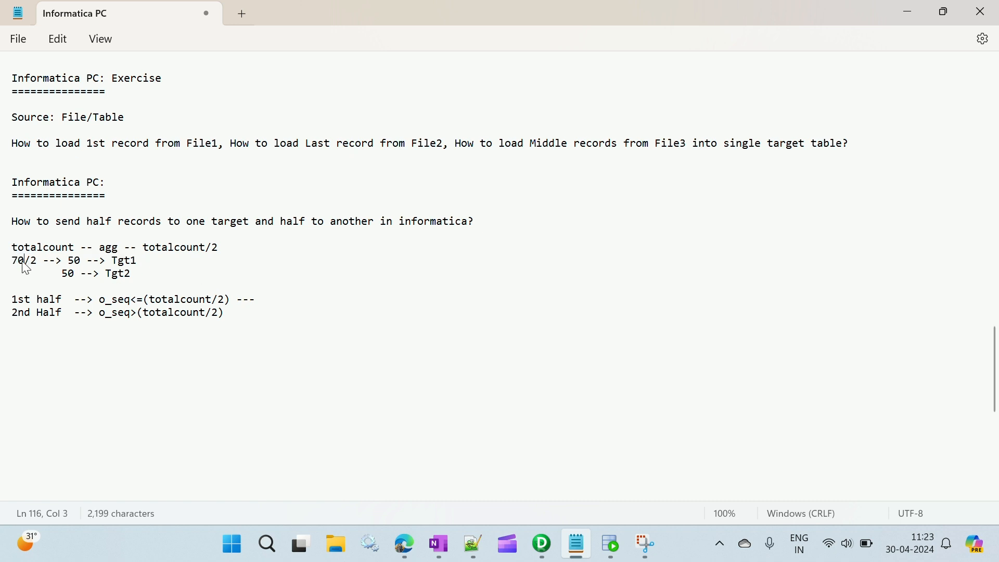
click(270, 301)
text(70/2)
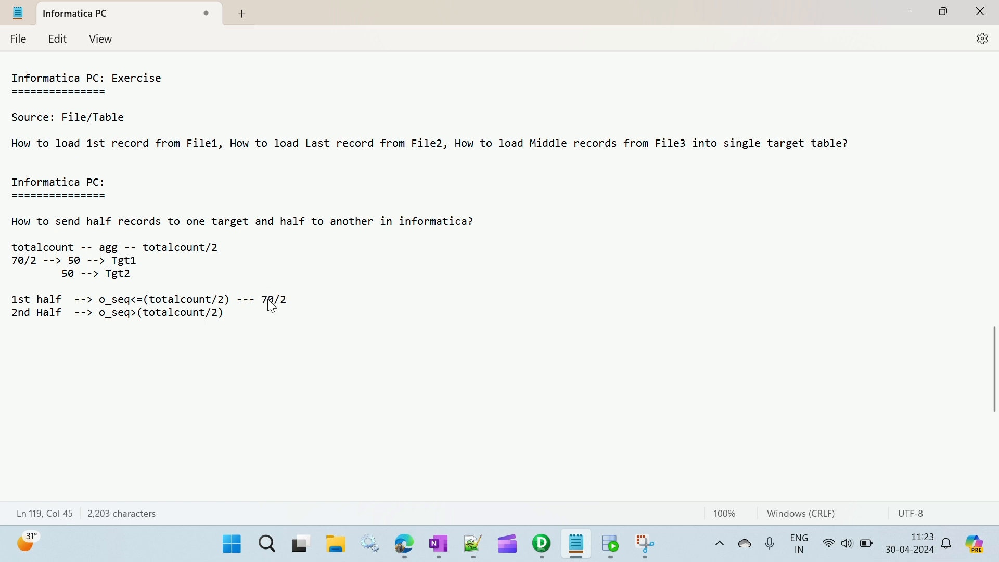
key(Right)
key(Left)
text(--)
text(35)
drag(145, 301, 230, 302)
drag(306, 300, 325, 301)
drag(131, 301, 102, 308)
click(307, 301)
key(Home)
key(Down)
text(--)
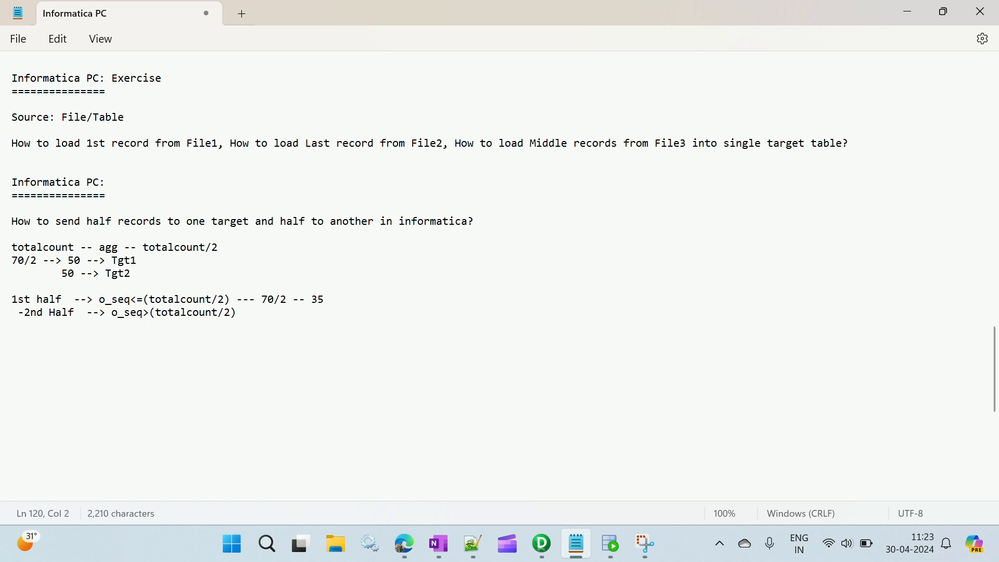
key(BackSpace)
key(BackSpace)
key(BackSpace)
key(BackSpace)
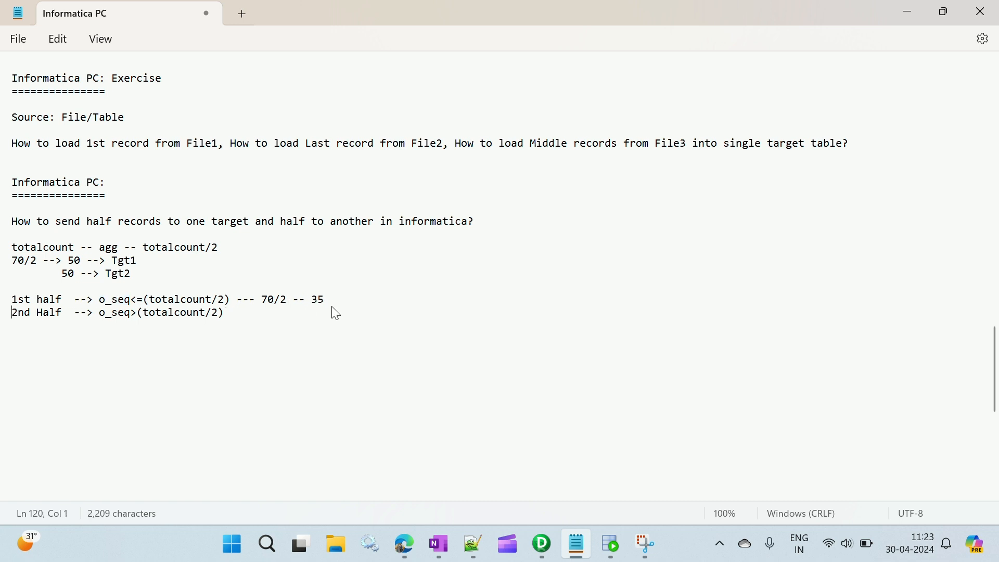
Step: Append the example comparison "-- 1<=35 true" to the end of the first-half line
key(Return)
key(Left)
text(--)
text( 1<=35 true)
Step: Change the first-half example comparison to 36<=35 and its outcome to False
double_click(354, 301)
text(2)
key(BackSpace)
key(BackSpace)
text(35)
key(BackSpace)
text(6)
key(shift+Right)
key(shift+Right)
key(shift+Right)
key(shift+Right)
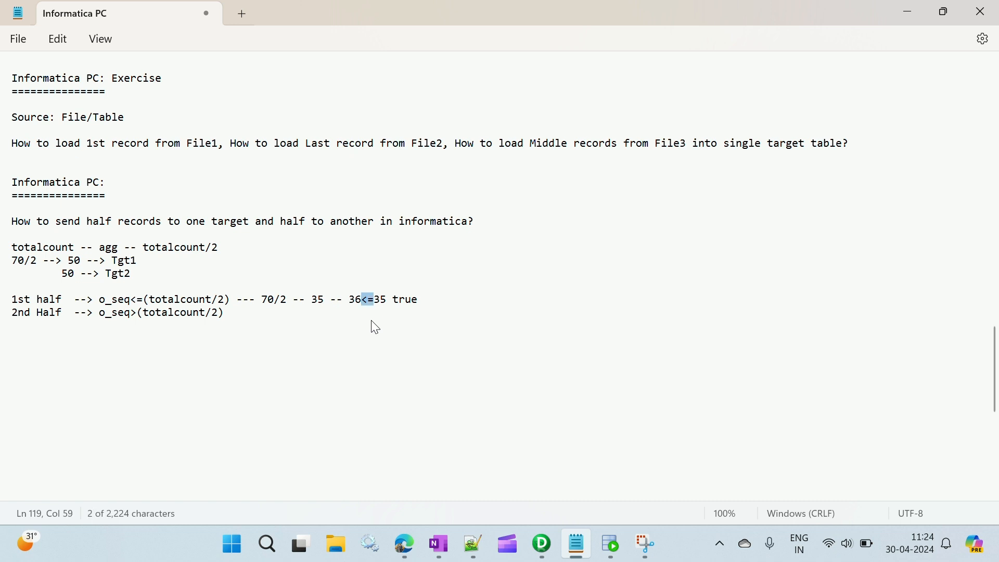
key(Right)
key(shift+Right)
key(shift+Right)
key(shift+Right)
key(shift+Right)
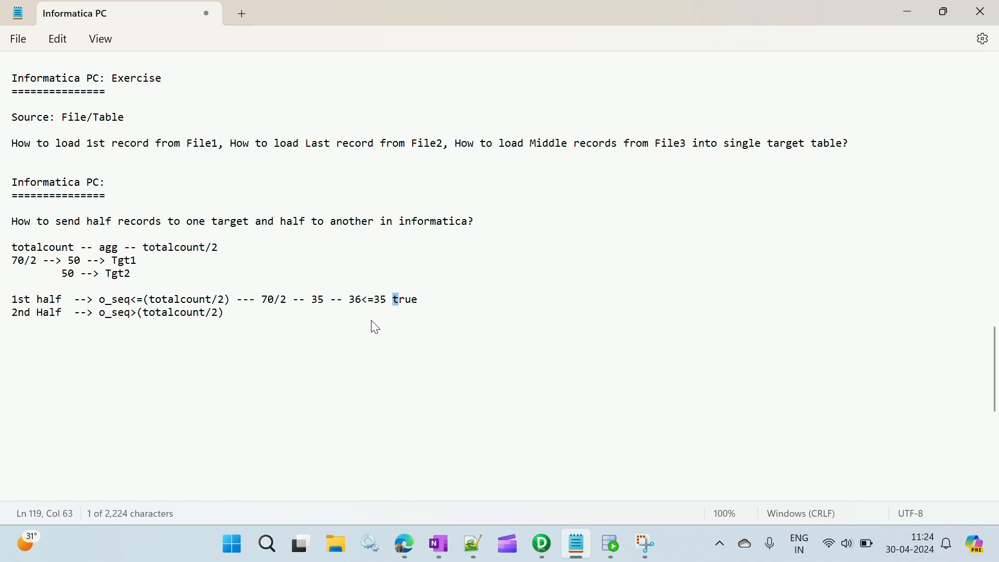
text(False)
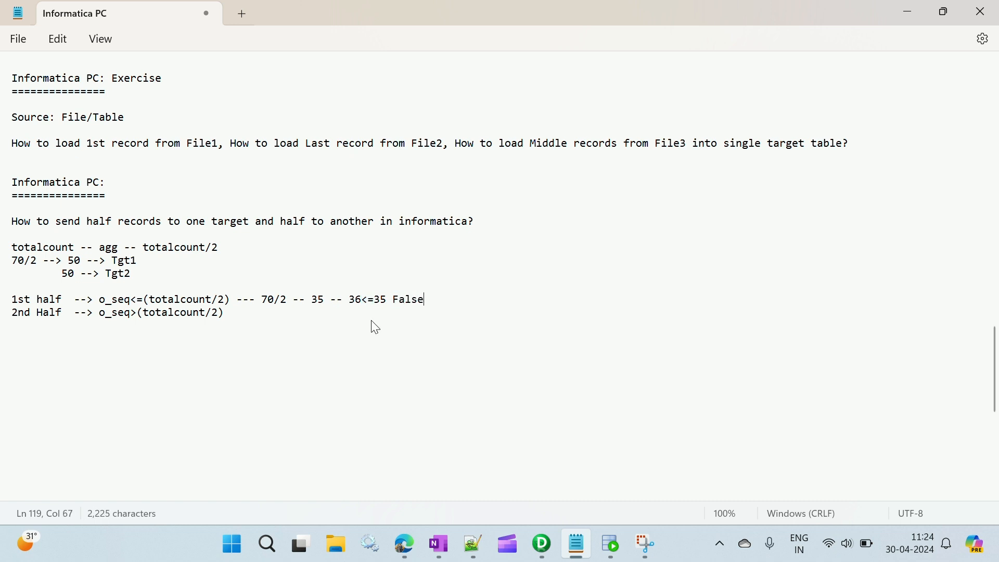
Step: Append the worked example "--- 70/2 -- 35 -- 35>35 False" to the second-half line
key(Down)
key(Down)
key(Up)
text(--- 70/2 -- 35 --)
text(35>)
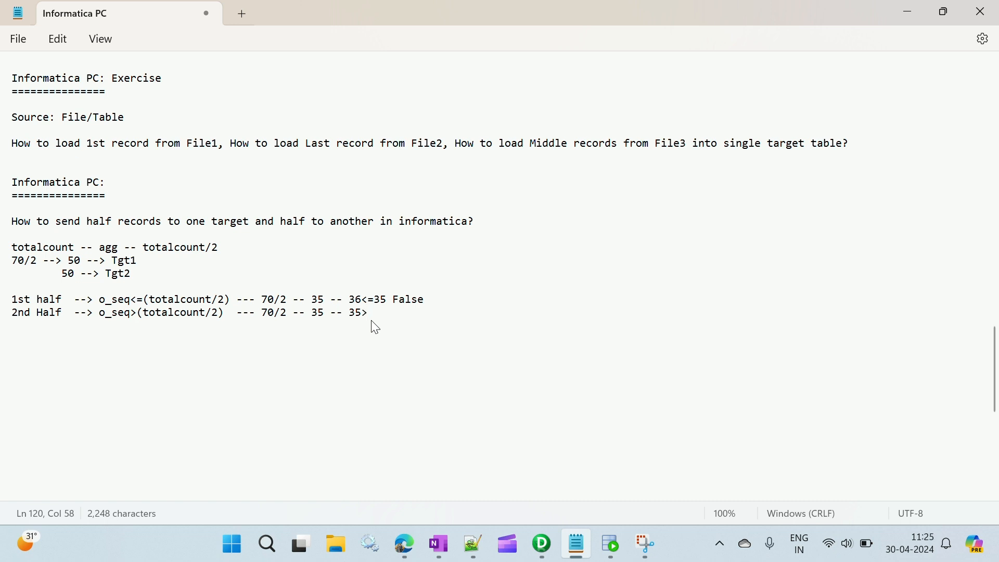
text(35  False)
Step: Set the compared sequence number to 37 in the second-half example and to 35 in the first-half example
click(365, 299)
click(365, 314)
key(BackSpace)
text(7)
key(Up)
key(BackSpace)
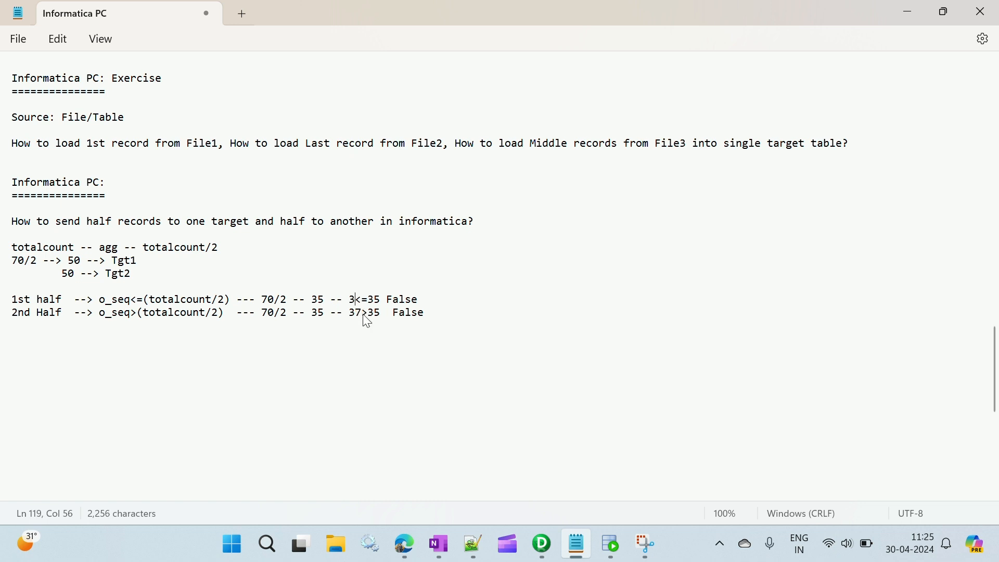
text(5)
Step: Change the second-half example comparison to 36>35 and its outcome to true
key(Down)
key(BackSpace)
text(6)
drag(395, 313, 429, 313)
text(true)
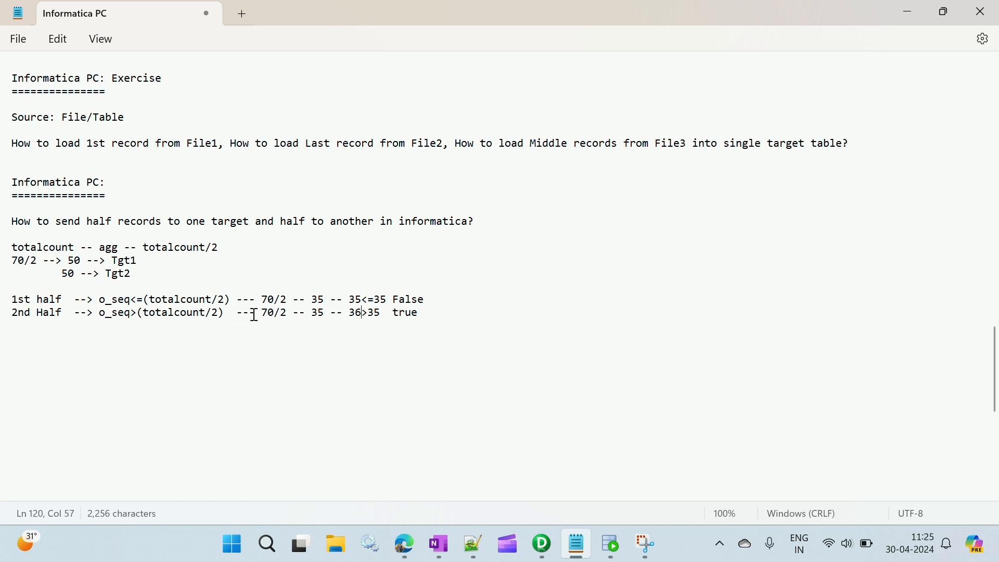
Step: Replace the compared sequence number in the second-half example with 70, copied from the same line
drag(262, 314, 273, 314)
key(ctrl+c)
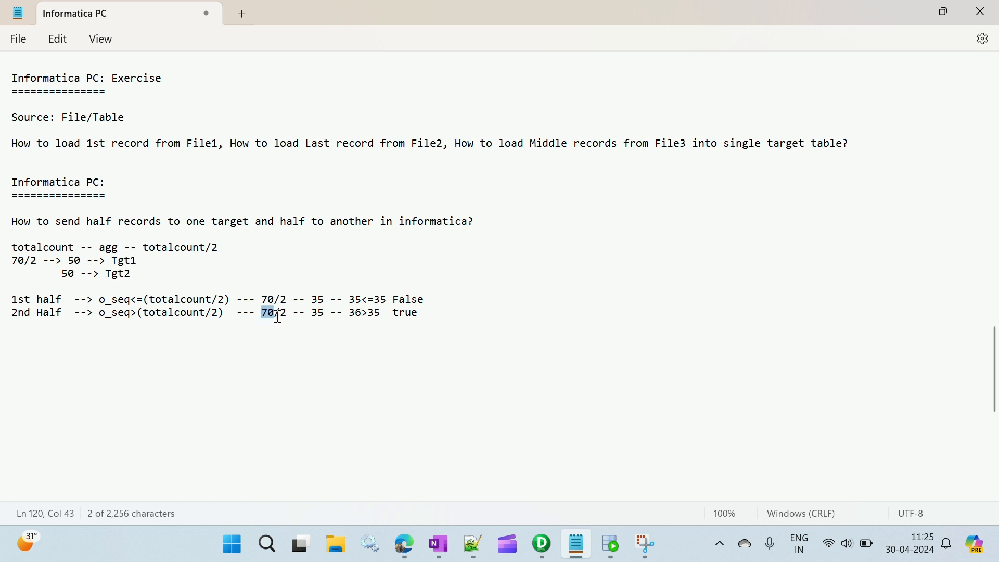
double_click(353, 314)
key(ctrl+v)
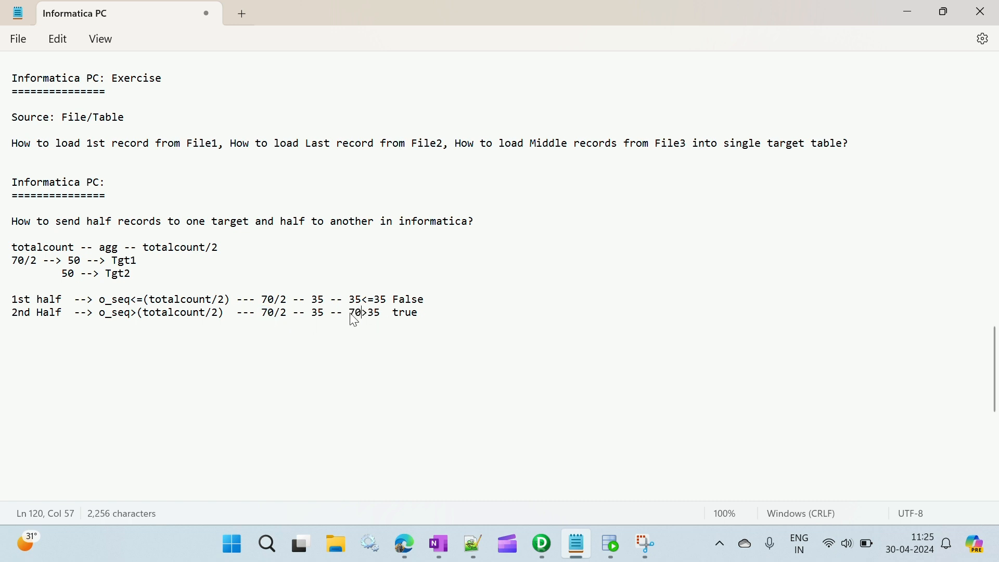
Step: Append "- Tgt1" to the first-half line and "- Tgt2" to the second-half line
click(439, 310)
click(447, 300)
text(- Tgt)
text(1)
key(Down)
text(- Tgt2)
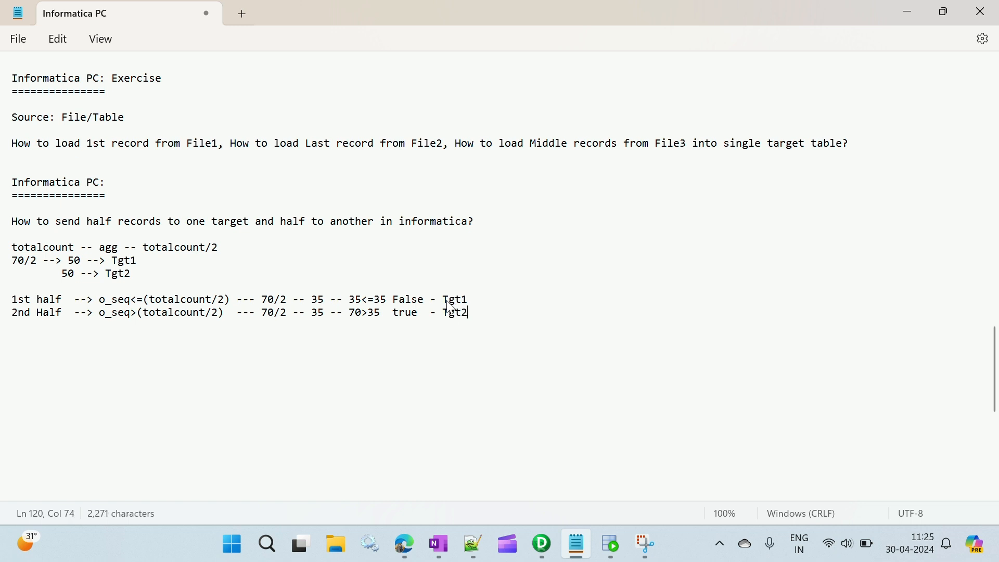
key(Down)
drag(343, 300, 470, 314)
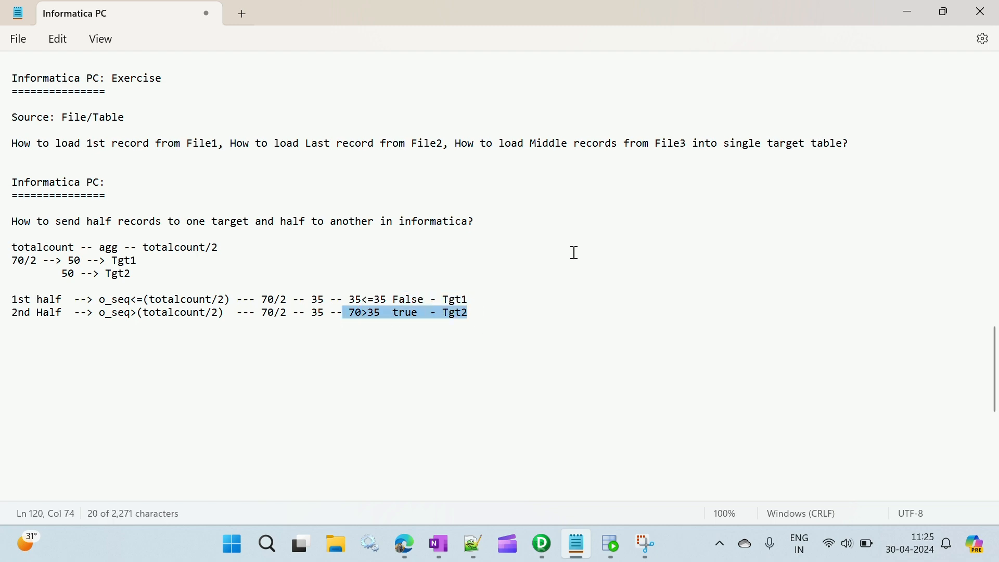
Step: Switch back to PowerCenter Designer, hide the output window and link First_Half ports EMPID1 through FULLNAME1 to the EMPLOYEE1 target
click(540, 545)
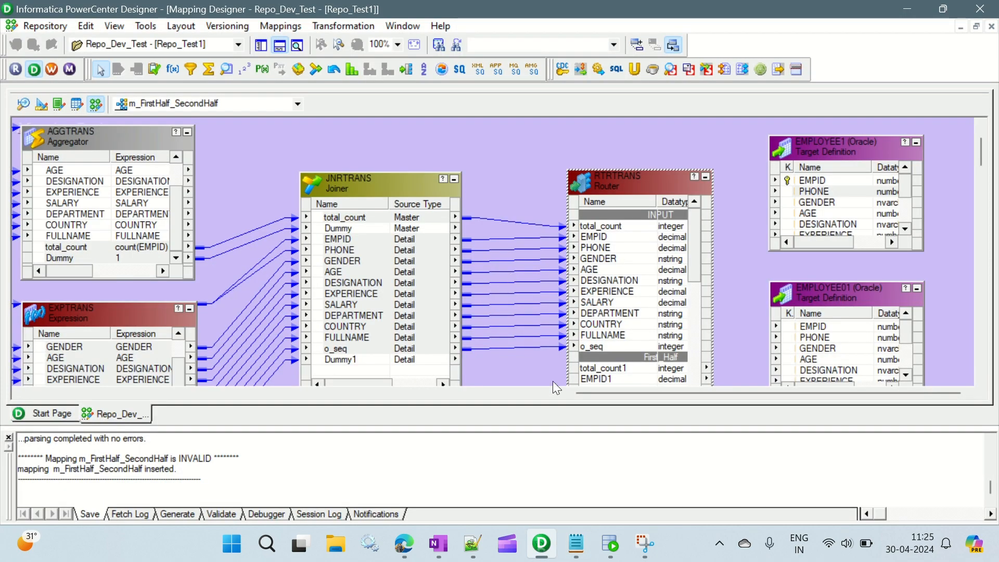
click(279, 47)
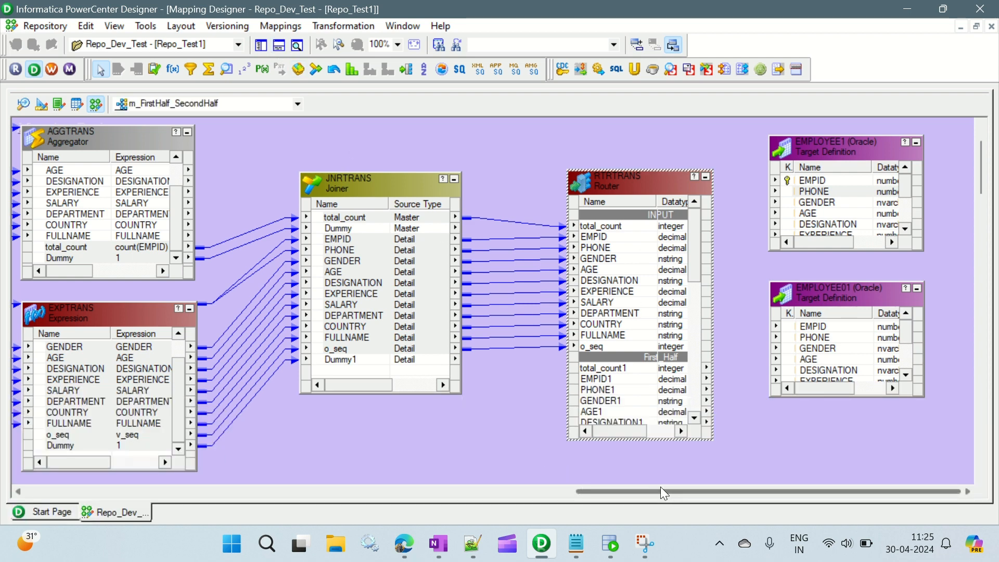
scroll(651, 238, down, 3)
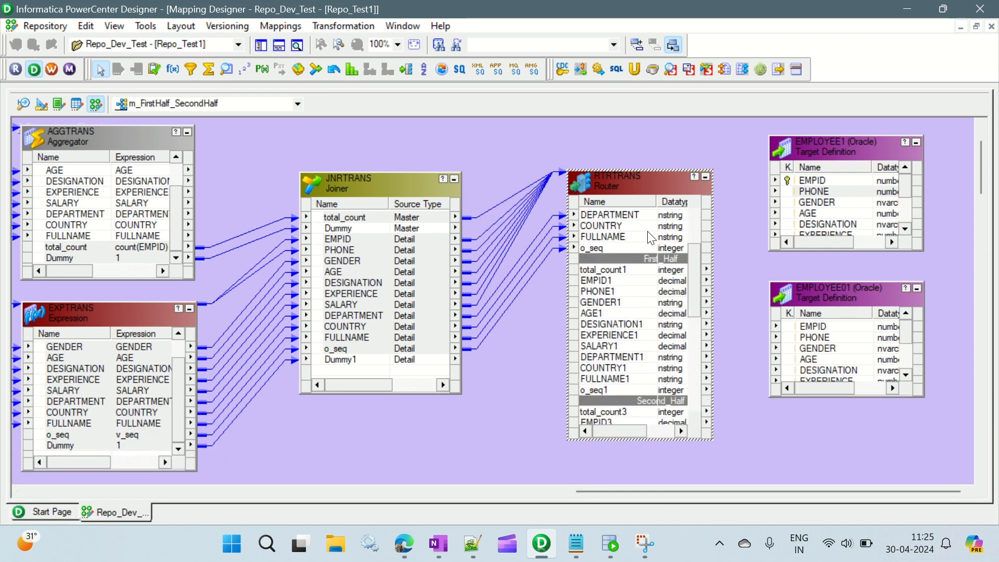
click(613, 279)
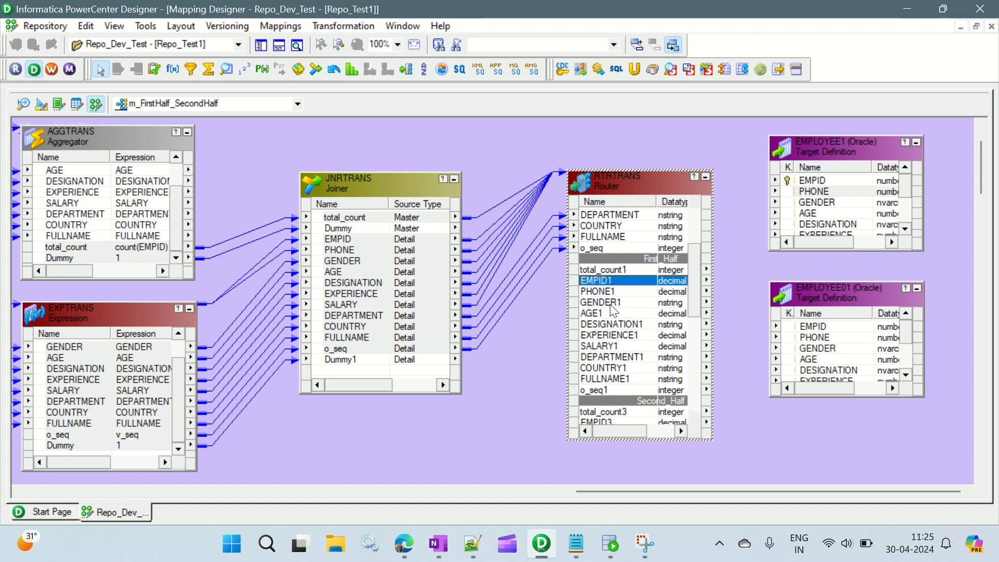
shift+click(607, 380)
scroll(624, 299, down, 1)
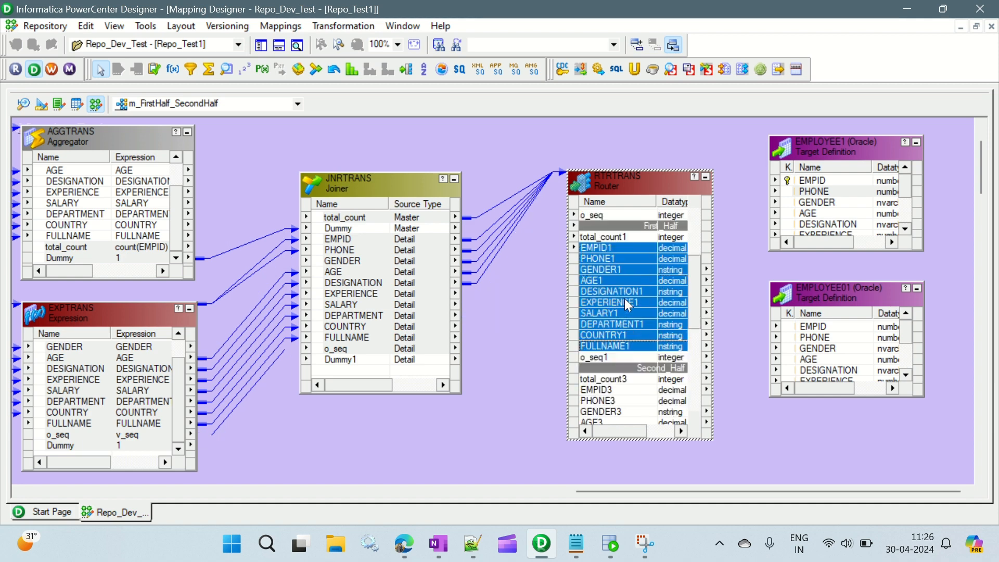
drag(657, 241, 840, 181)
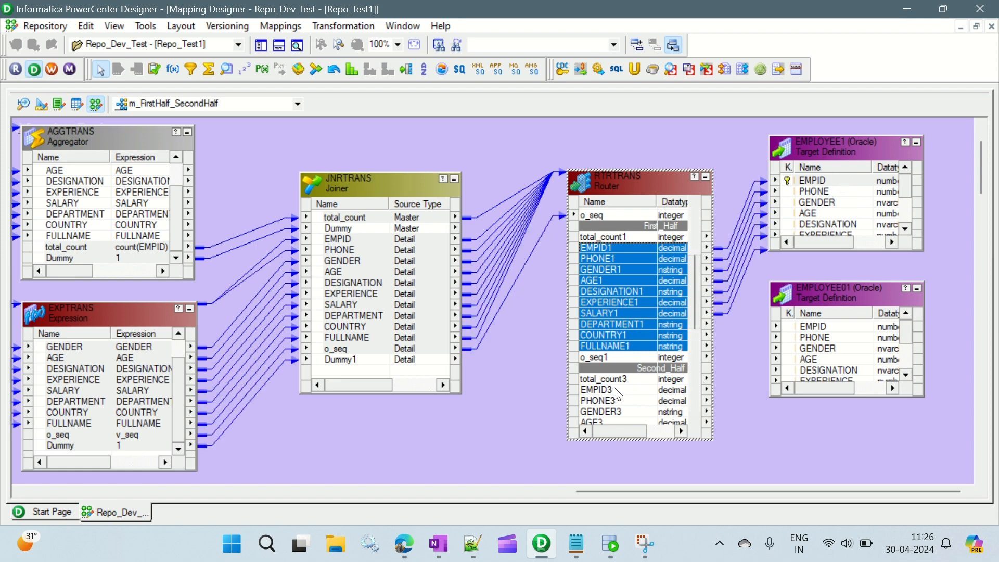
Step: Link the Router's Second_Half ports EMPID3 through FULLNAME3 to the EMPLOYEE01 target
click(640, 390)
scroll(645, 295, down, 4)
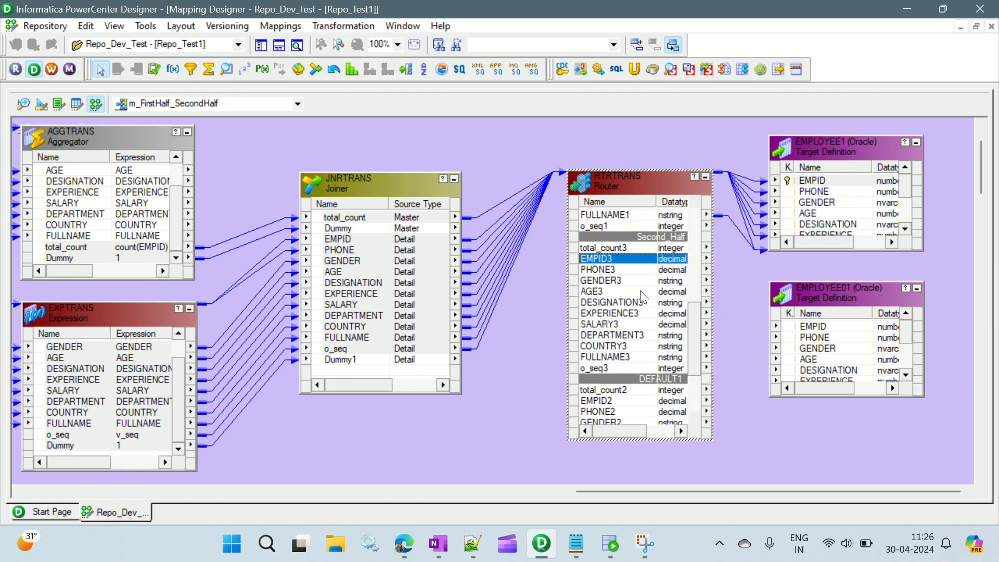
shift+click(630, 357)
drag(608, 254, 833, 331)
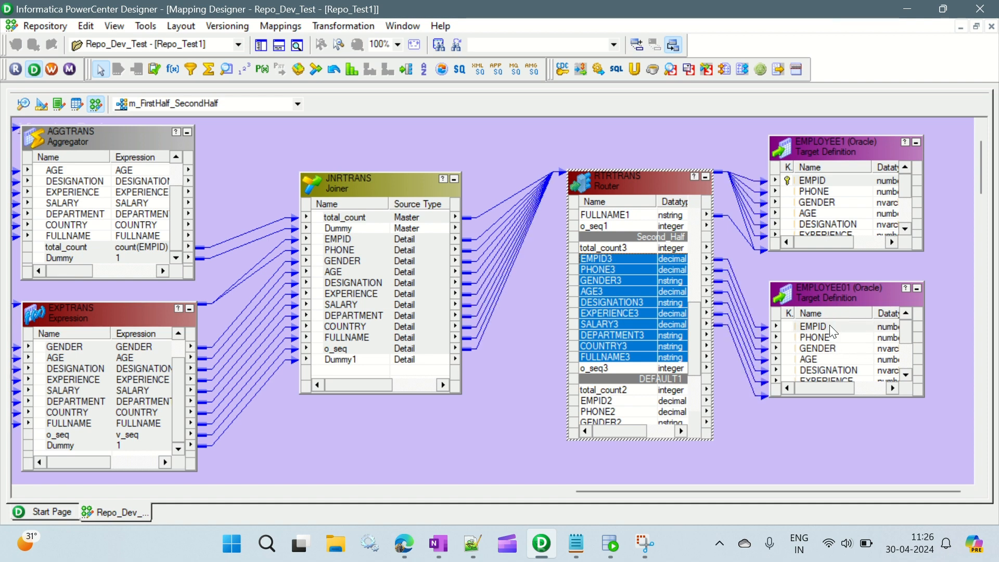
Step: Save the mapping and arrange all of its objects in the workspace
click(541, 332)
key(ctrl+s)
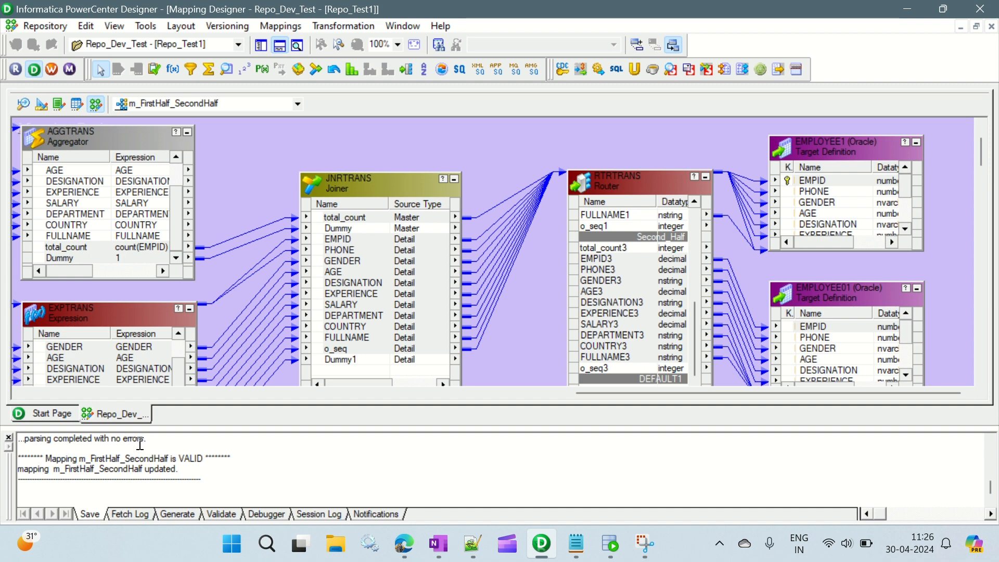
right_click(537, 319)
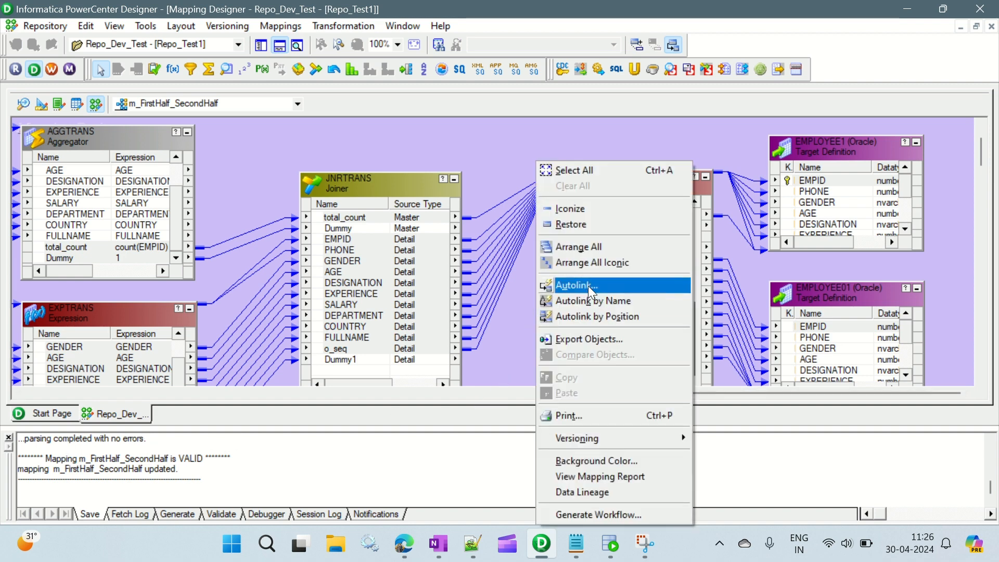
click(588, 248)
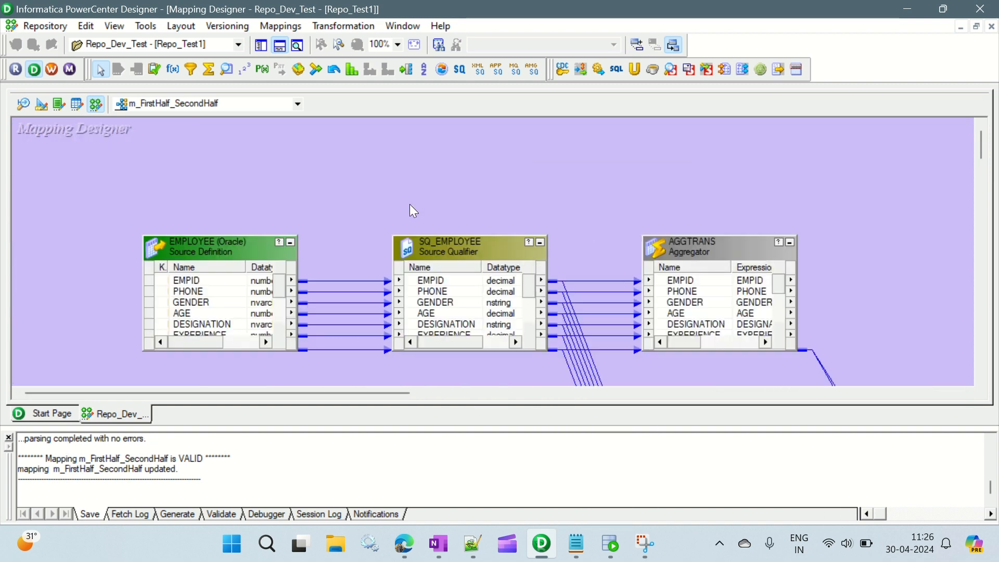
Step: Review the mapping flow from the source qualifier through the Aggregator, Expression and Joiner, including the Dummy ports
scroll(349, 169, down, 3)
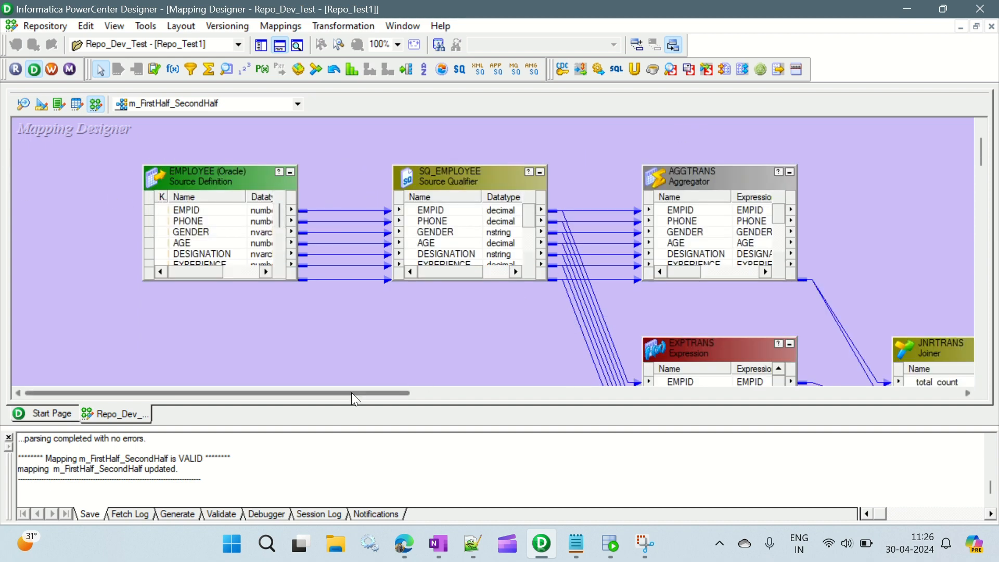
drag(355, 393, 450, 395)
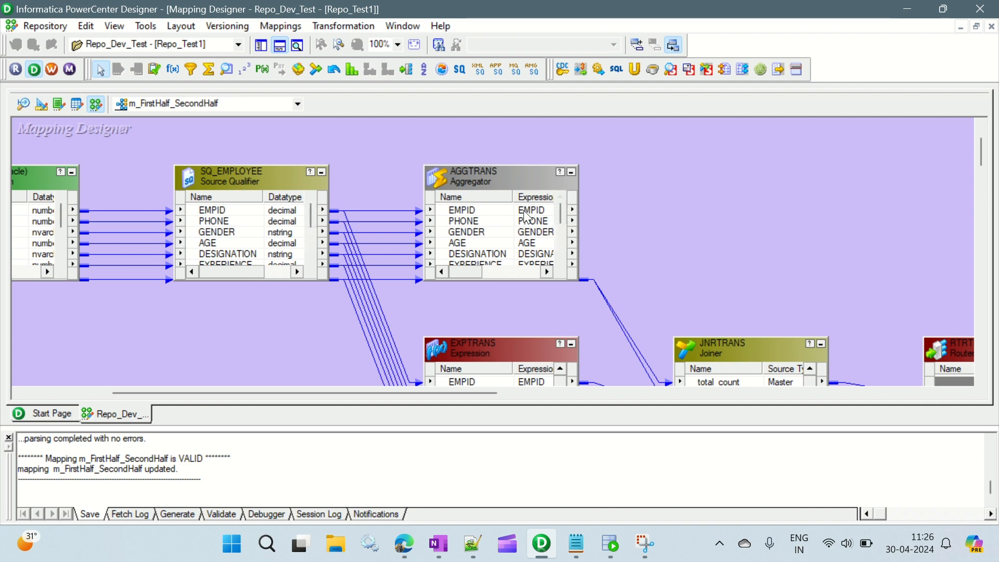
scroll(657, 195, down, 3)
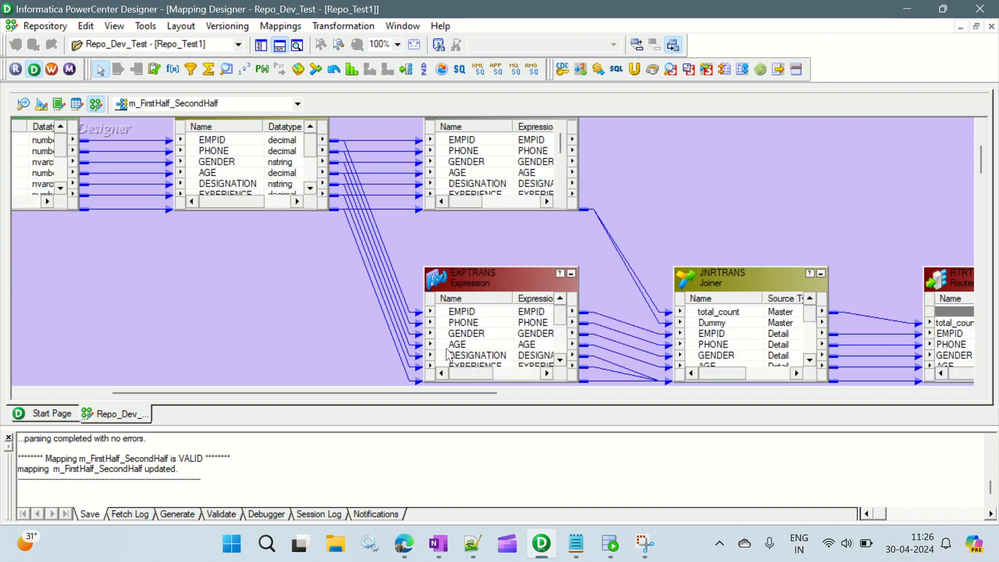
scroll(483, 321, down, 3)
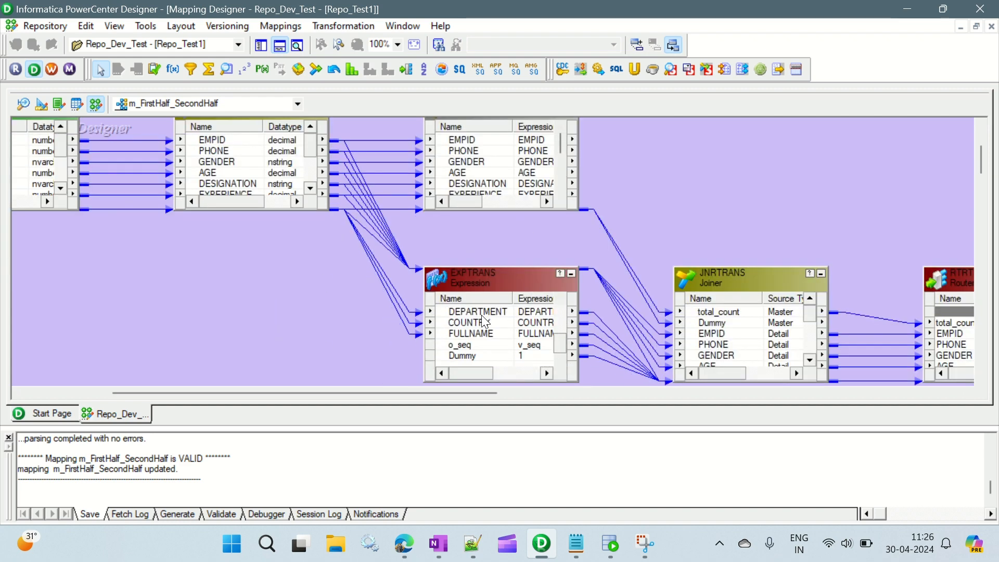
click(477, 355)
scroll(477, 355, up, 3)
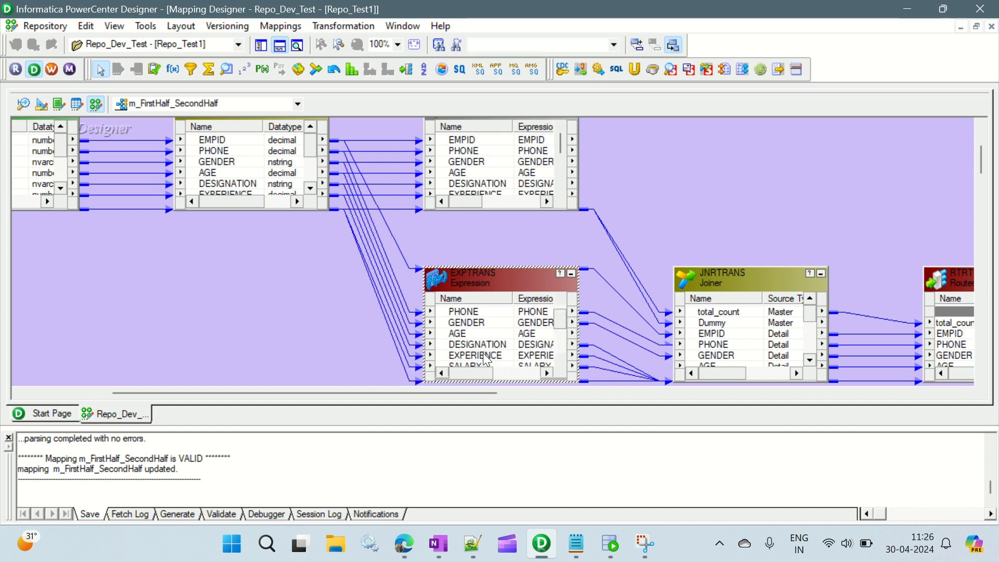
scroll(512, 157, down, 3)
scroll(618, 184, up, 3)
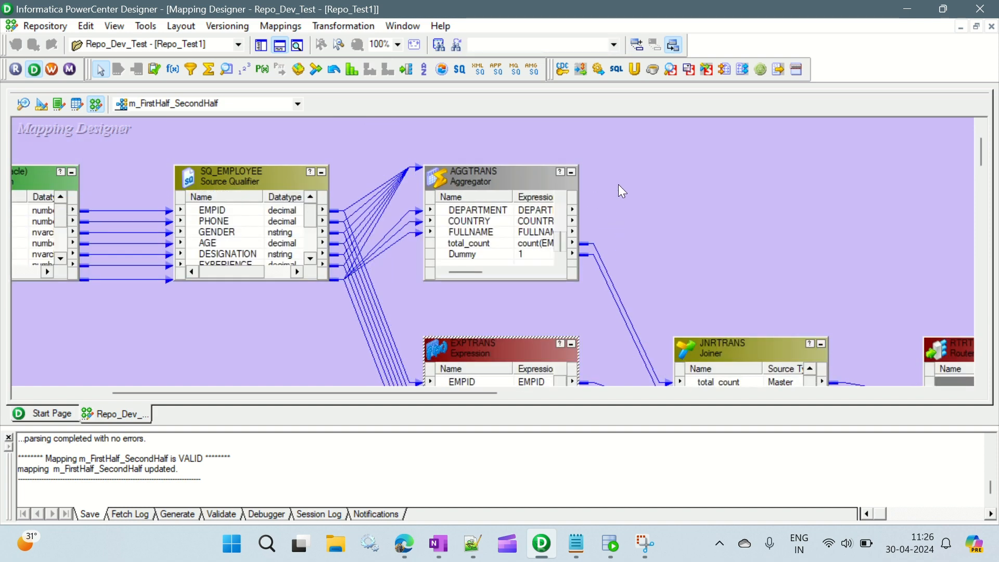
click(477, 255)
scroll(648, 220, down, 6)
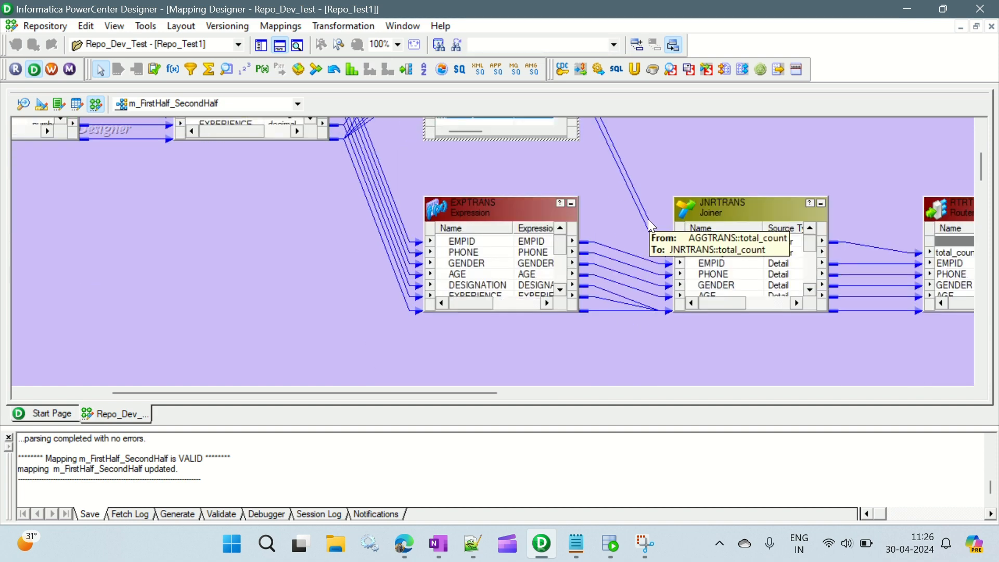
drag(465, 394, 545, 394)
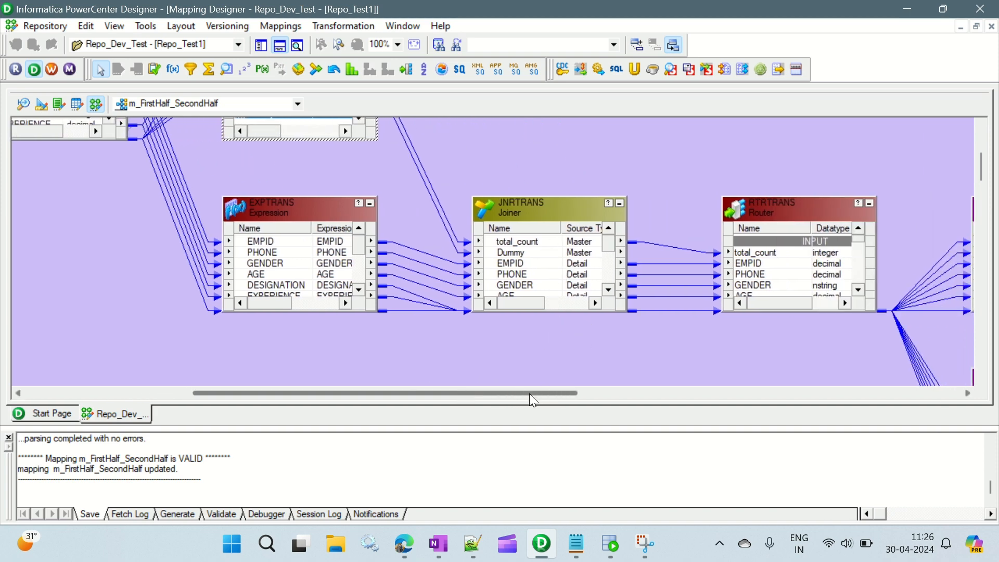
Step: Check the group filter conditions of First_Half and Second_Half in the Router transformation
drag(529, 393, 645, 396)
double_click(485, 210)
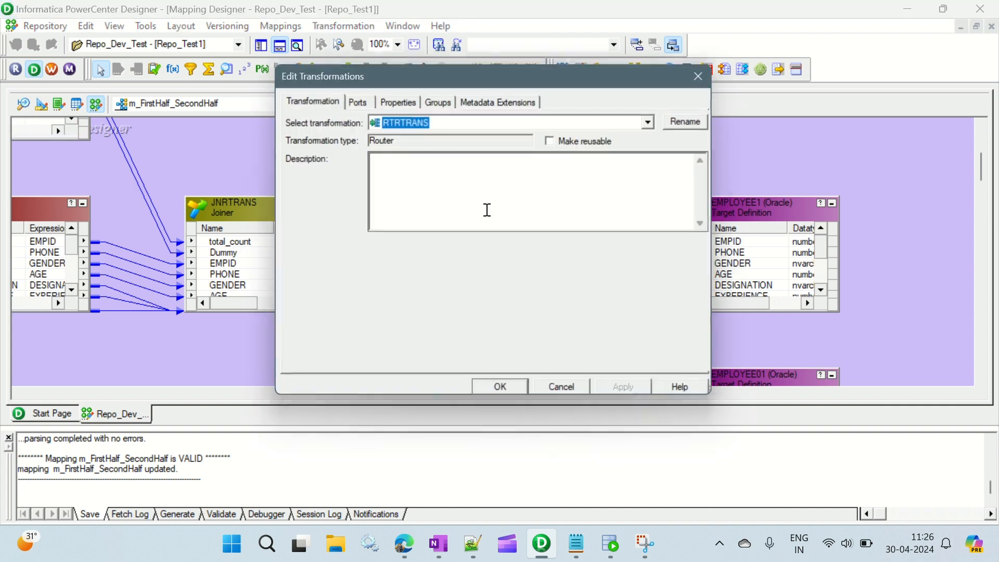
click(439, 101)
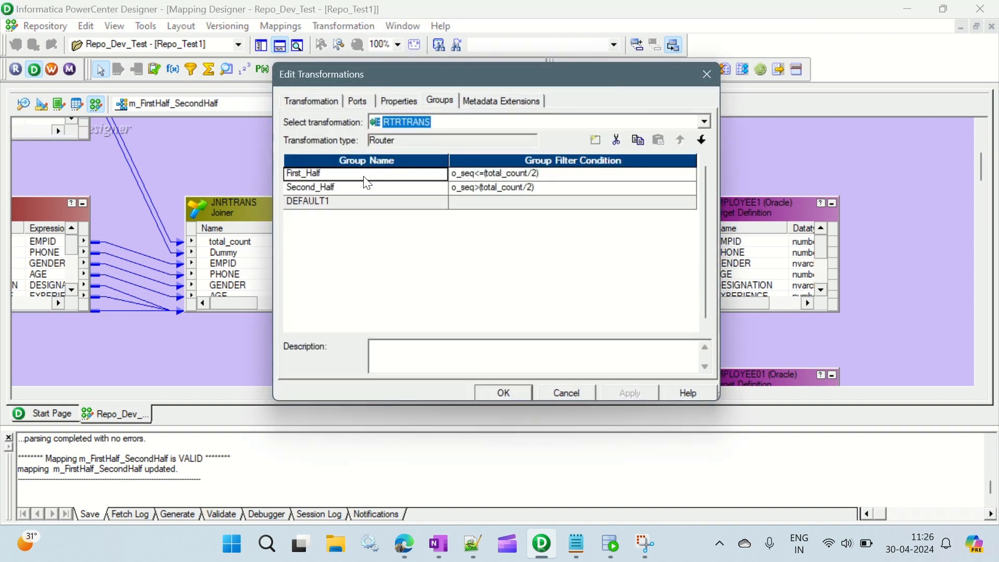
click(339, 187)
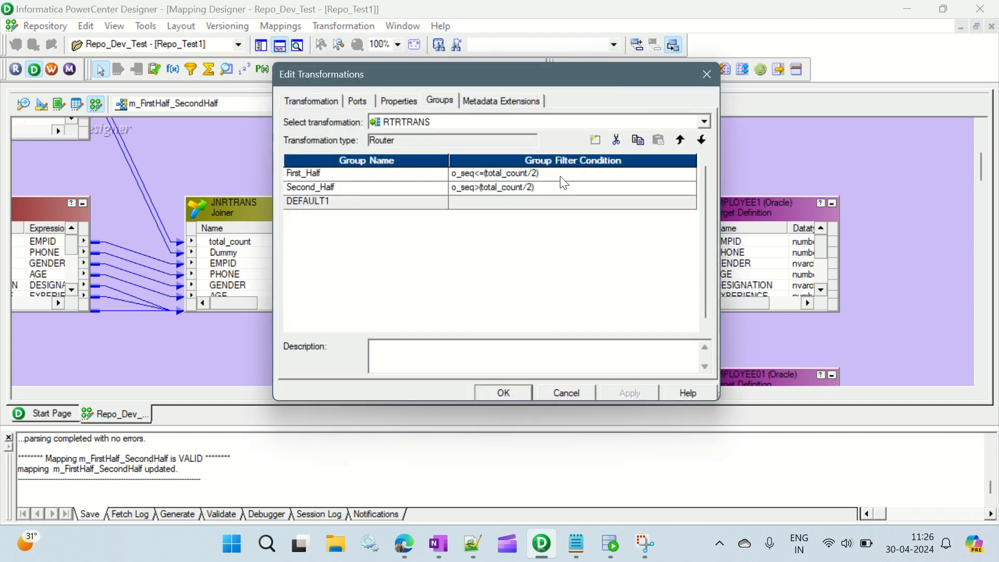
click(560, 176)
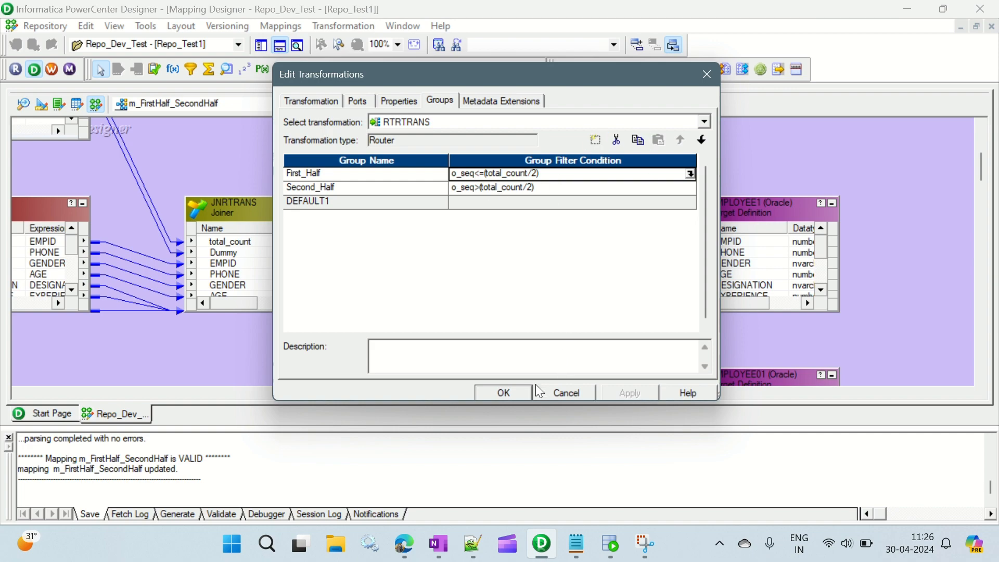
click(518, 390)
Step: Start generating a workflow from the mapping, using the option for workflows with a reusable session
scroll(853, 182, down, 3)
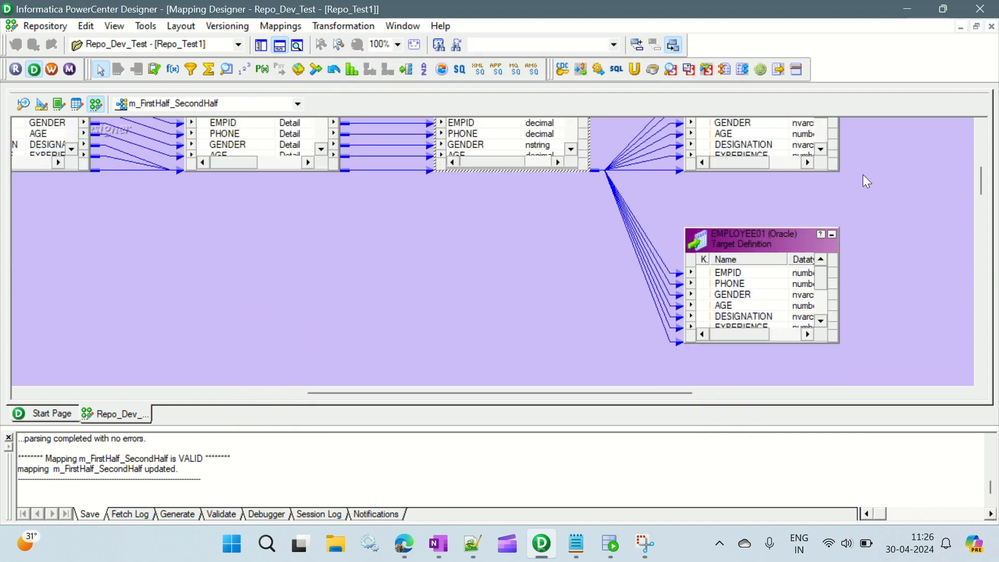
right_click(416, 290)
click(479, 506)
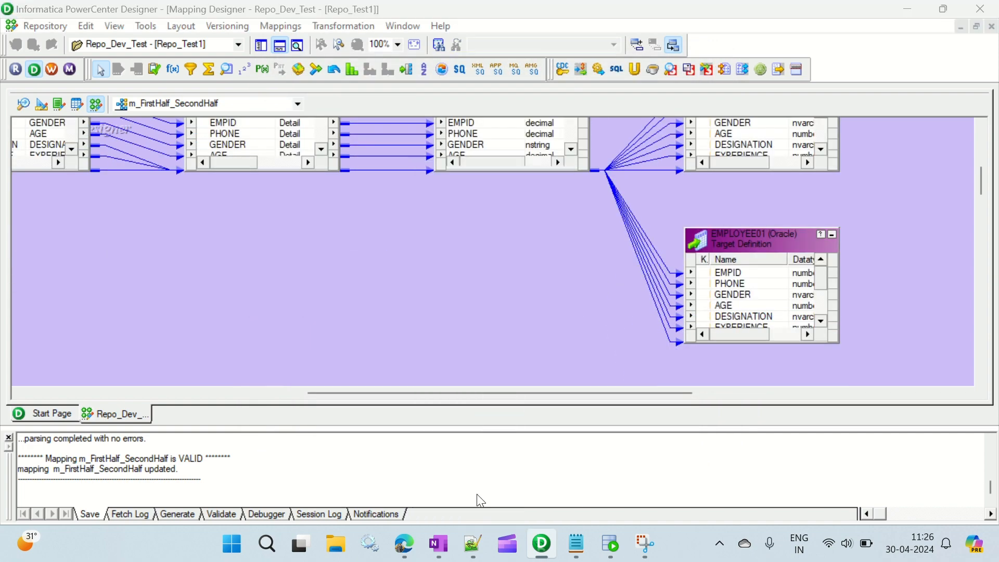
click(439, 211)
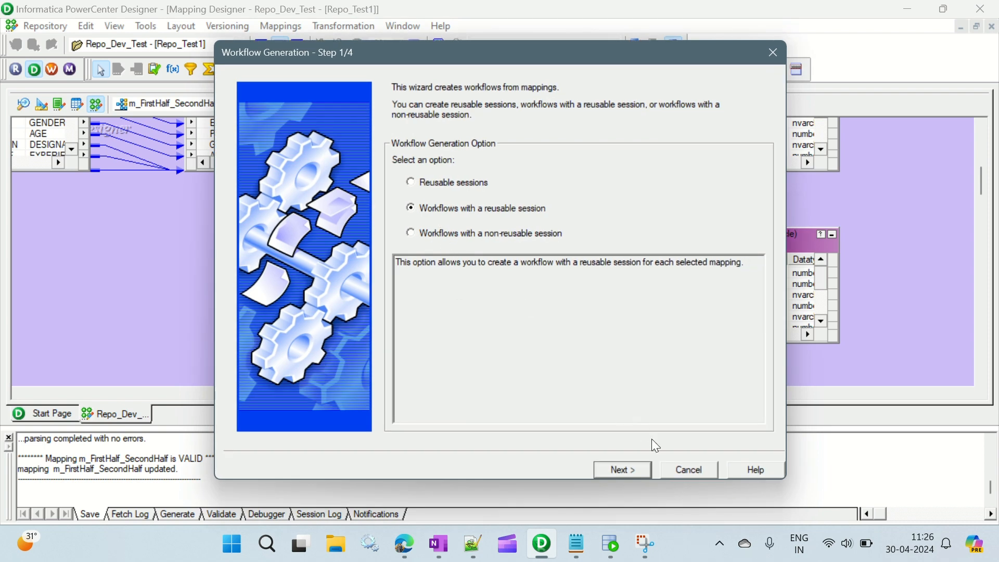
click(634, 466)
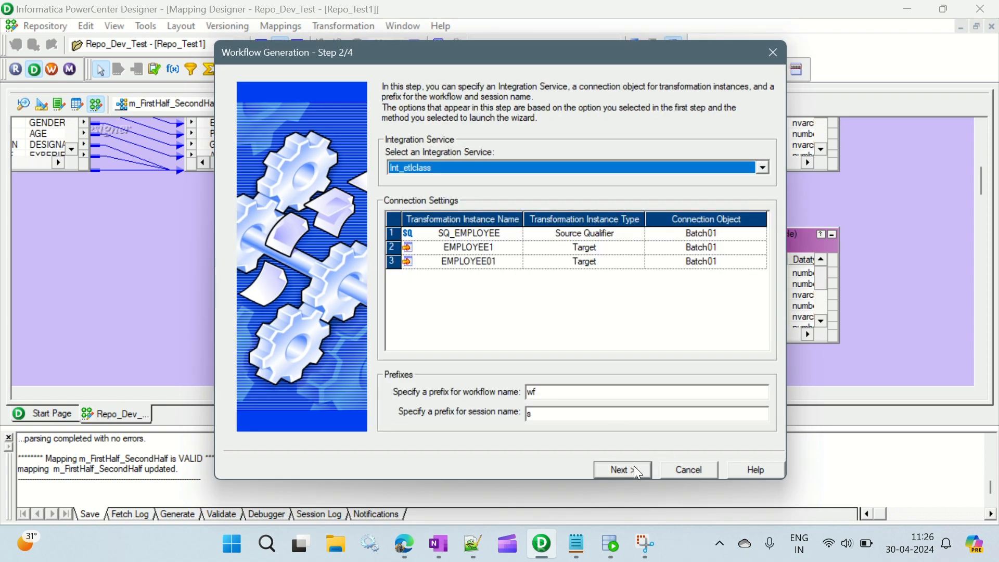
Step: Set the connection object of SQ_EMPLOYEE to ORACLE_SRC
click(755, 235)
click(760, 234)
click(433, 250)
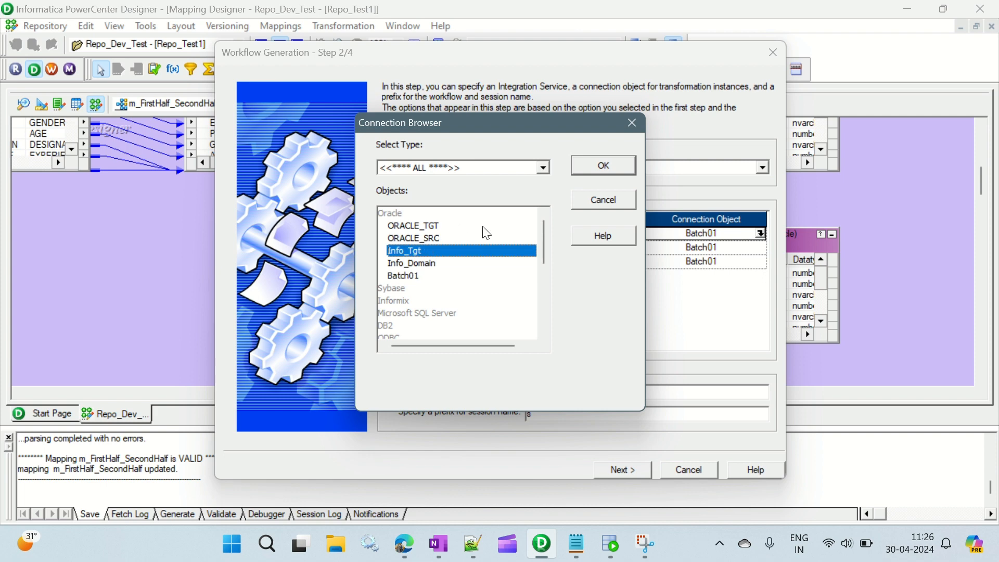
click(434, 238)
click(585, 167)
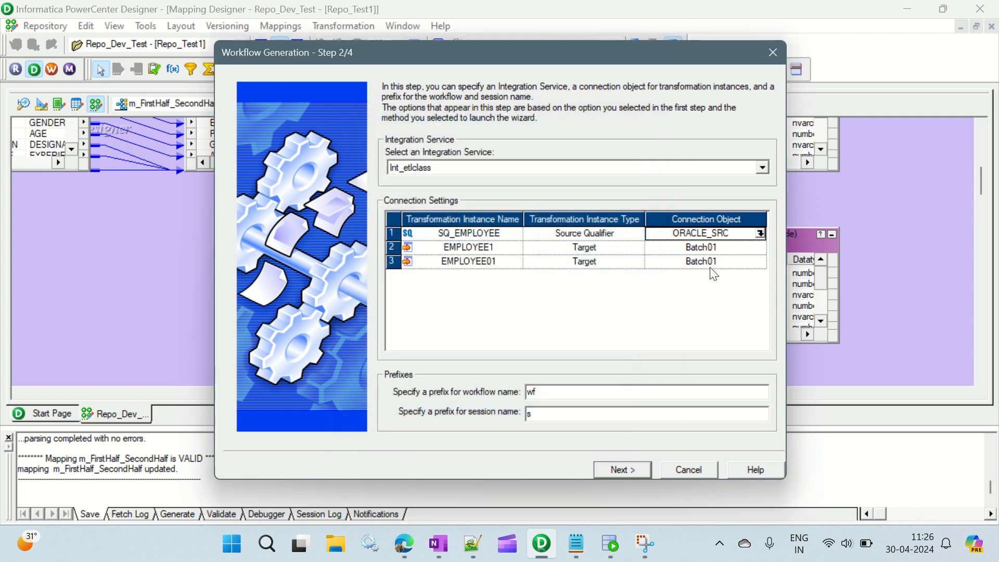
Step: Set the connection object of both targets, EMPLOYEE1 and EMPLOYEE01, to ORACLE_TGT
click(729, 248)
click(760, 247)
click(433, 227)
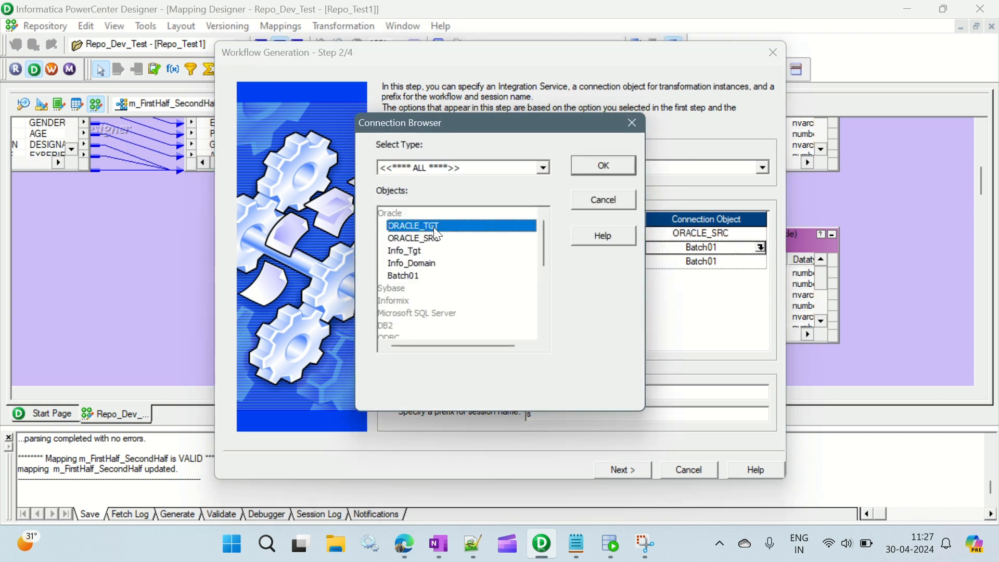
click(604, 166)
click(760, 261)
click(760, 262)
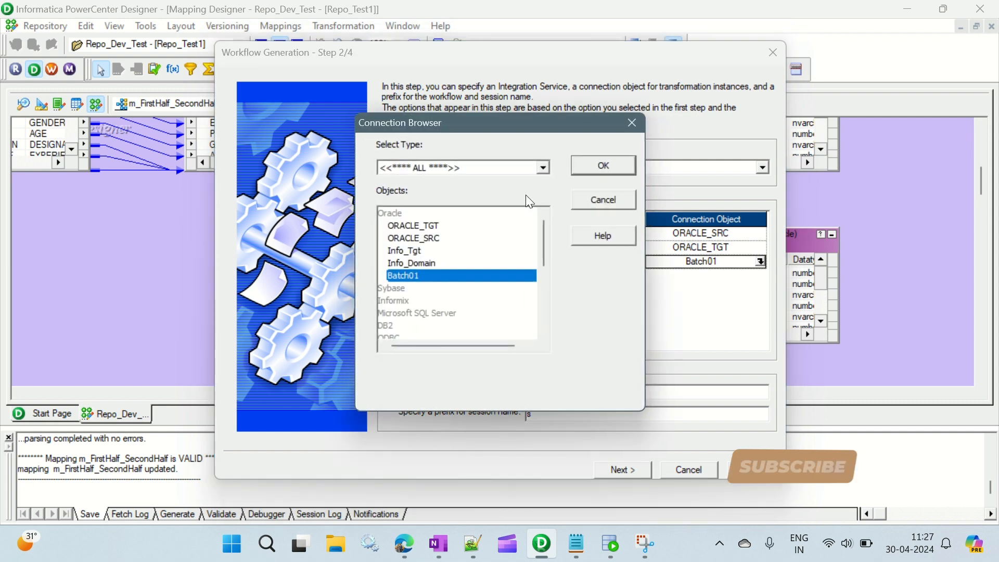
click(426, 229)
click(598, 167)
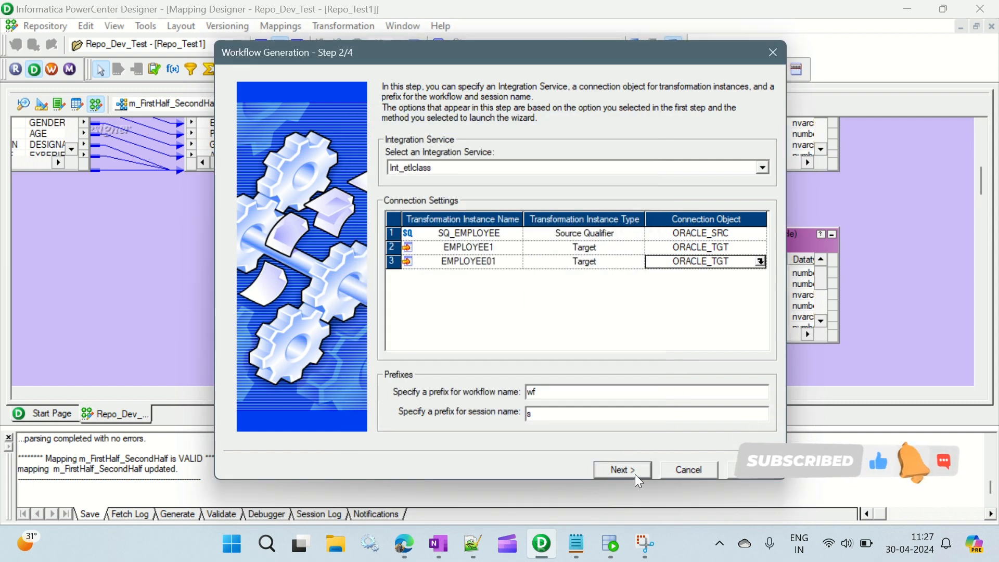
Step: Complete the workflow generation with the default wf and s prefixes and save the workflow to the repository
click(635, 474)
click(632, 469)
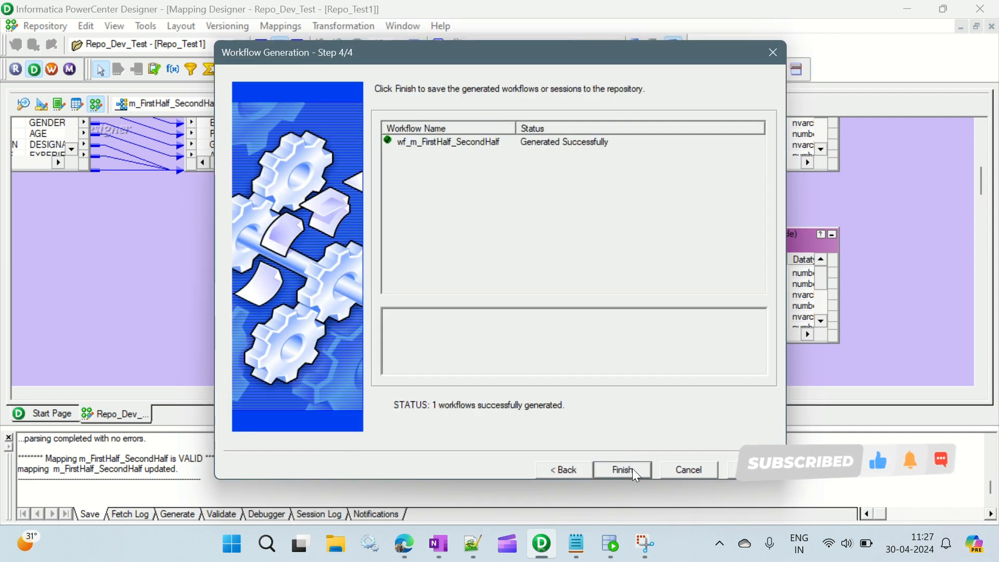
click(632, 470)
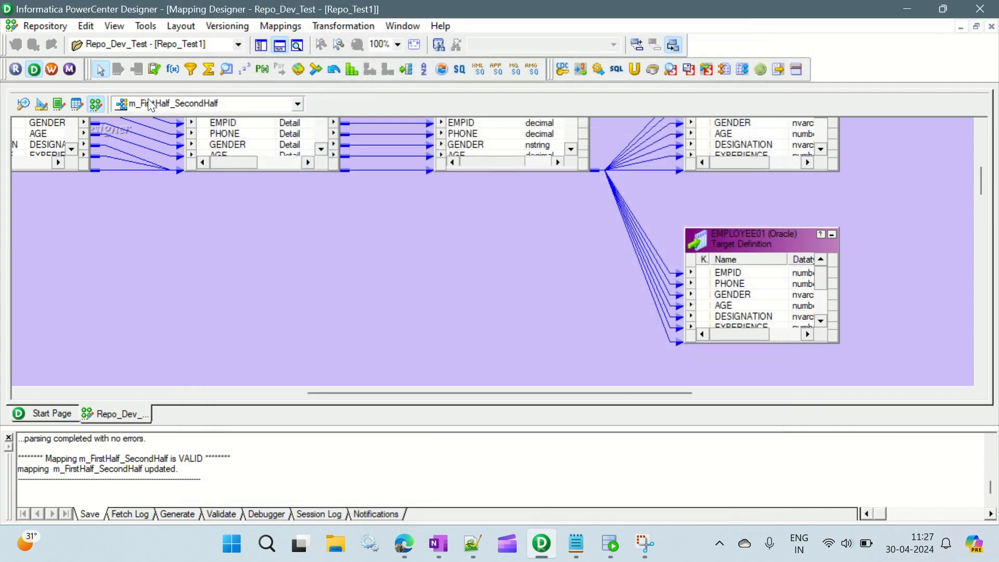
Step: Switch to PowerCenter Workflow Manager, maximize it and open wf_m_FirstHalf_SecondHalf from the Repo_Dev_Test workflows
click(52, 71)
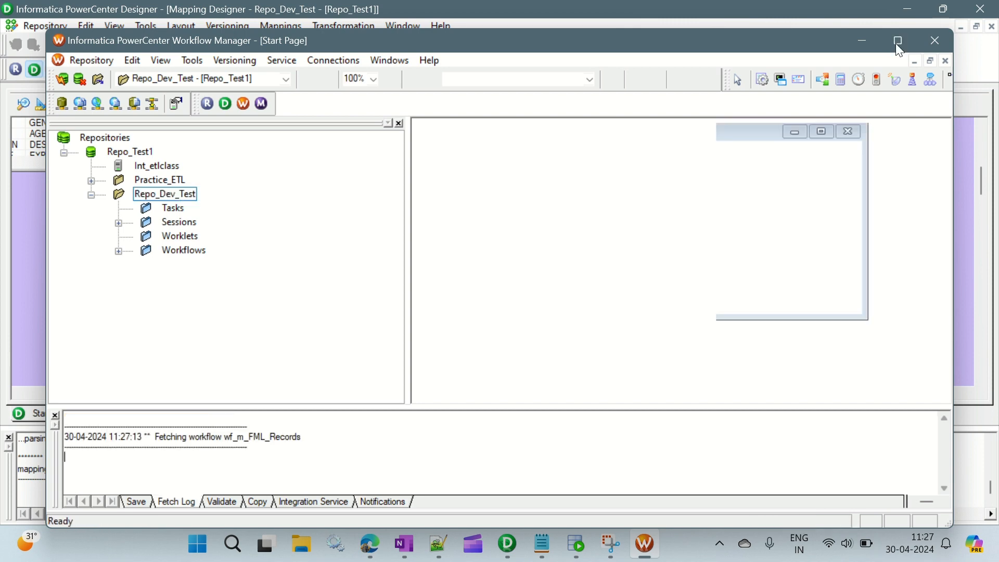
click(898, 41)
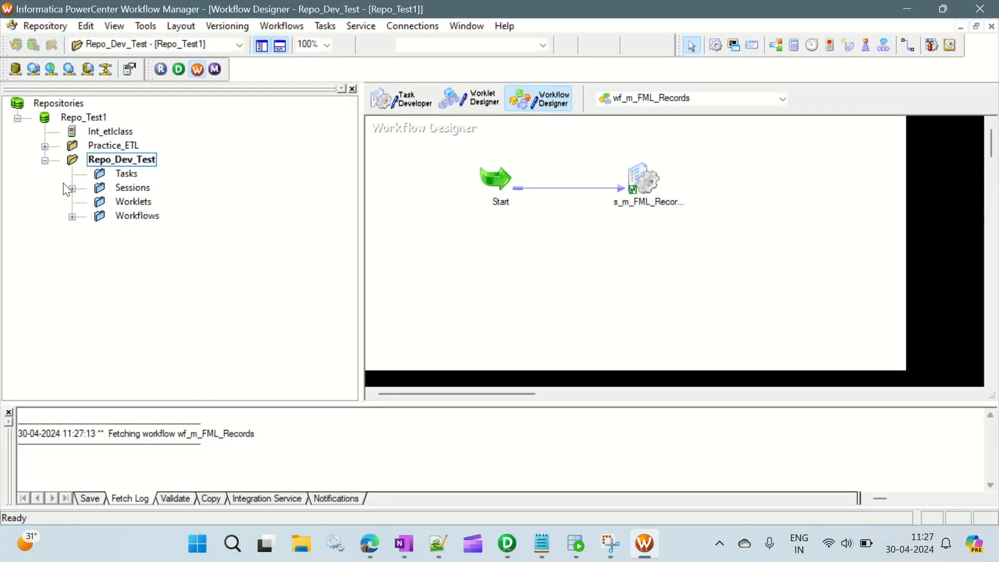
click(73, 216)
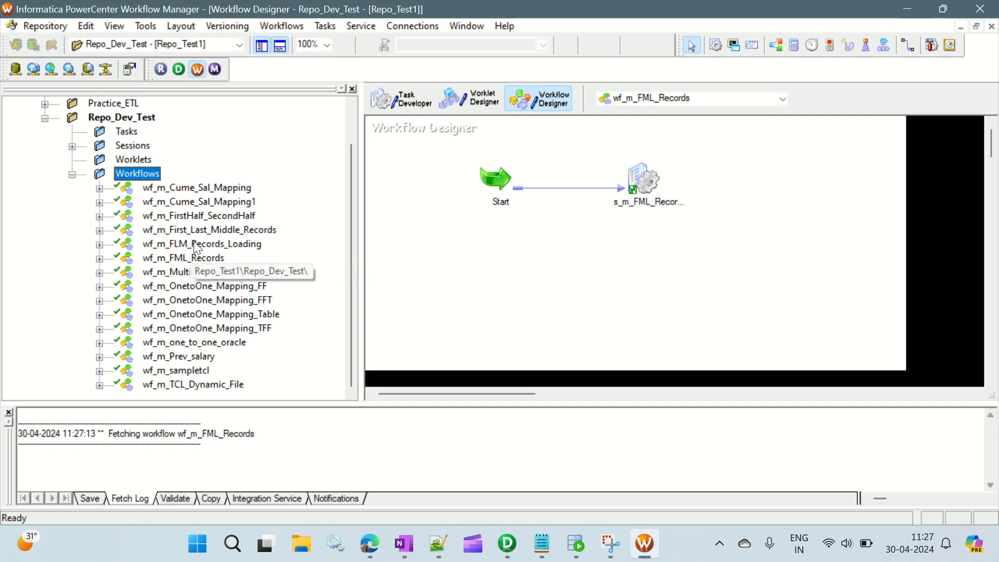
double_click(200, 217)
right_click(198, 217)
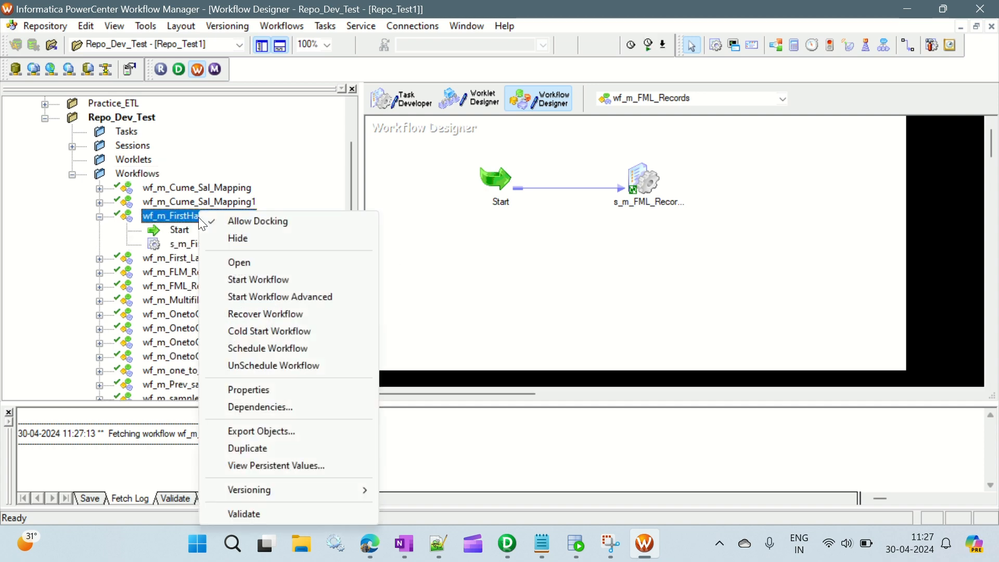
click(239, 261)
click(99, 217)
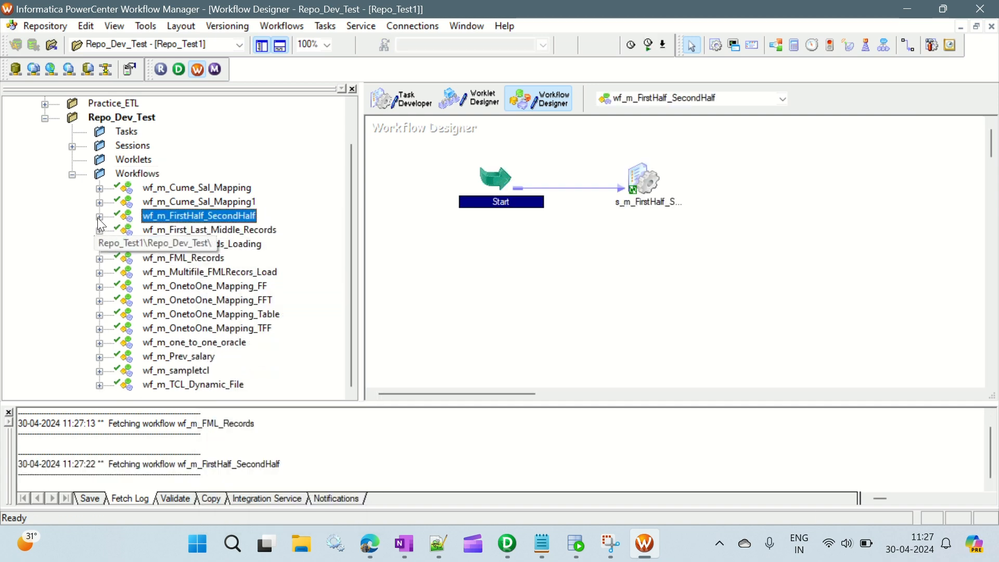
Step: Open the s_m_FirstHalf_SecondHalf session for editing and show the mapping settings of source SQ_EMPLOYEE
click(550, 260)
click(645, 180)
double_click(645, 180)
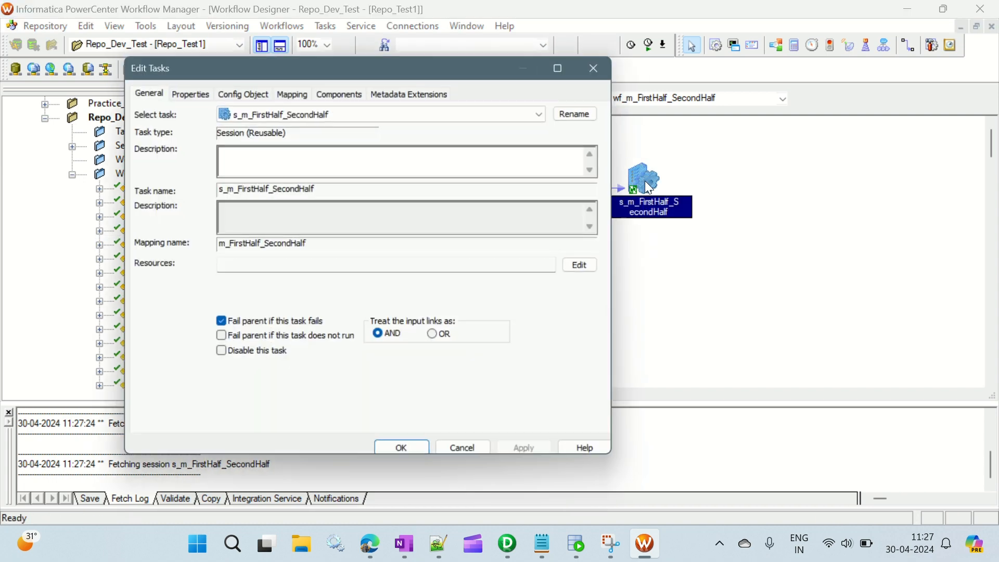
click(293, 92)
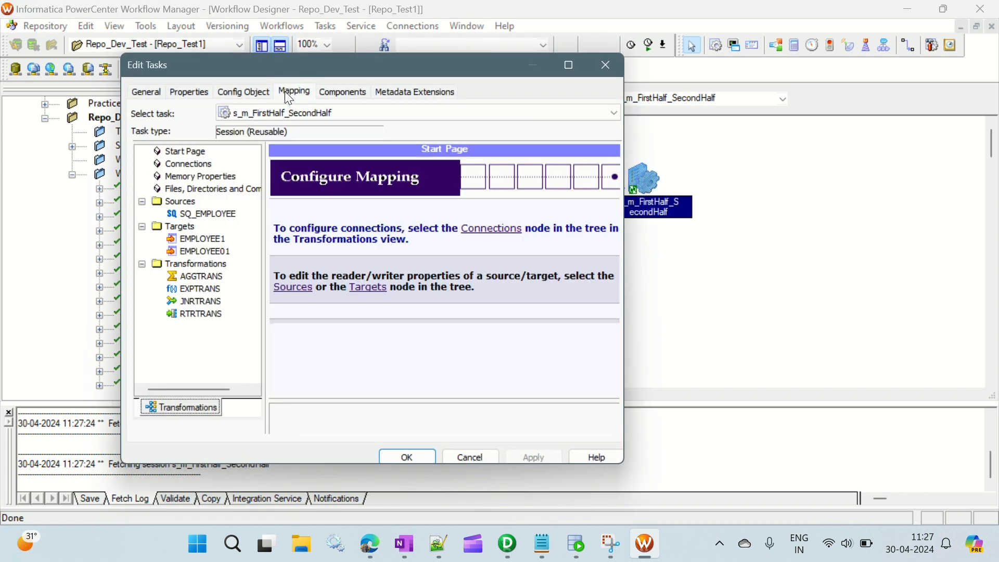
click(211, 213)
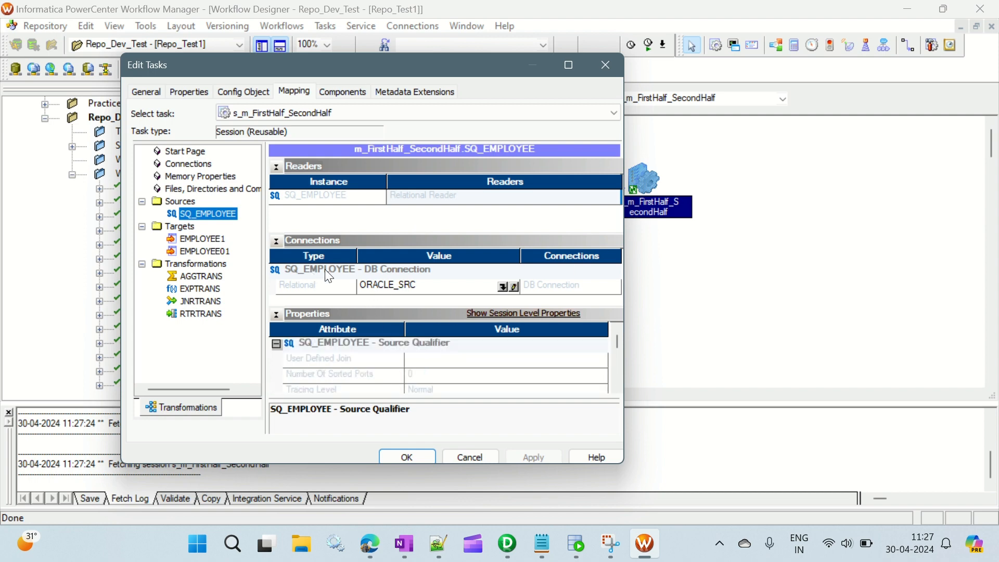
Step: For target EMPLOYEE1, set the target load type to Normal and enable the truncate target table option
click(208, 239)
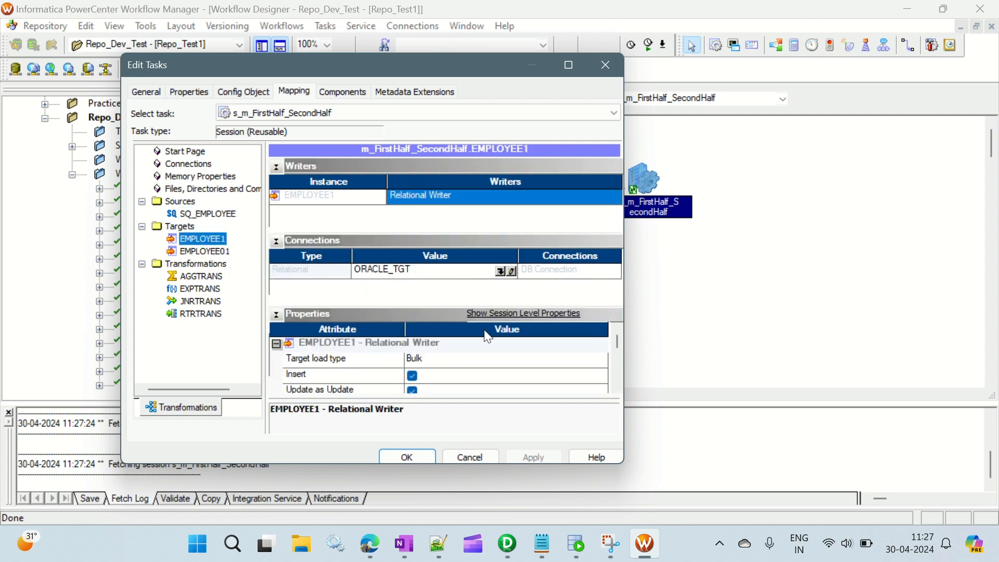
click(417, 360)
click(426, 377)
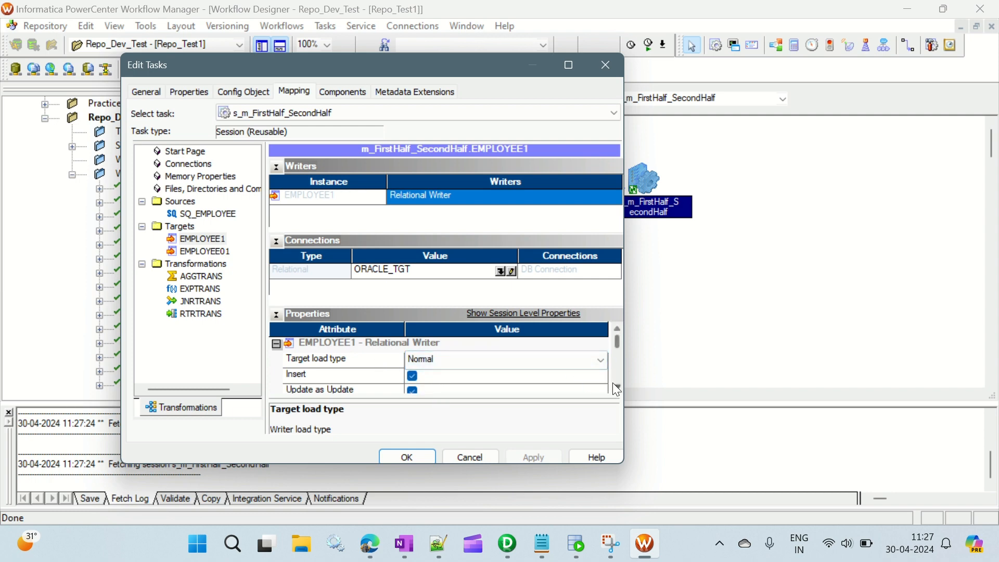
scroll(617, 389, down, 5)
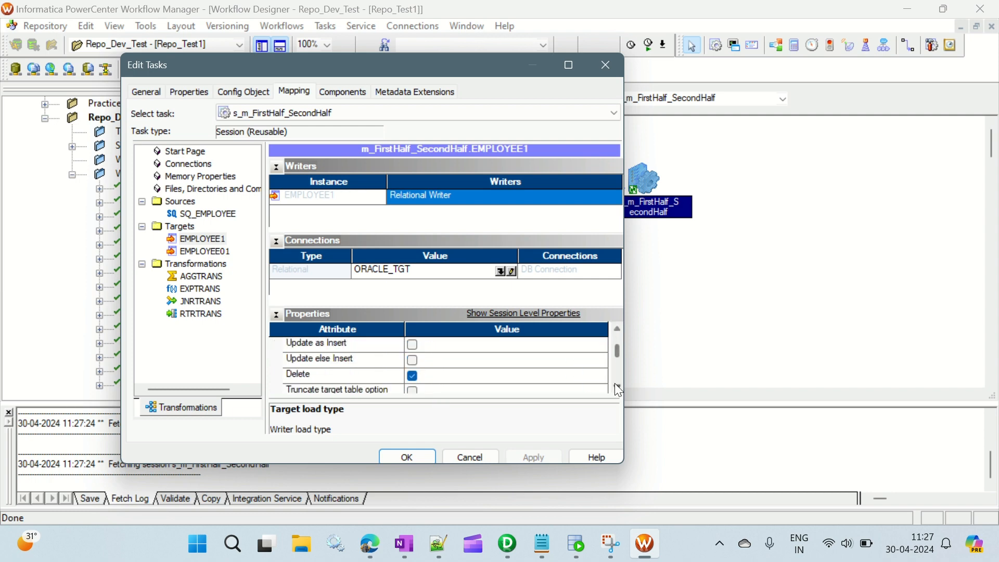
click(412, 375)
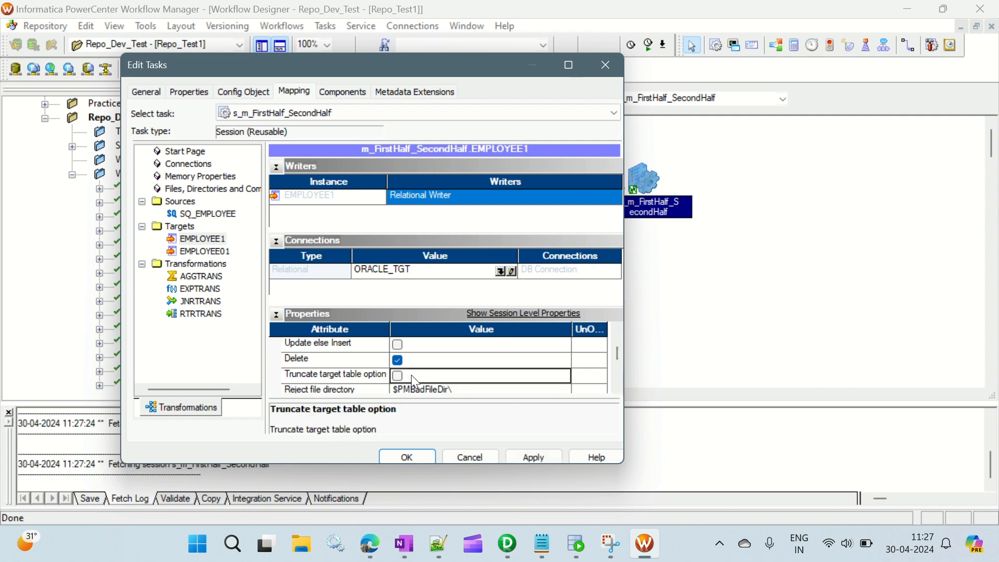
click(397, 377)
scroll(616, 387, down, 1)
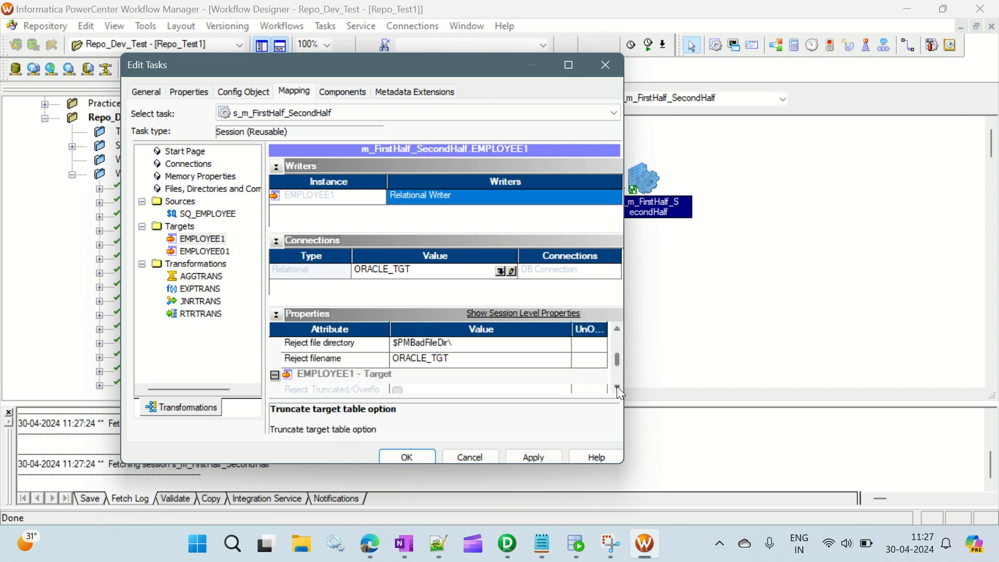
Step: For target EMPLOYEE01, set the target load type to Normal and enable the truncate target table option
click(205, 251)
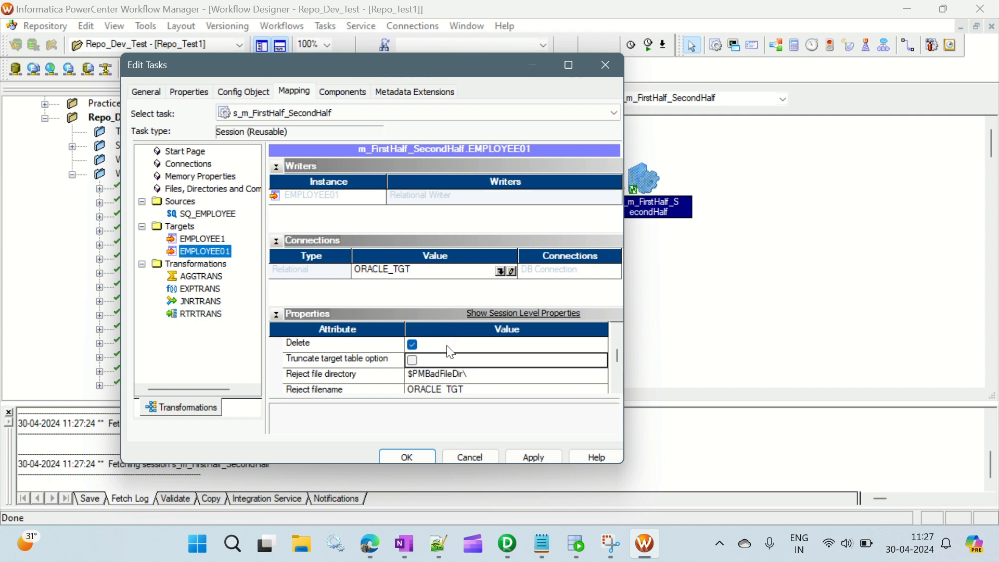
scroll(447, 346, up, 1)
click(449, 359)
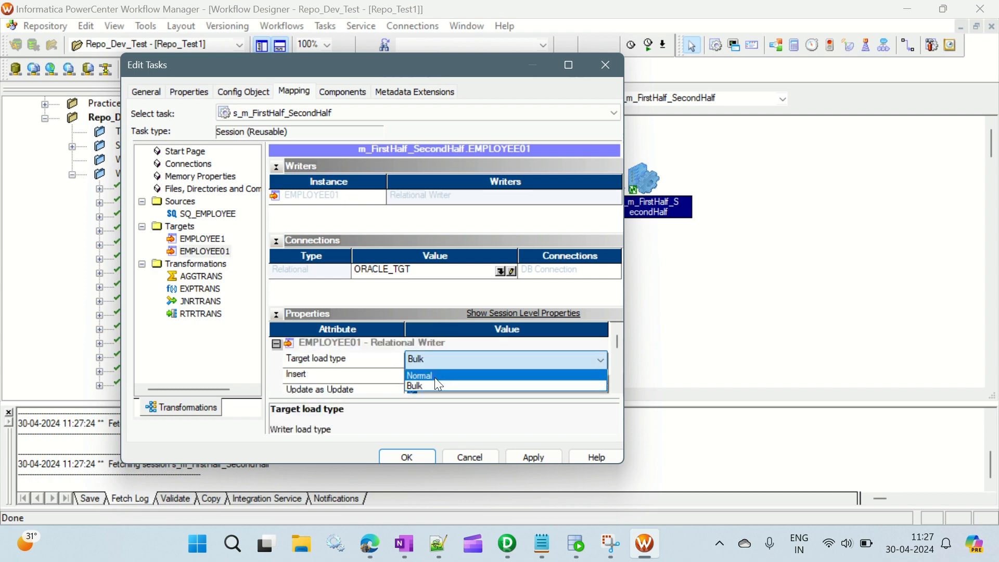
click(435, 376)
scroll(613, 388, down, 1)
scroll(613, 387, down, 2)
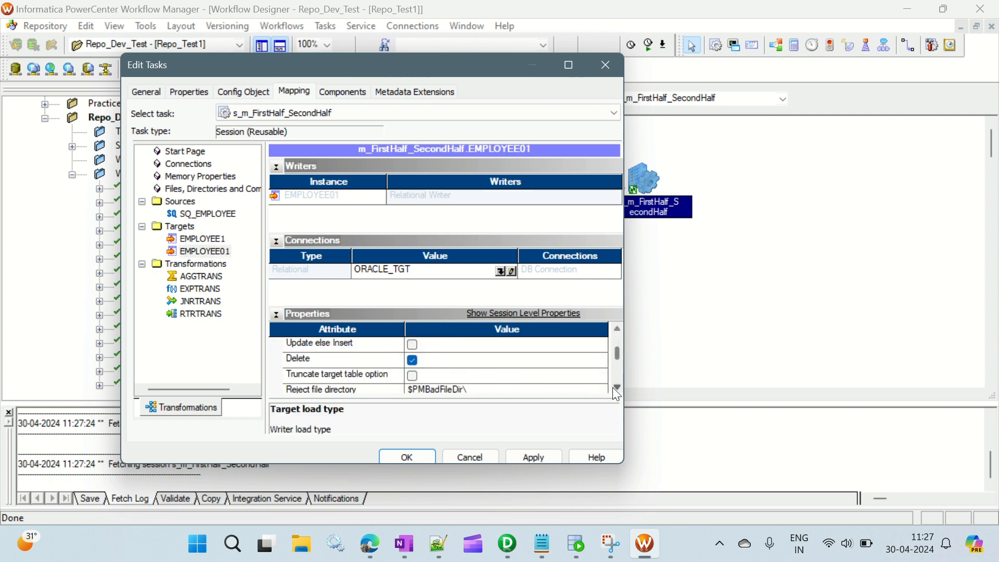
click(412, 376)
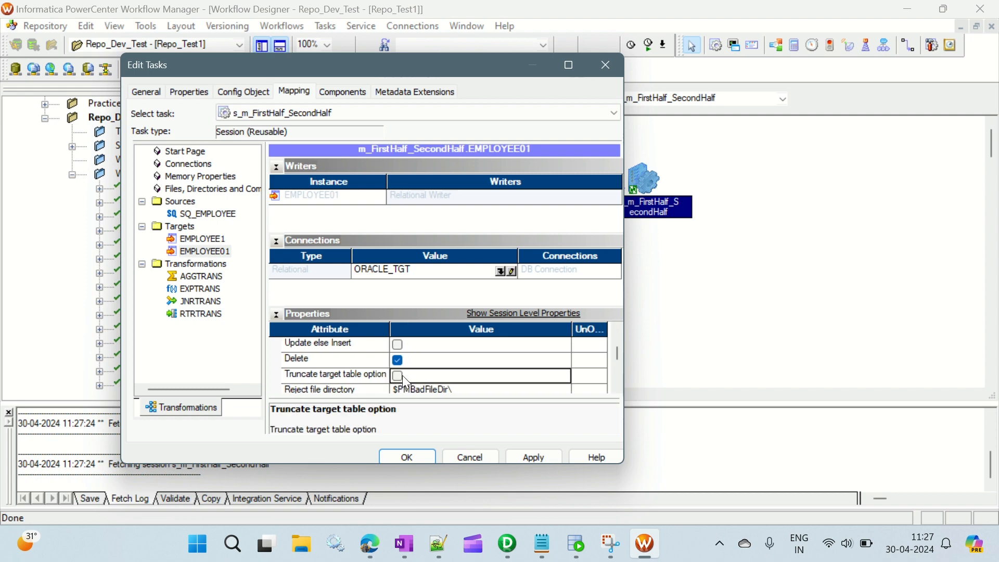
click(398, 376)
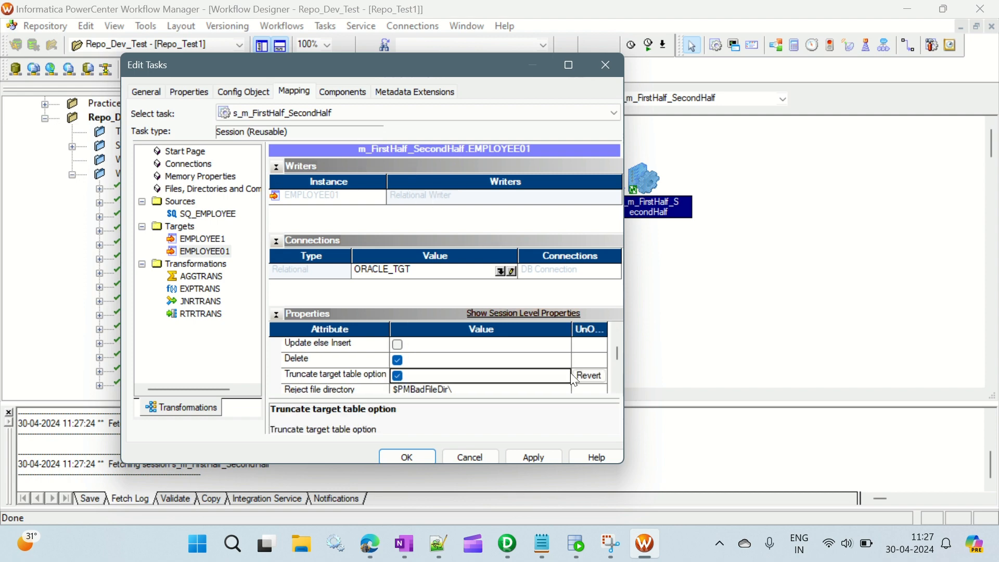
Step: Apply the session changes, close the session editor and save the workflow to the repository
click(539, 457)
click(417, 457)
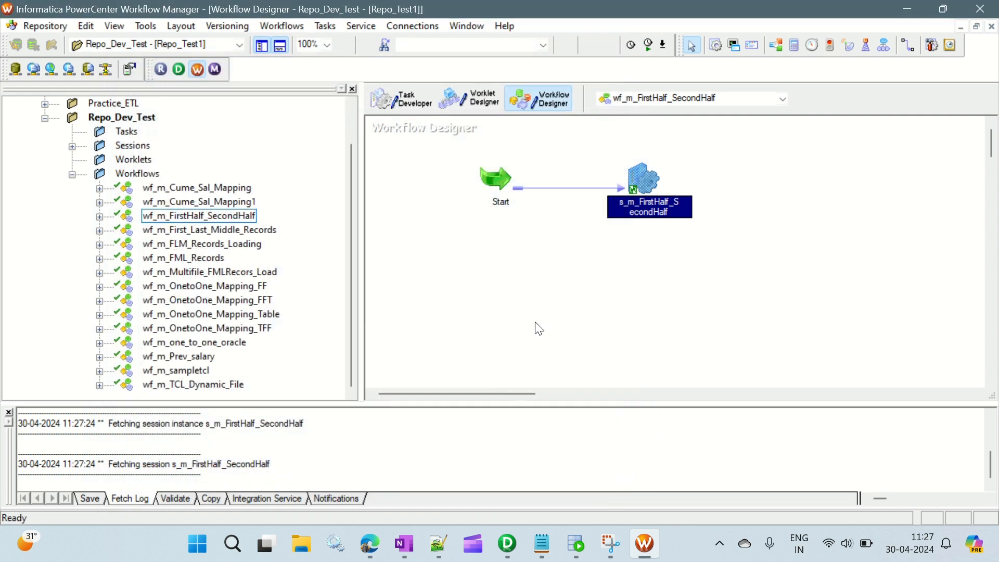
click(539, 329)
key(ctrl+s)
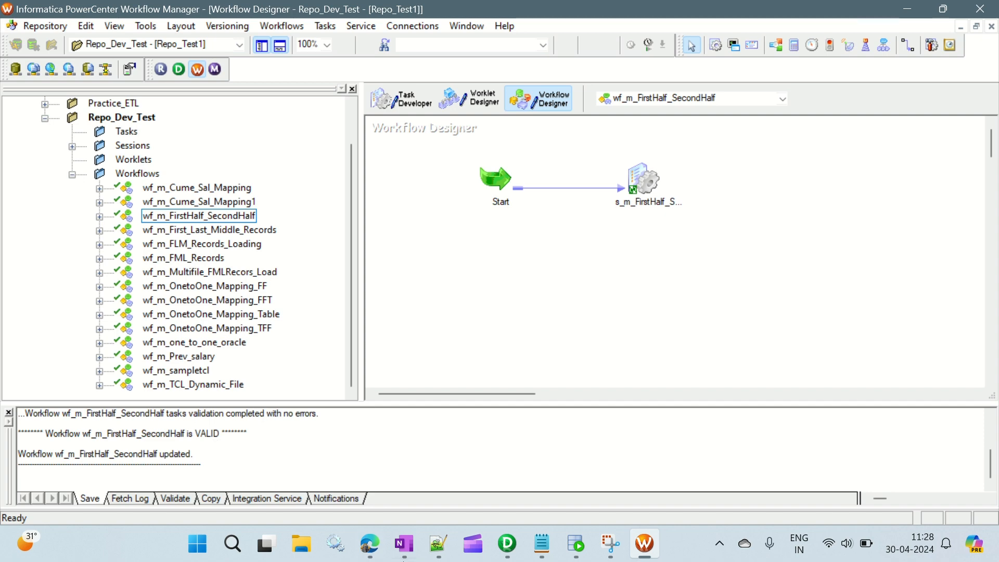
Step: Switch to SQL Developer and run the employee and employee01 select queries one at a time on ORACLE_TGT
click(574, 555)
click(344, 185)
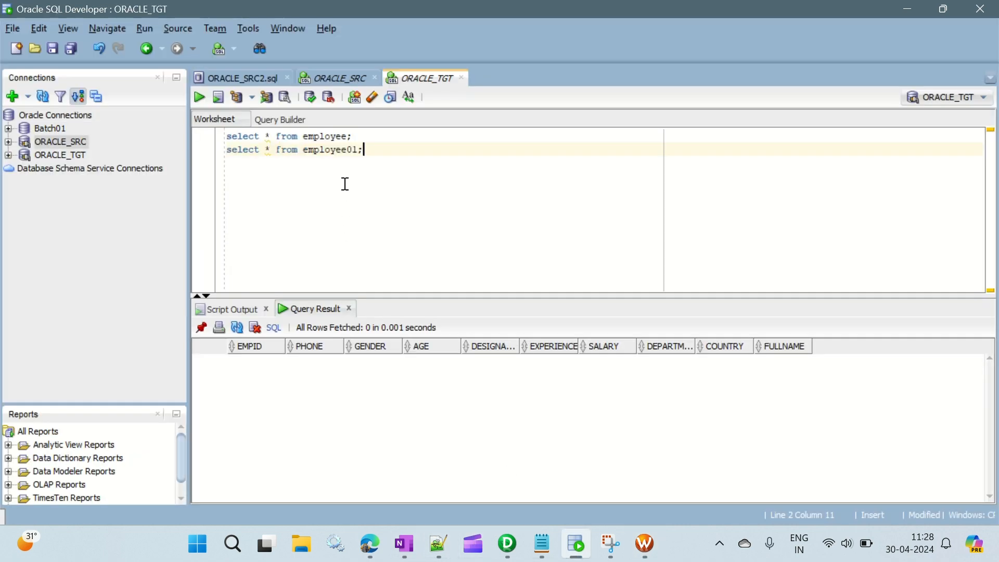
click(362, 136)
drag(362, 136, 228, 140)
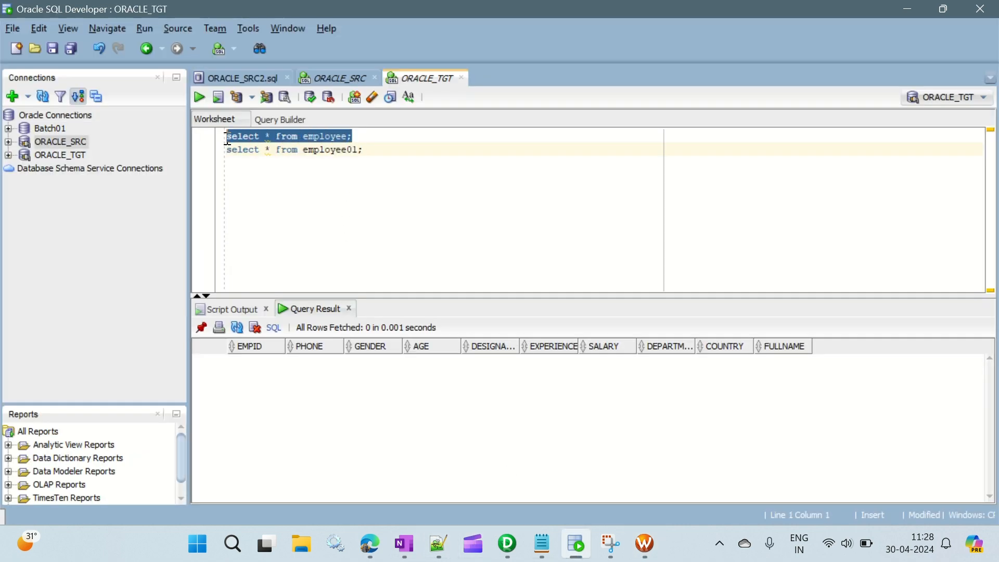
click(200, 98)
drag(363, 150, 227, 151)
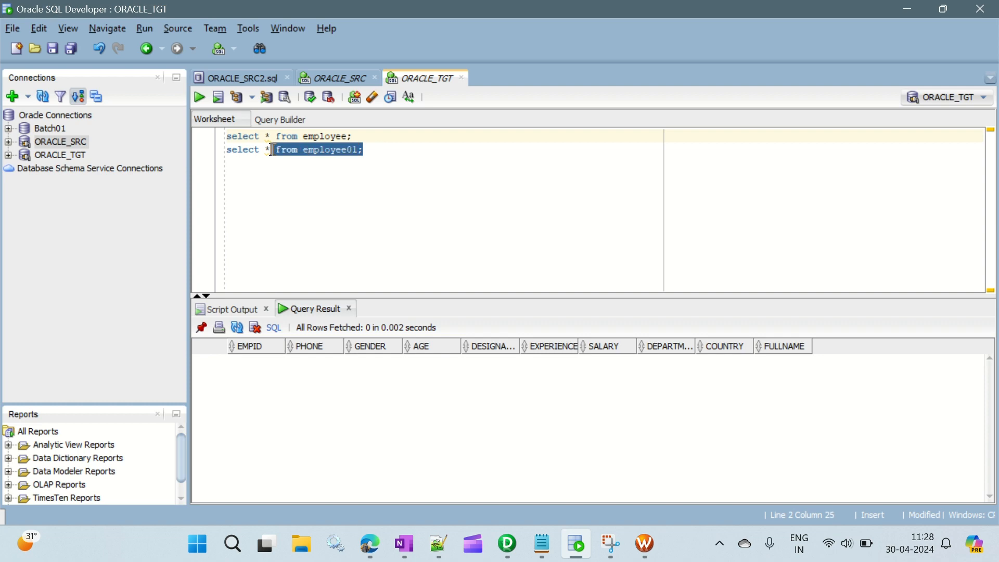
click(199, 97)
Step: Run the employee select query on ORACLE_SRC and get the row count of its result
click(354, 78)
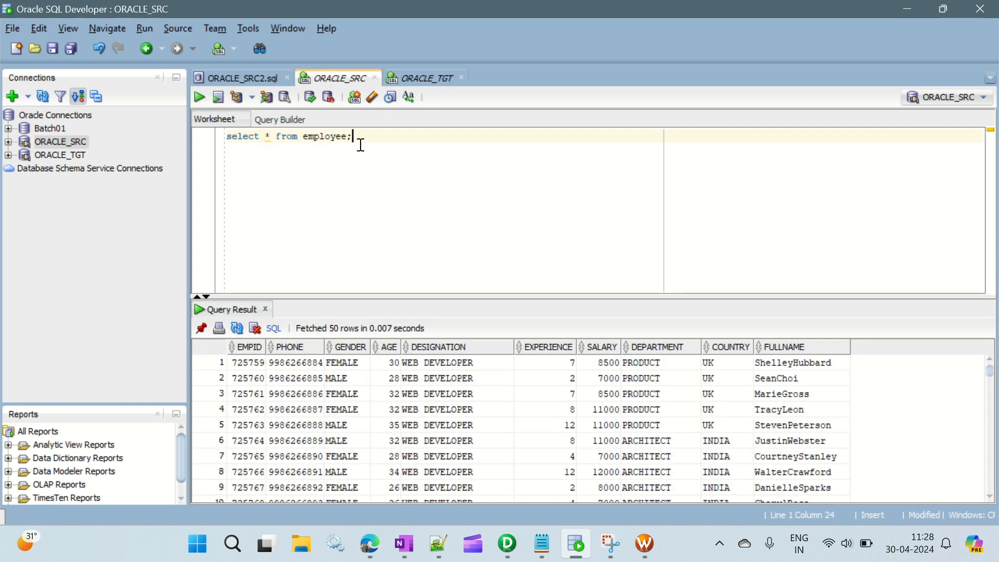
click(199, 98)
right_click(359, 405)
click(399, 462)
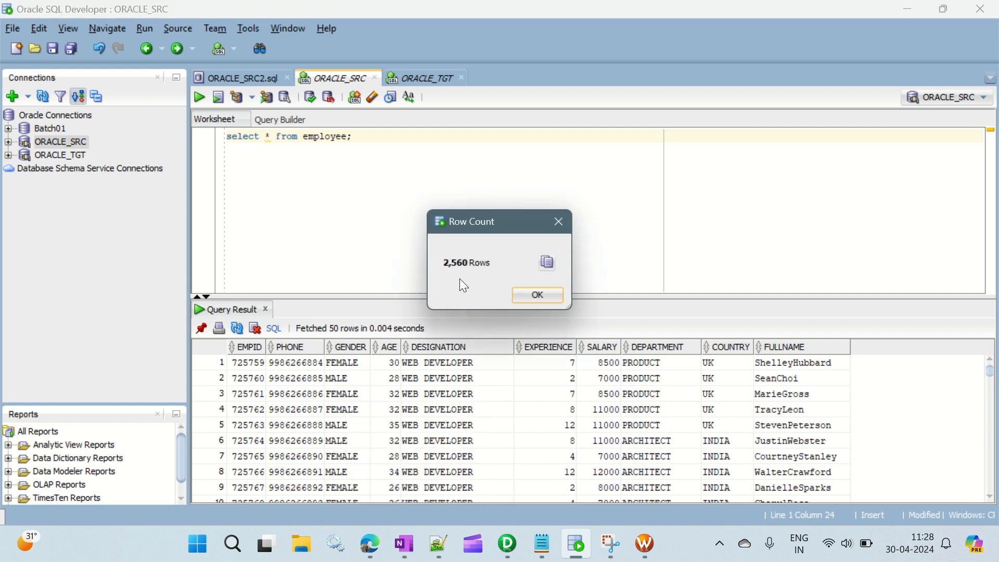
click(558, 218)
Step: Open Calculator and divide 2560 by 2 to work out the expected rows per target
key(super)
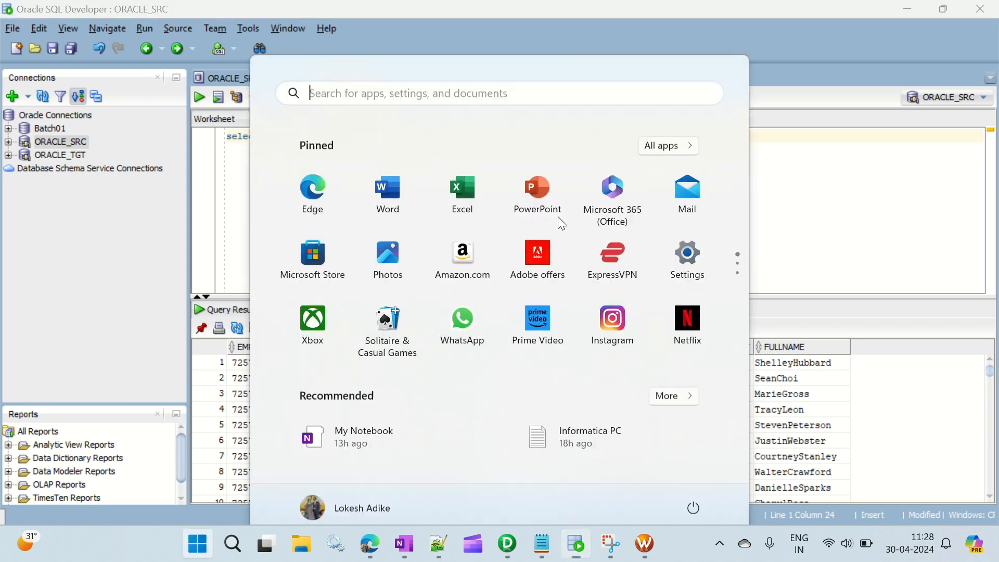
text(cal)
key(Return)
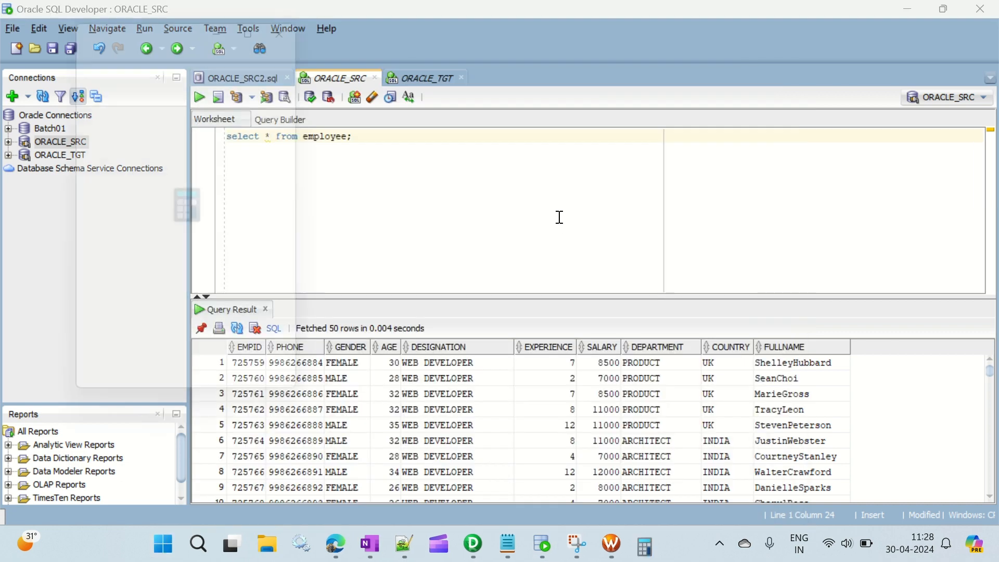
text(256)
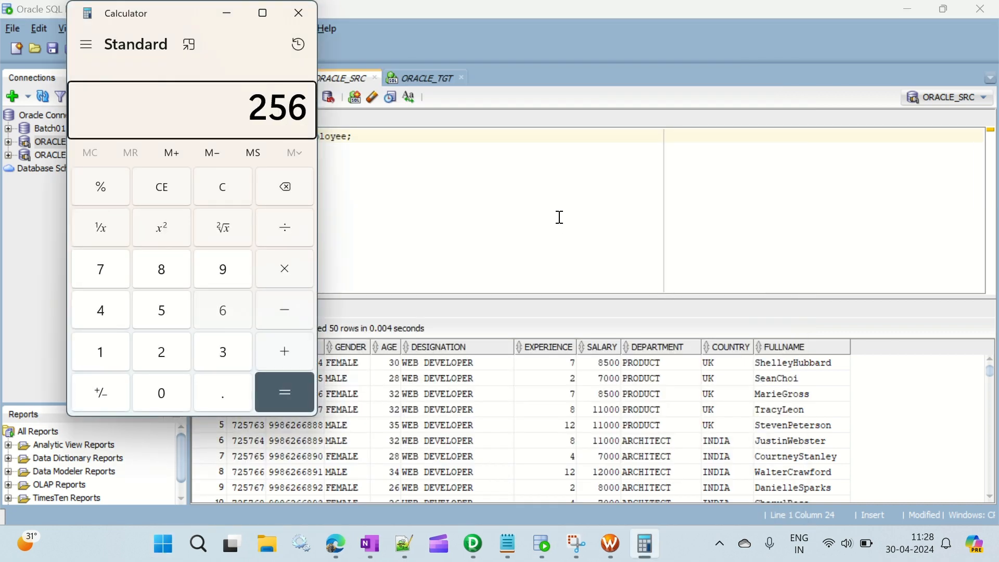
text(0/2)
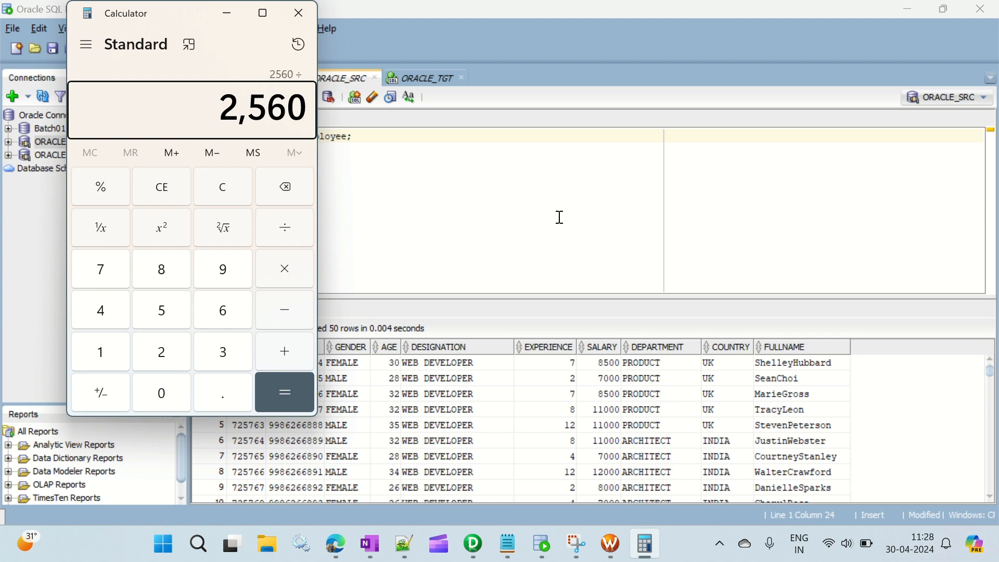
click(298, 386)
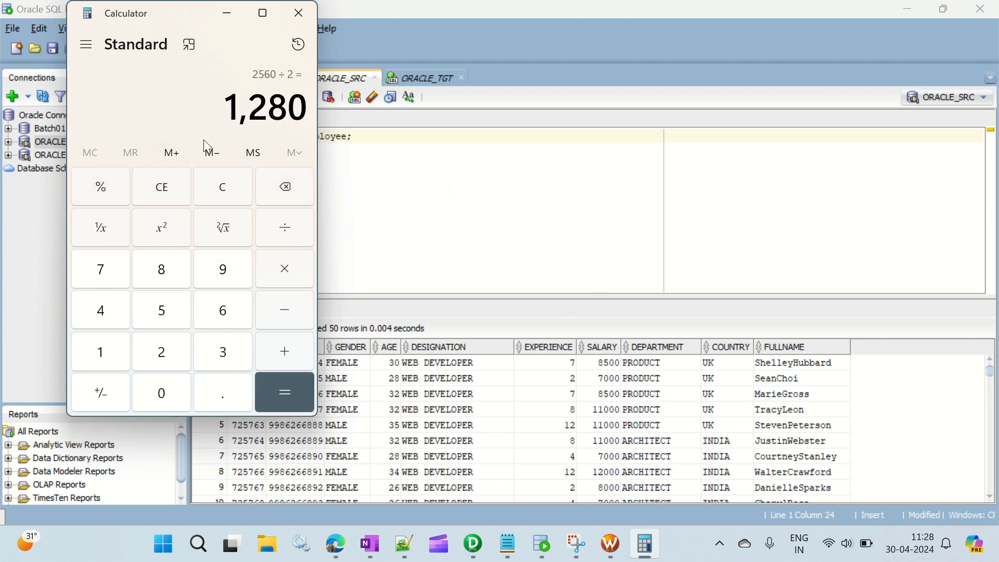
drag(232, 107, 308, 109)
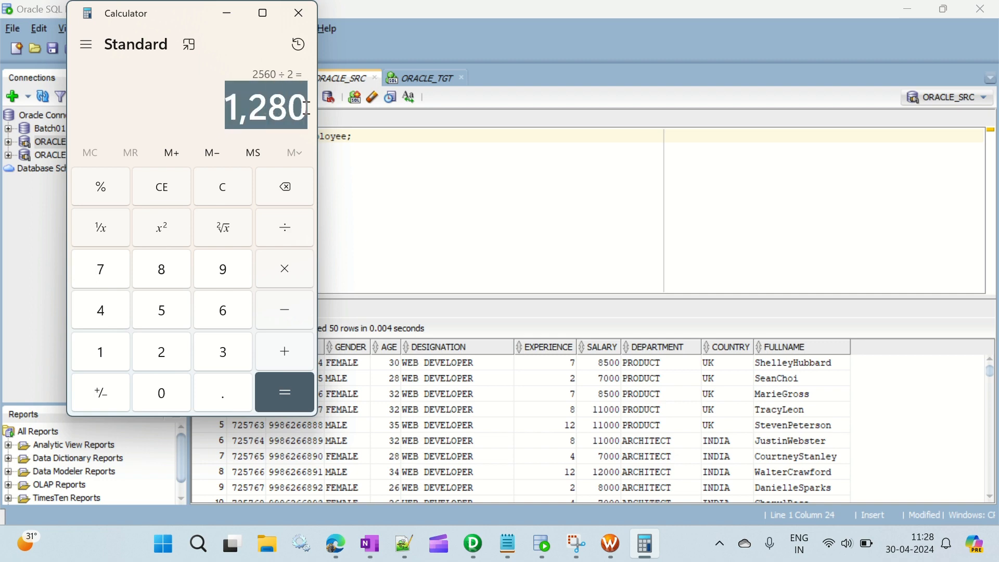
Step: Return to SQL Developer and show the ORACLE_TGT worksheet with the employee and employee01 queries
click(337, 125)
click(421, 79)
click(372, 157)
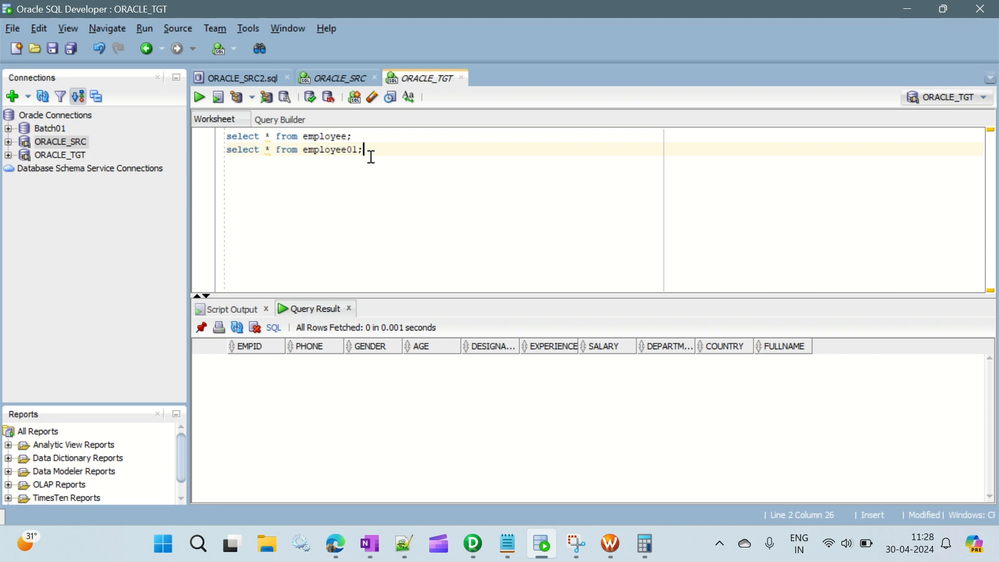
click(354, 137)
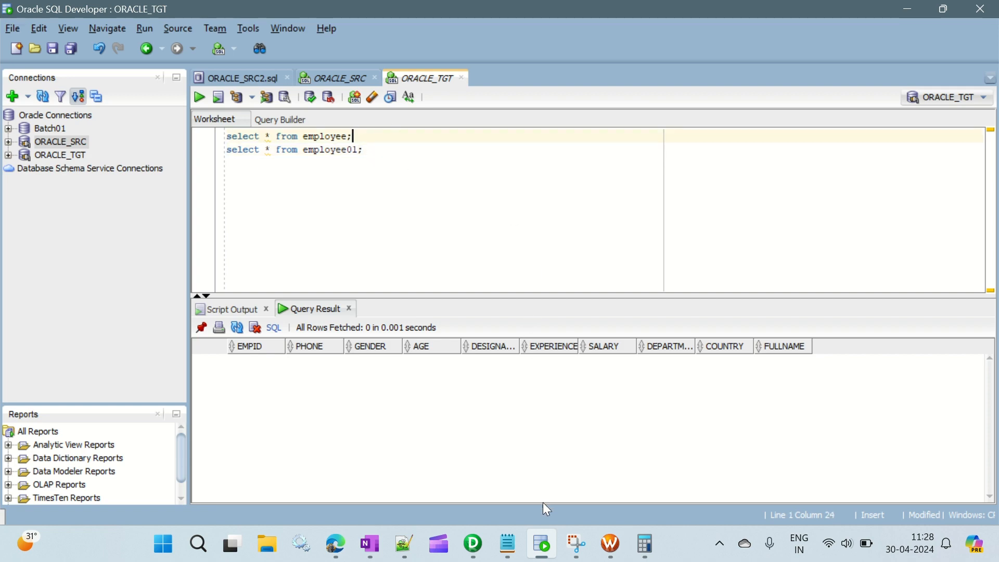
Step: Switch to PowerCenter Workflow Manager and start the wf_m_FirstHalf_SecondHalf workflow
click(610, 544)
right_click(594, 258)
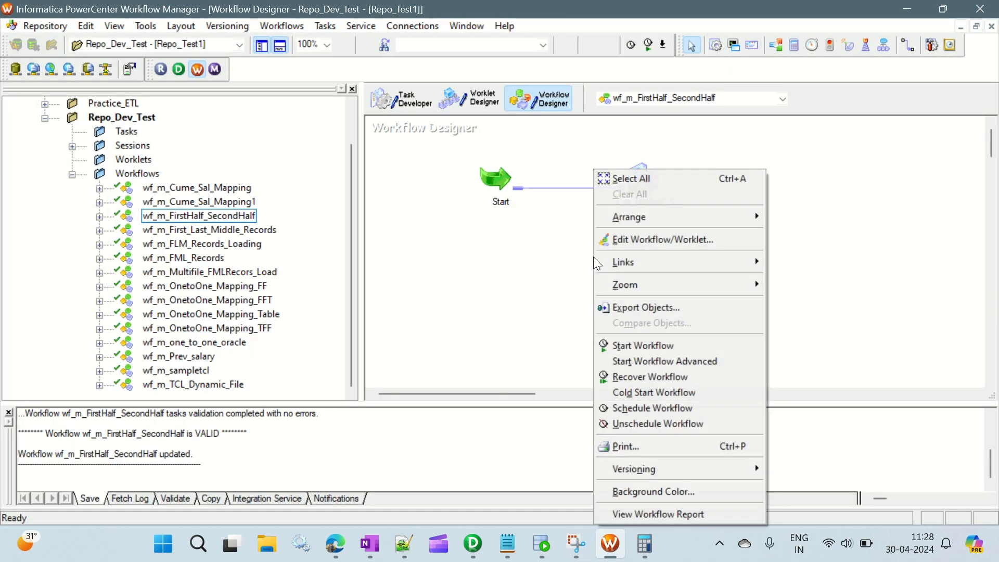
click(643, 348)
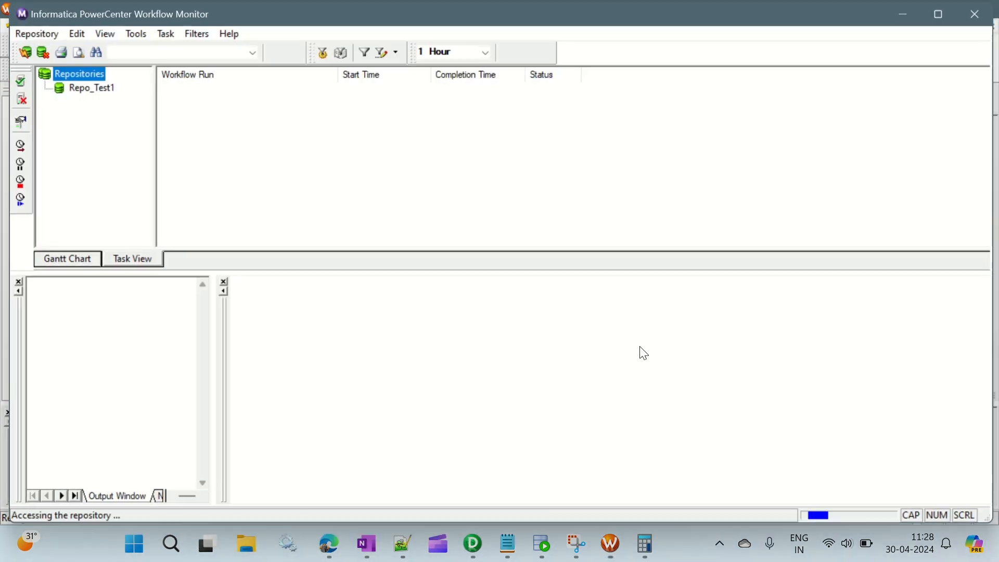
Step: In Workflow Monitor, examine the source/target statistics of the s_m_FirstHalf_SecondHalf run, comparing the rows of EMPLOYEE1 and SQ_EMPLOYEE
click(264, 113)
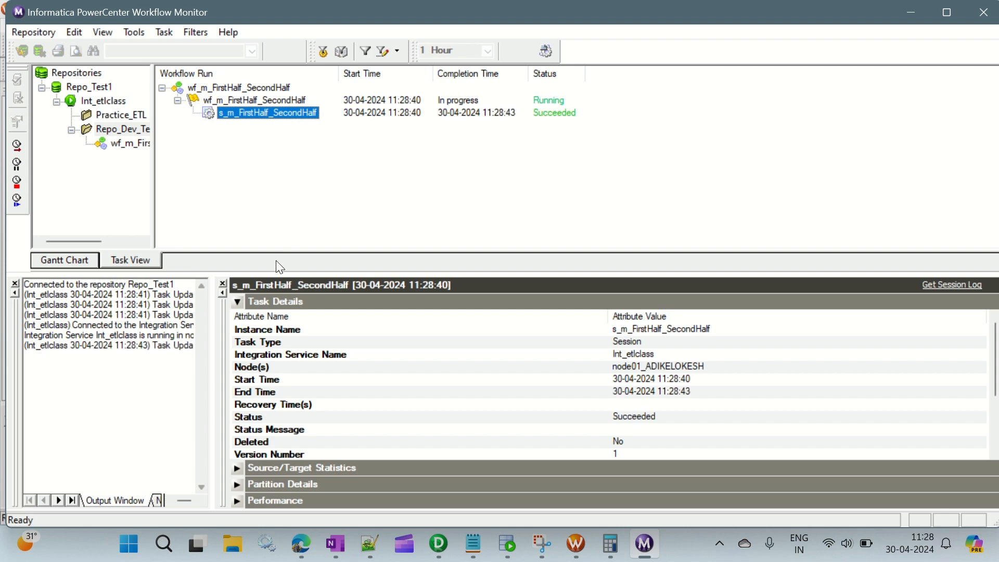
click(238, 301)
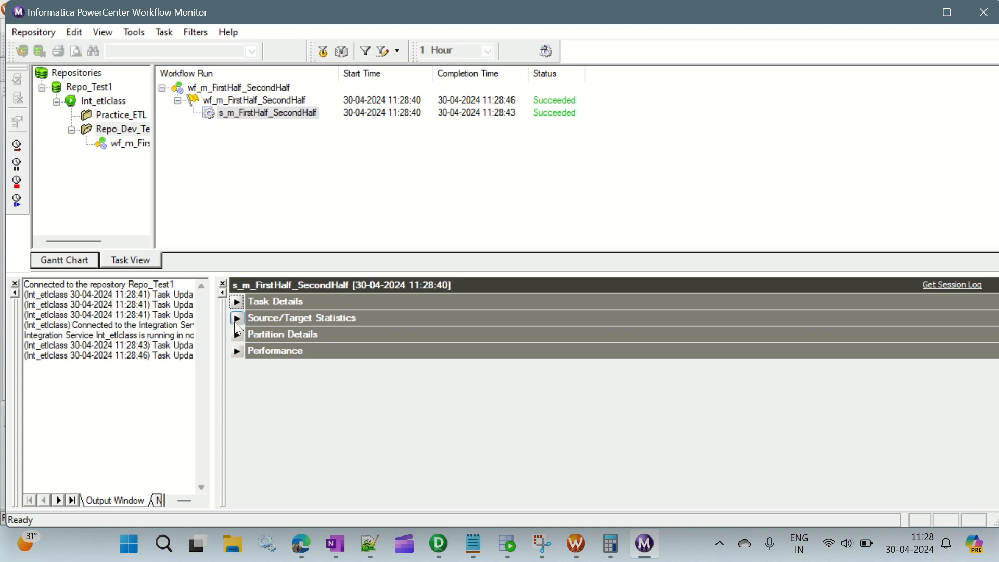
click(236, 320)
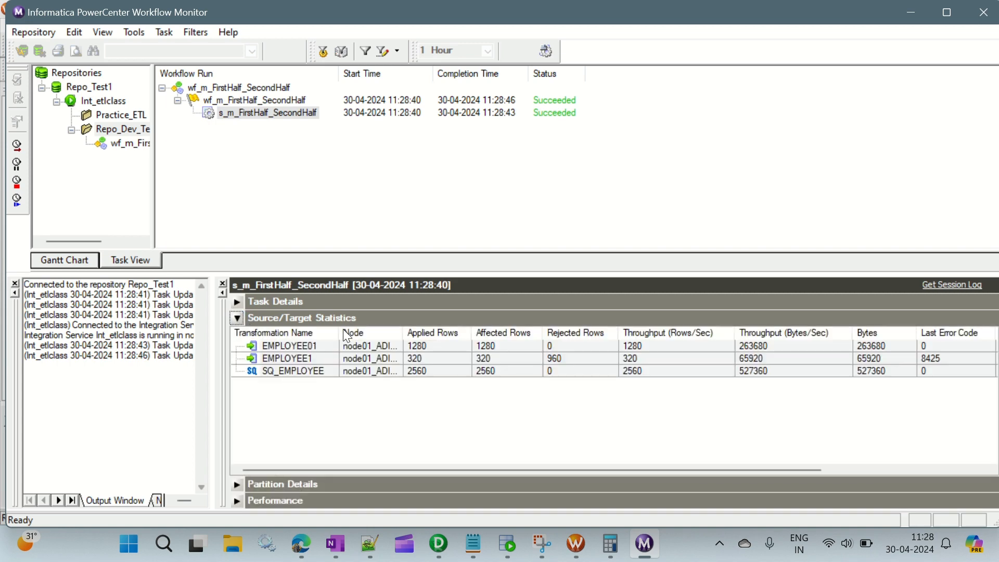
click(338, 371)
drag(339, 333, 392, 333)
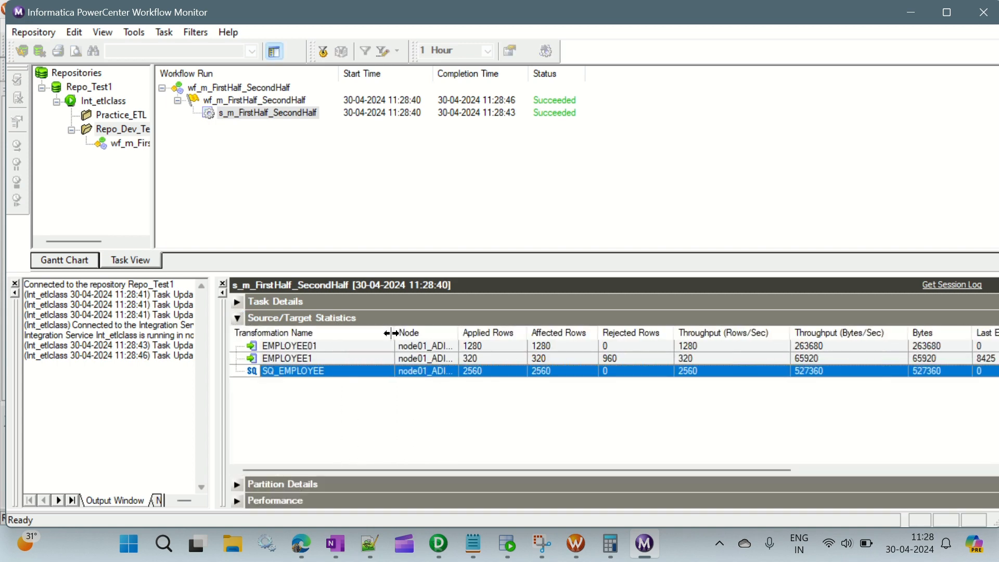
click(326, 359)
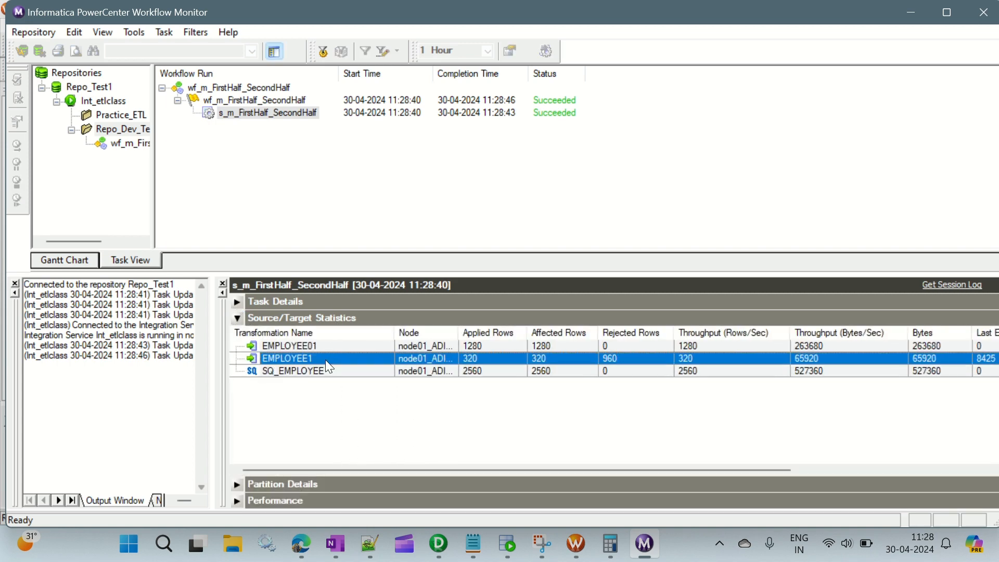
click(481, 374)
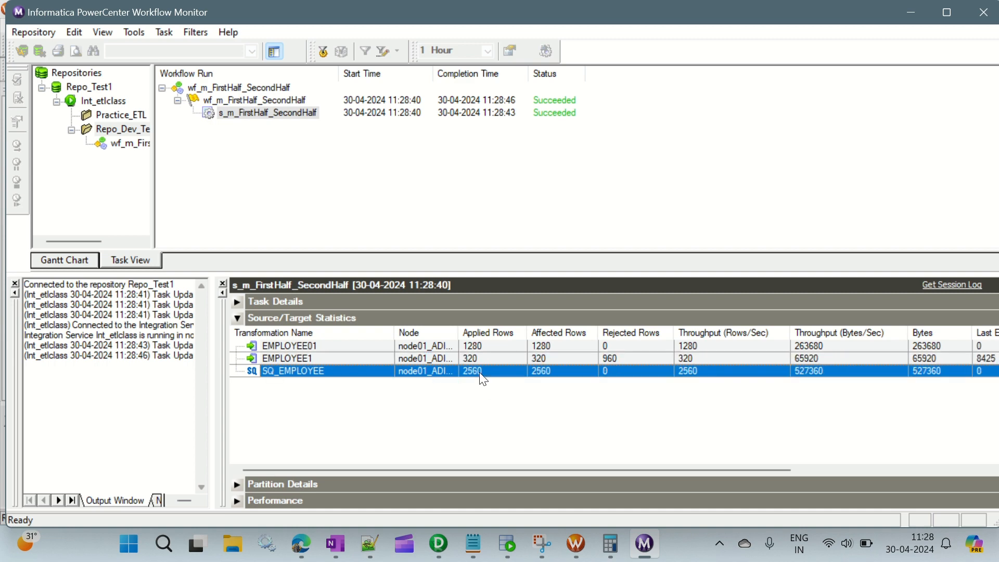
Step: Compare the applied and rejected rows of EMPLOYEE1 with those of EMPLOYEE01 in the session's source/target statistics
click(294, 360)
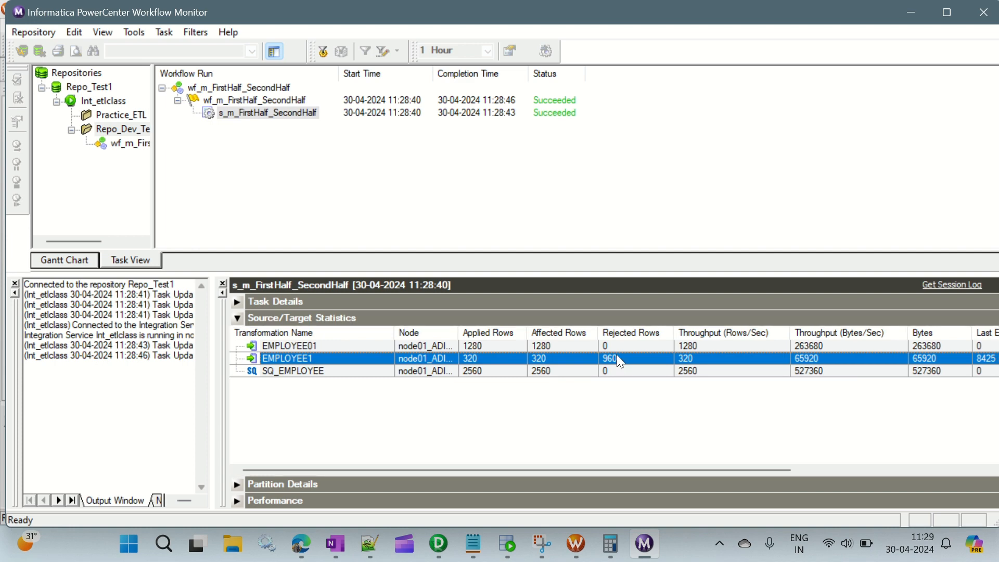
click(354, 348)
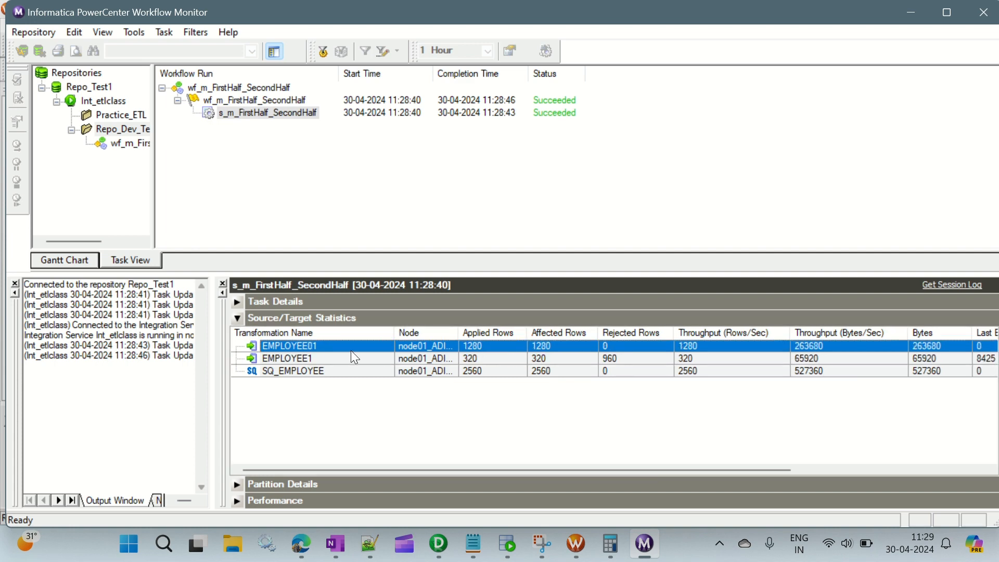
click(479, 355)
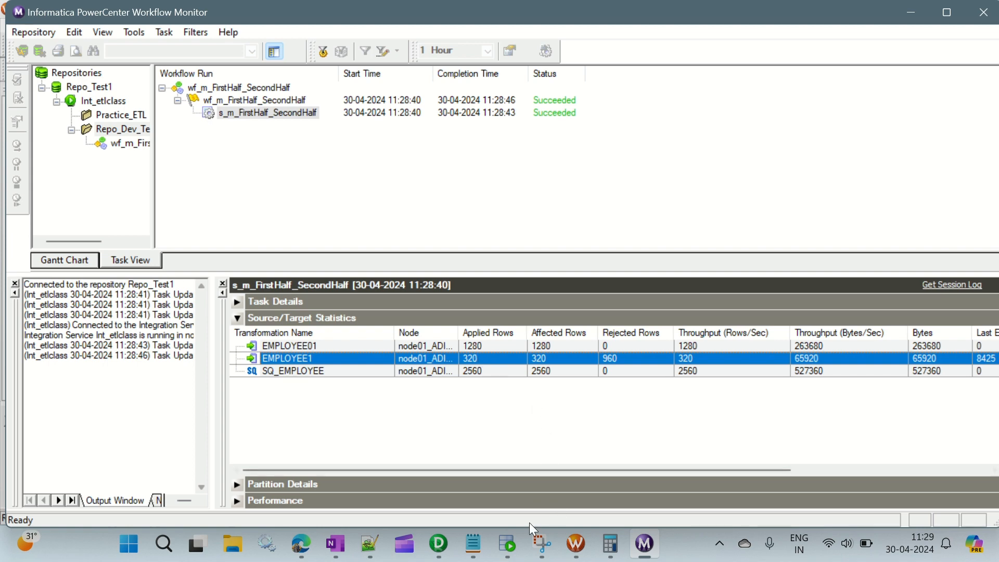
click(508, 552)
click(507, 552)
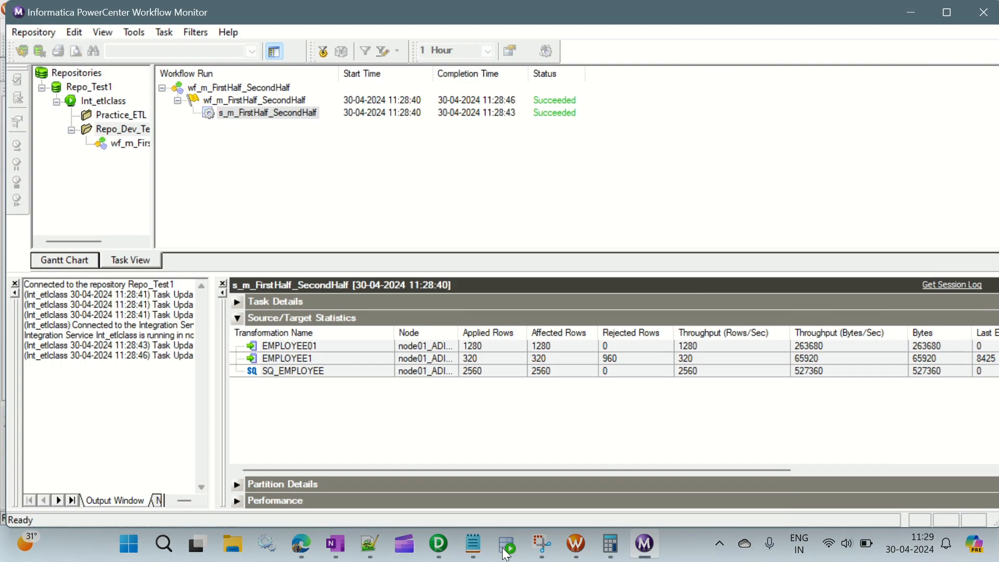
Step: Switch to PowerCenter Designer to compare the key columns of targets EMPLOYEE01 and EMPLOYEE1, and return to the EMPLOYEE1 statistics in Workflow Monitor
click(439, 544)
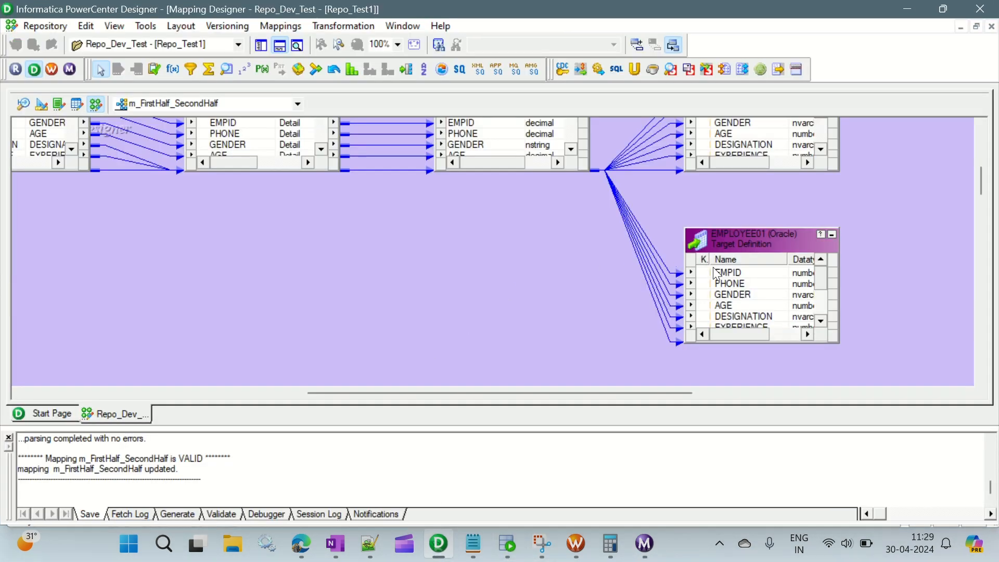
click(728, 283)
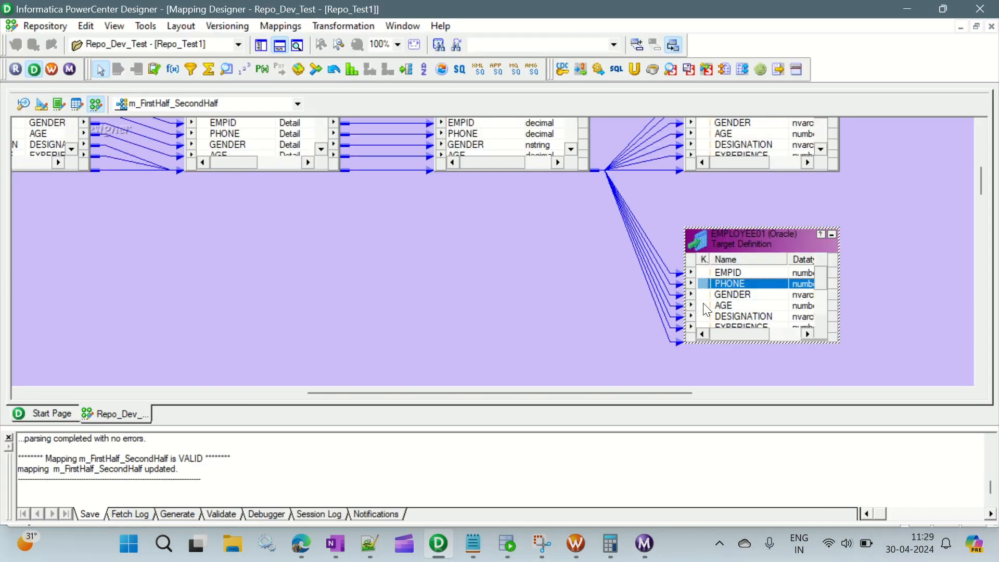
scroll(719, 261, up, 5)
scroll(682, 204, down, 5)
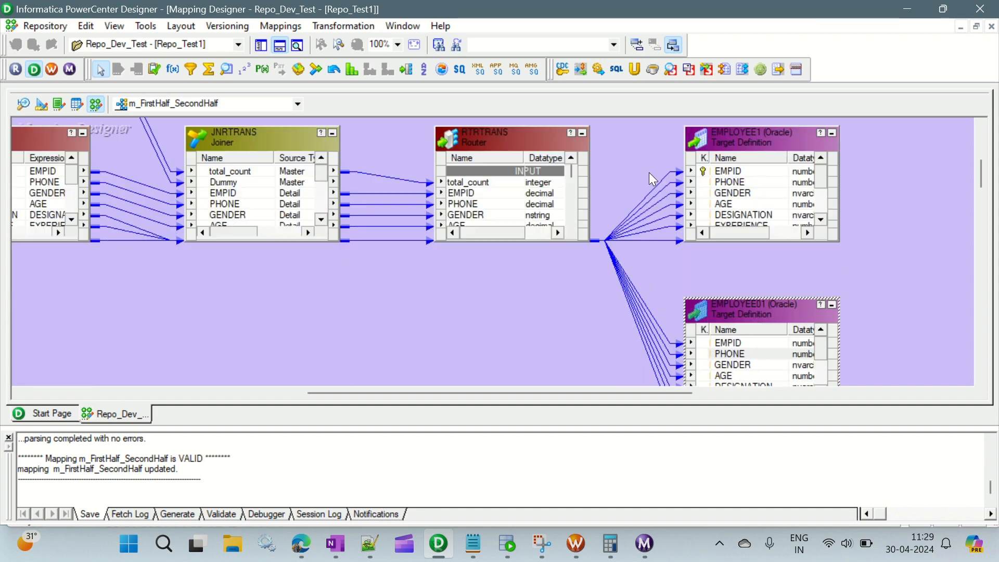
click(731, 172)
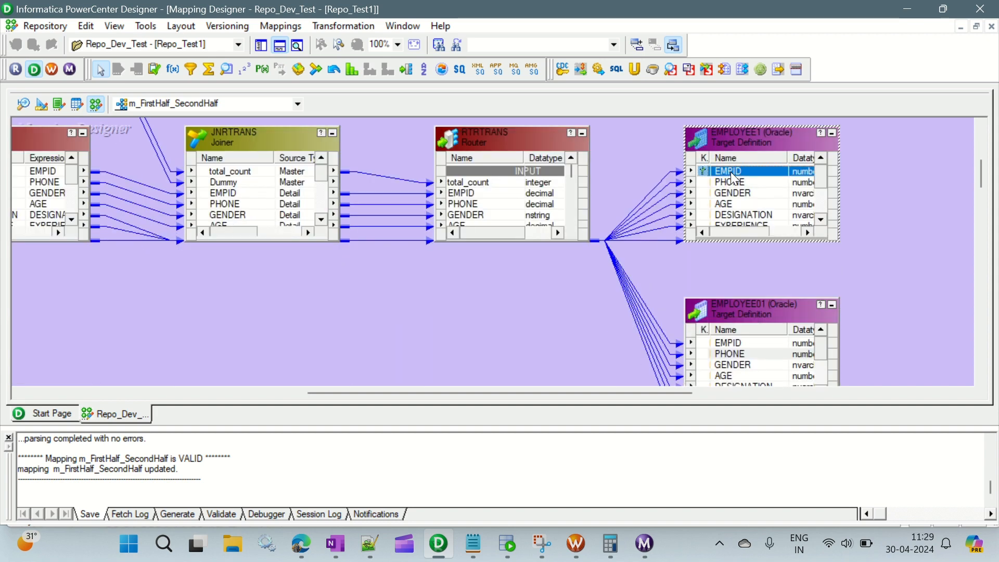
key(alt+Tab)
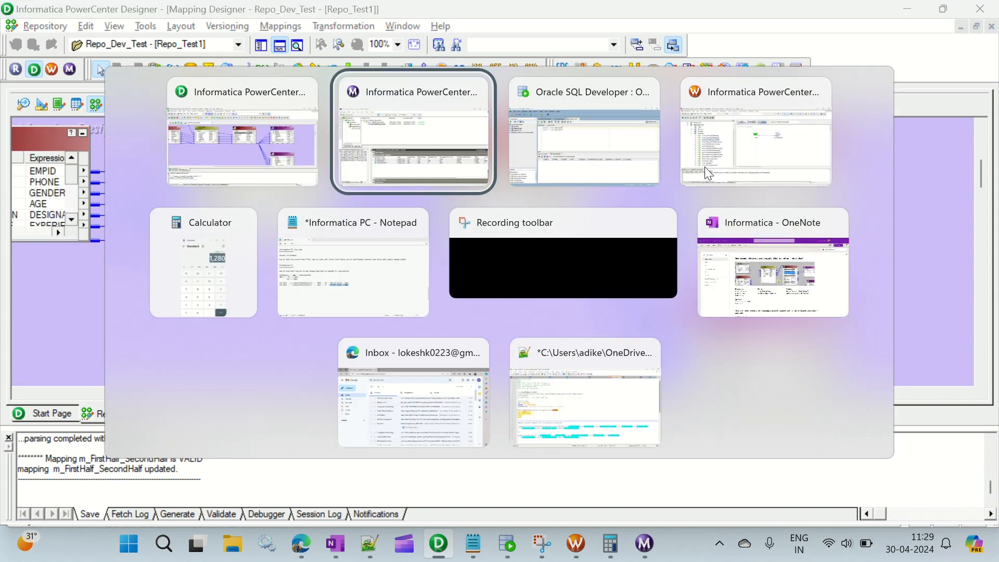
click(326, 356)
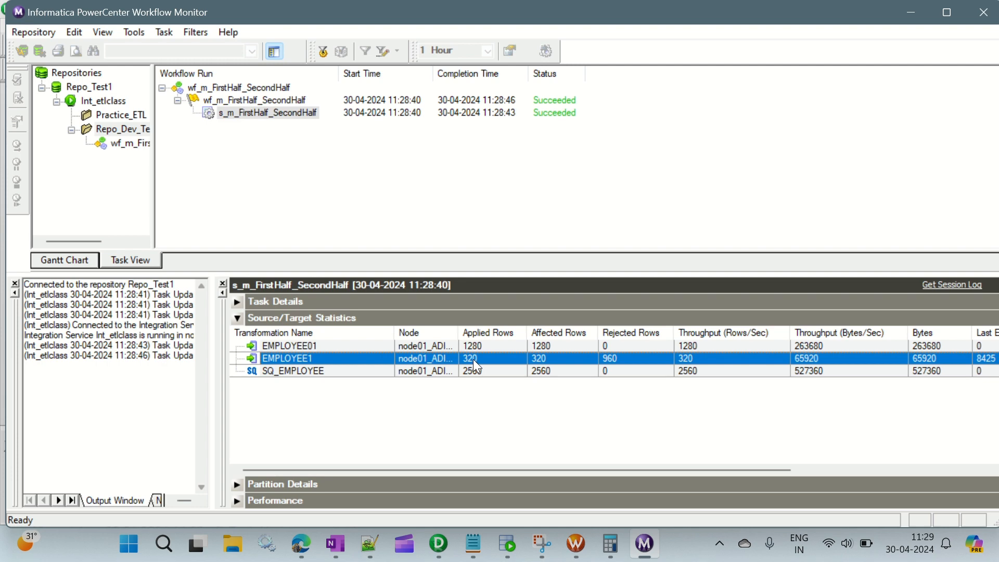
Step: Return to the Designer mapping, move the EMPLOYEE01 target up closer beneath EMPLOYEE1, and select its EMPID column
key(alt+Tab)
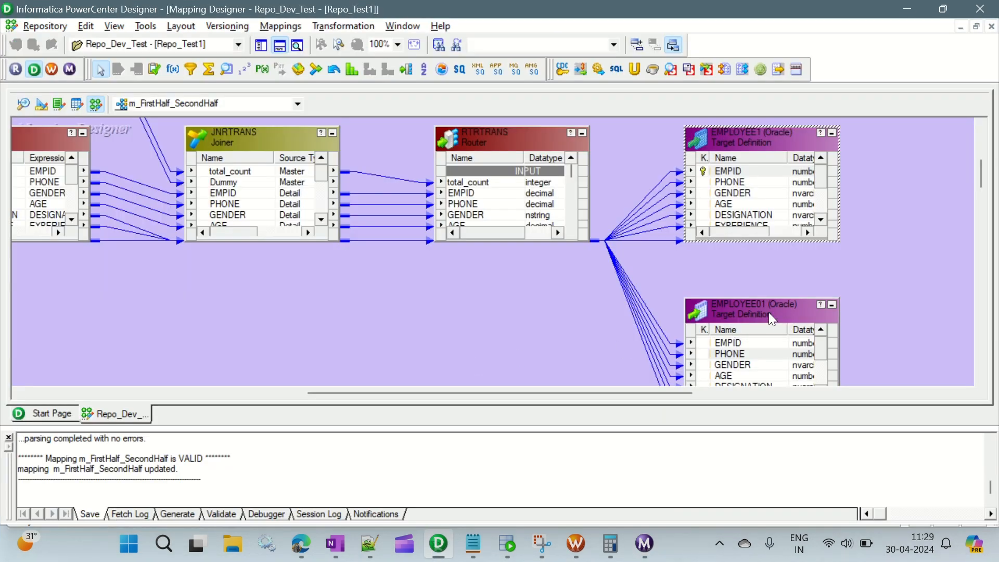
drag(769, 313, 768, 281)
click(735, 313)
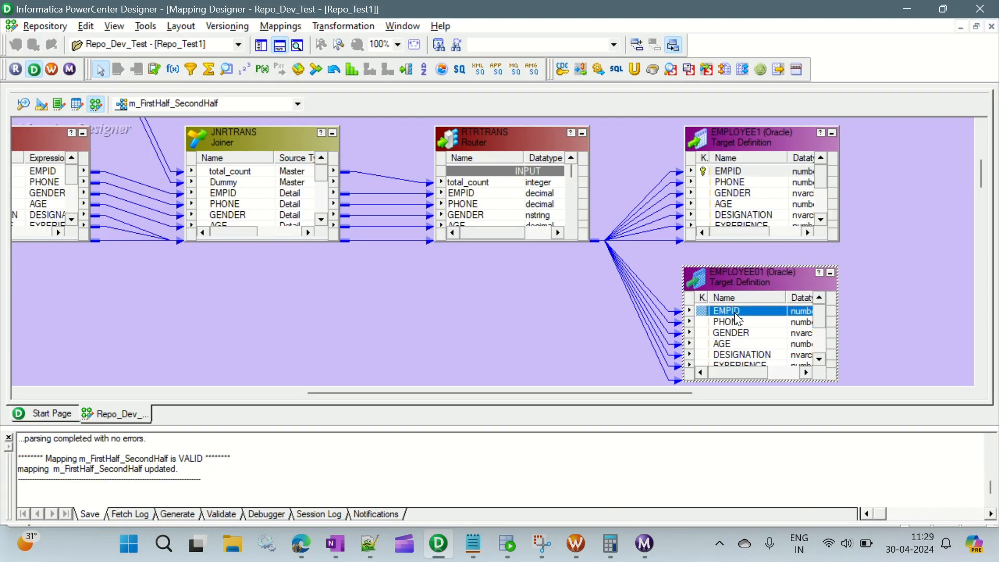
scroll(764, 327, down, 2)
scroll(764, 327, up, 2)
scroll(763, 326, down, 2)
scroll(764, 327, up, 2)
Step: Return to Workflow Monitor and check the EMPLOYEE01 and EMPLOYEE1 row statistics against the half-count shown in Calculator
key(alt+Tab)
click(560, 351)
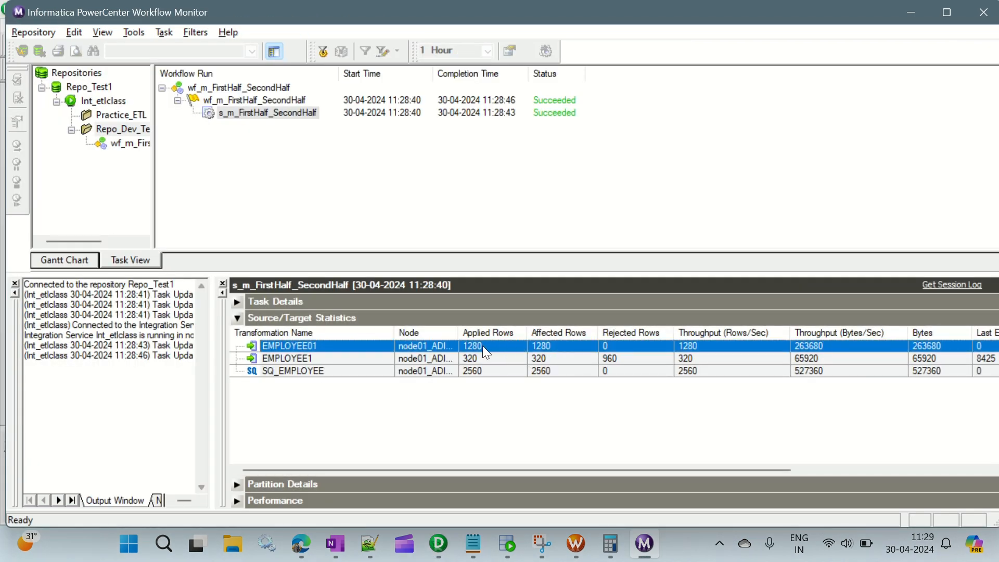
click(610, 544)
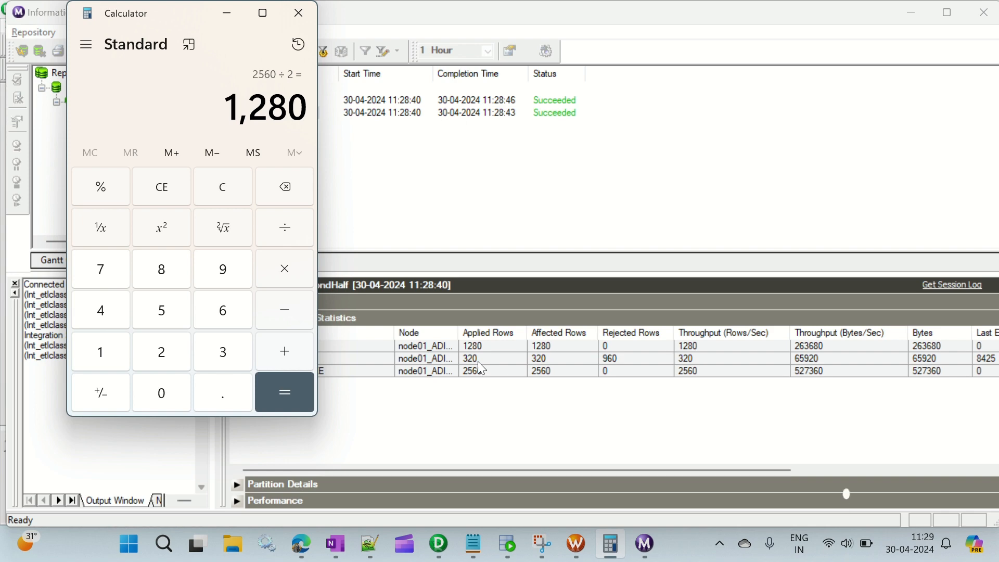
click(612, 358)
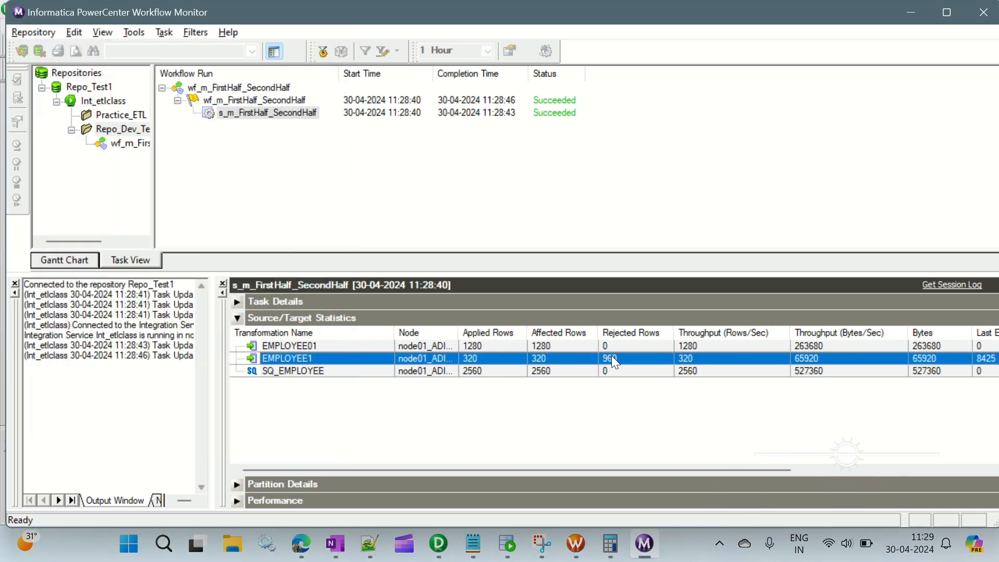
Step: In Calculator, add 960 and 320 to total EMPLOYEE1's rejected and applied rows, and close Calculator
click(610, 544)
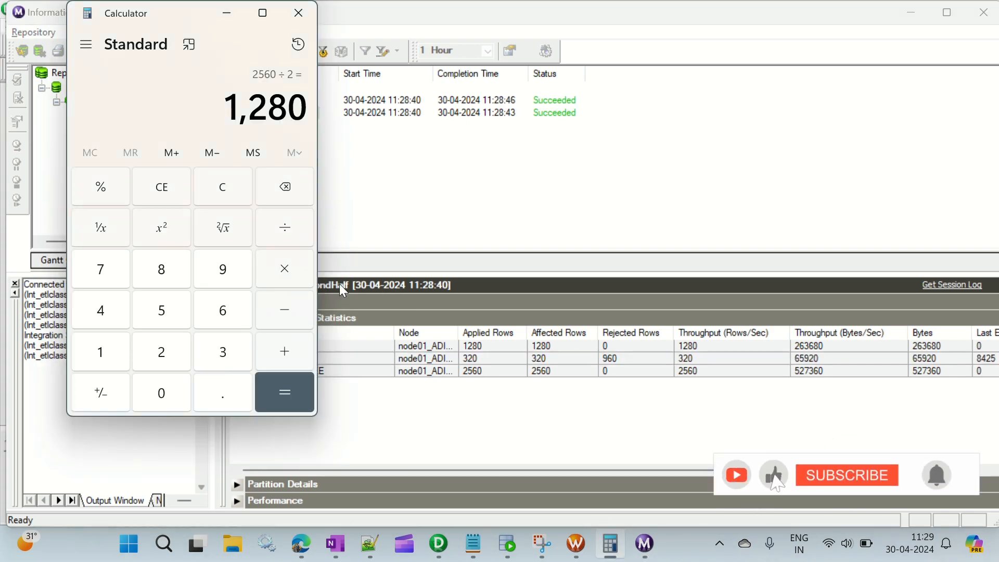
click(245, 186)
click(230, 283)
click(232, 317)
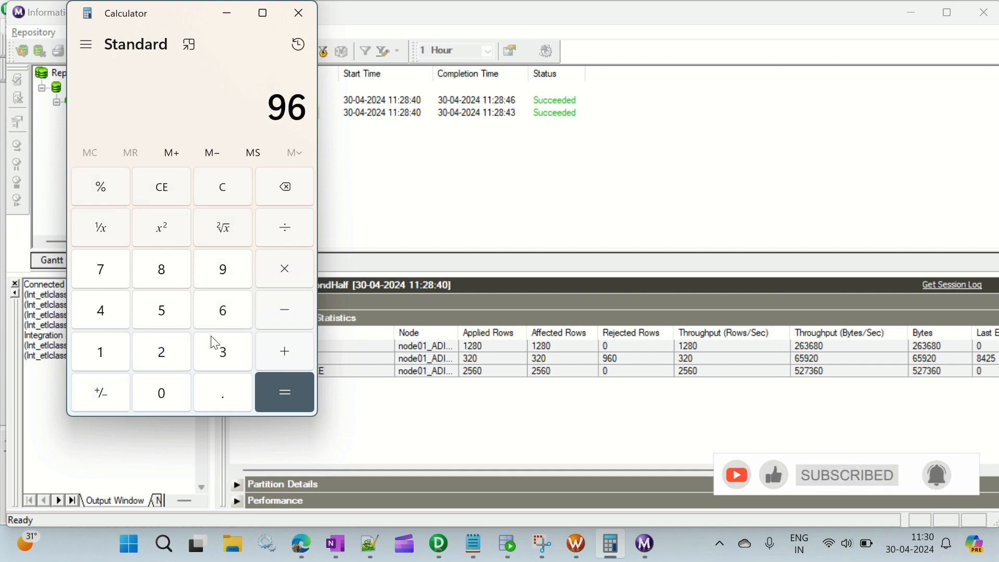
click(157, 394)
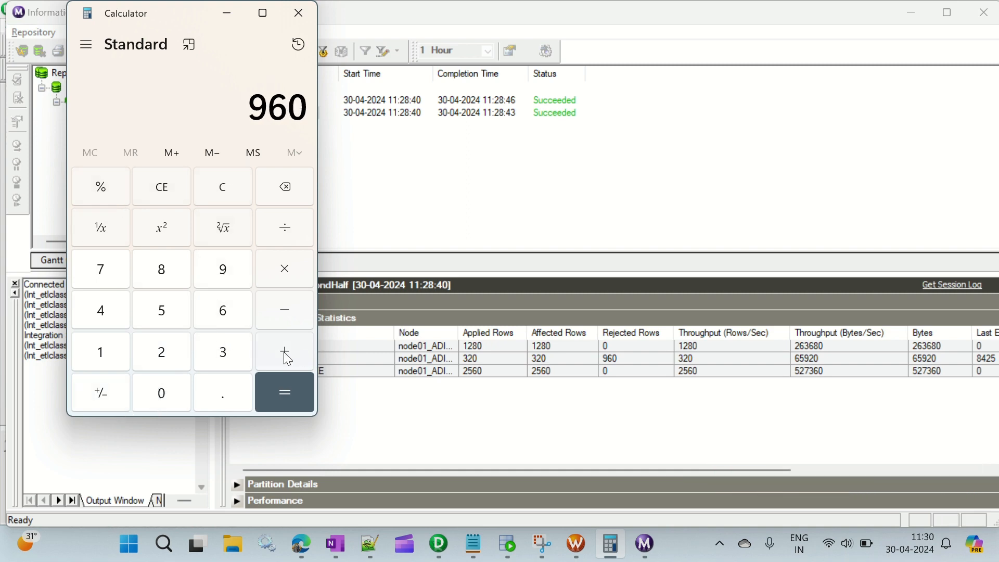
click(285, 358)
click(227, 364)
click(173, 350)
click(163, 394)
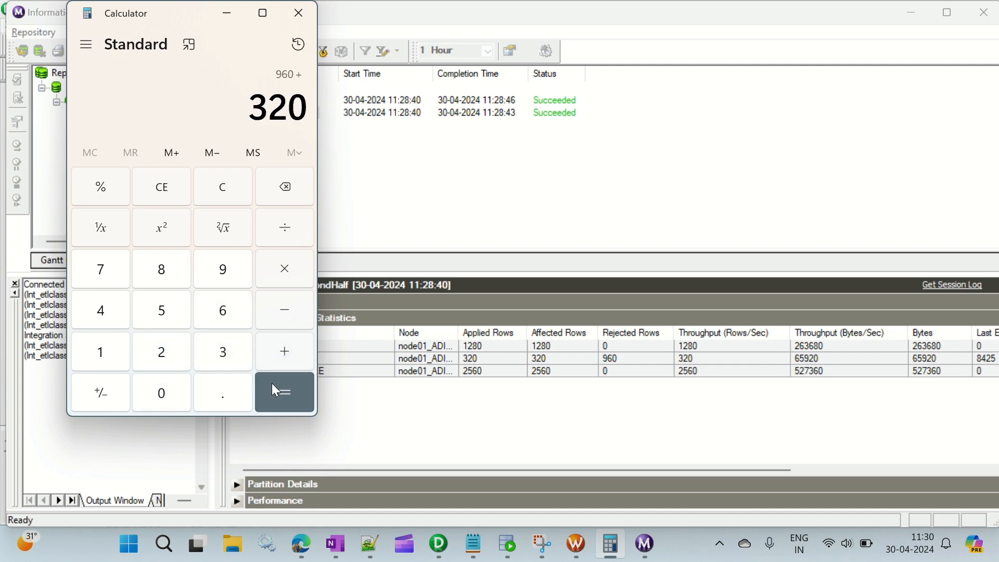
click(277, 382)
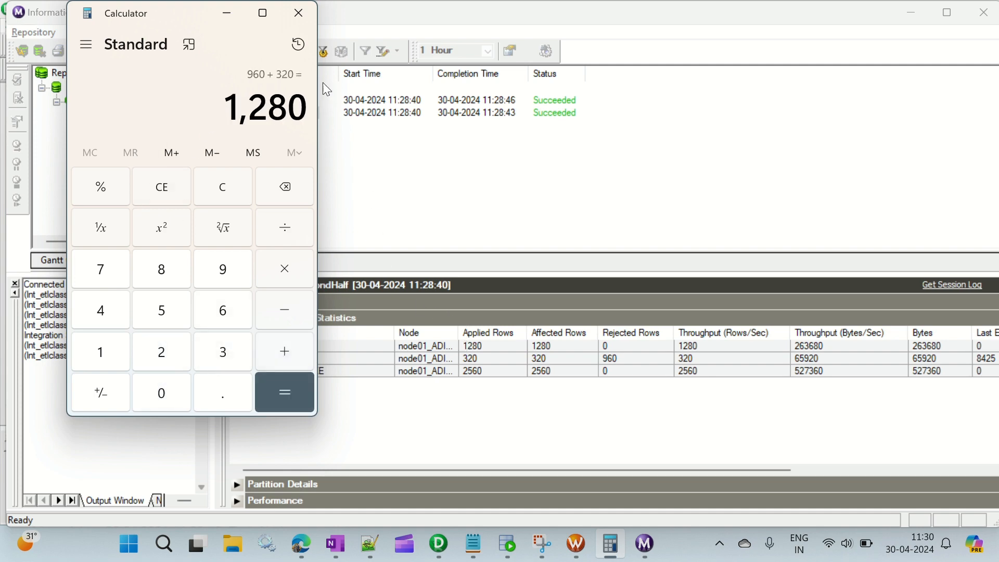
click(299, 13)
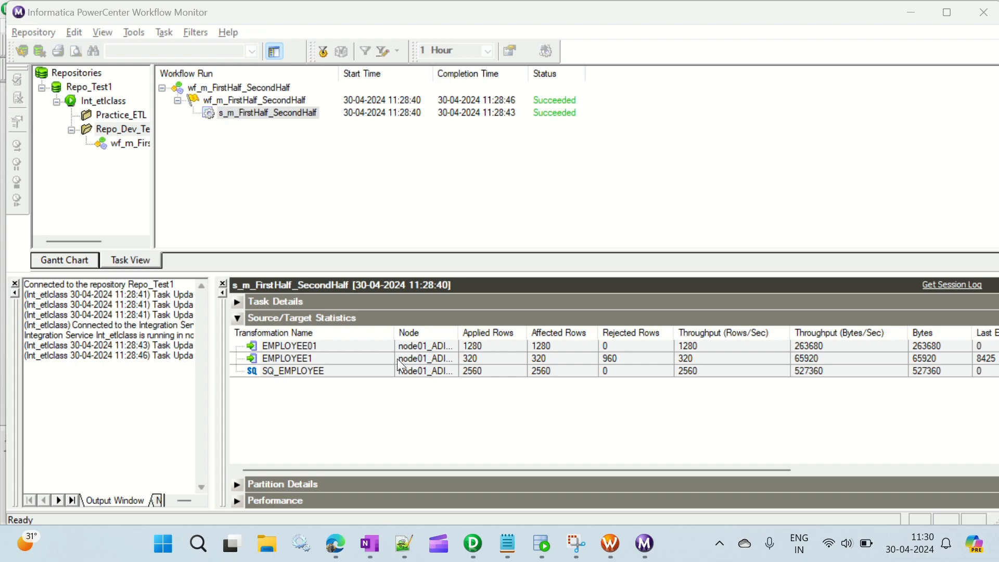
Step: Select the EMPLOYEE1 statistics row and switch to Notepad to review the notes on splitting records between two targets
click(305, 356)
click(516, 550)
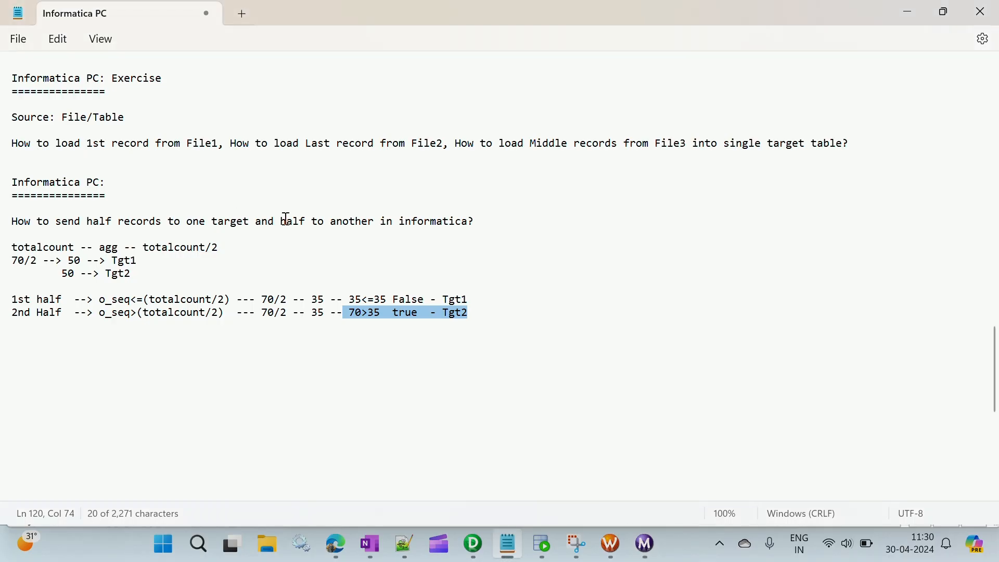
click(289, 274)
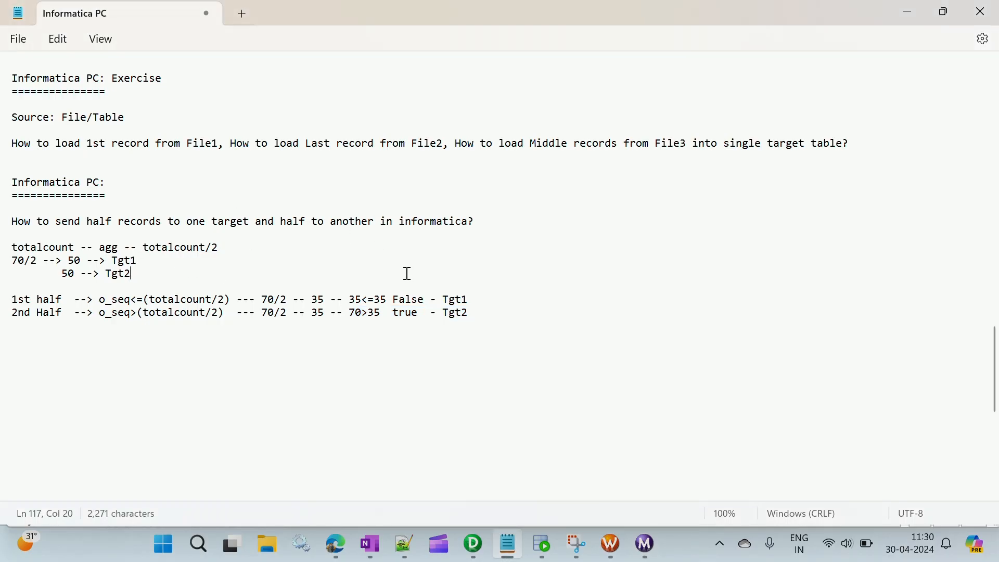
Step: Switch to SQL Developer, run the employee query in the ORACLE_TGT worksheet, and count its result rows
click(544, 541)
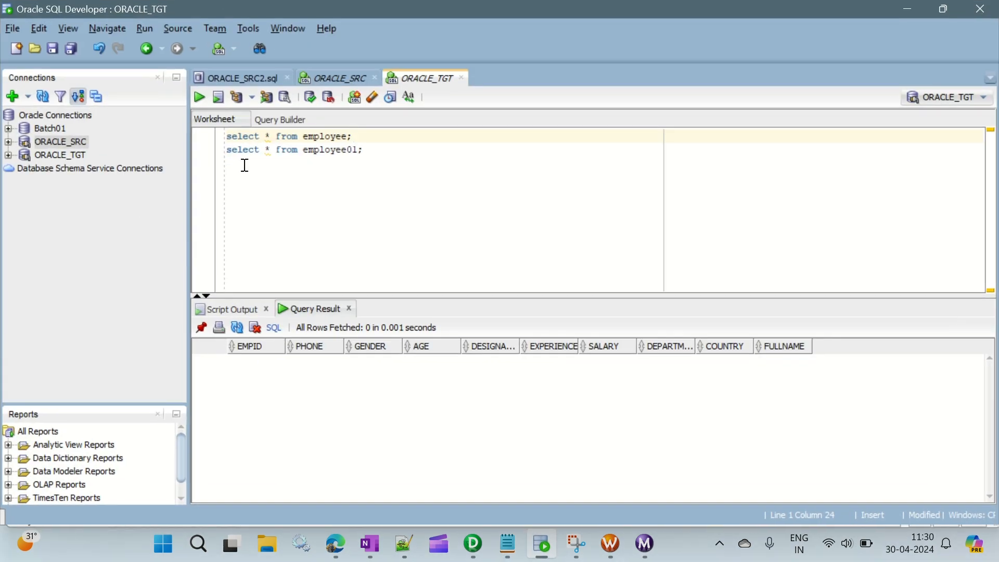
click(199, 98)
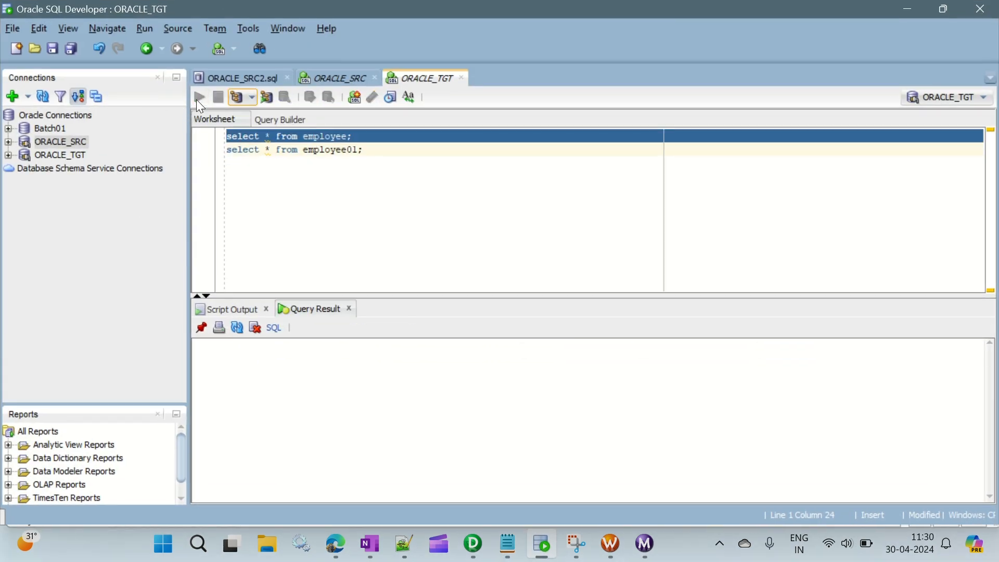
right_click(308, 390)
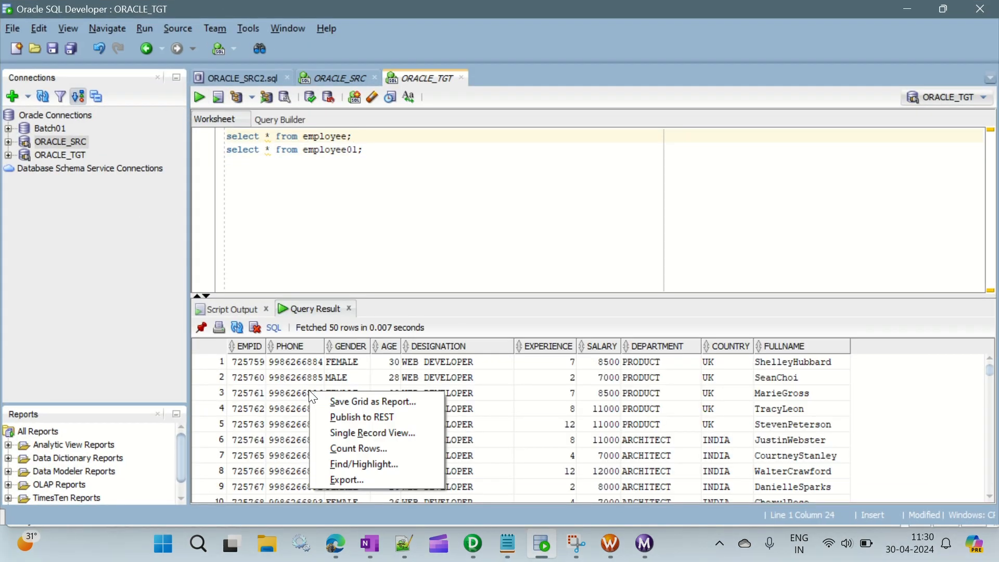
click(373, 447)
click(543, 295)
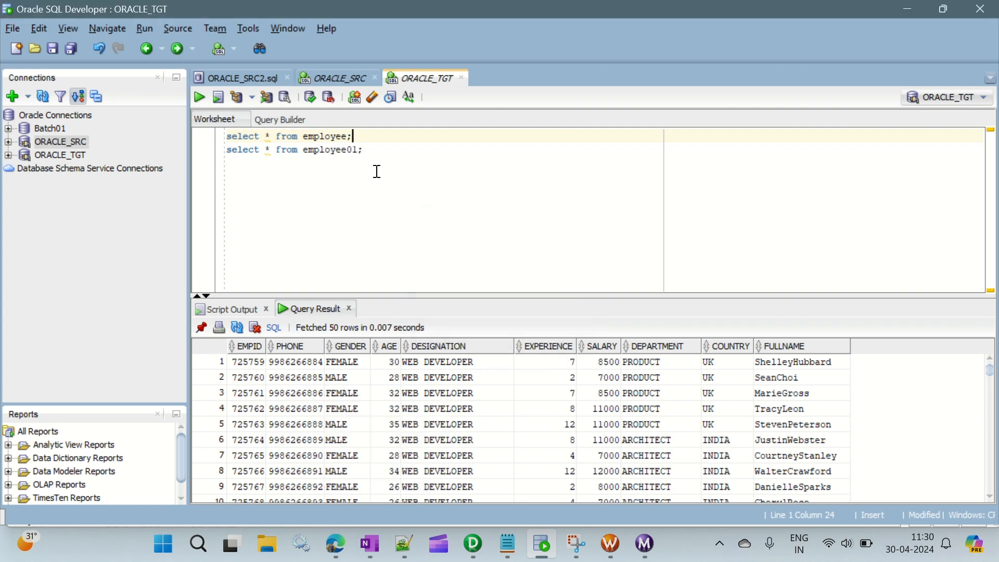
Step: Run only the employee01 query in the ORACLE_TGT worksheet and count its result rows
drag(367, 151, 224, 158)
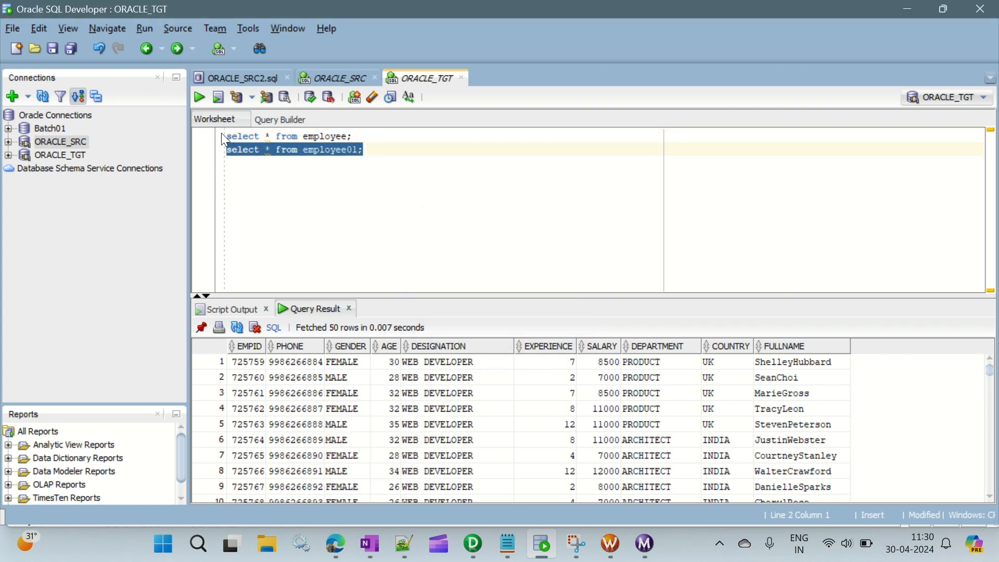
click(199, 98)
right_click(285, 396)
click(338, 454)
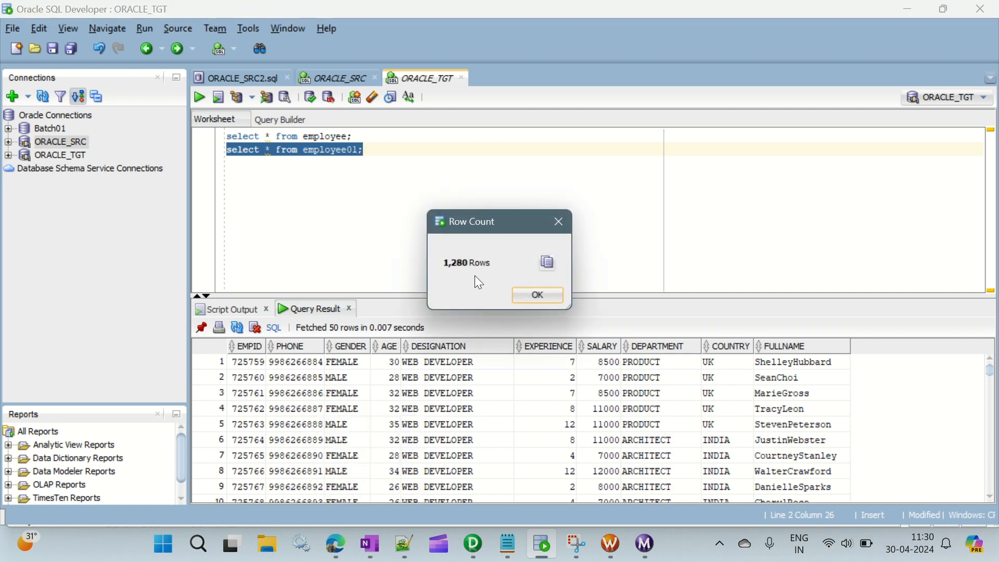
click(525, 292)
Step: Show the ORACLE_SRC employee worksheet, and review the Notepad question about sending half the records to each target alongside the Designer mapping
click(346, 79)
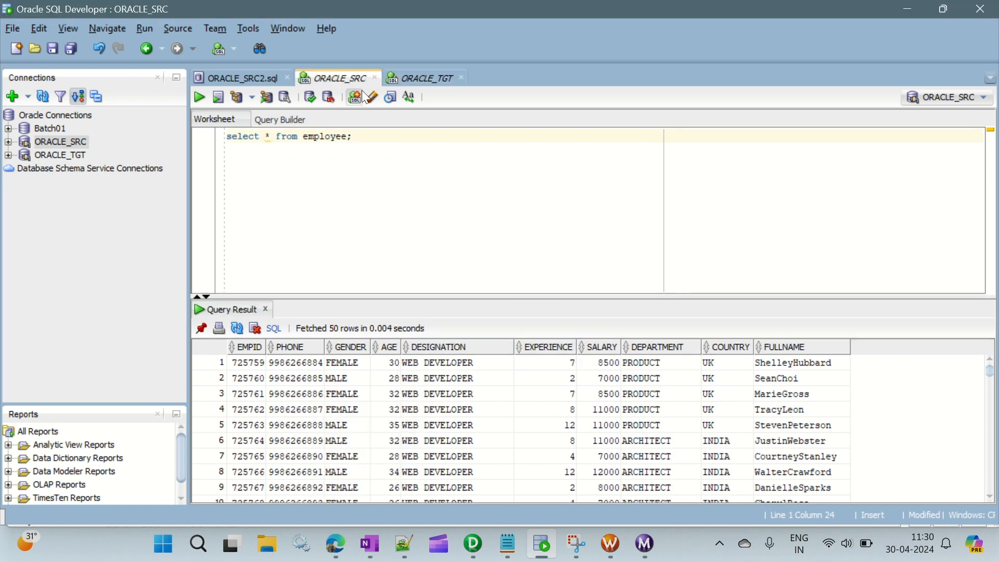
click(508, 545)
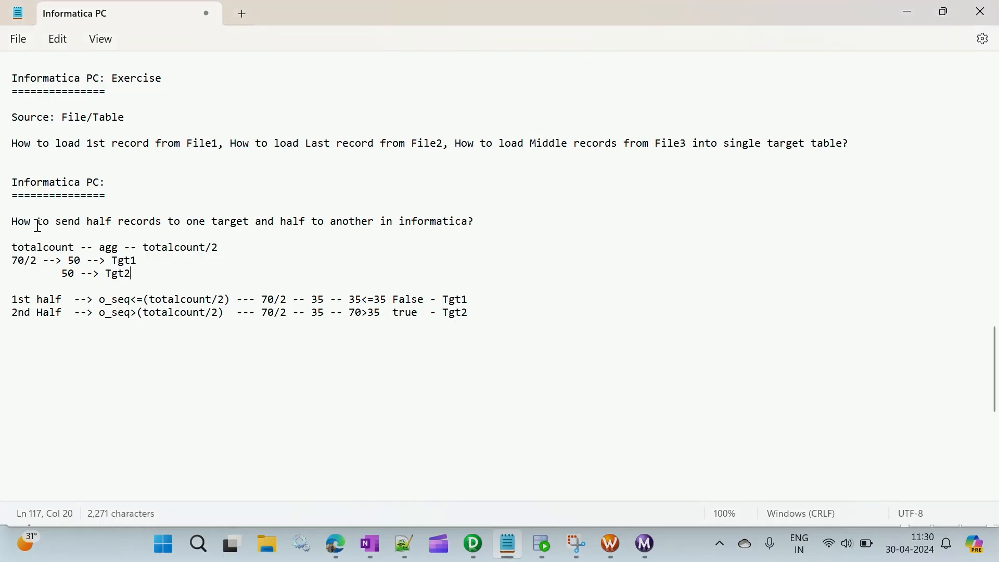
drag(80, 223, 400, 261)
click(342, 268)
click(72, 286)
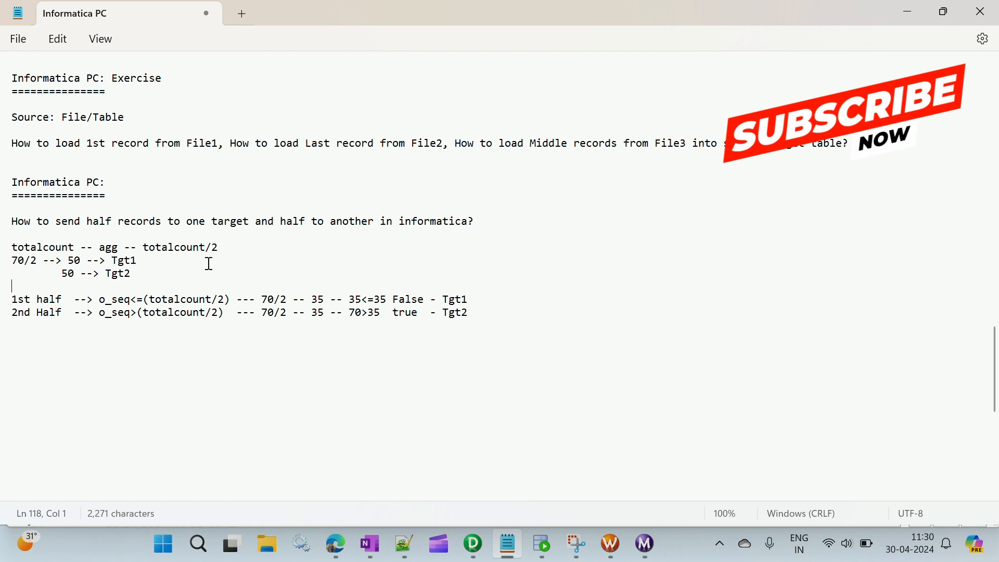
click(478, 547)
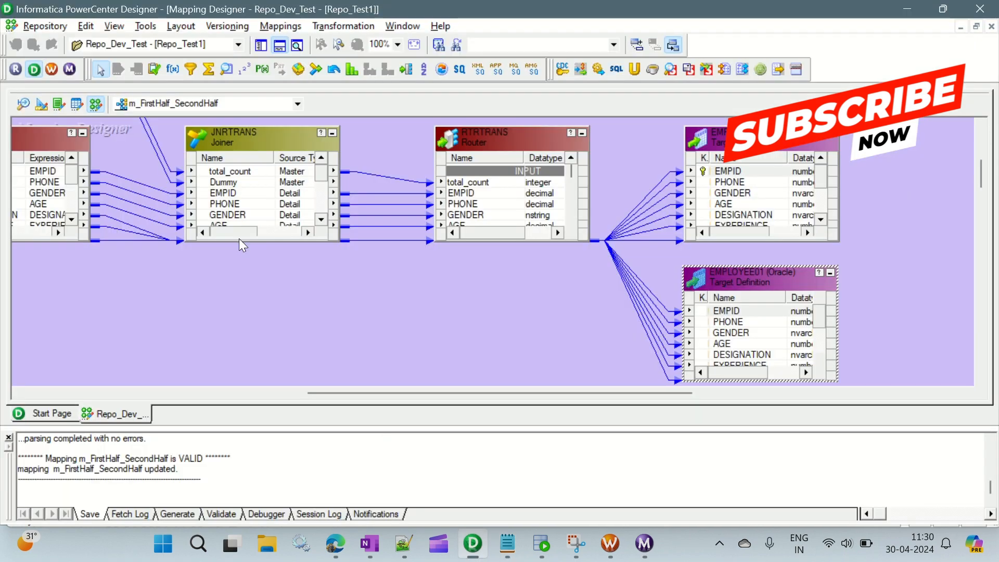
click(478, 548)
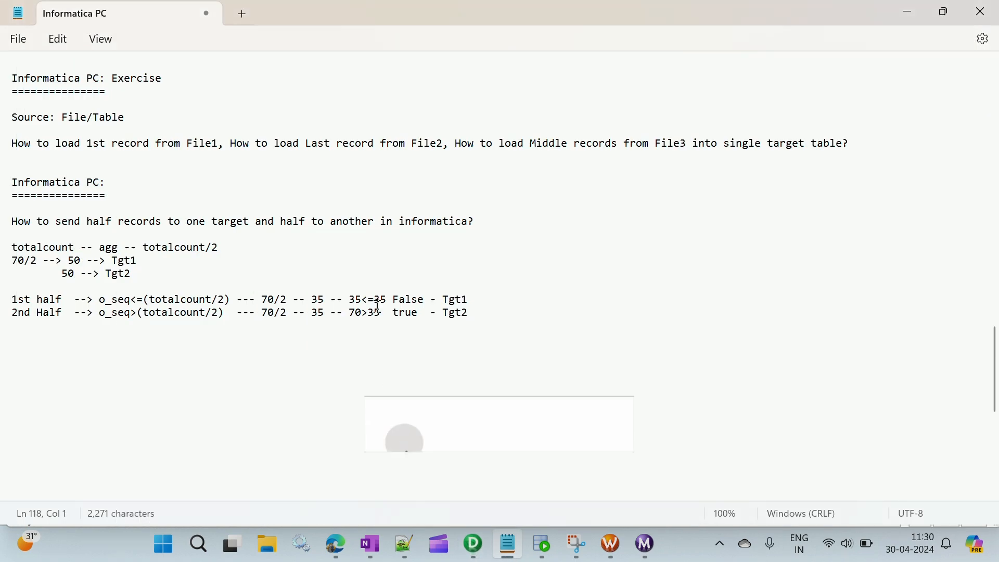